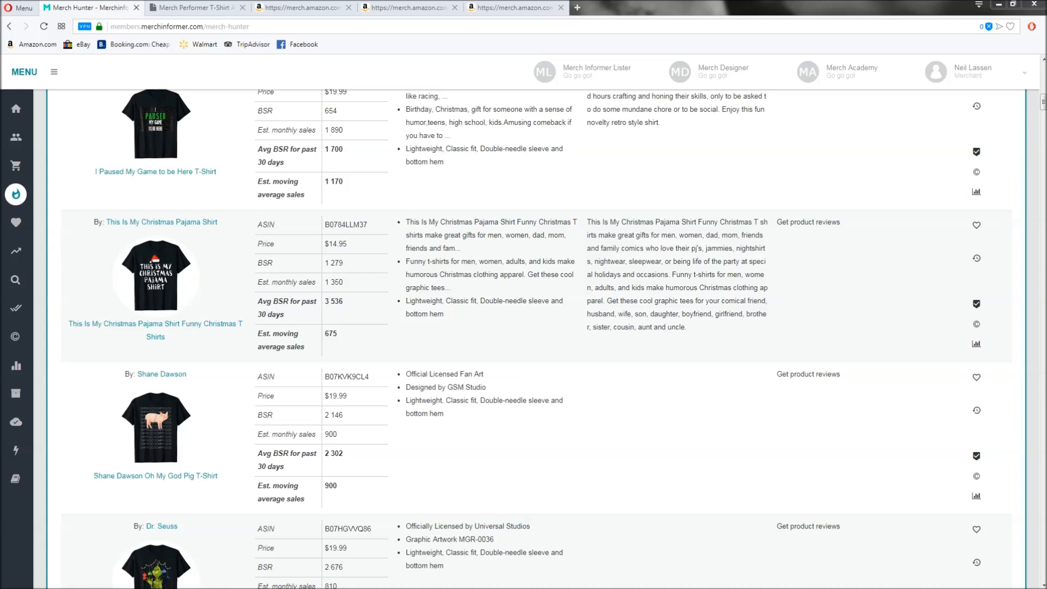
Look over the shirt artwork in the three open Merch by Amazon product drafts, ending on the "Have You Seen Molly?" design.
scroll(682, 349, "up", 20)
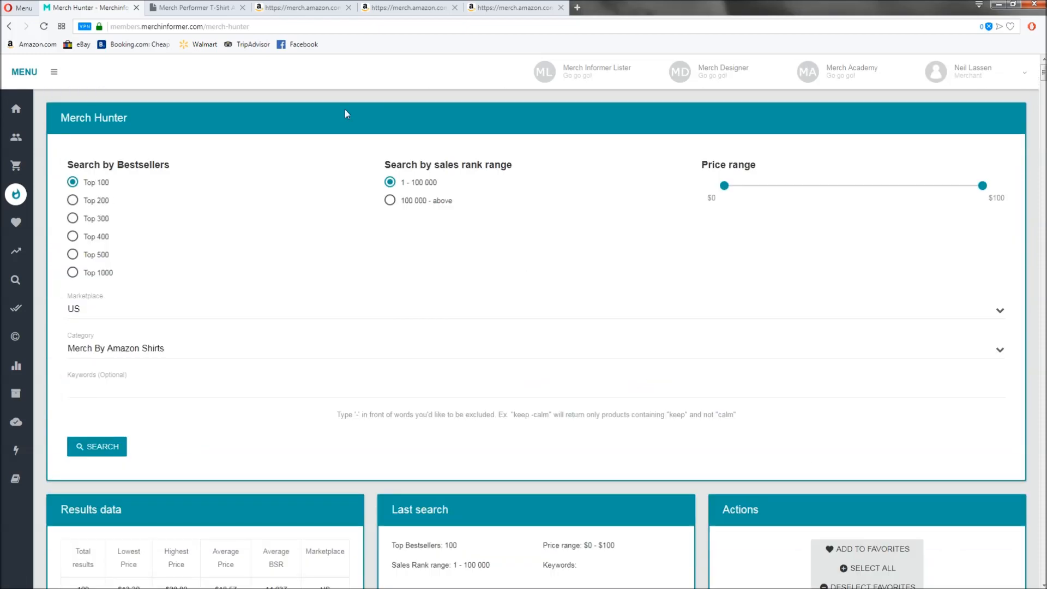
left_click(289, 7)
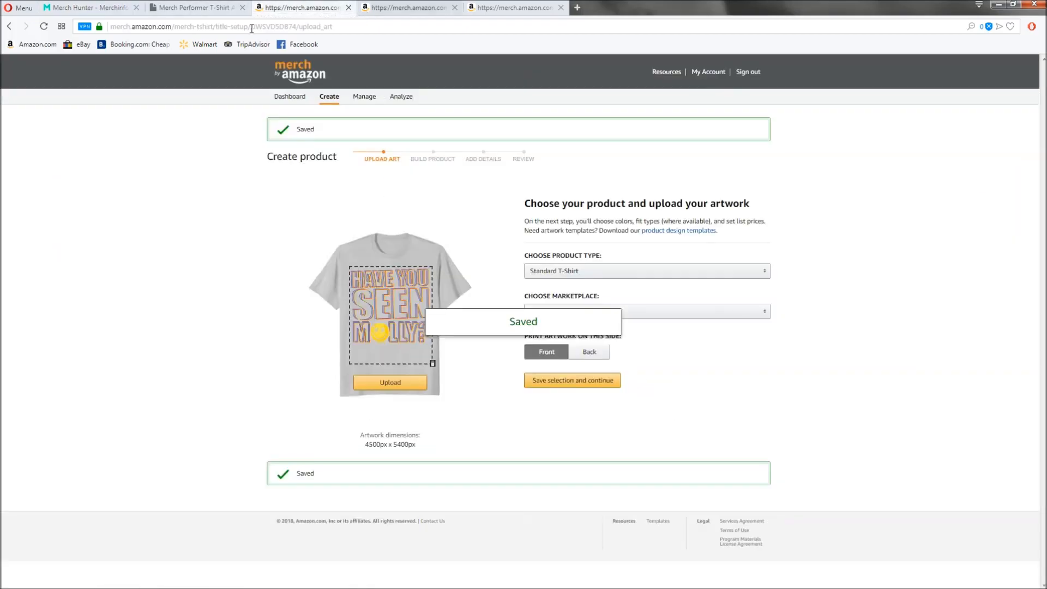
left_click(409, 10)
left_click(509, 9)
left_click(303, 7)
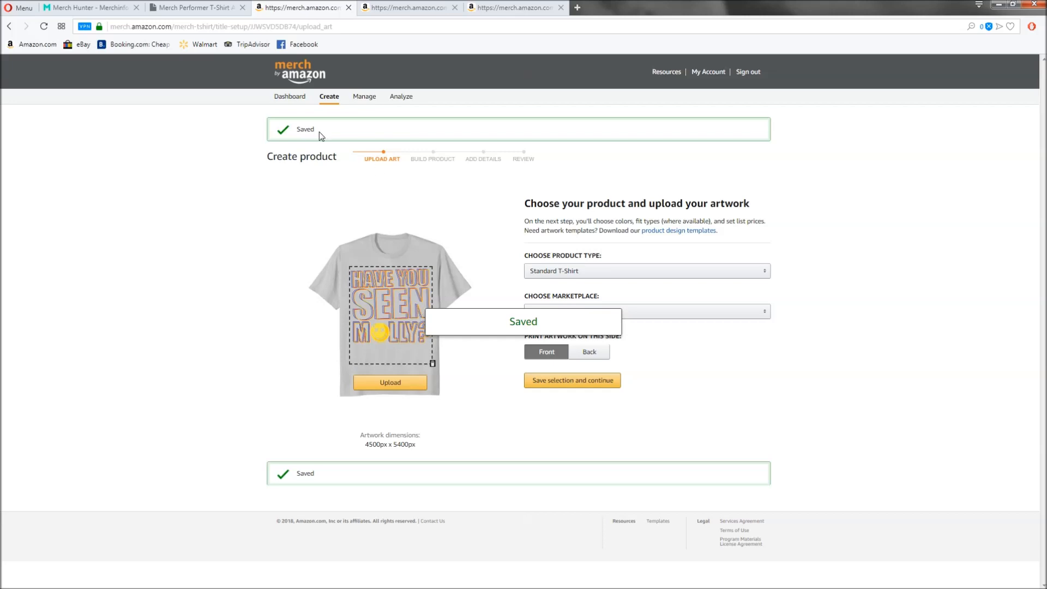
Review the keyword counts and bestselling shirts in Merch Hunter, and compare them with the "Have You Seen Molly?" draft.
left_click(76, 8)
scroll(306, 224, "down", 10)
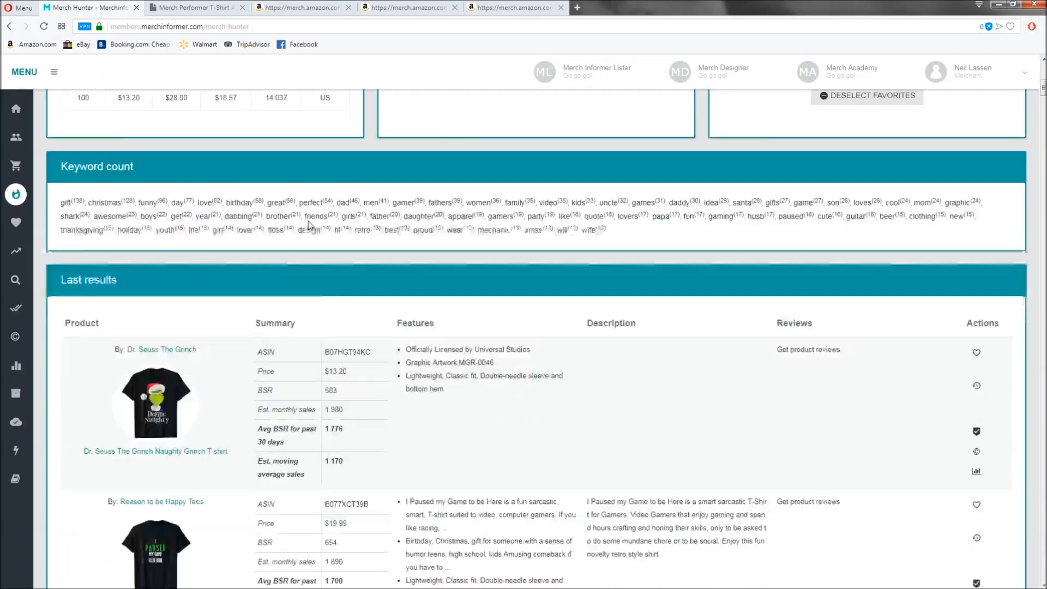
scroll(317, 233, "down", 4)
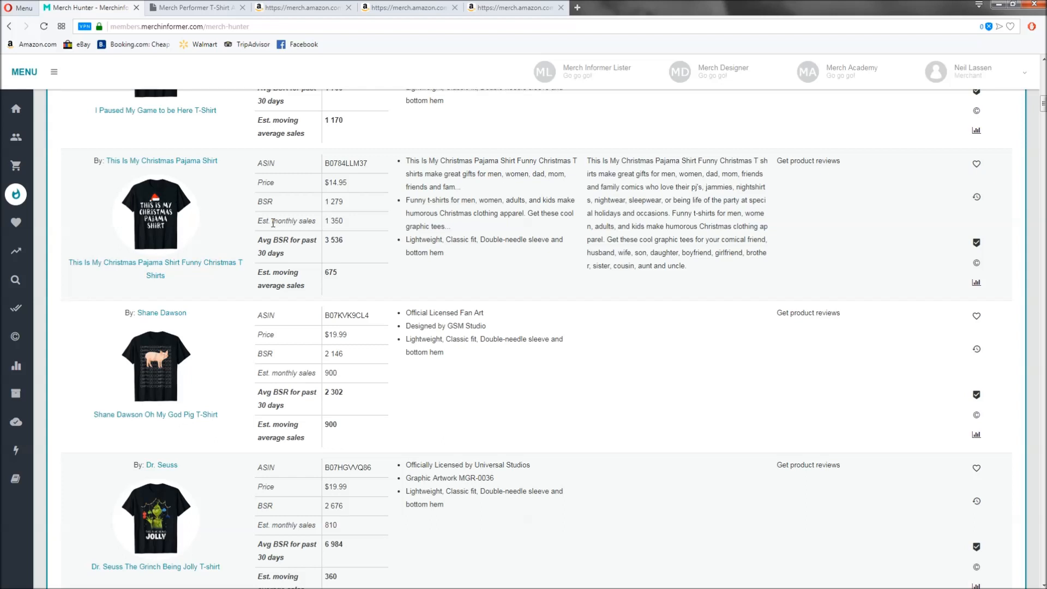
left_click(294, 8)
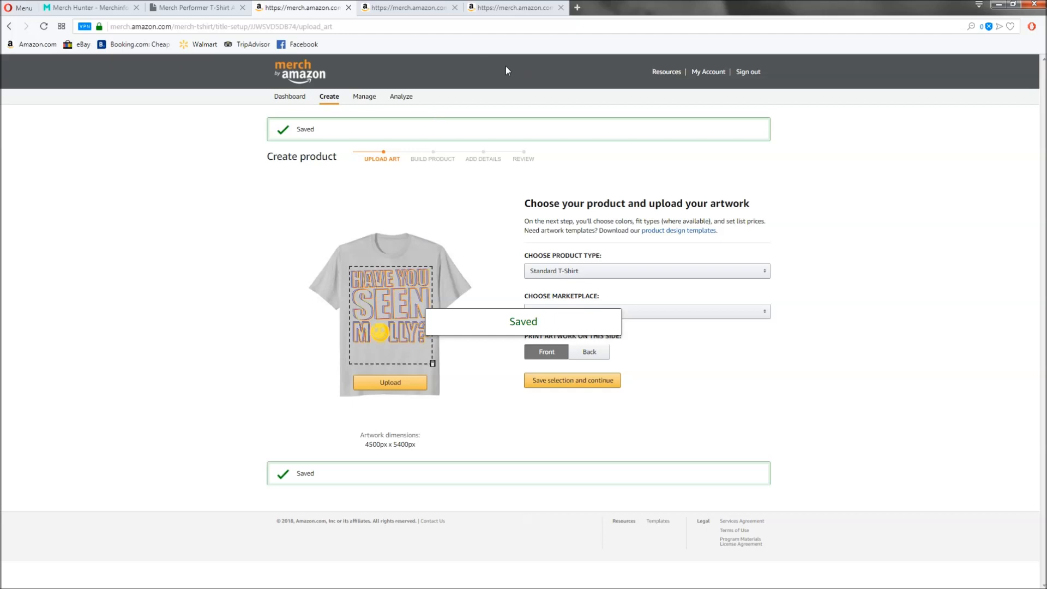
Run a Merch Informer product search for "molly" in Merch By Amazon Shirts on the US marketplace.
left_click(109, 8)
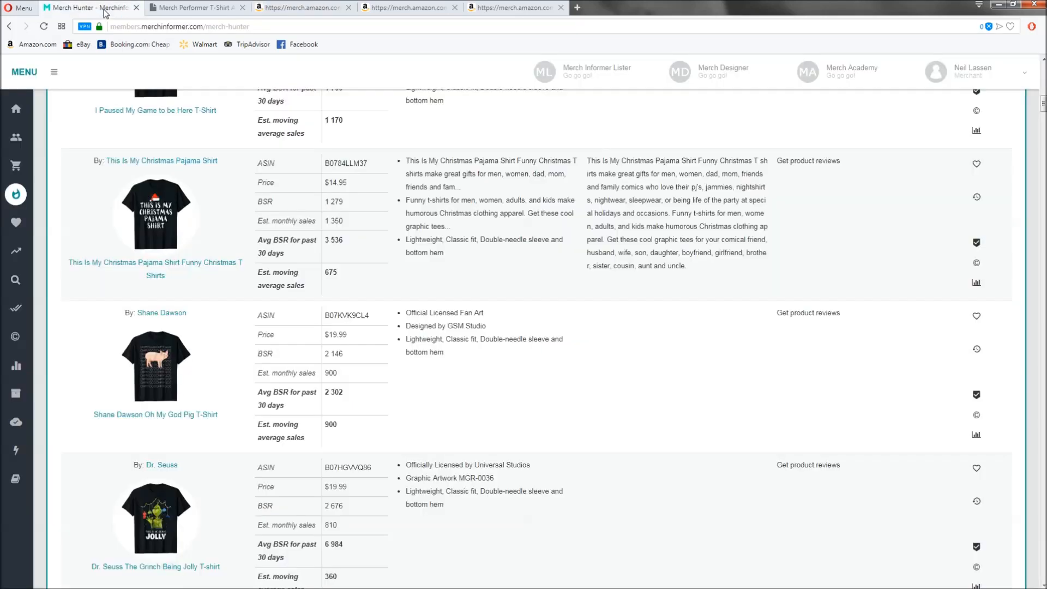
left_click(57, 164)
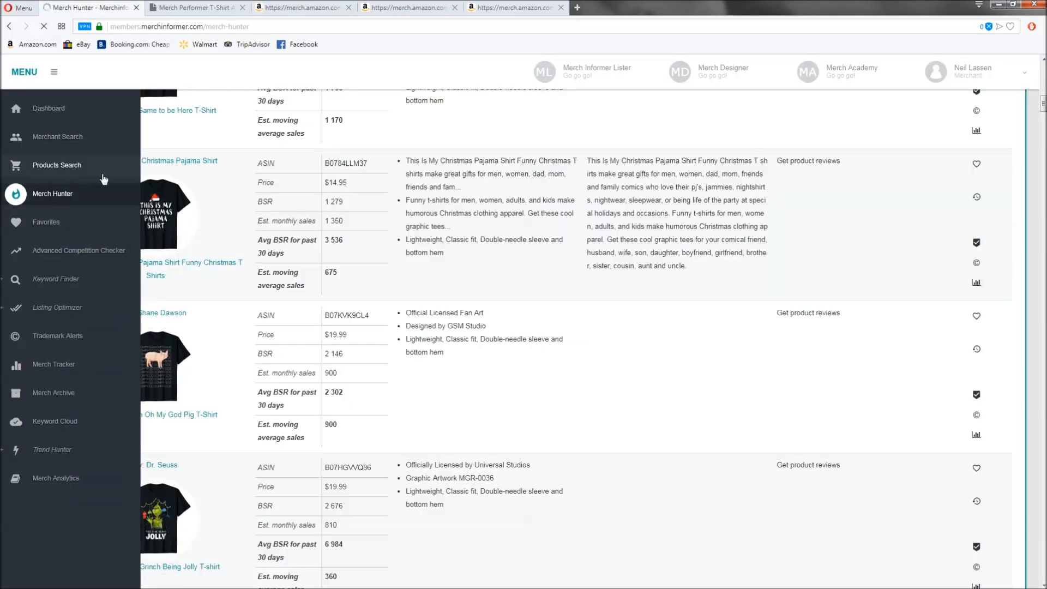
left_click(191, 169)
type("molly")
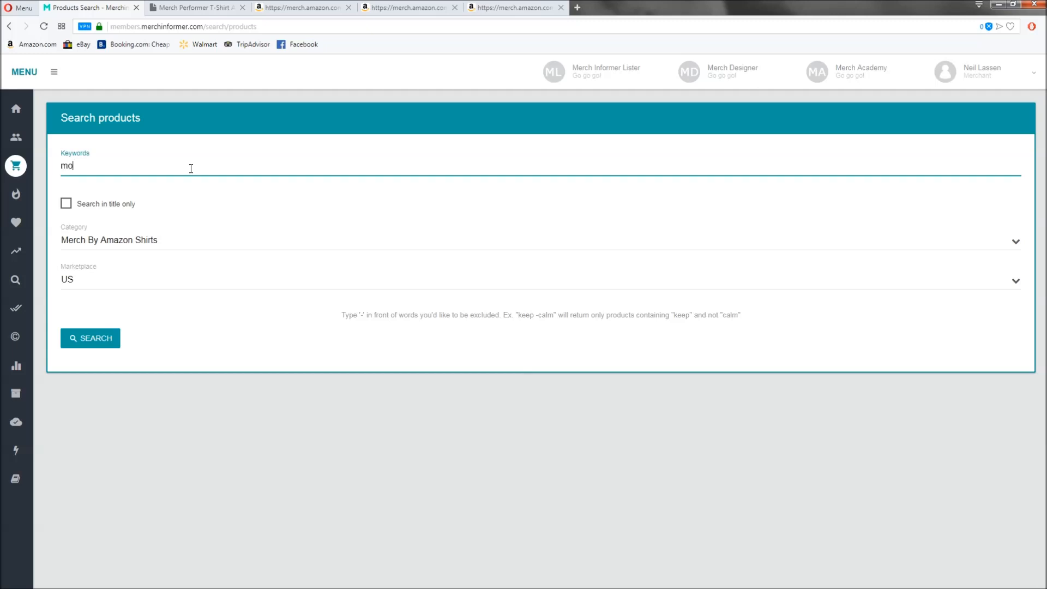
left_click(120, 373)
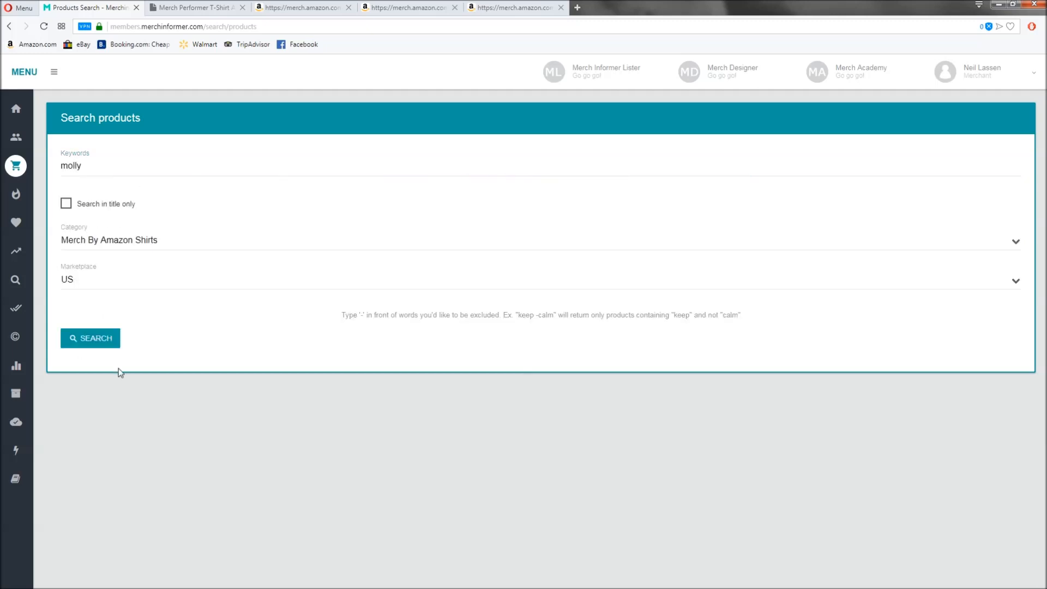
left_click(90, 339)
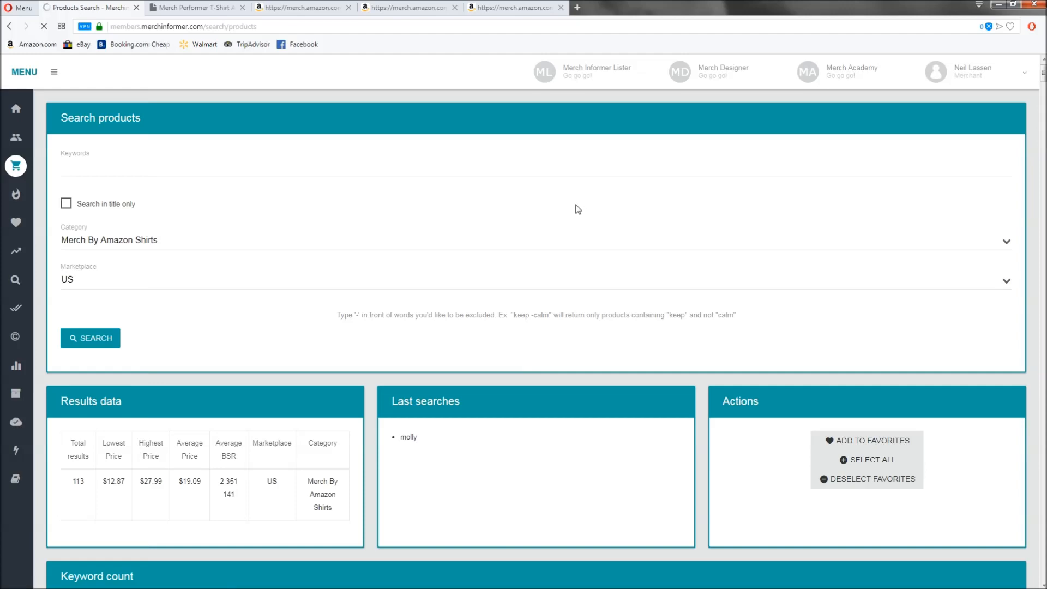
Examine the "molly" search results, comparing the keyword counts, designs, BSR and estimated monthly sales of the listed shirts.
scroll(575, 210, "down", 6)
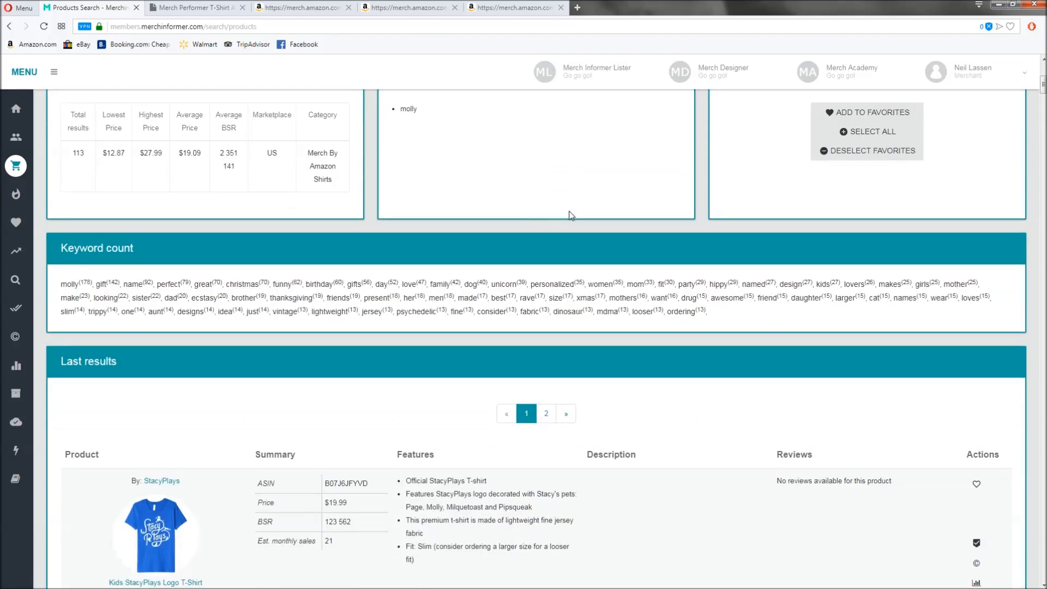
scroll(571, 215, "down", 6)
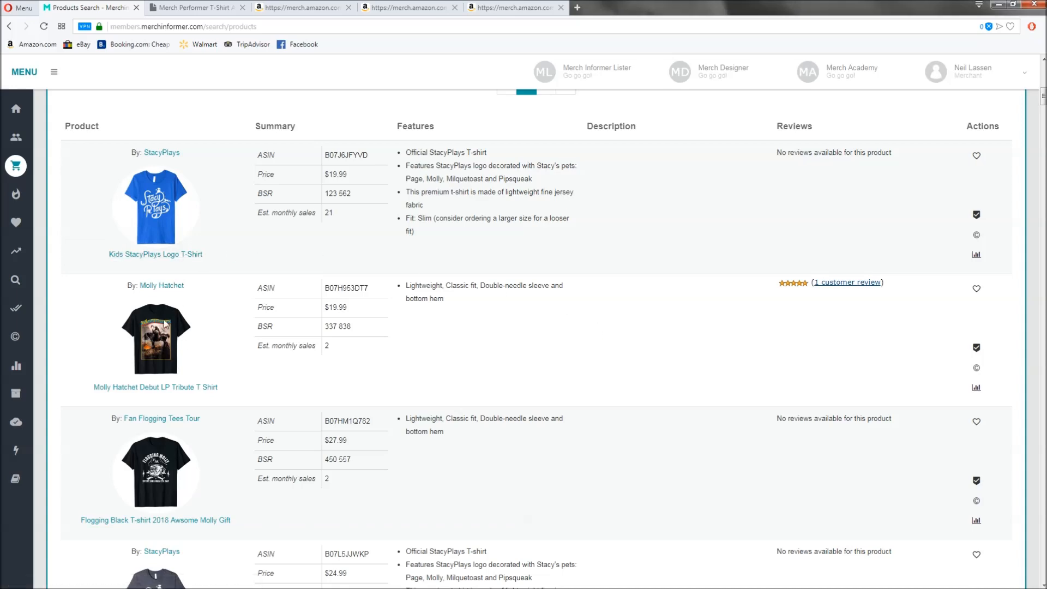
scroll(179, 326, "down", 2)
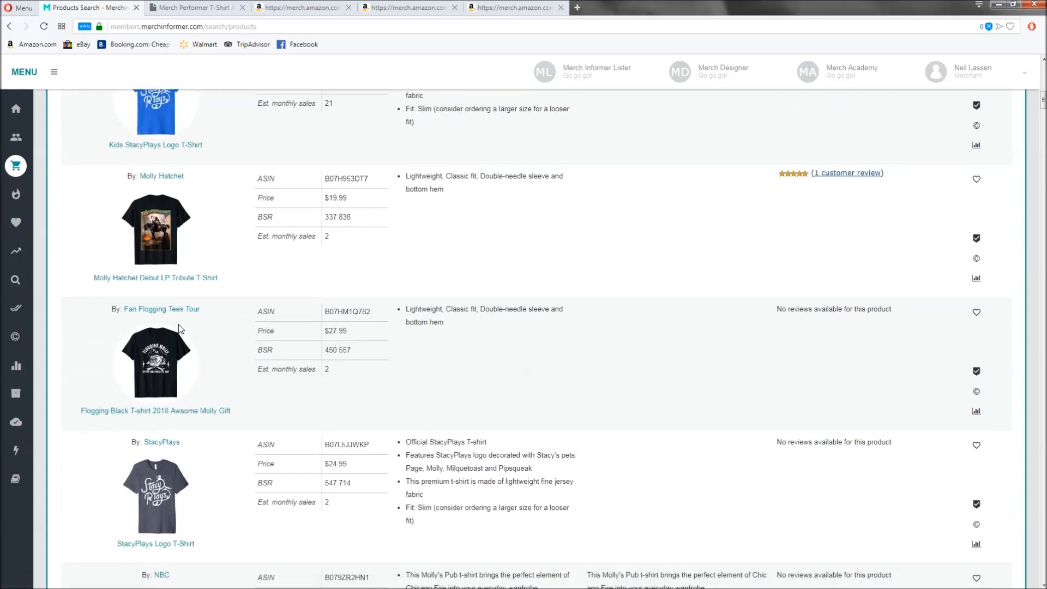
scroll(185, 327, "down", 4)
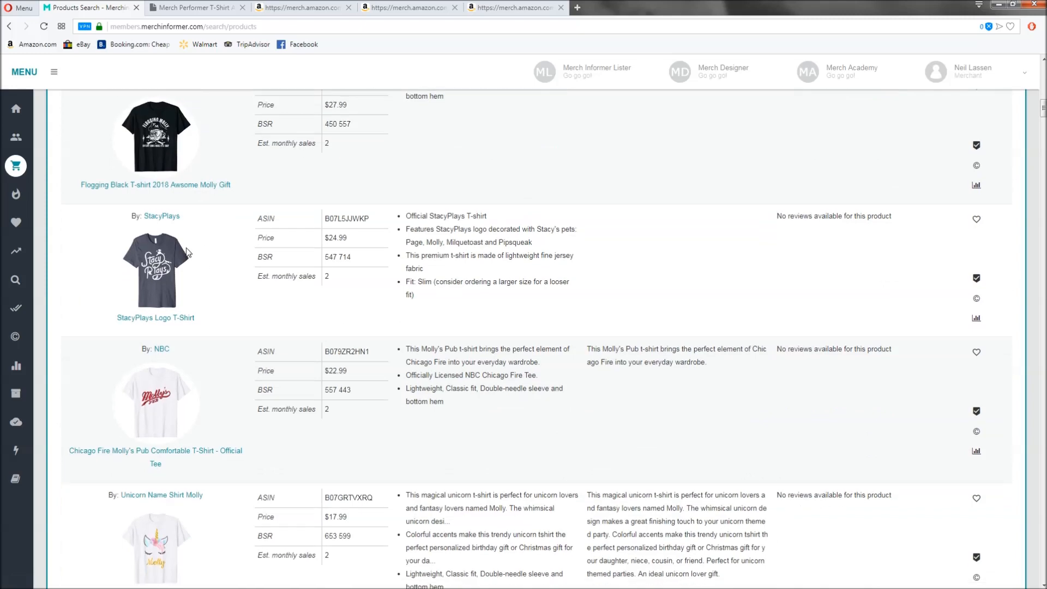
scroll(188, 252, "down", 2)
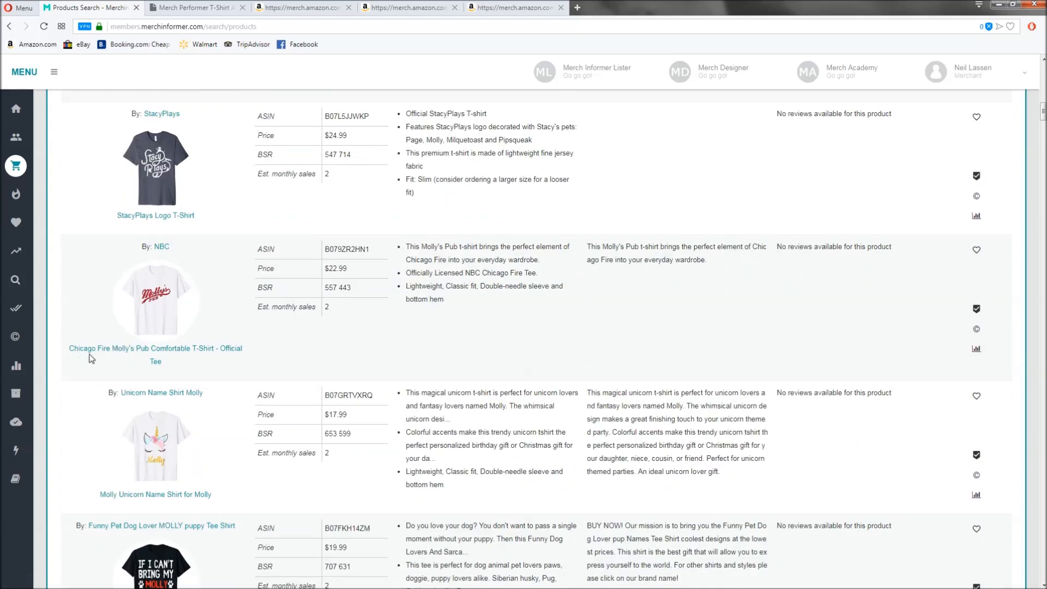
scroll(95, 357, "down", 2)
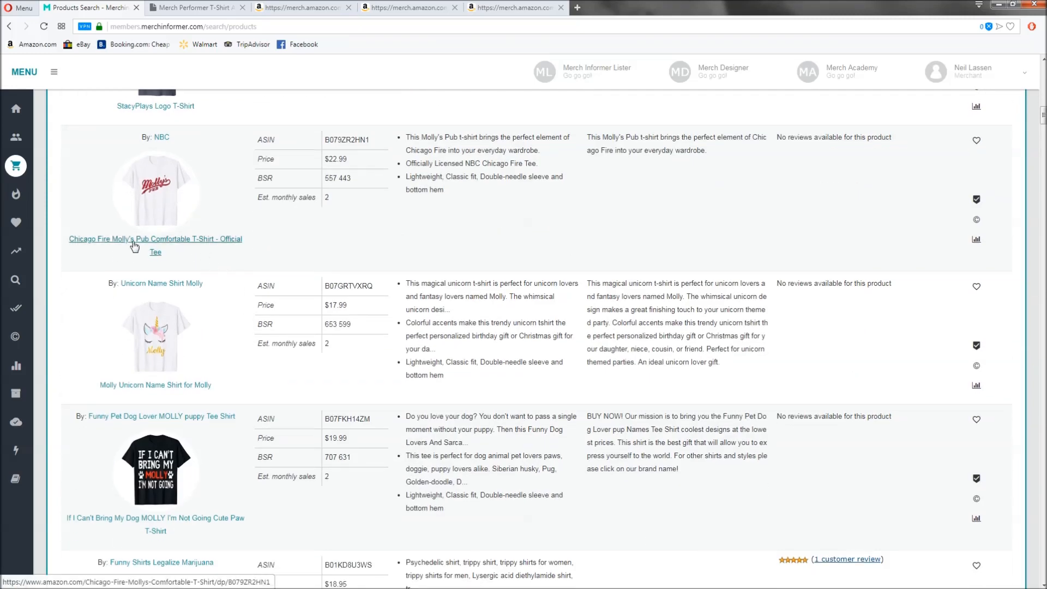
scroll(224, 260, "down", 2)
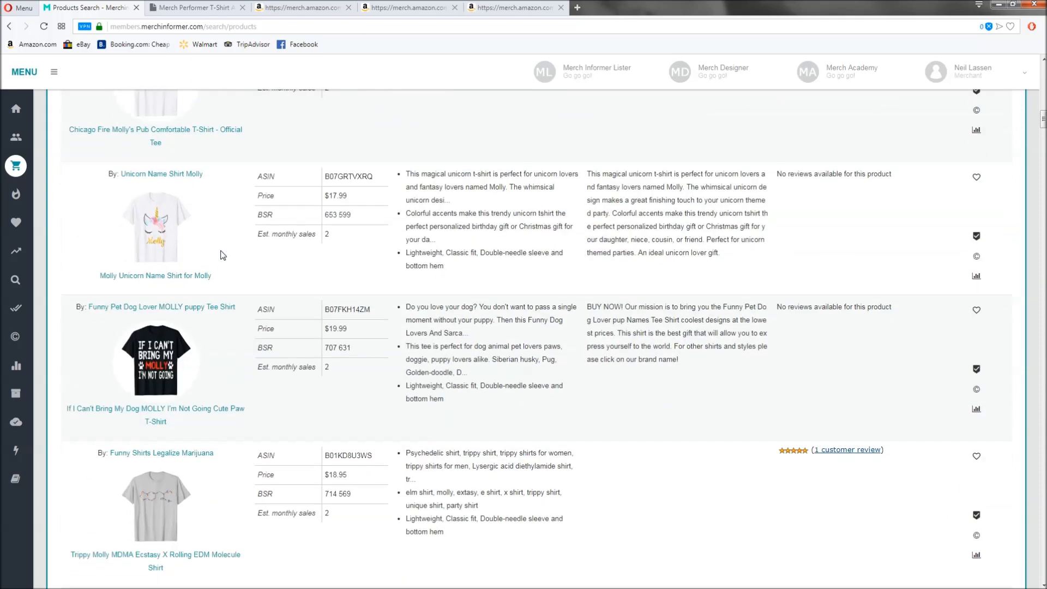
scroll(223, 254, "down", 2)
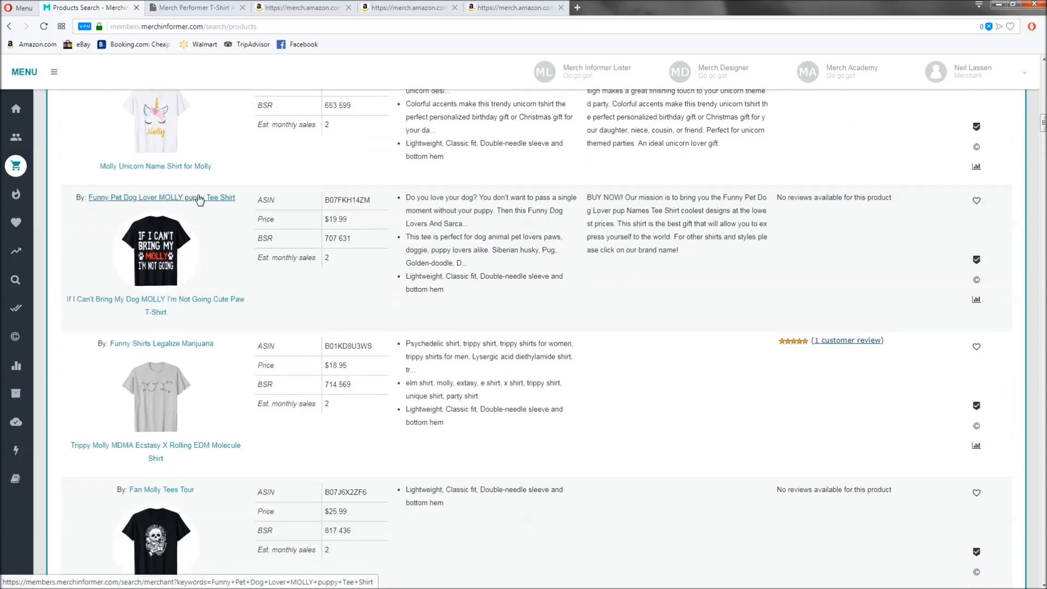
scroll(226, 230, "down", 2)
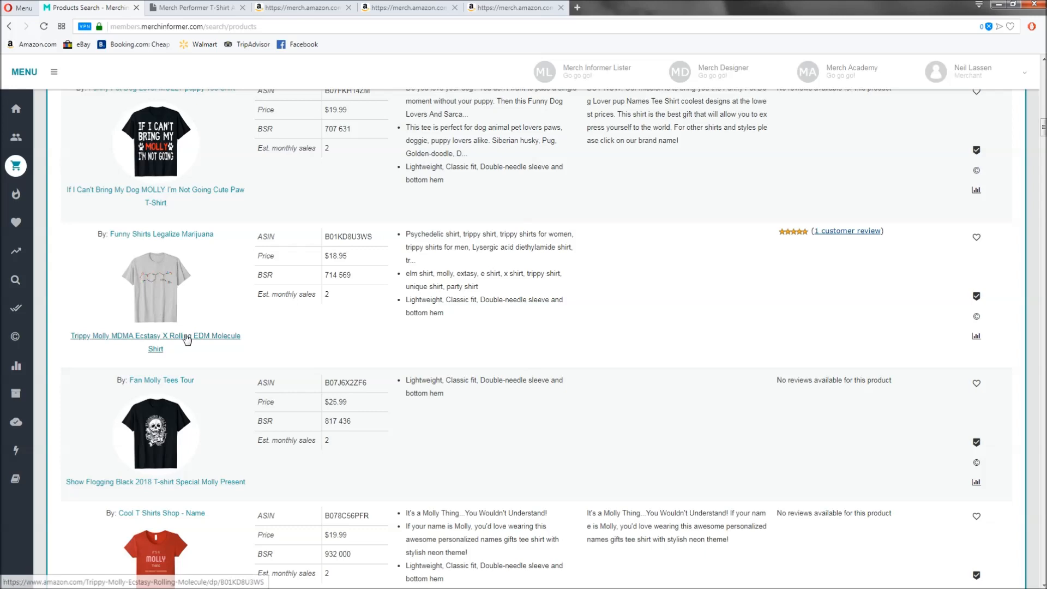
Open the Amazon page of the "Trippy Molly MDMA Ecstasy X Rolling EDM Molecule Shirt" in a separate tab and view its design.
middle_click(79, 341)
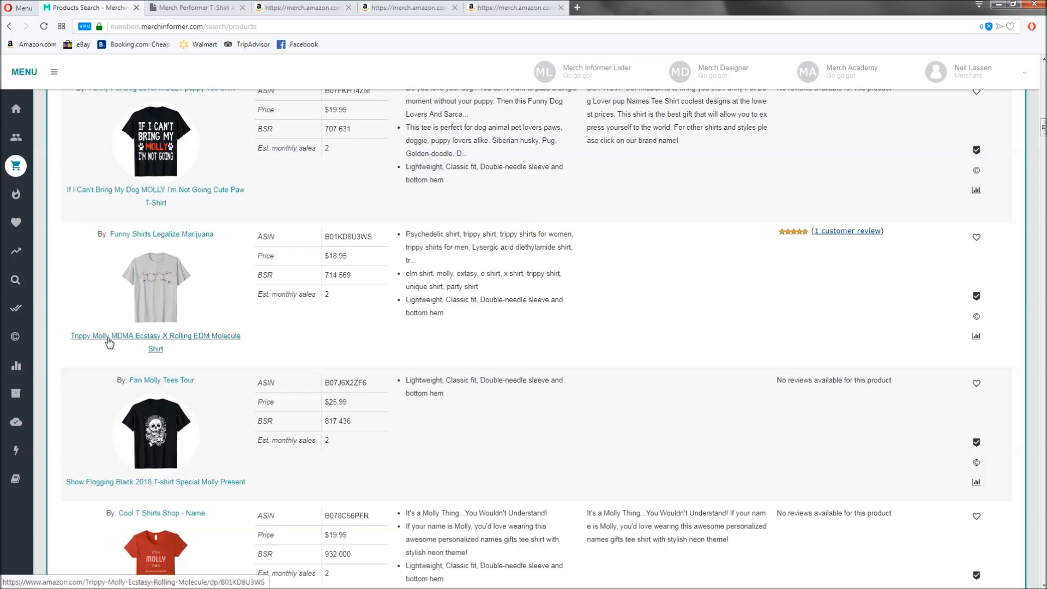
left_click(188, 8)
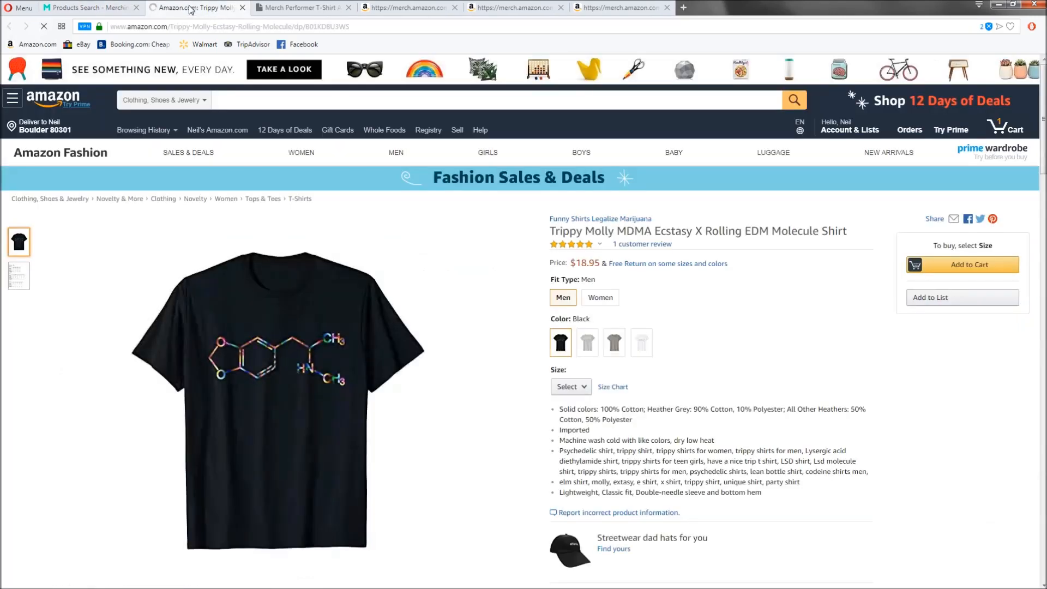
mouse_move(279, 364)
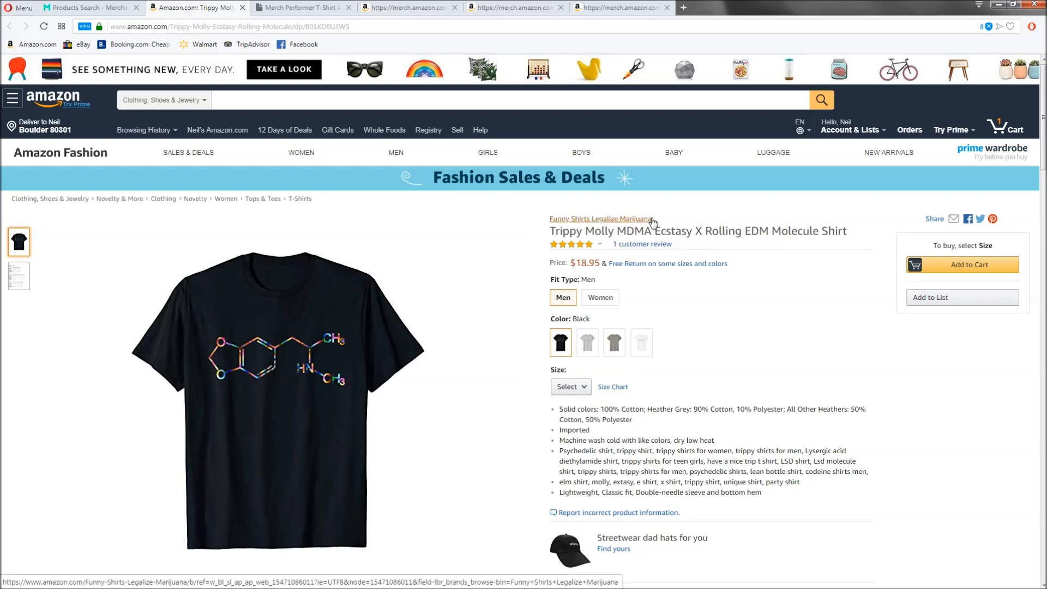
Check the brand name above the title of the molecule shirt listing.
left_click_drag(661, 217, 543, 218)
mouse_move(355, 344)
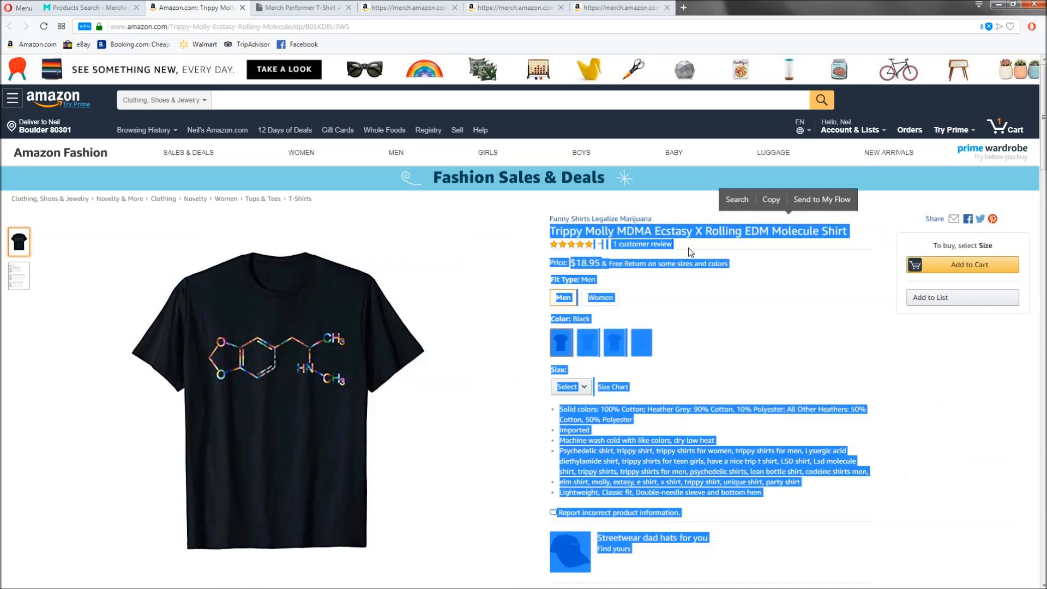
left_click(774, 249)
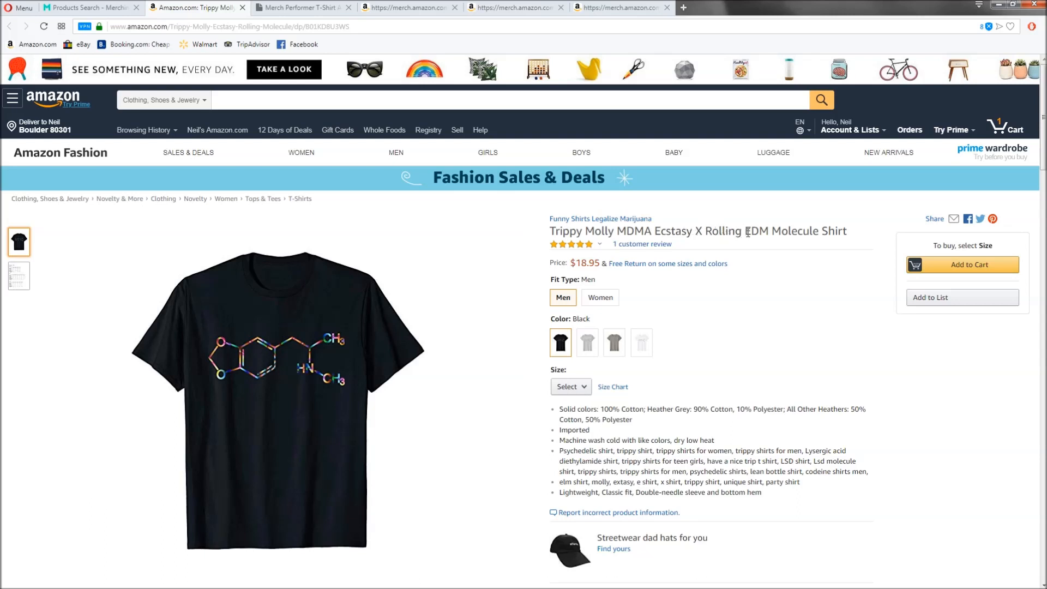
Examine the keywords used in the molecule shirt's product title, including the "Molly MDMA" part.
left_click_drag(860, 234, 551, 224)
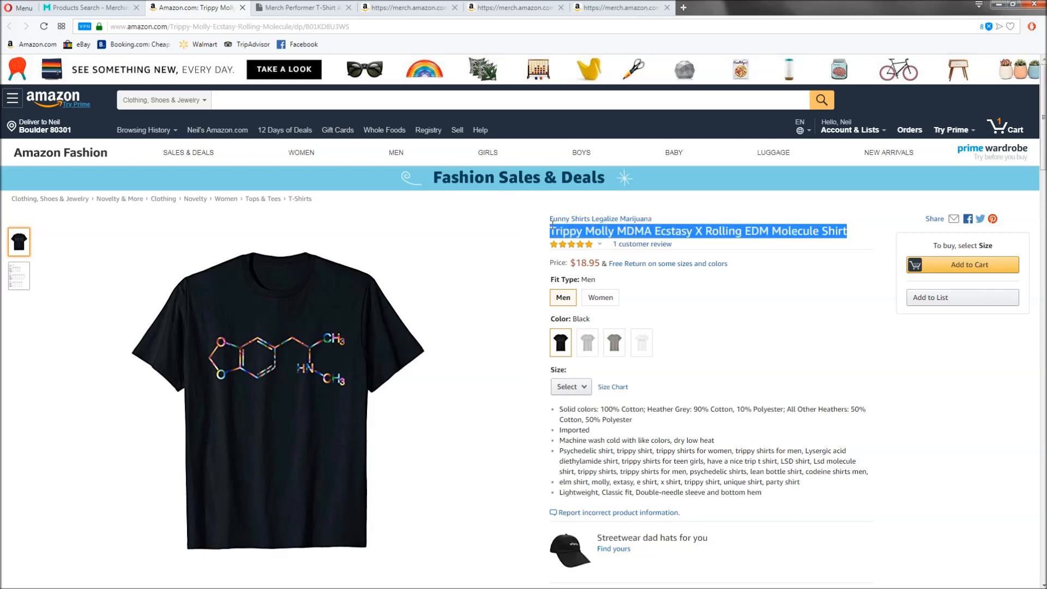
left_click(860, 238)
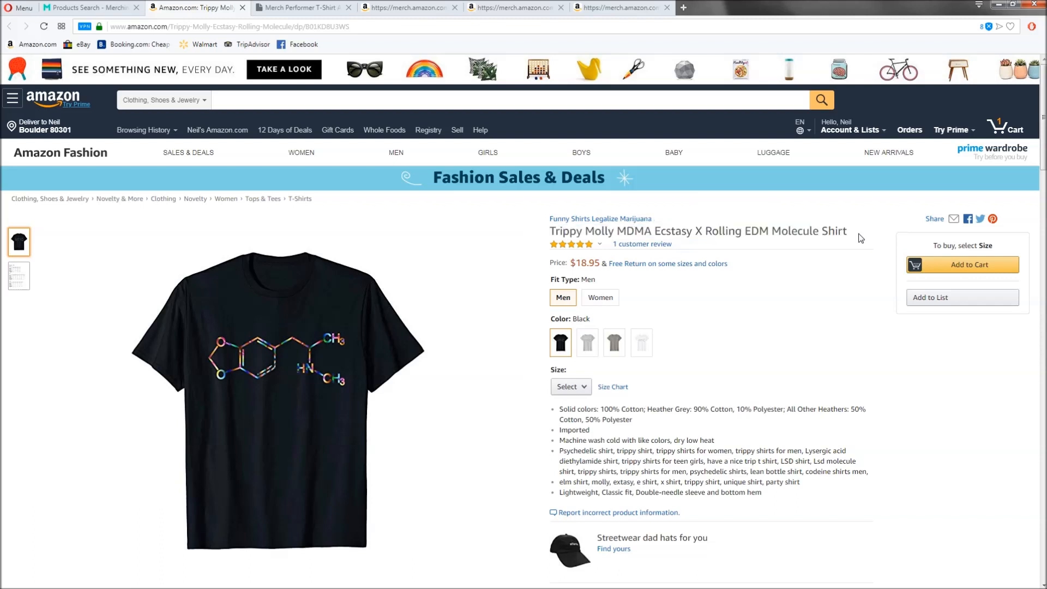
left_click_drag(551, 232, 855, 236)
left_click(829, 232)
left_click(852, 237)
left_click_drag(575, 232, 643, 231)
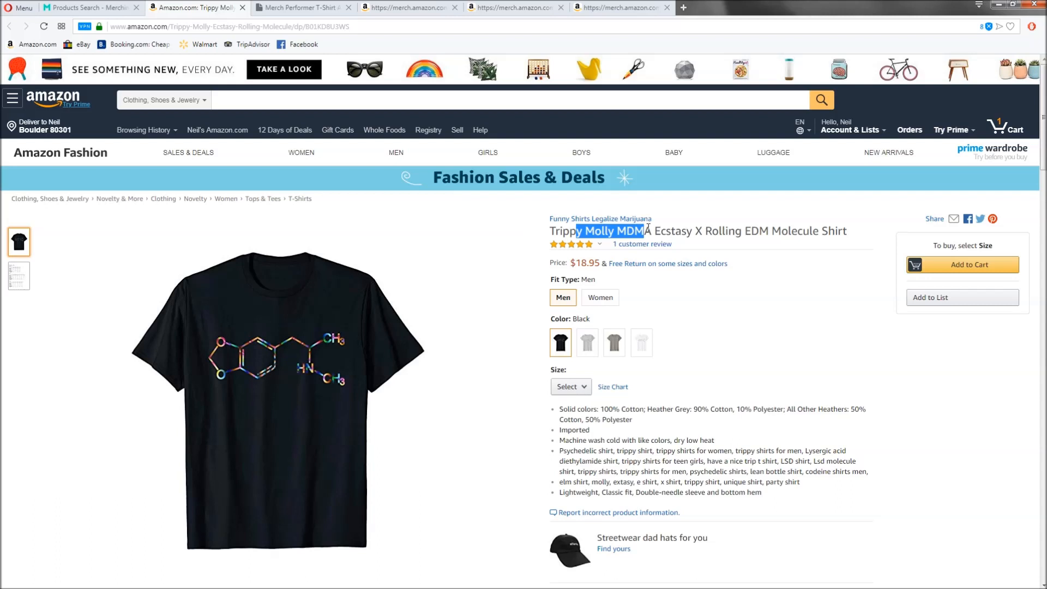
left_click(603, 231)
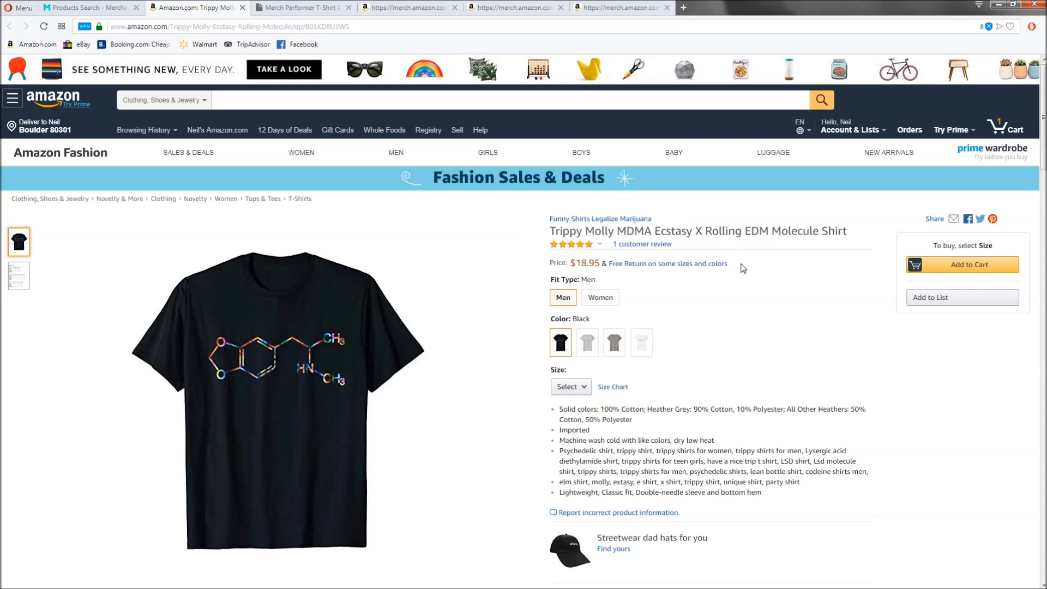
Examine the keyword phrases in the listing's feature bullets, such as "trippy shirts for teen girls" and "LSD shirt".
scroll(651, 325, "down", 2)
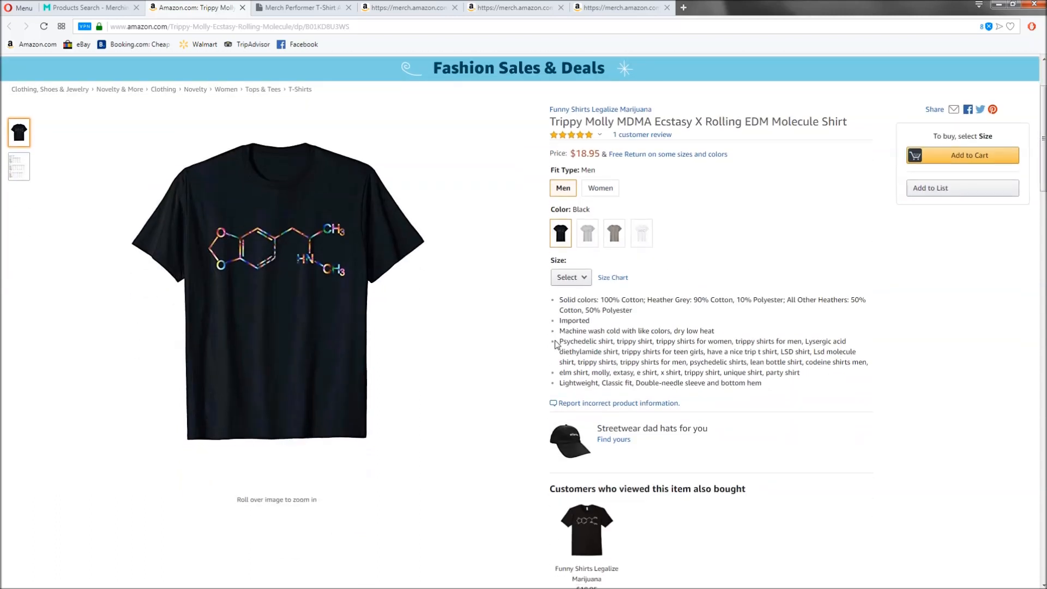
left_click_drag(799, 373, 561, 341)
left_click(604, 344)
left_click_drag(641, 351, 686, 352)
left_click(613, 355)
left_click_drag(782, 351, 807, 352)
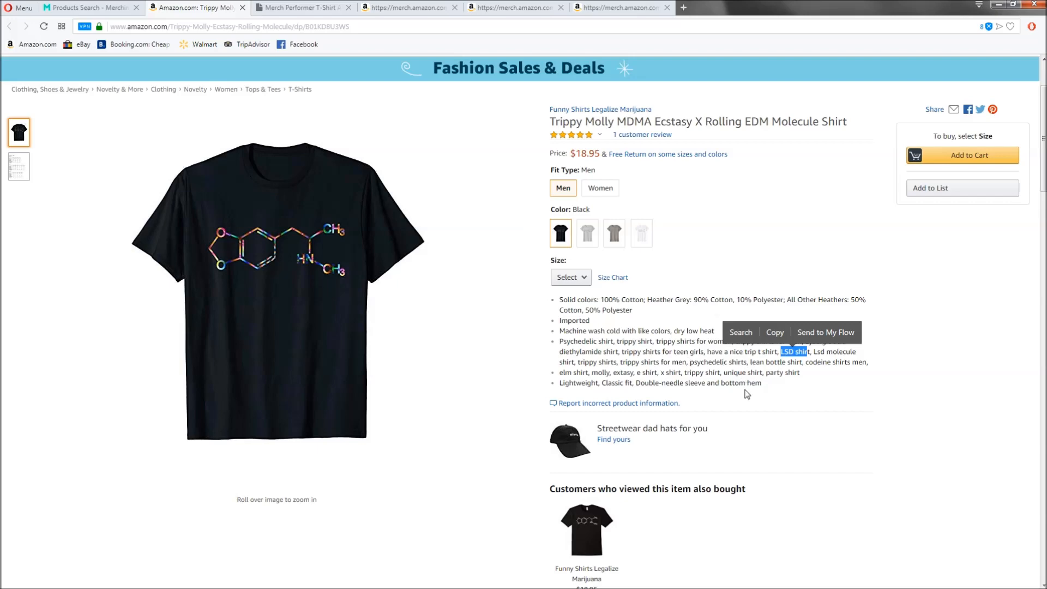
scroll(790, 413, "up", 2)
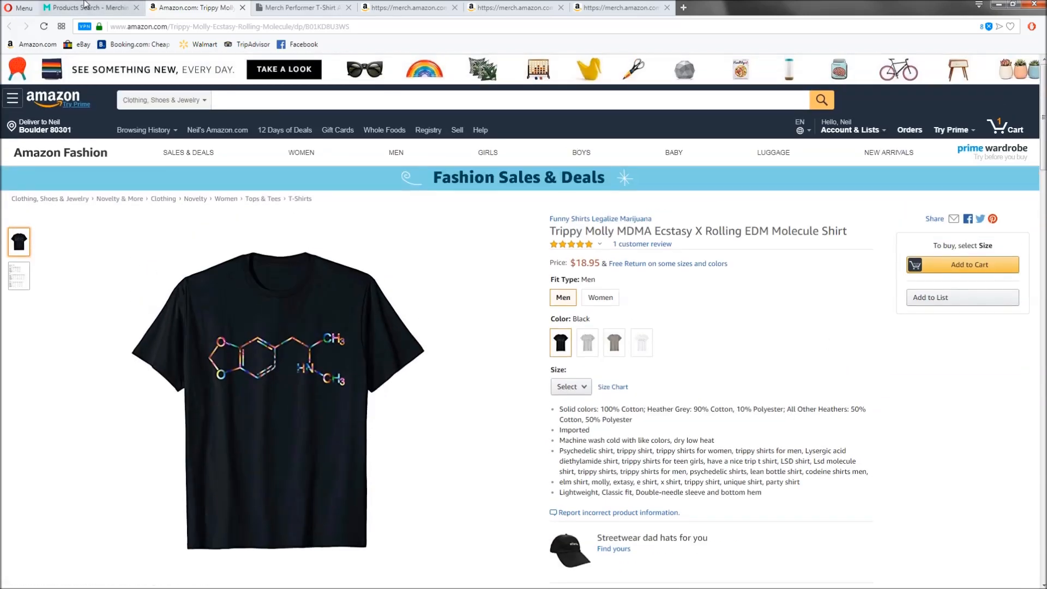
Open google.com in a new browser tab.
left_click(93, 7)
left_click(197, 7)
left_click(683, 7)
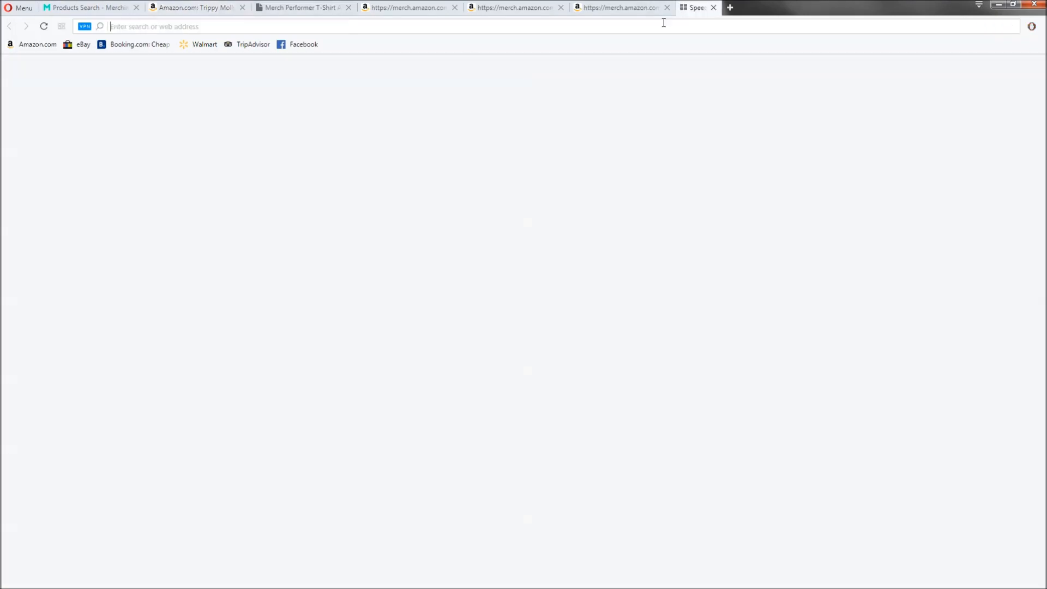
type("google.com")
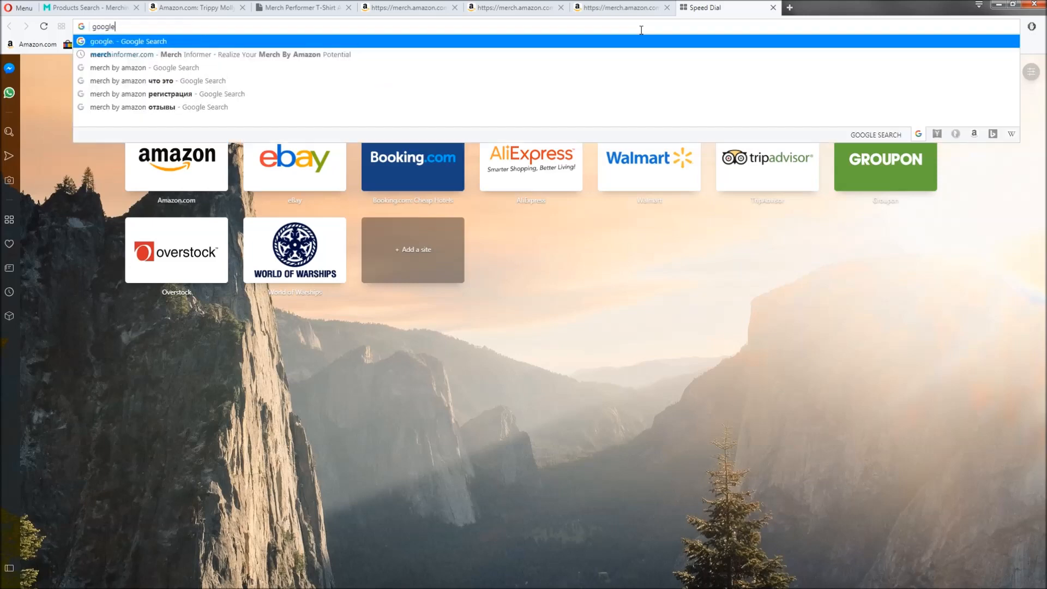
key("Return")
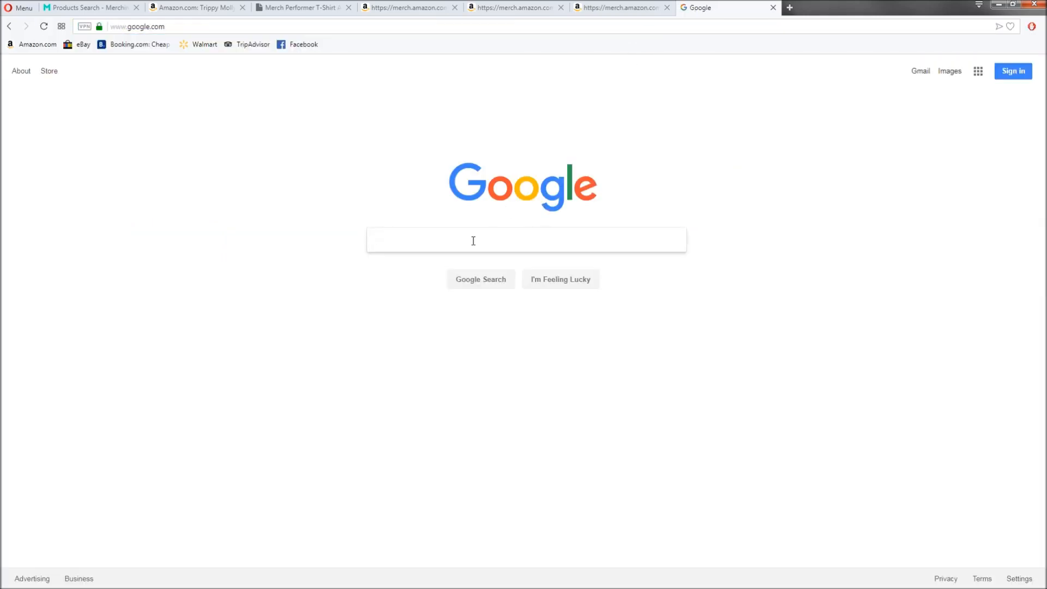
Search Google for "molly" and check the MDMA heading and full chemical name in the drug summary.
type("molly")
key("Return")
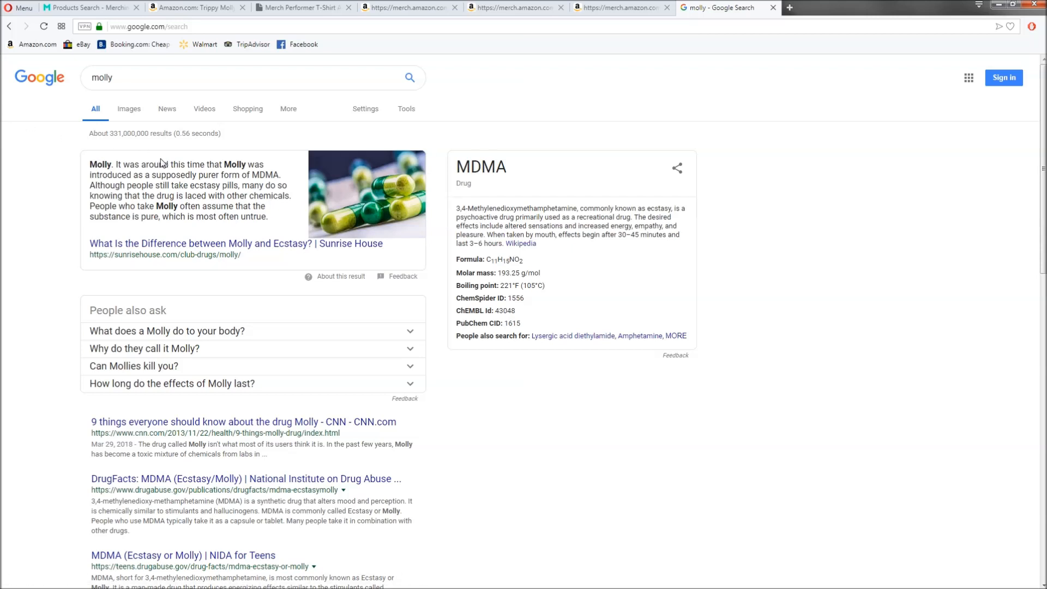
left_click_drag(514, 167, 455, 168)
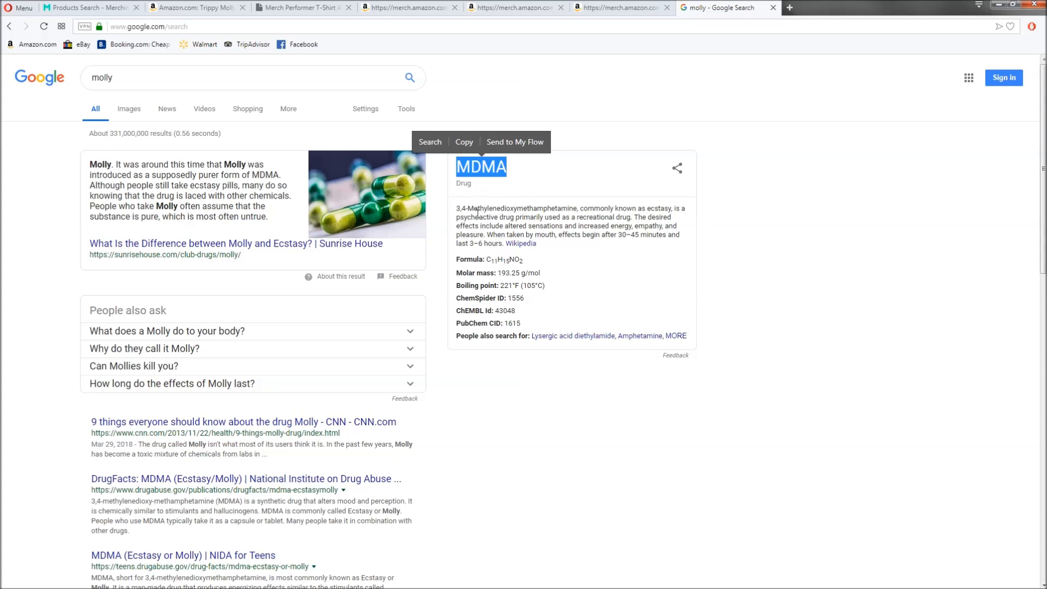
left_click_drag(457, 209, 578, 210)
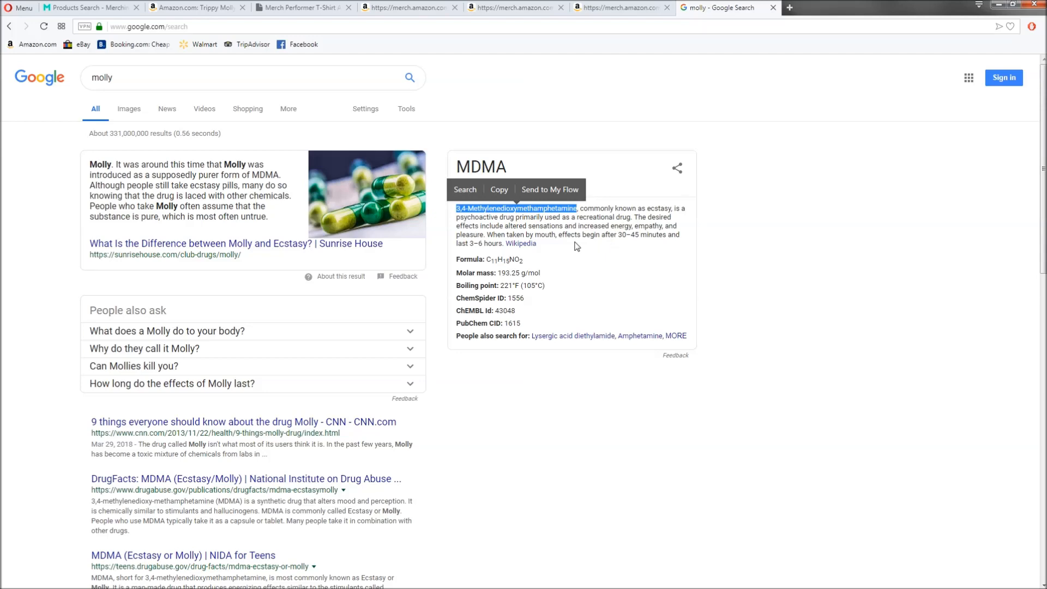
Look through the molly shirt listings following the molecule shirt in Merch Informer, then check the uploaded artwork on the Merch by Amazon page.
left_click(82, 7)
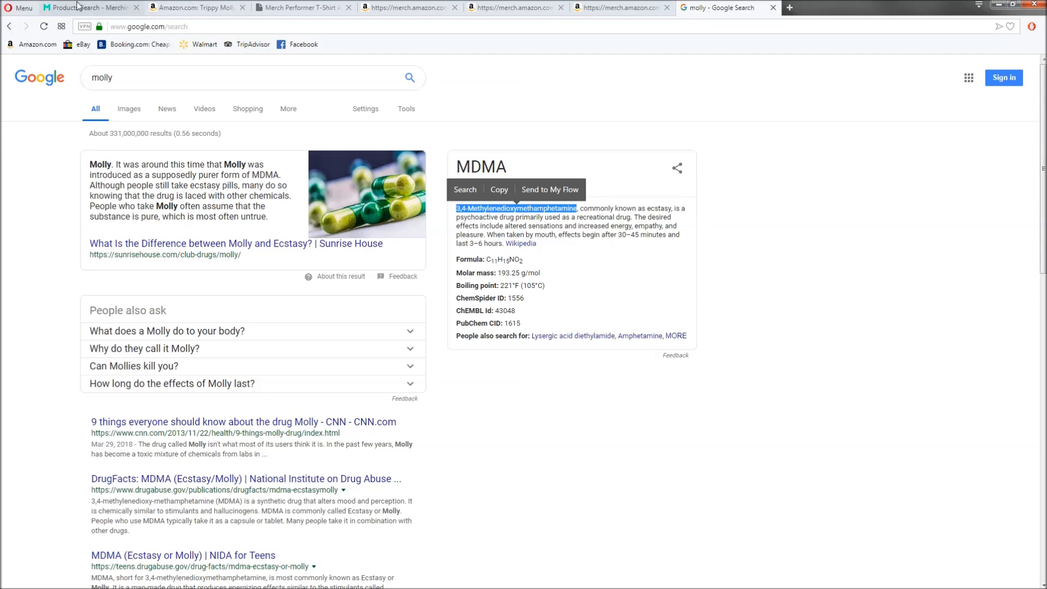
left_click(218, 5)
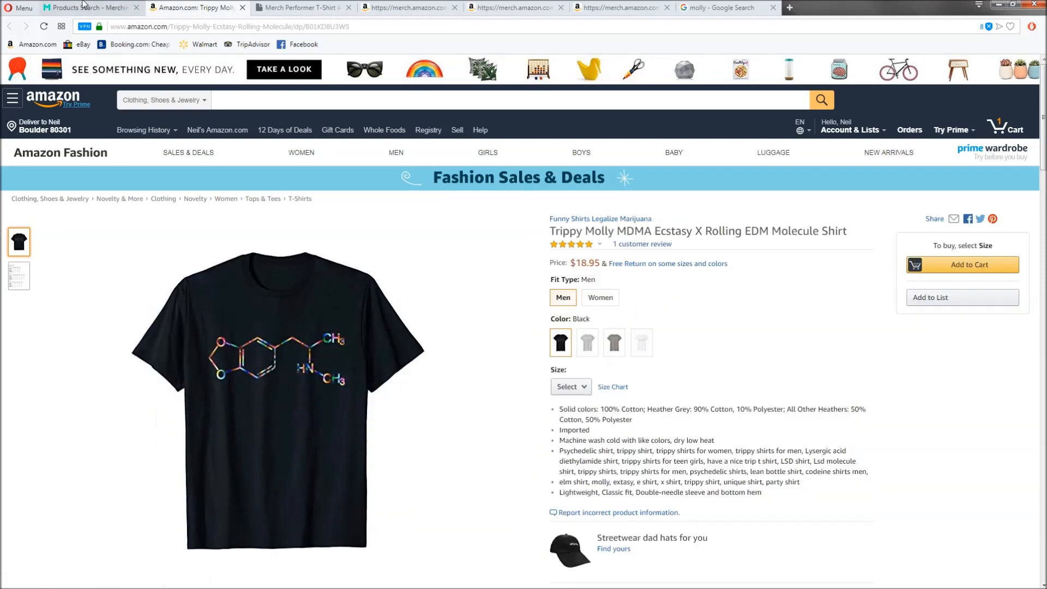
left_click(85, 7)
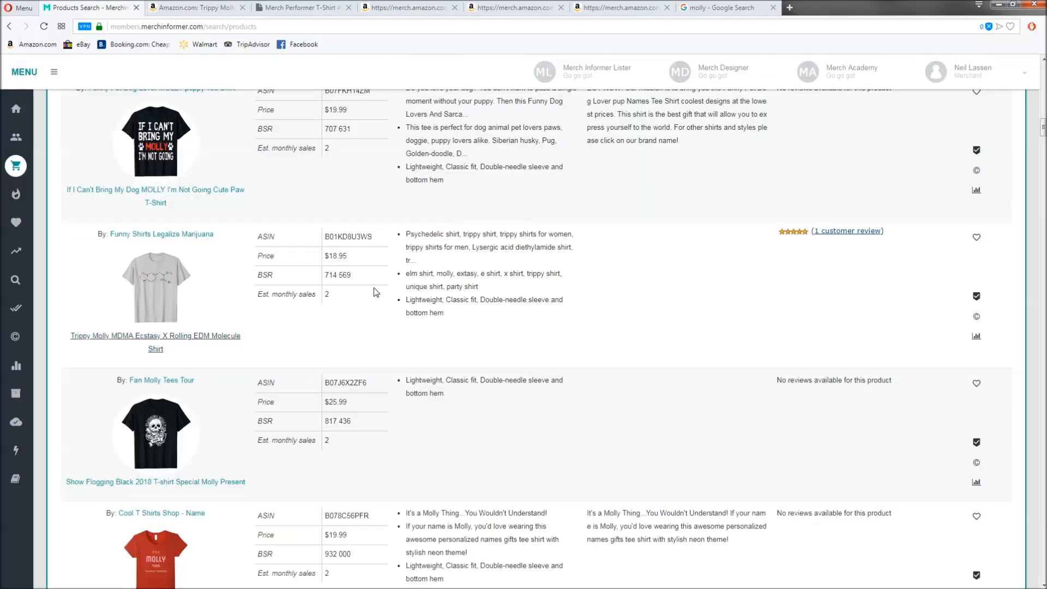
scroll(363, 310, "down", 2)
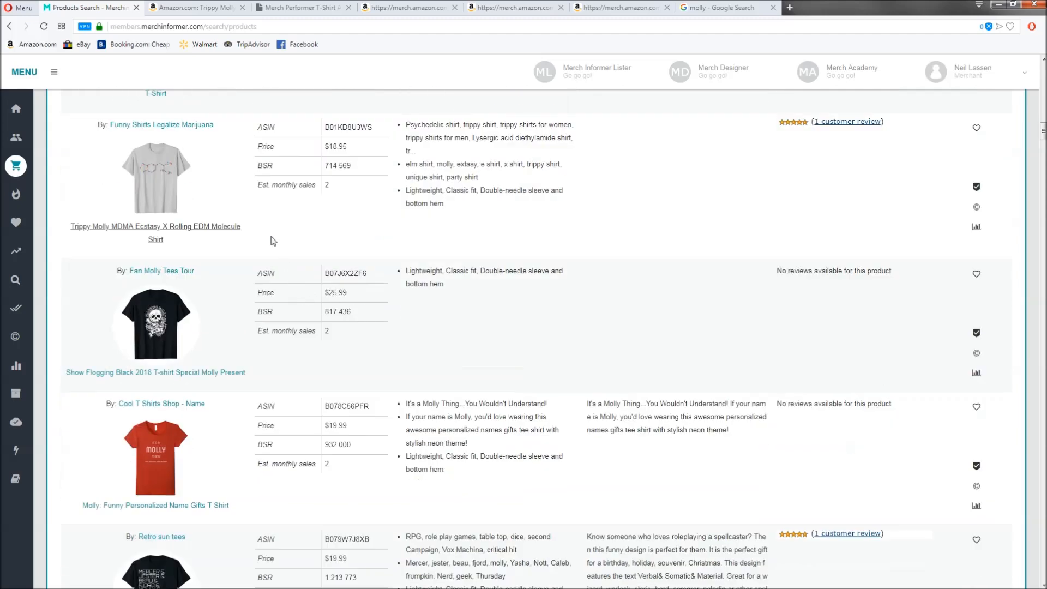
scroll(273, 240, "down", 4)
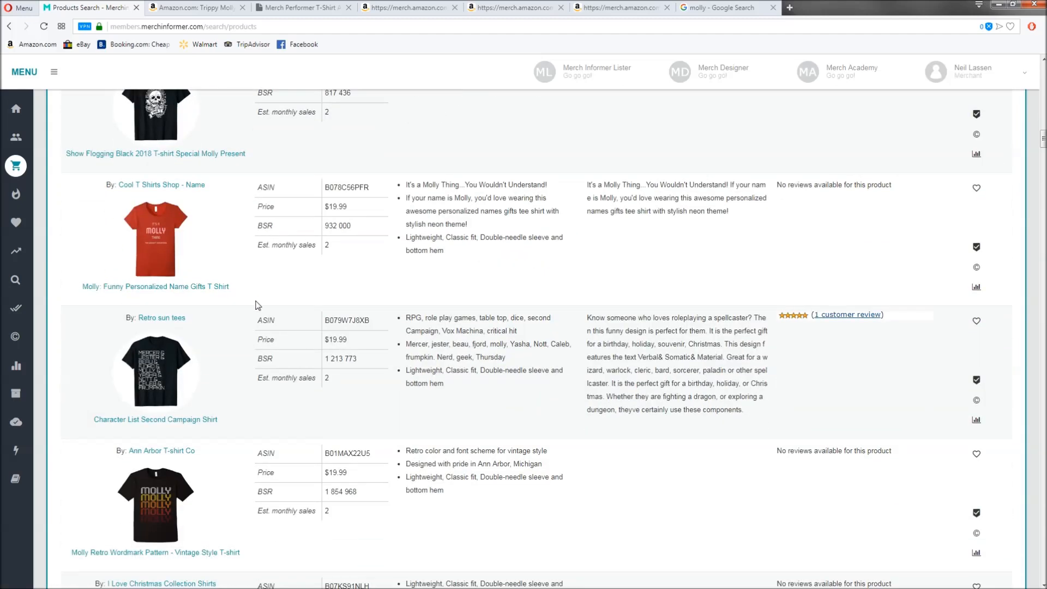
scroll(289, 249, "down", 2)
scroll(289, 257, "down", 7)
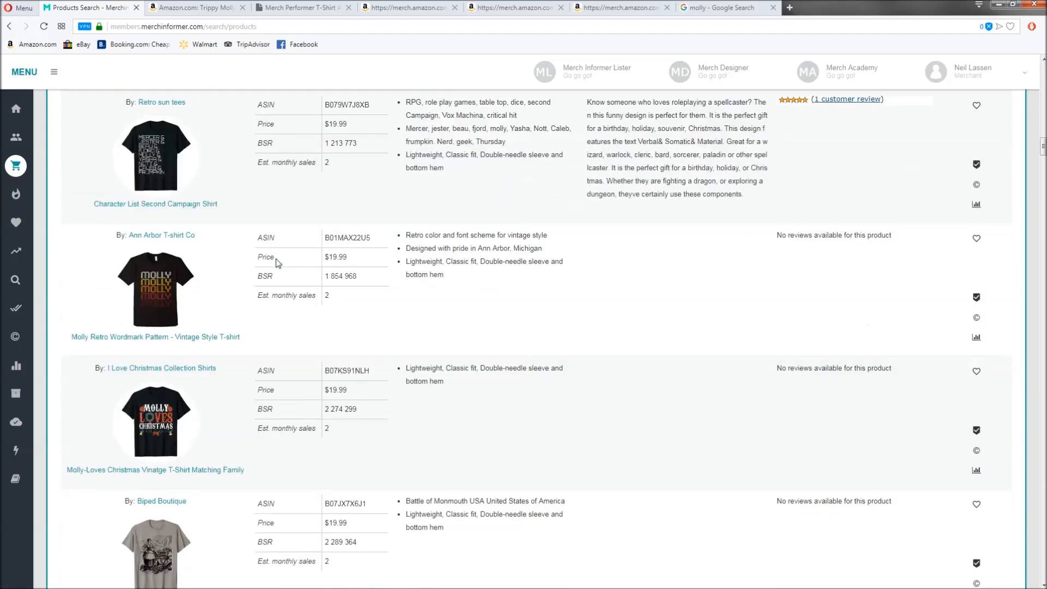
scroll(266, 264, "down", 4)
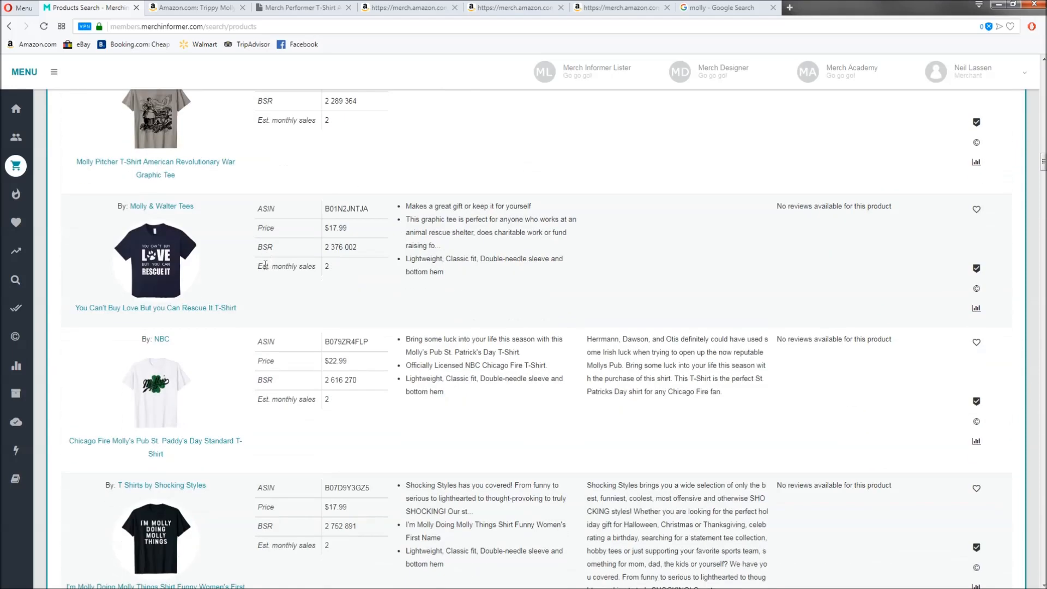
left_click(406, 8)
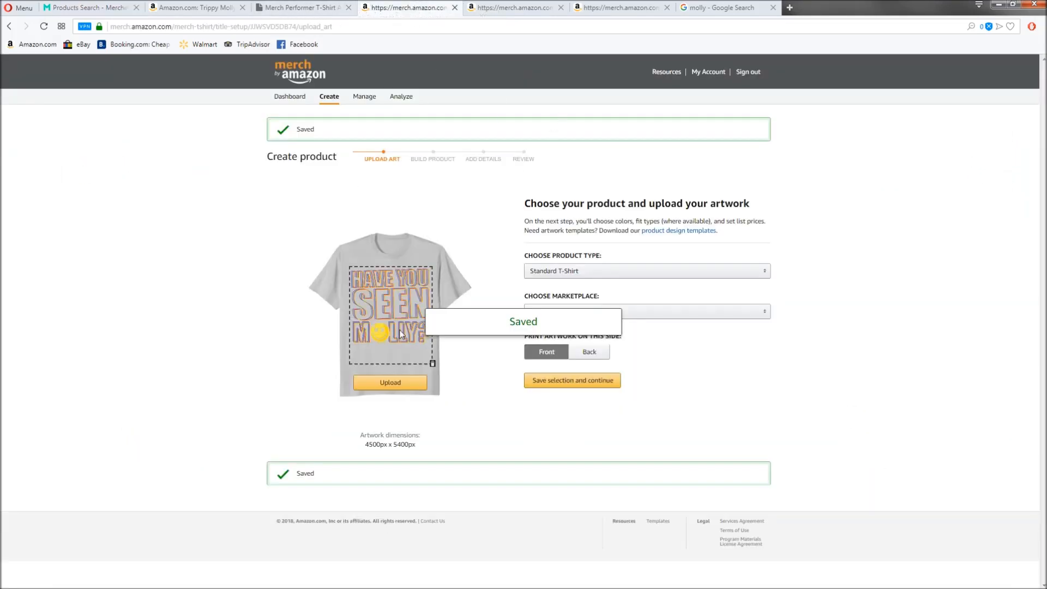
Find the "Molly MDMA Ecstasy Rolling Molecule Shirt Rave EDM" listing in the Merch Informer results and open its Amazon product page.
left_click(82, 8)
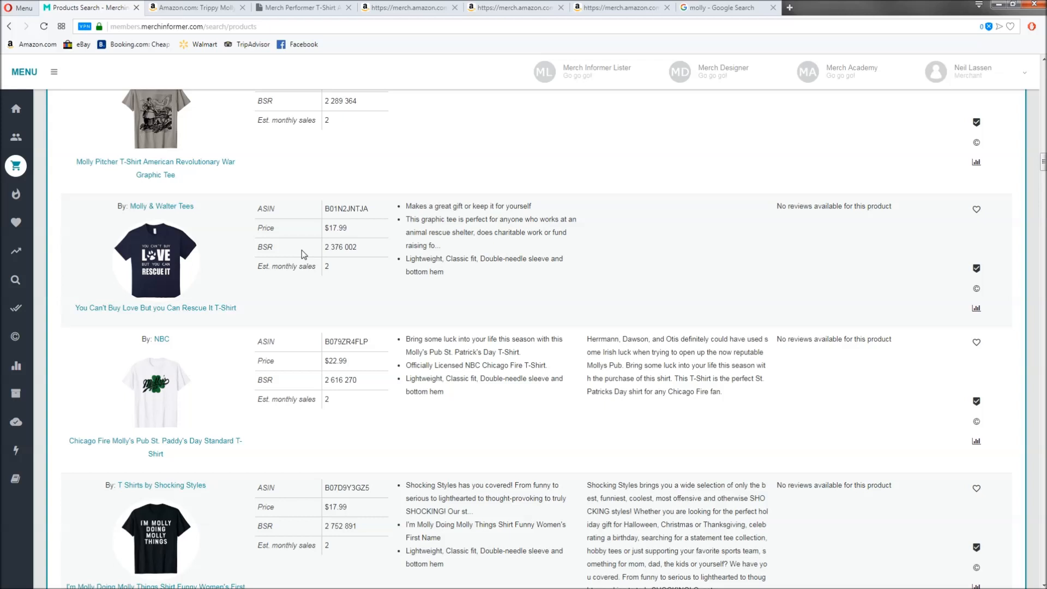
scroll(404, 328, "down", 6)
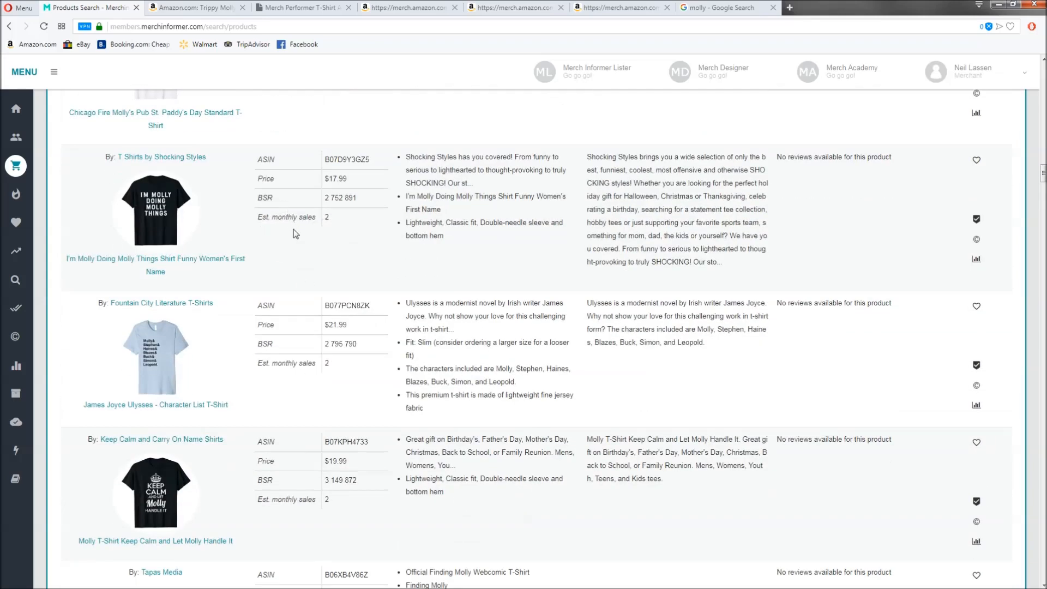
scroll(194, 328, "down", 4)
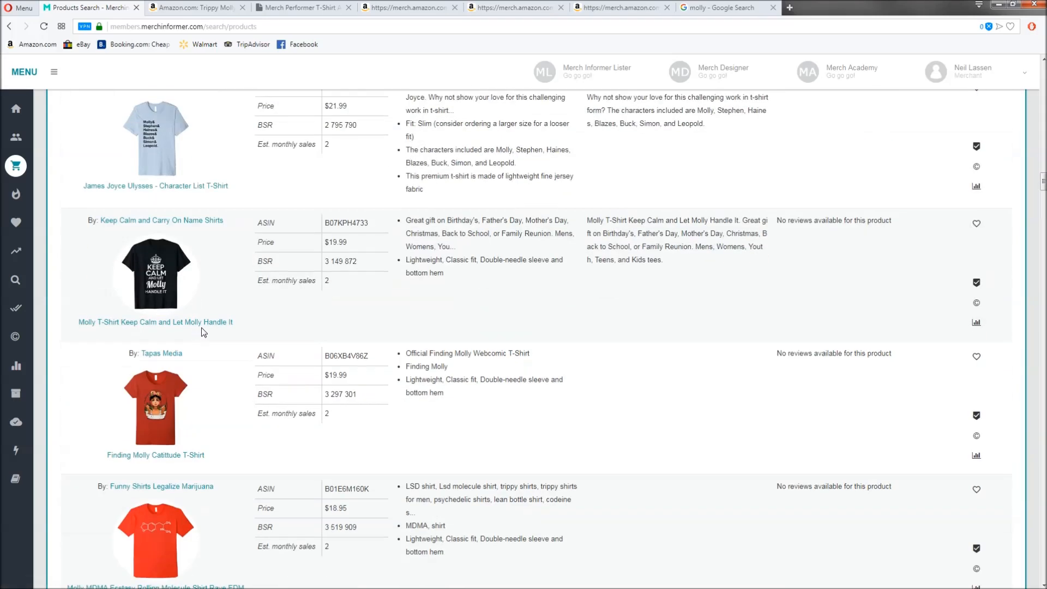
scroll(202, 332, "down", 4)
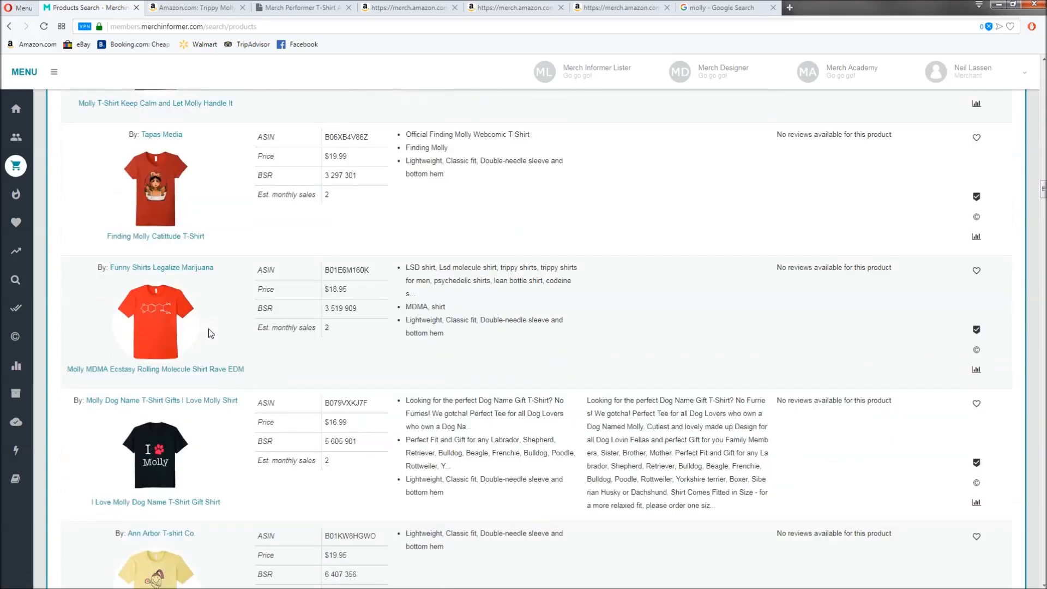
middle_click(198, 370)
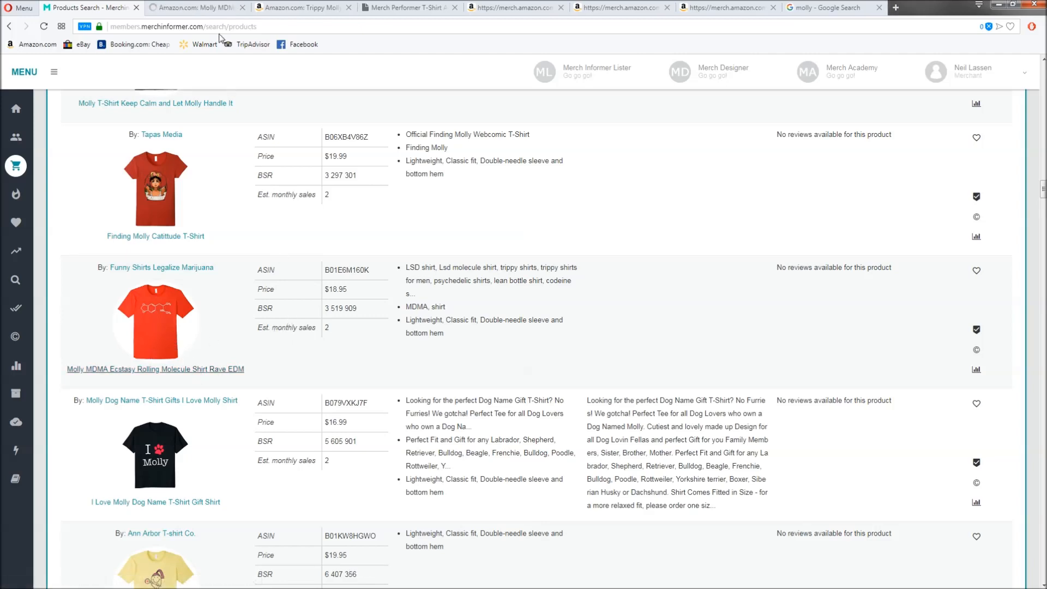
left_click(220, 7)
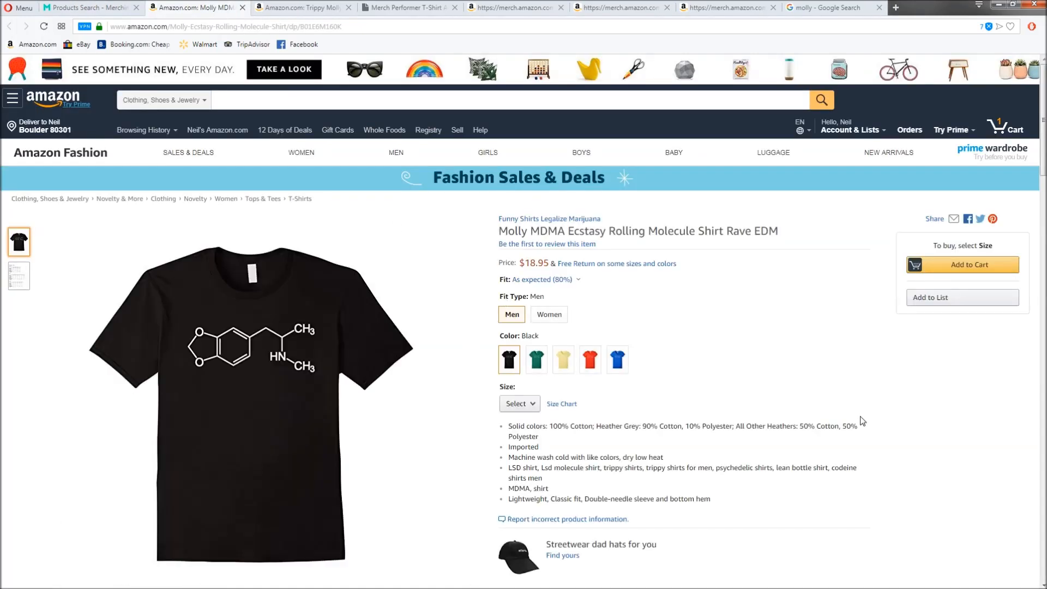
Examine the "MDMA, shirt" feature bullet and the keywords in the molecule shirt's product title.
triple_click(554, 488)
left_click_drag(751, 230, 498, 230)
left_click_drag(783, 234, 499, 230)
Return to the Merch Informer results and look through the remaining molly listings for drug-themed shirts and their keywords.
left_click(94, 7)
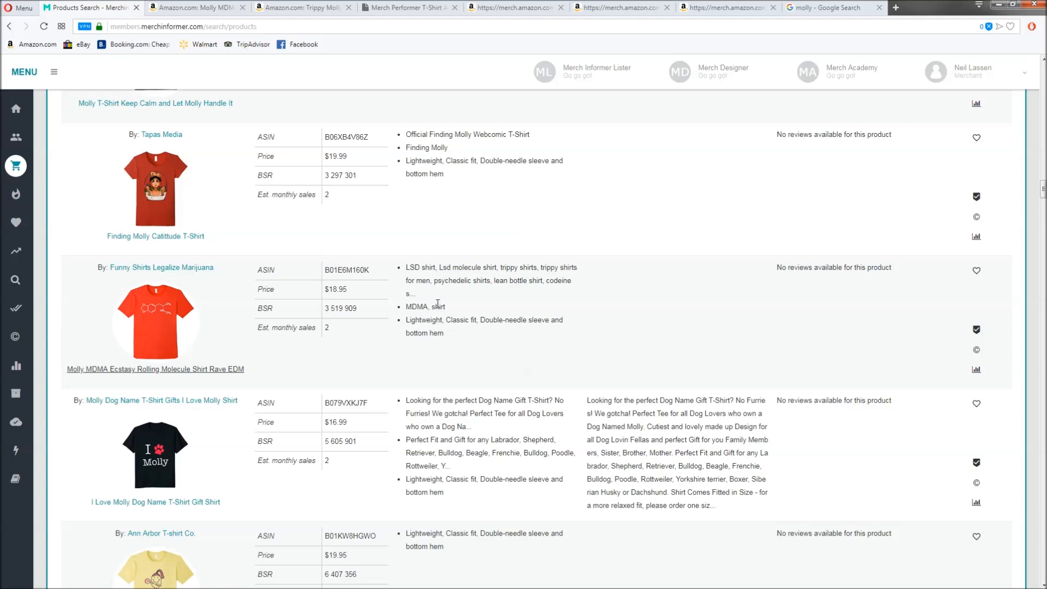
scroll(437, 304, "down", 4)
scroll(438, 307, "down", 4)
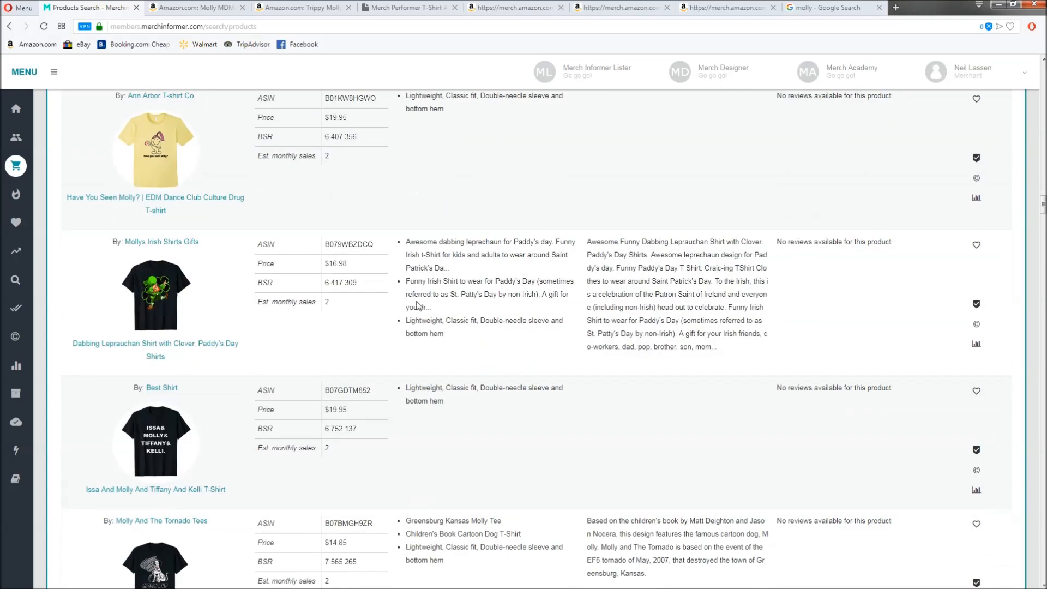
scroll(418, 305, "down", 5)
scroll(251, 303, "down", 5)
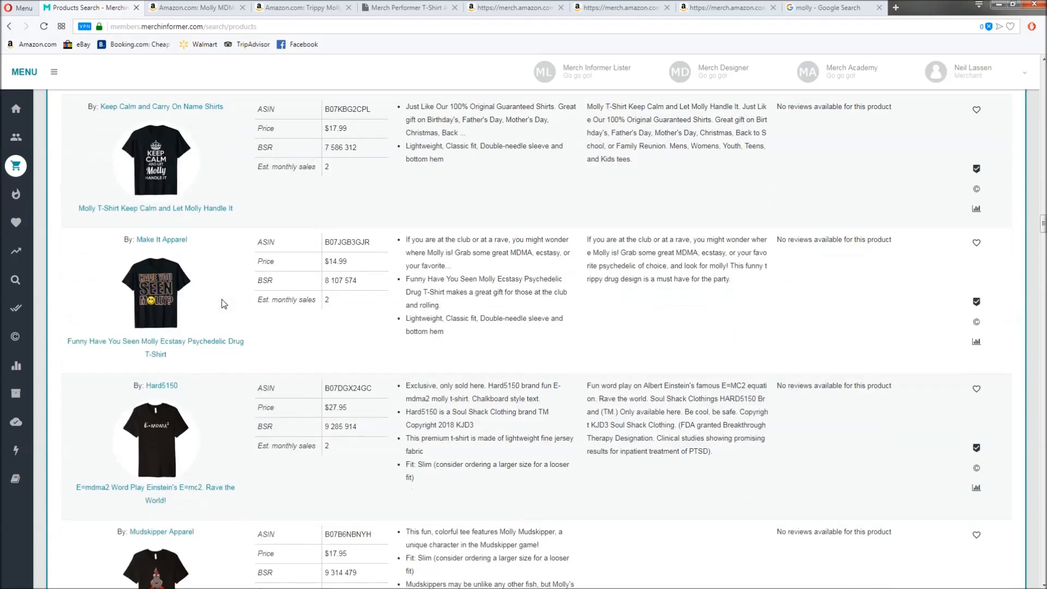
scroll(238, 304, "down", 2)
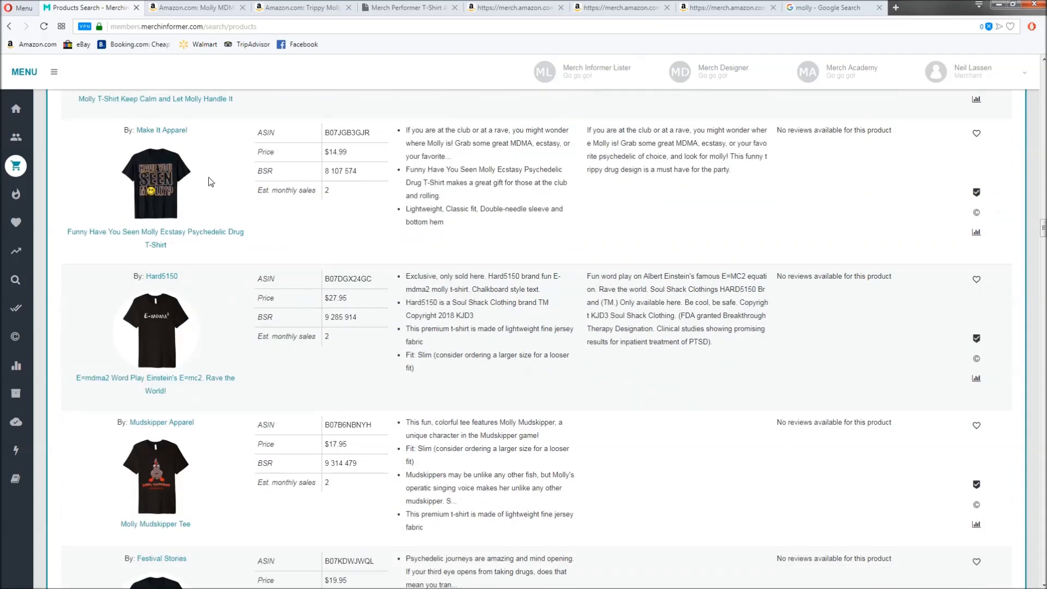
scroll(349, 342, "down", 2)
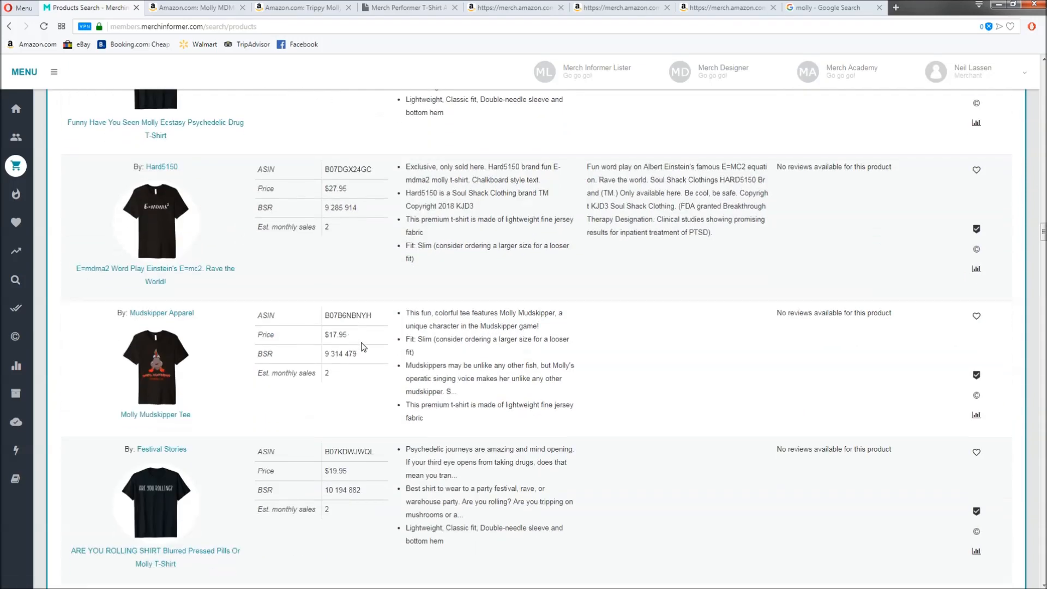
scroll(362, 345, "down", 8)
scroll(364, 345, "down", 8)
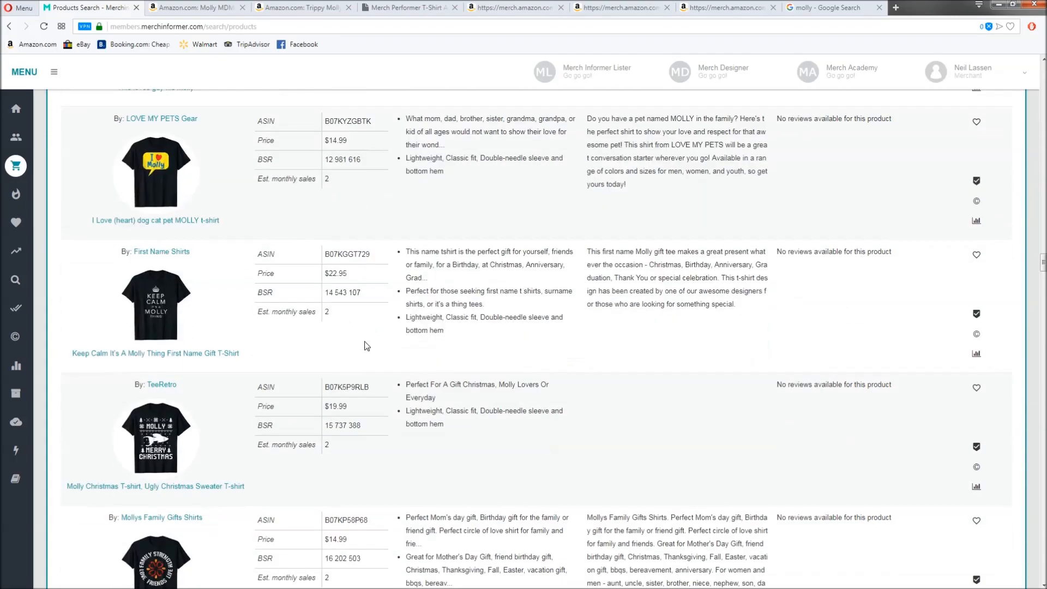
scroll(371, 347, "down", 10)
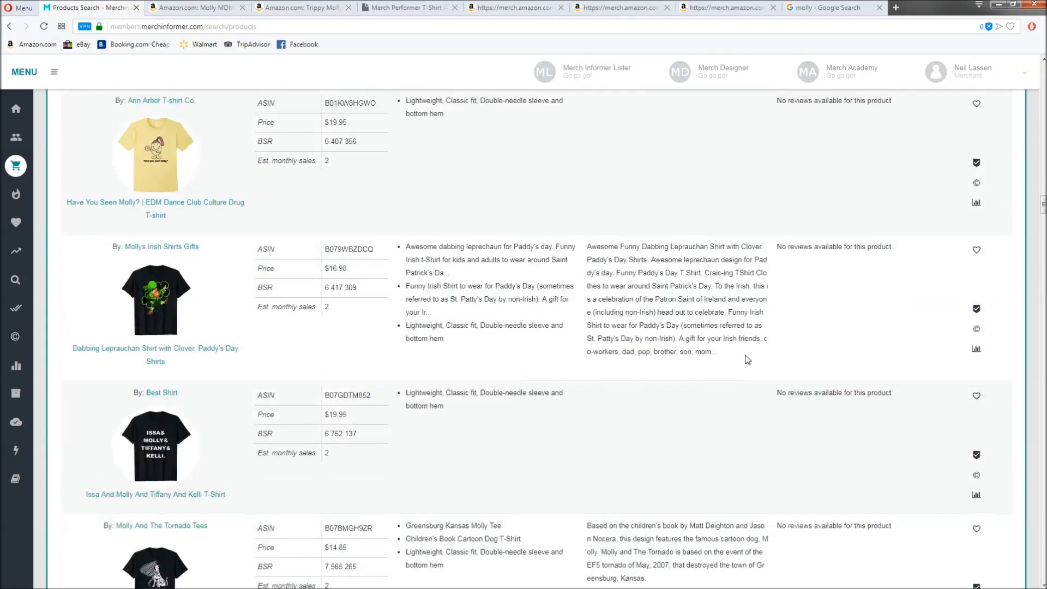
Take the term MDMA from the Google drug summary and search Merch by Amazon Shirts for it in Merch Informer's US marketplace.
scroll(709, 344, "up", 15)
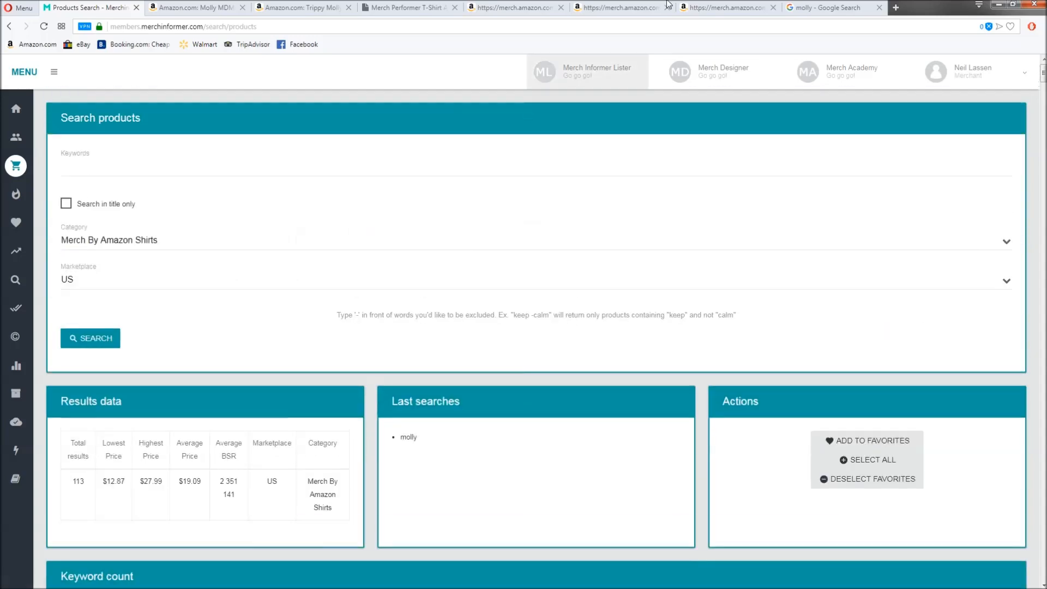
left_click(812, 6)
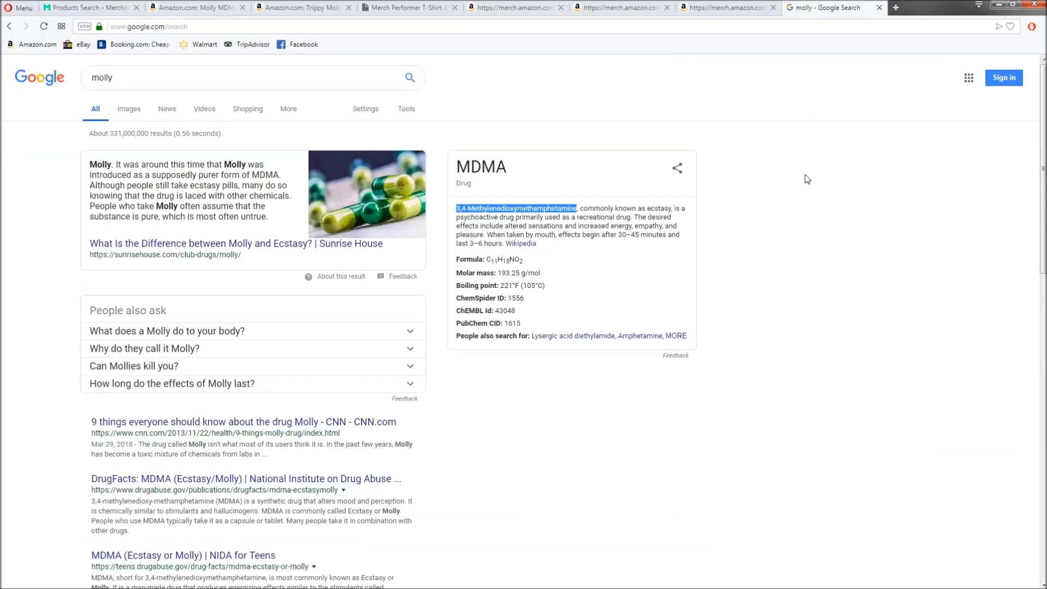
left_click(119, 70)
left_click_drag(562, 170, 459, 166)
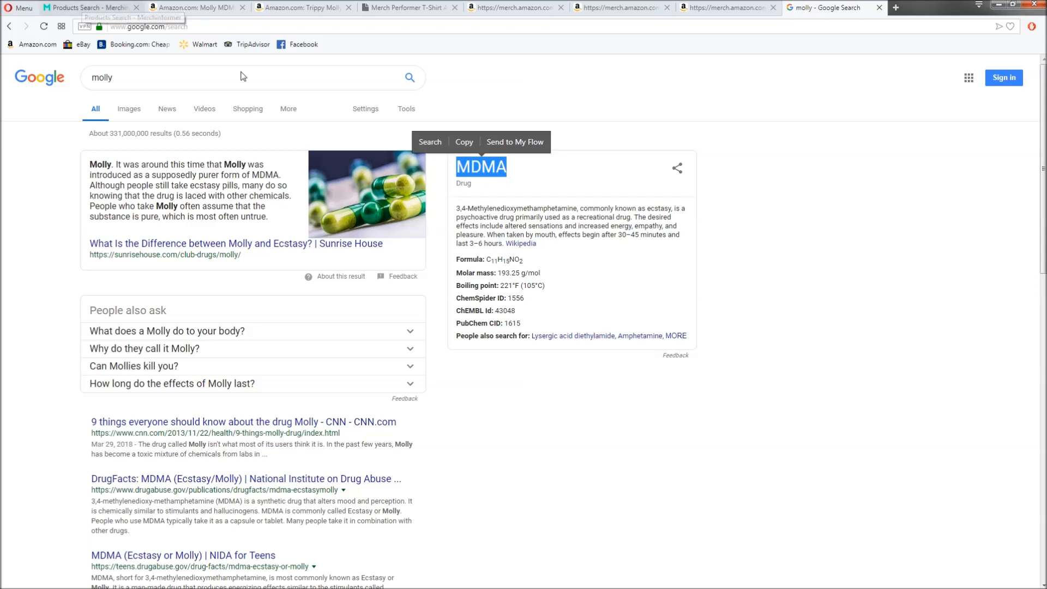
left_click(87, 7)
left_click(148, 173)
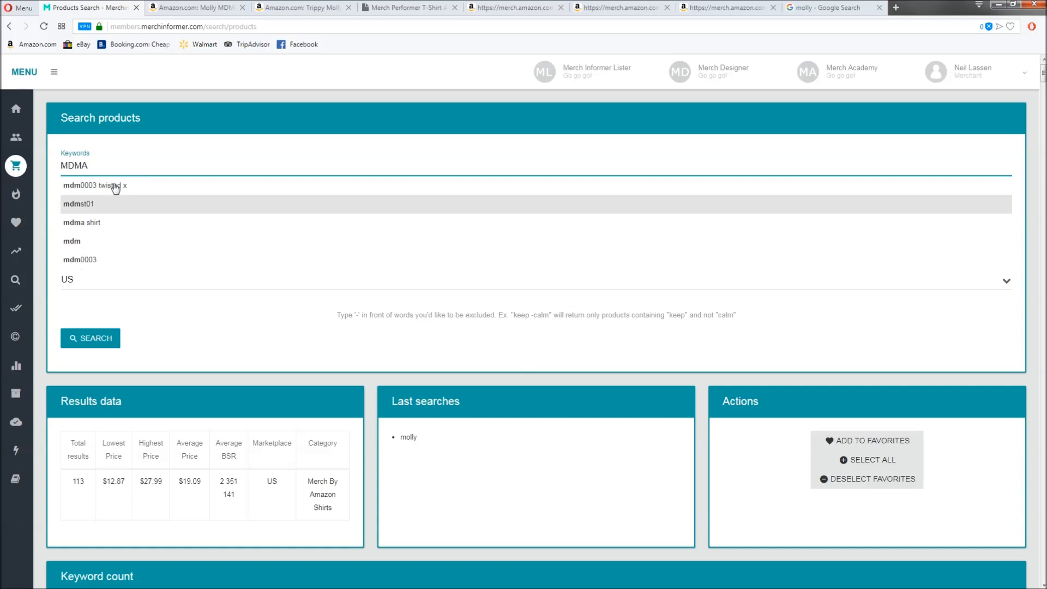
left_click(93, 338)
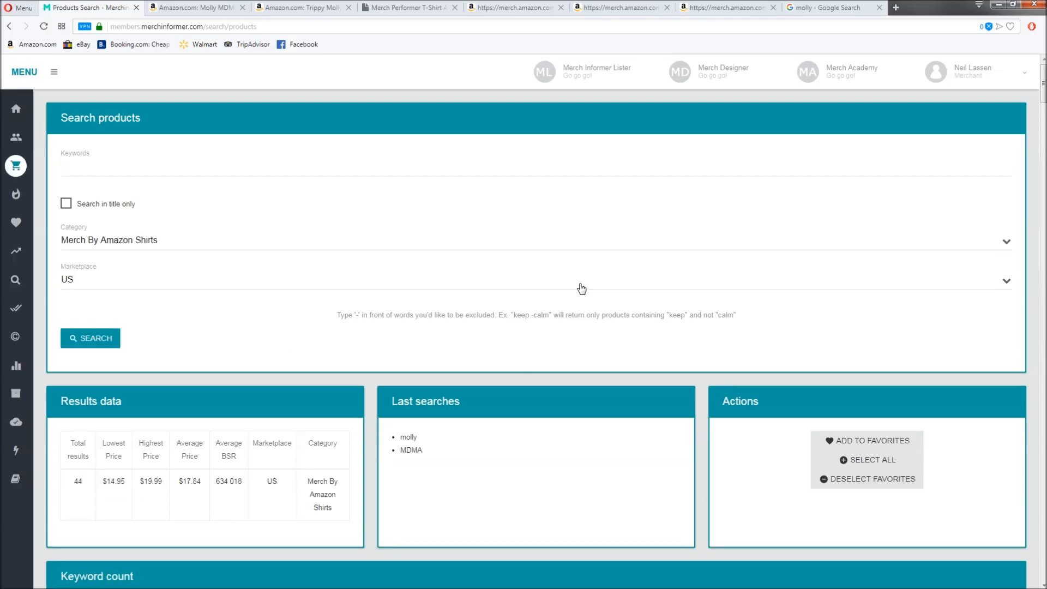
Check the total results of the MDMA search and compare the terms molly and MDMA under the last searches.
scroll(579, 290, "down", 5)
double_click(78, 152)
scroll(260, 237, "up", 2)
left_click_drag(417, 219, 400, 219)
left_click(414, 218)
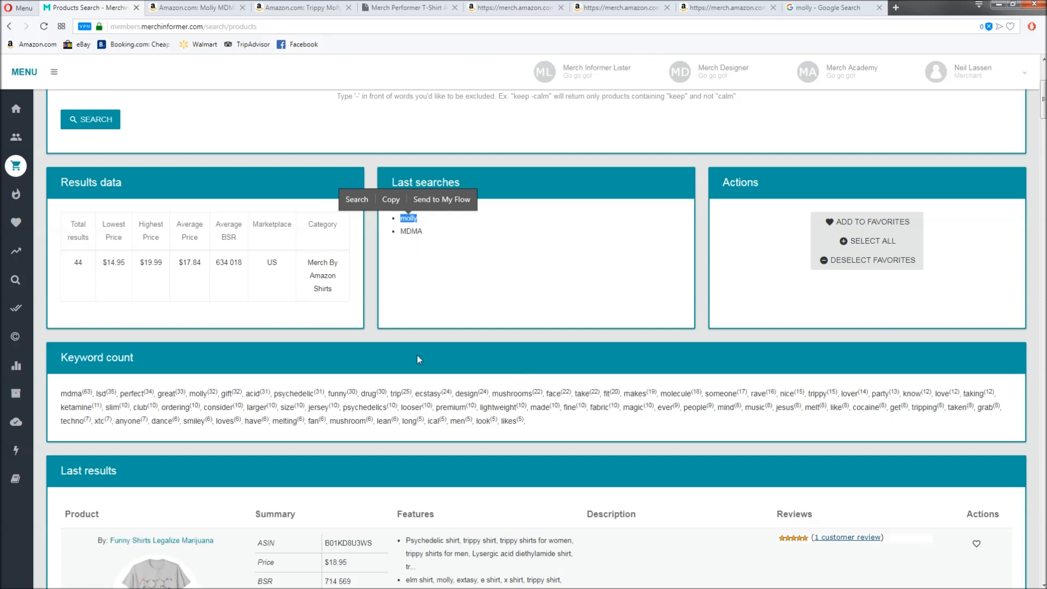
left_click_drag(419, 218, 402, 233)
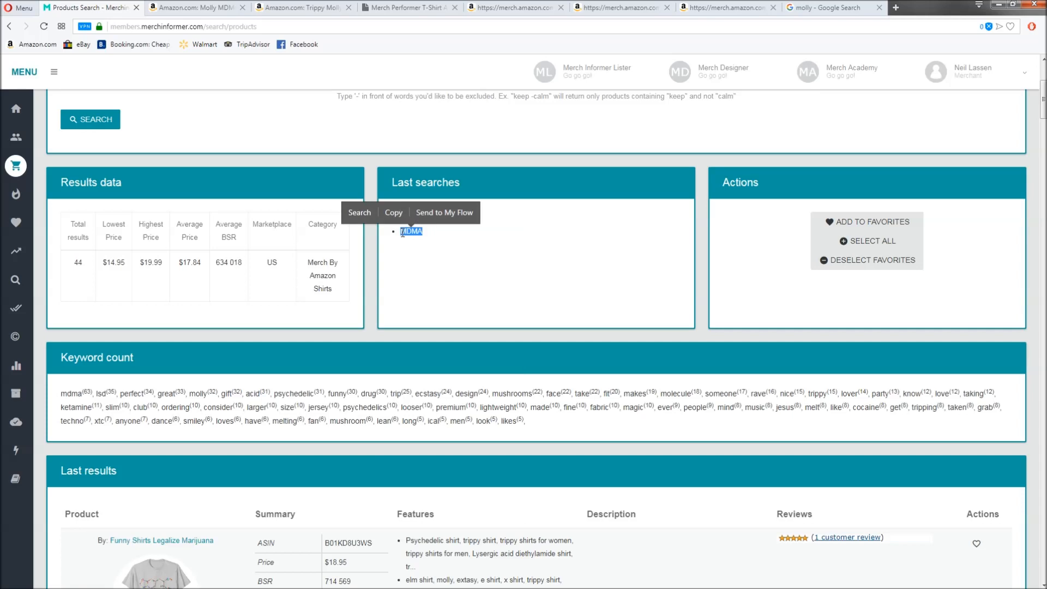
left_click(440, 242)
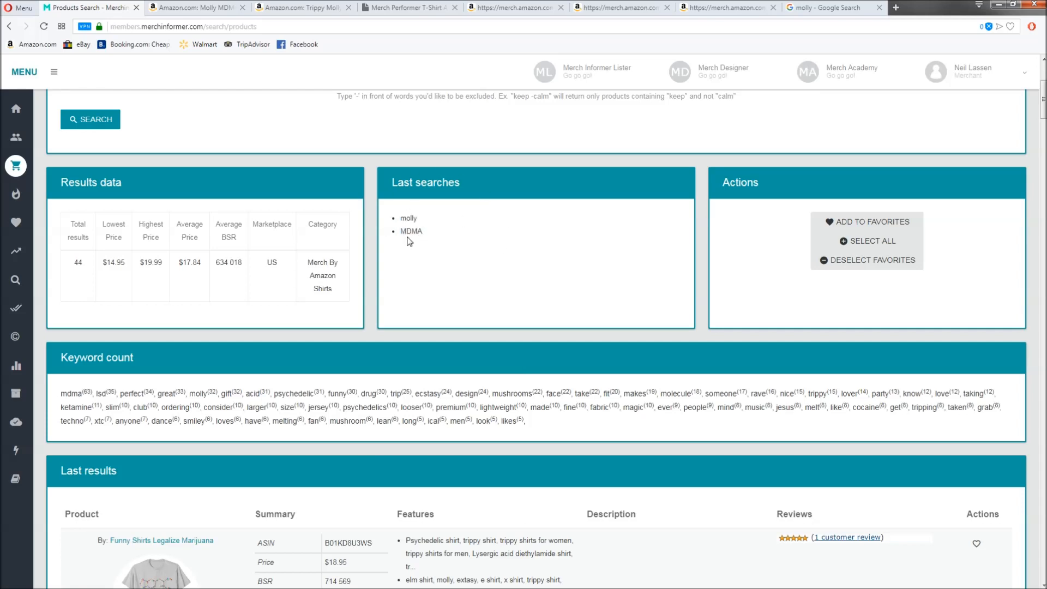
left_click_drag(428, 235, 403, 235)
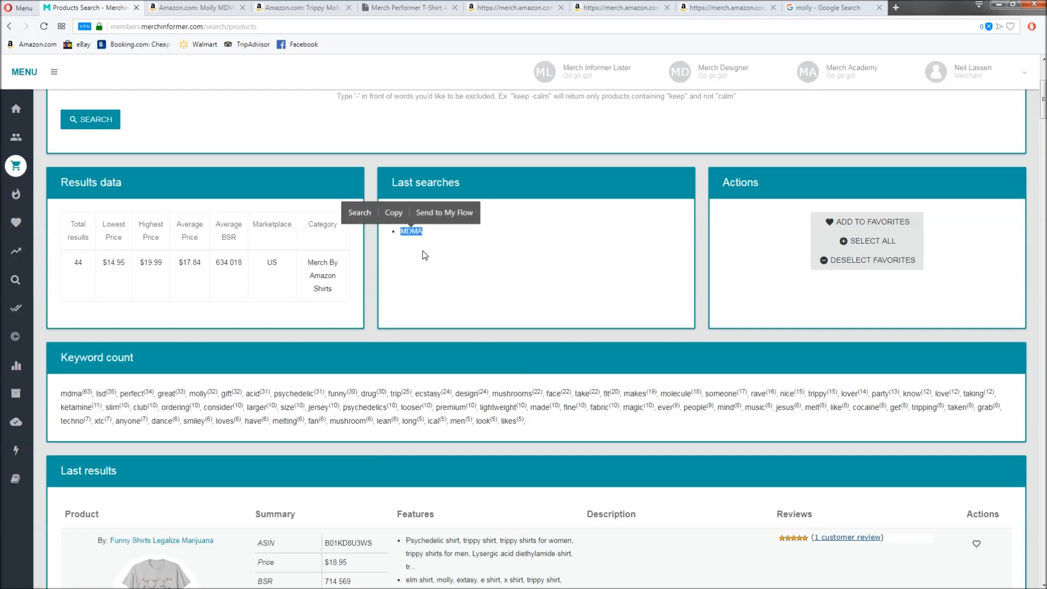
Look through the Merch Informer listings found for MDMA, examining the shirt designs, titles and feature keywords.
scroll(427, 312, "down", 4)
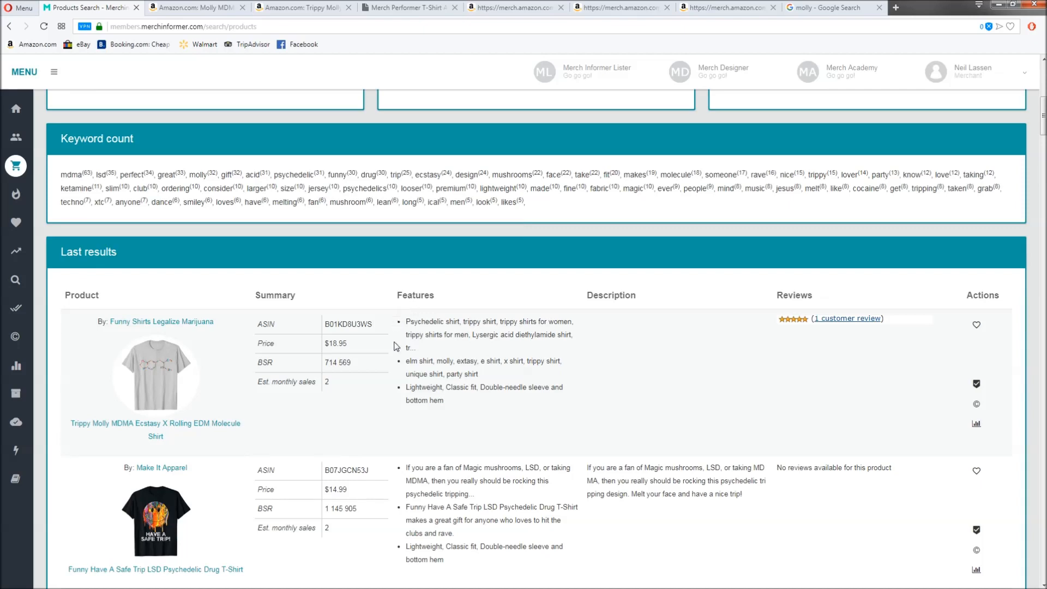
scroll(376, 405, "down", 2)
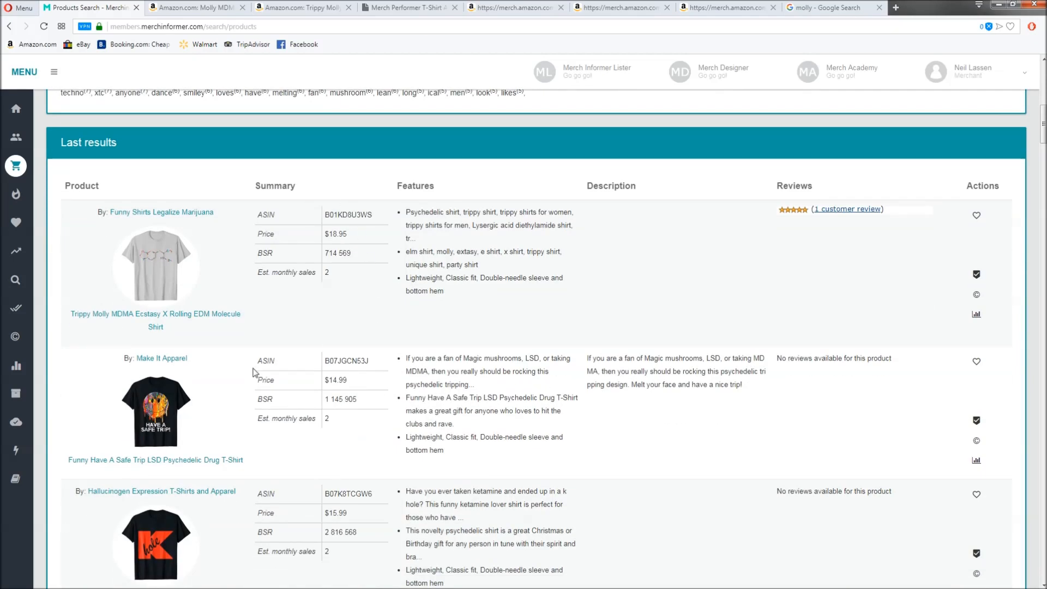
scroll(267, 308, "down", 2)
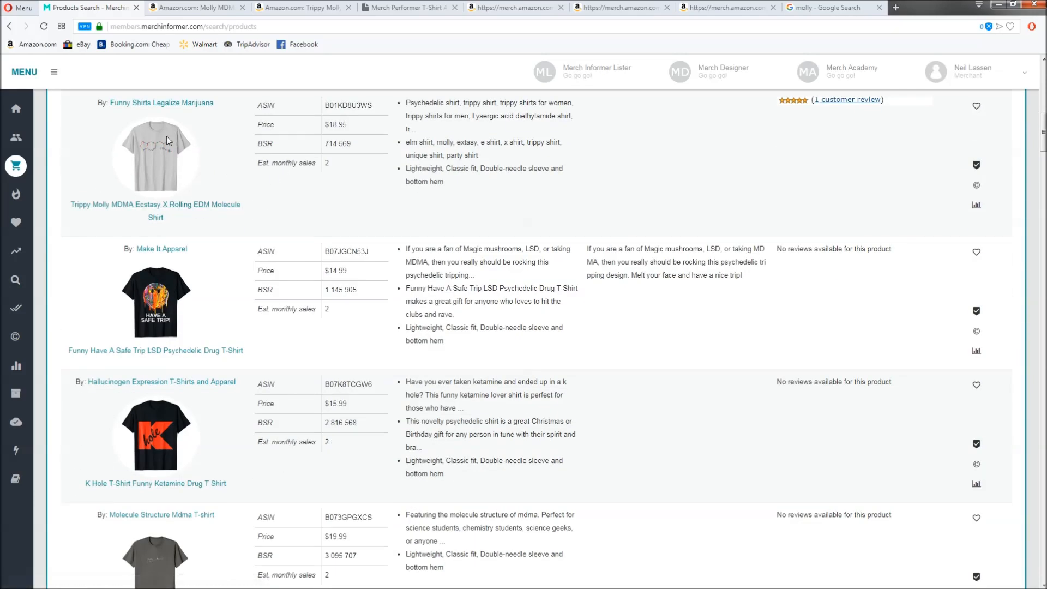
scroll(218, 365, "down", 4)
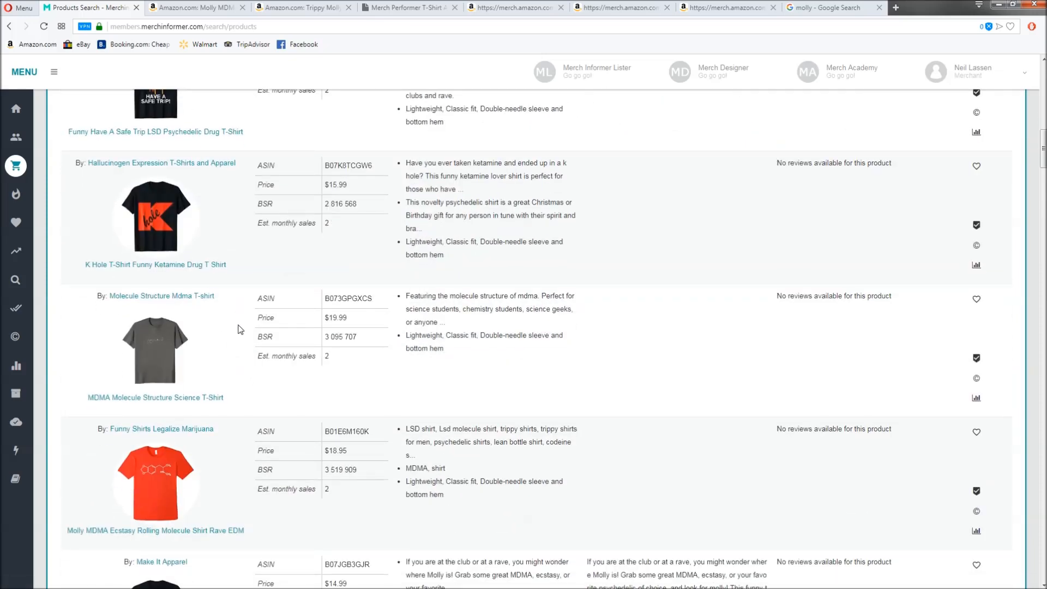
scroll(263, 322, "up", 1)
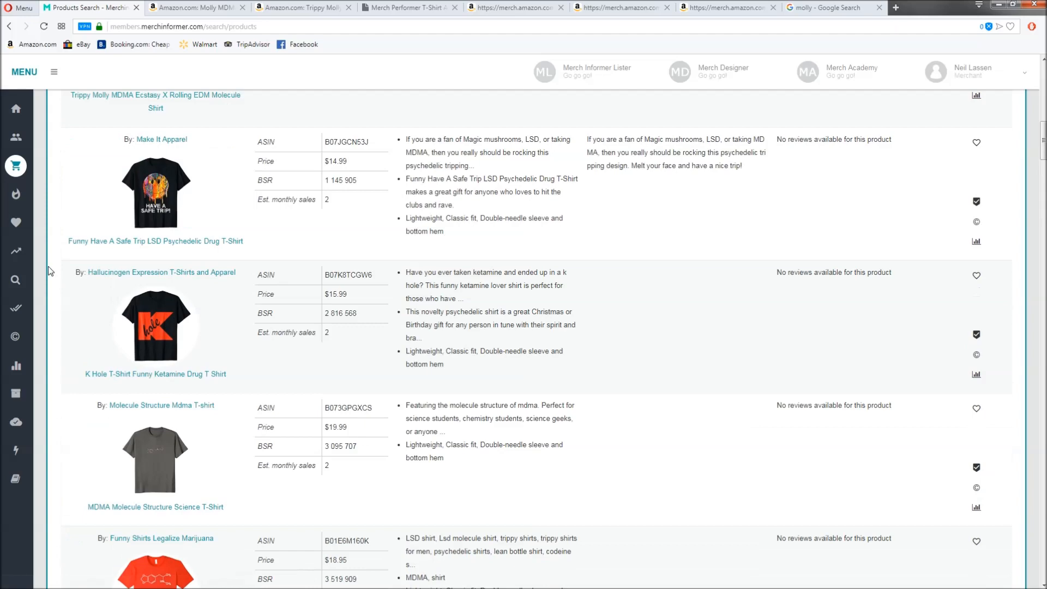
scroll(283, 327, "down", 2)
scroll(307, 334, "up", 1)
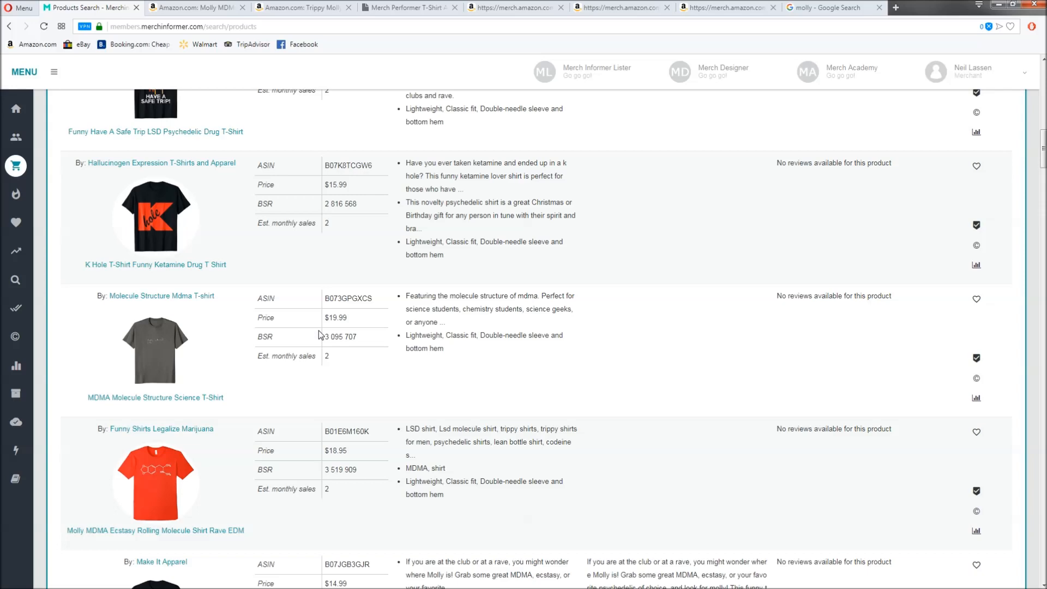
scroll(266, 242, "up", 2)
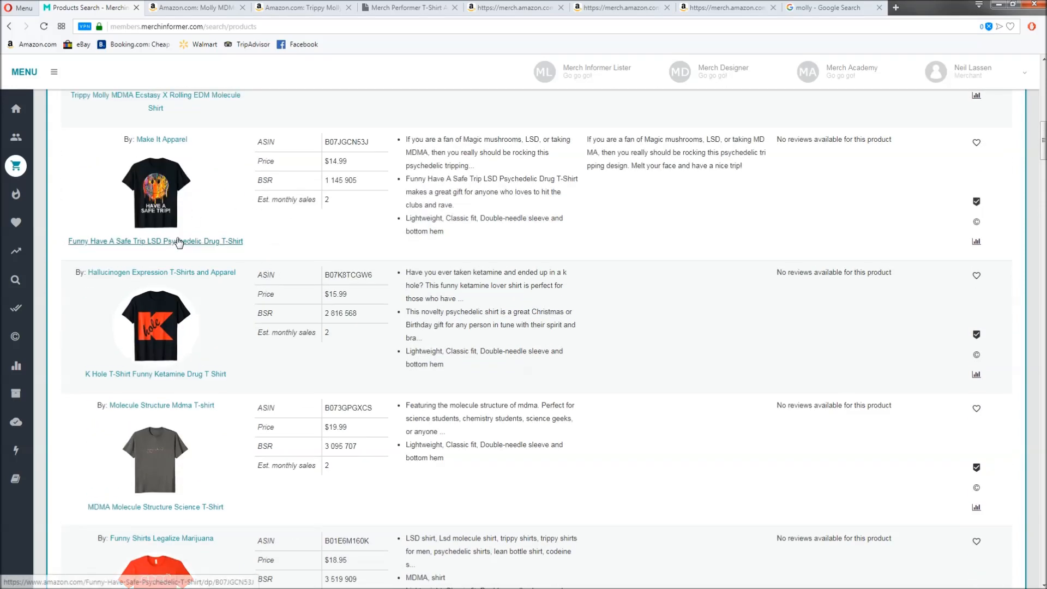
Open the Amazon listing of the Funny Have A Safe Trip LSD Psychedelic Drug T-Shirt and examine its title keywords.
middle_click(238, 241)
scroll(254, 269, "up", 3)
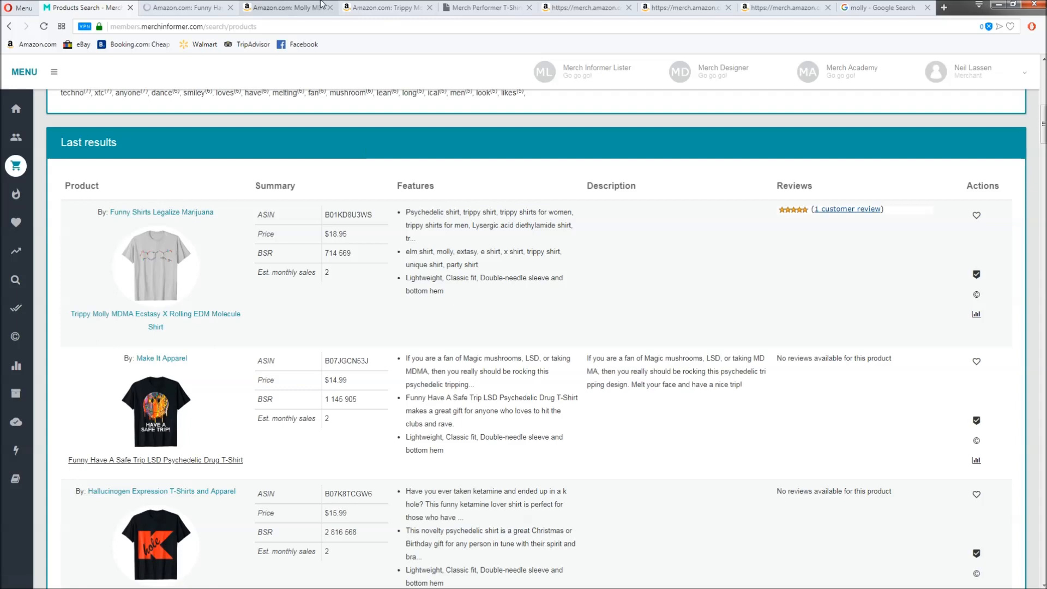
left_click(385, 7)
left_click(186, 7)
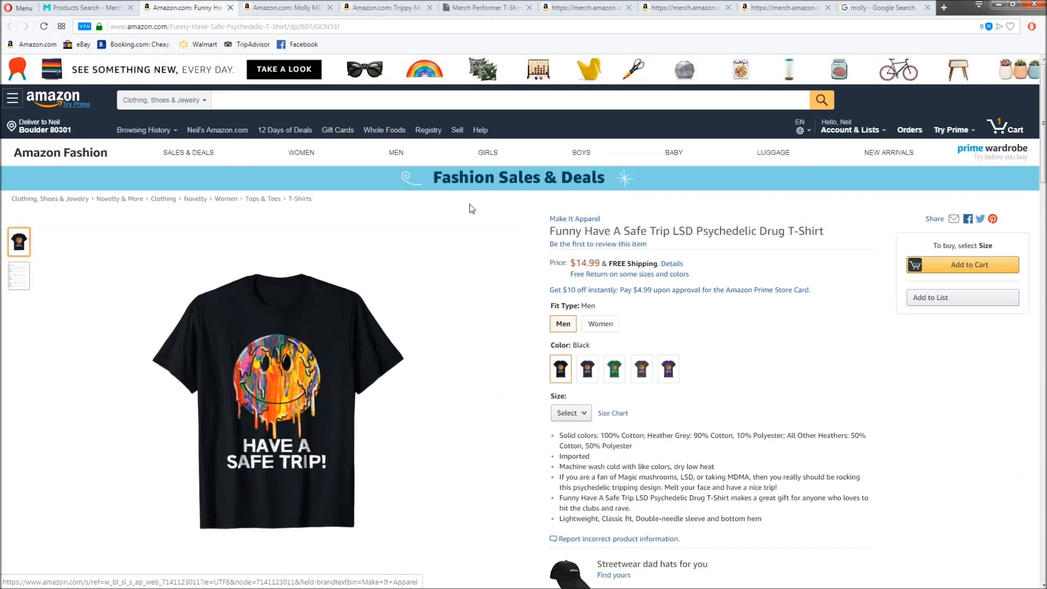
left_click_drag(548, 232, 686, 233)
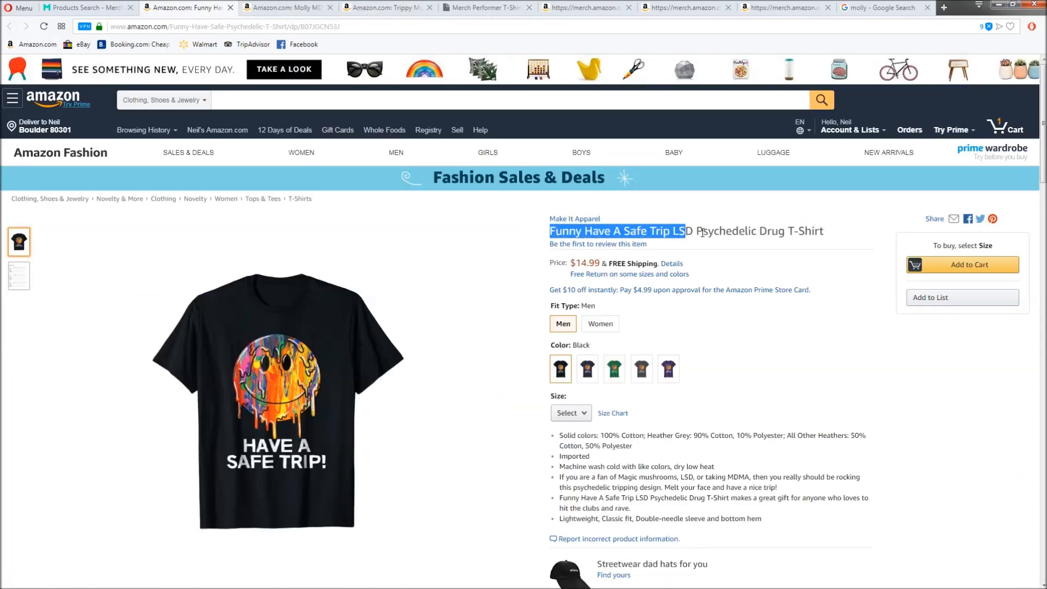
left_click(720, 230)
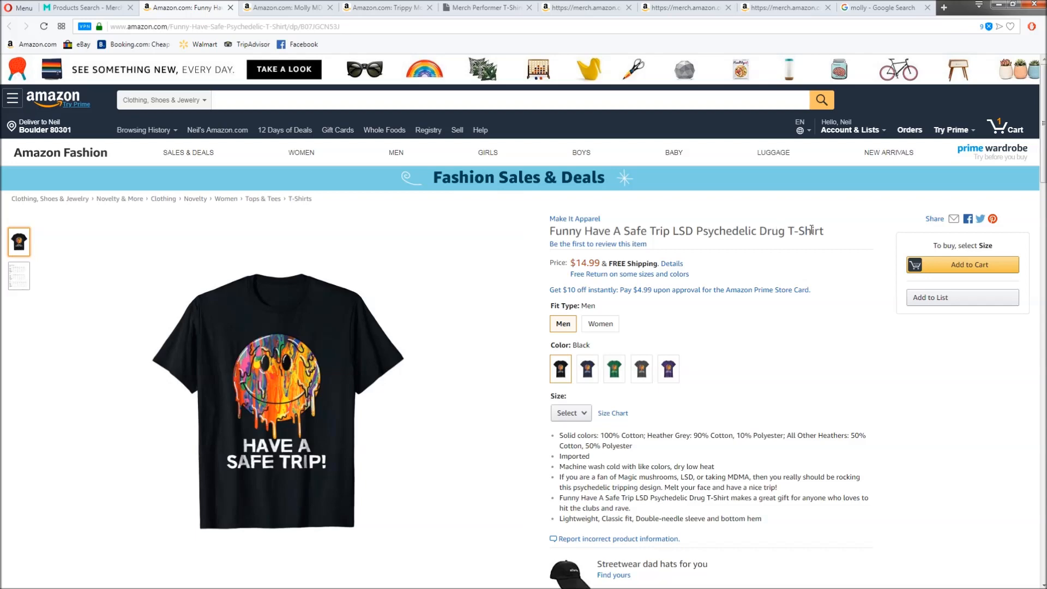
Examine the terms Magic mushrooms, LSD and MDMA in the Have A Safe Trip shirt's feature bullets.
scroll(666, 347, "down", 2)
left_click_drag(618, 368, 679, 373)
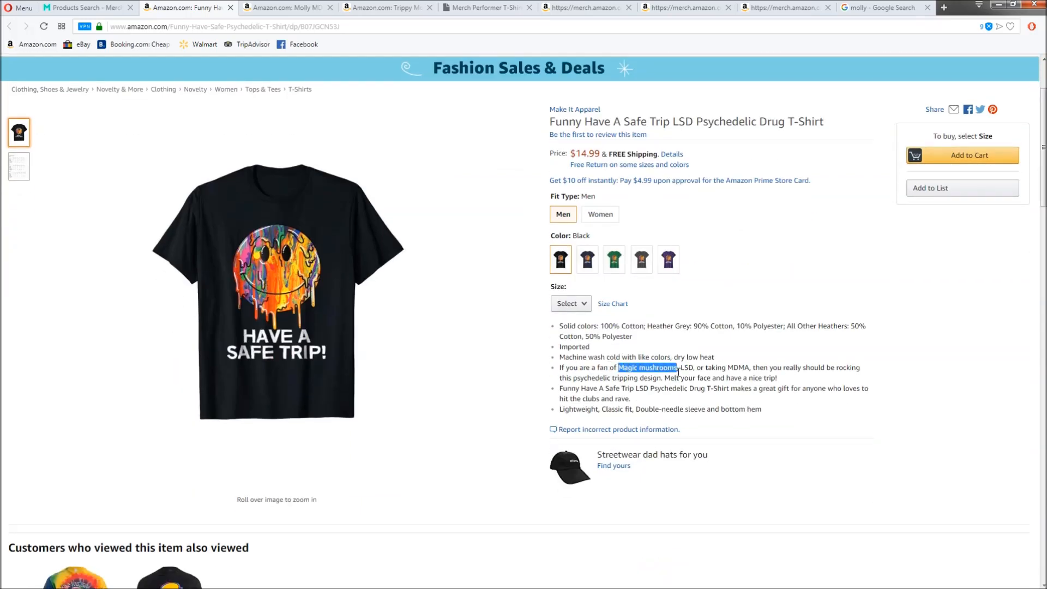
double_click(681, 369)
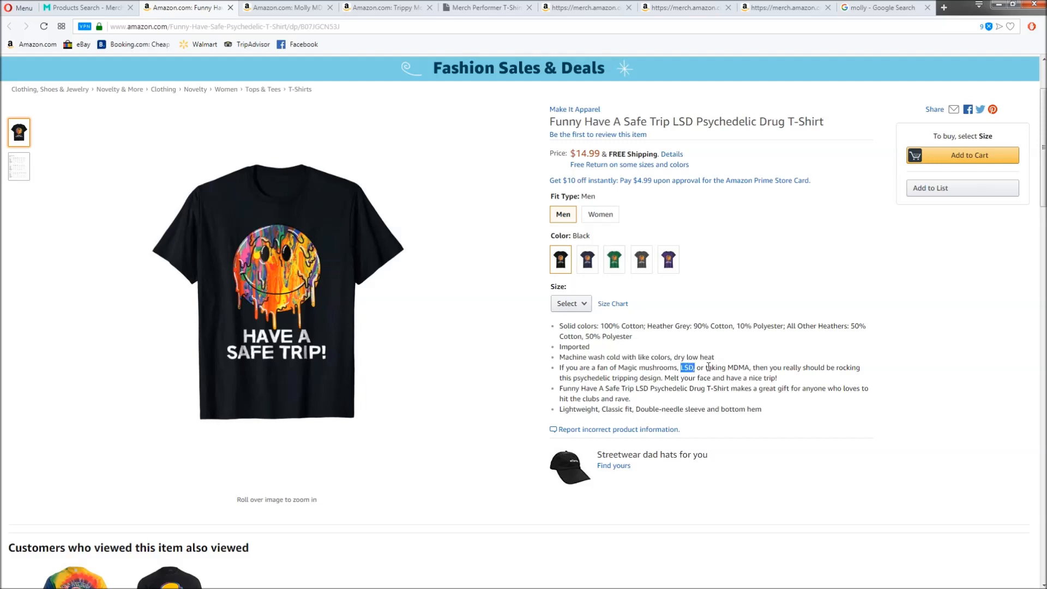
double_click(738, 368)
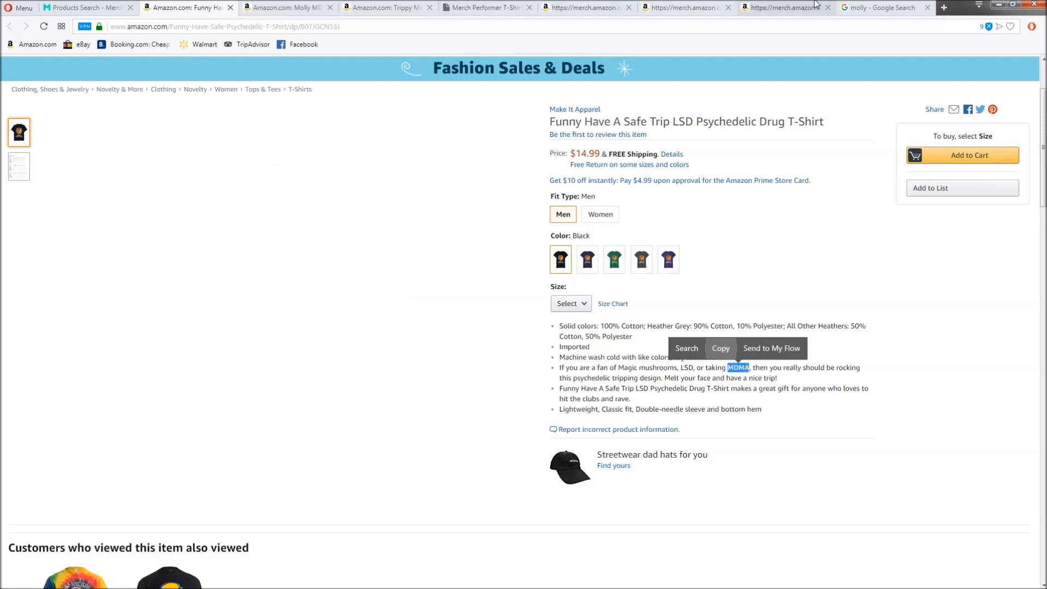
Replace the molly query on Google with "MDMA is LSD" and run the search.
left_click(878, 8)
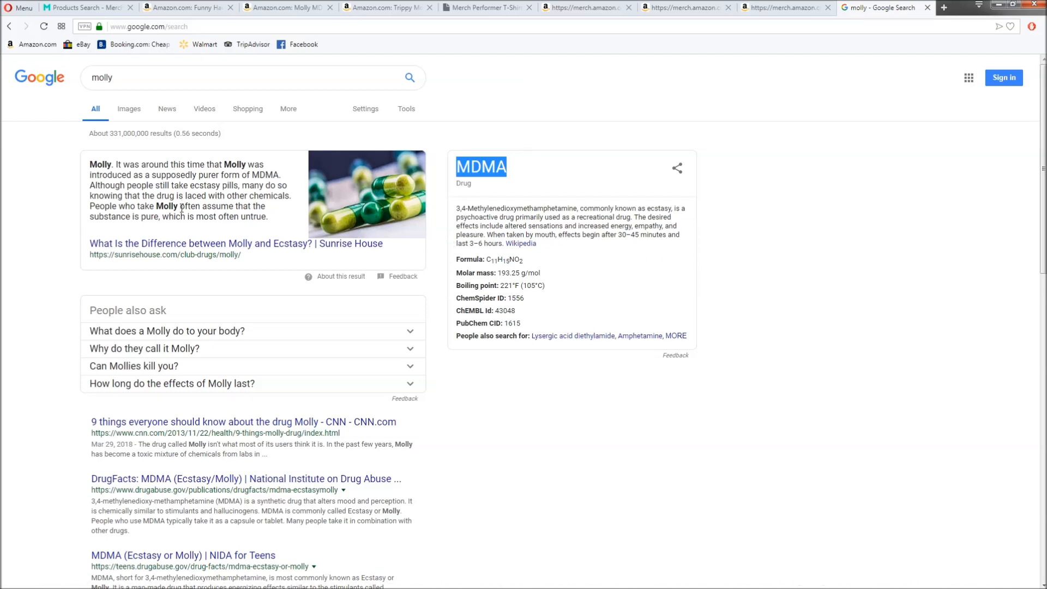
scroll(181, 212, "down", 2)
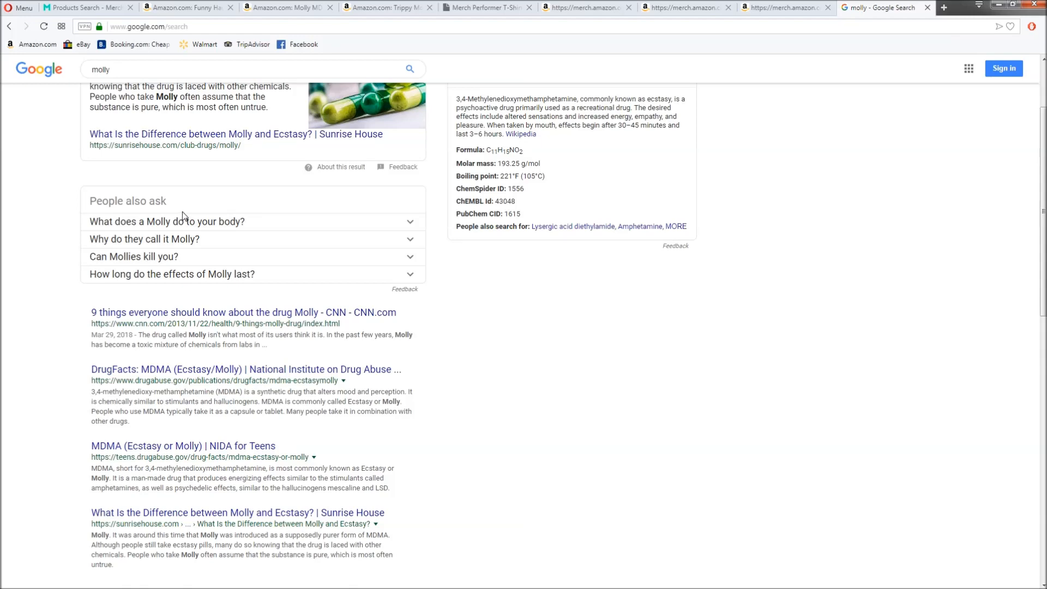
scroll(182, 216, "up", 2)
left_click(92, 78)
double_click(92, 78)
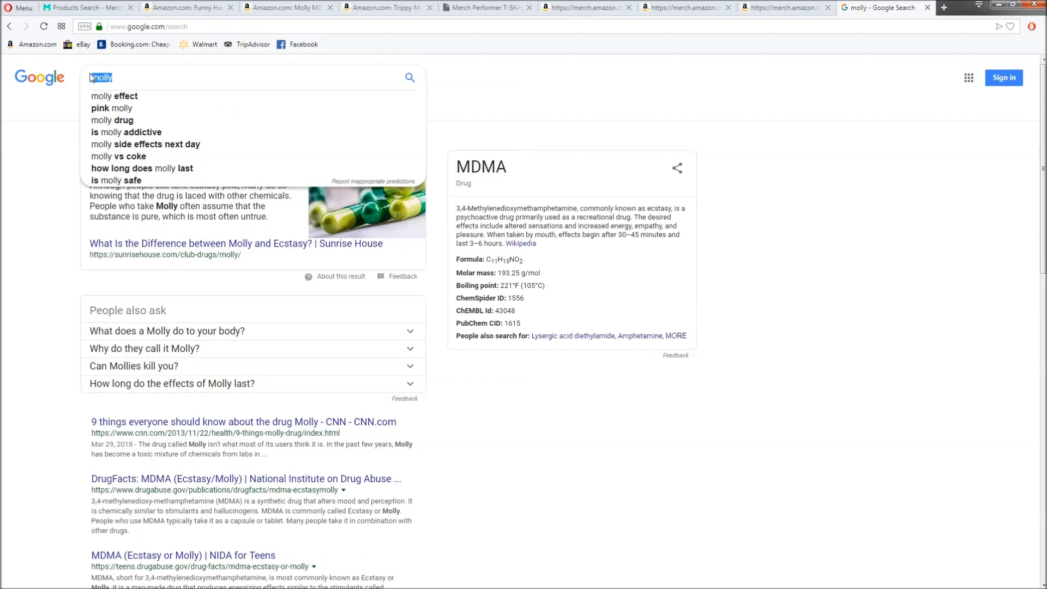
type("MDMA")
key("Return")
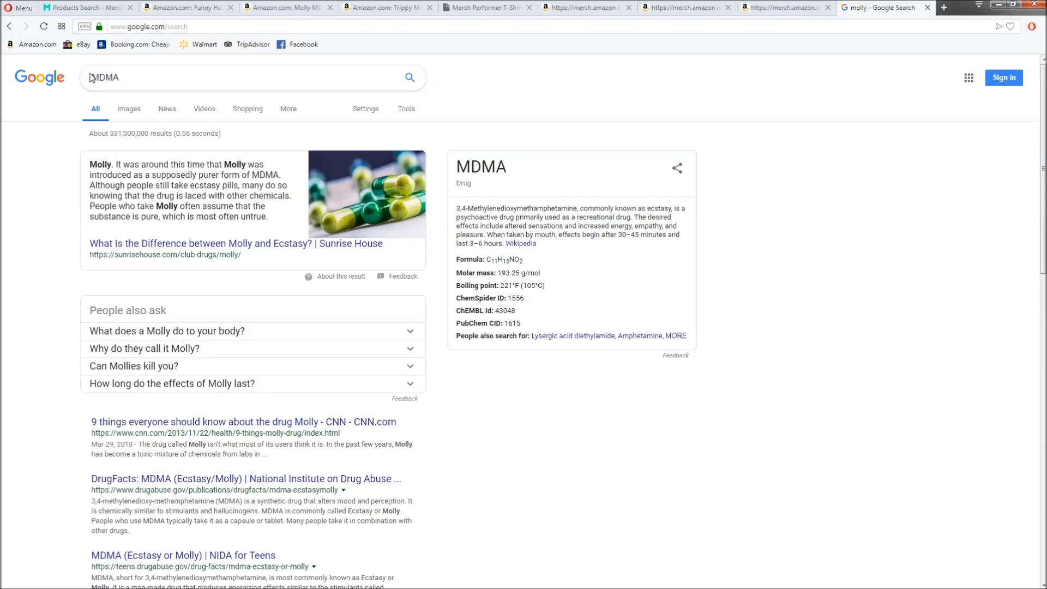
type("is LSD")
key("Return")
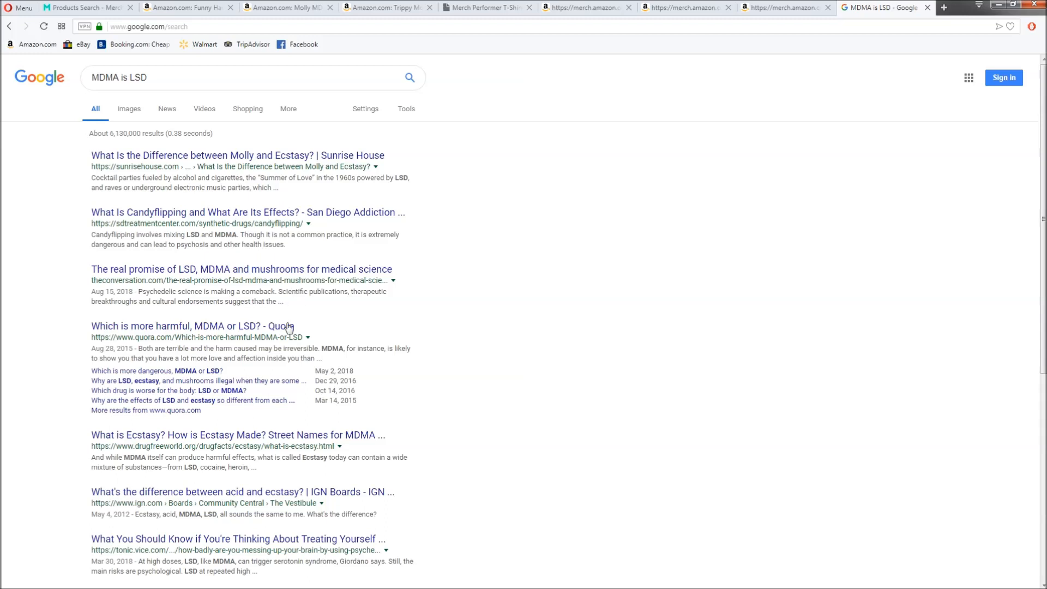
Open the Sunrise House article on the difference between Molly and Ecstasy and check each mention of LSD on the page.
left_click(267, 157)
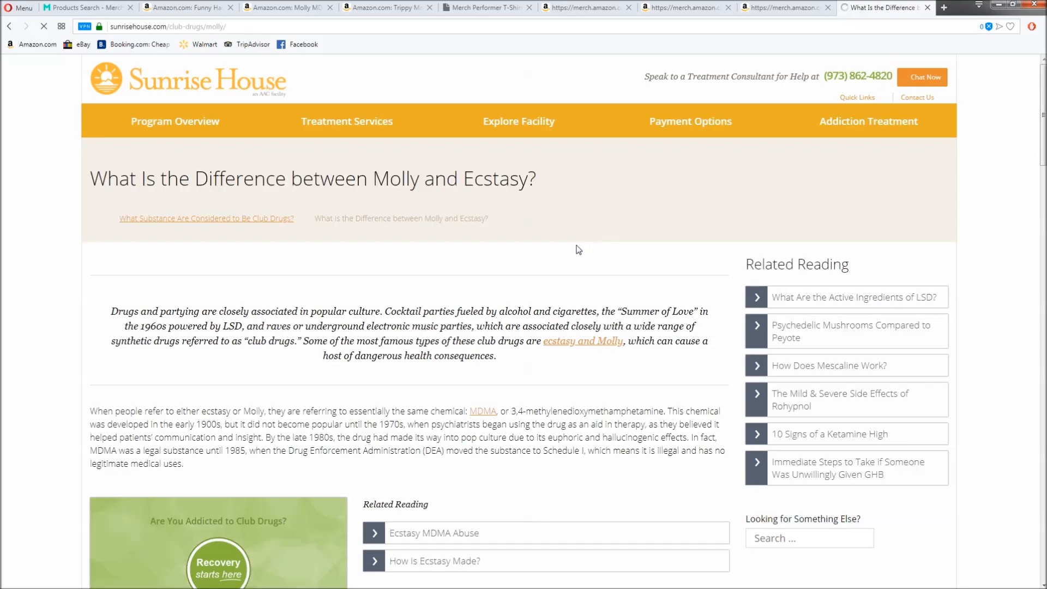
scroll(575, 262, "down", 4)
scroll(575, 278, "up", 2)
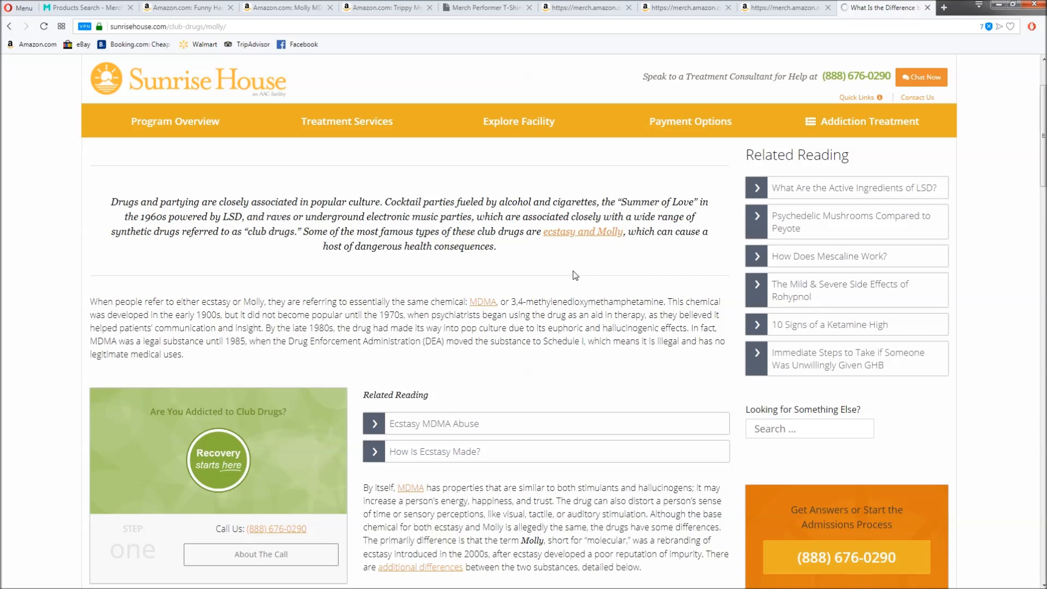
key("ctrl+f")
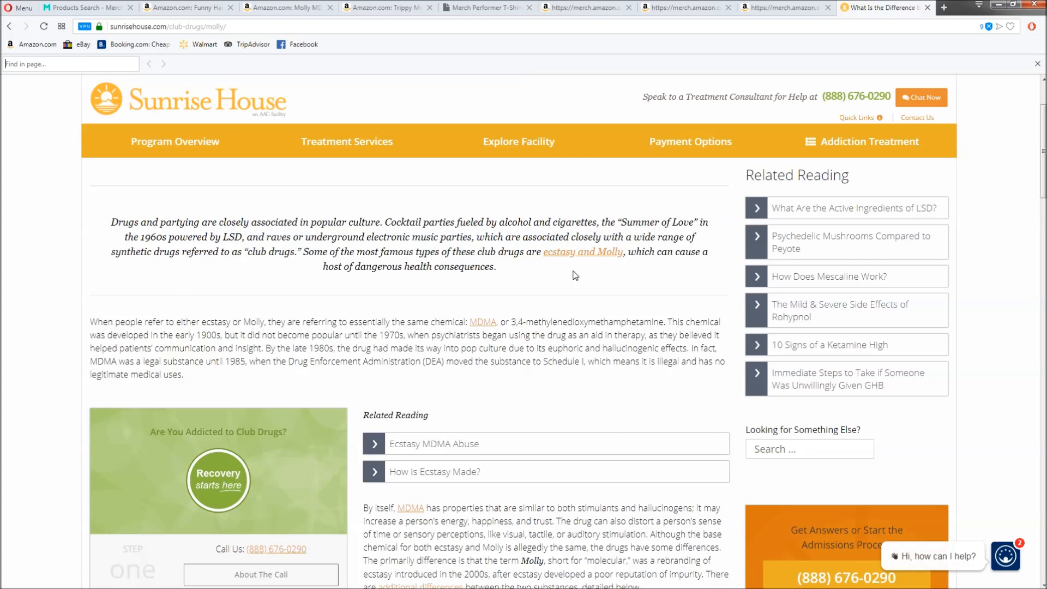
type("LSD")
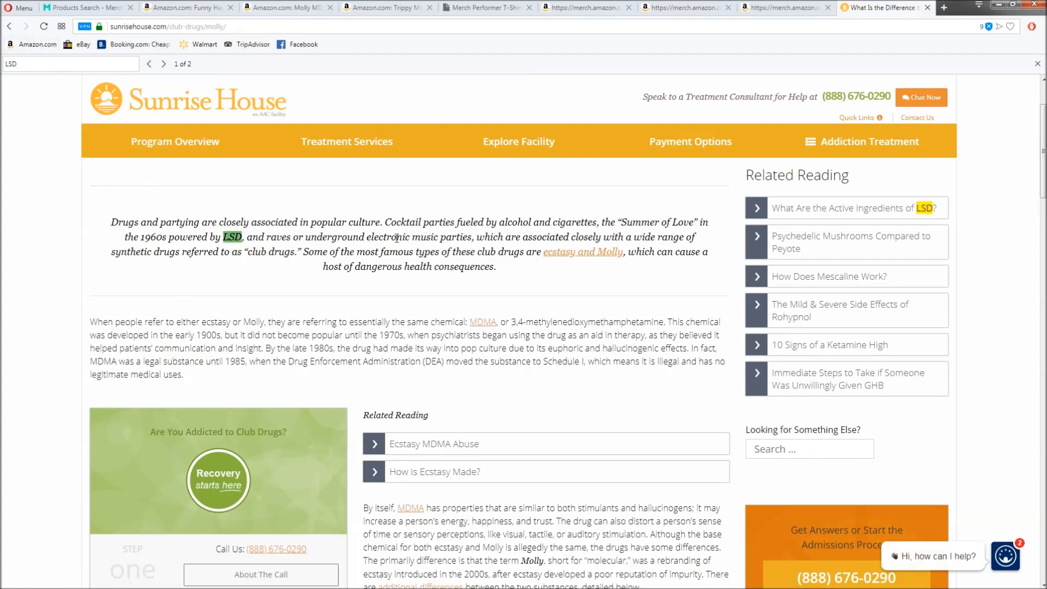
left_click(163, 65)
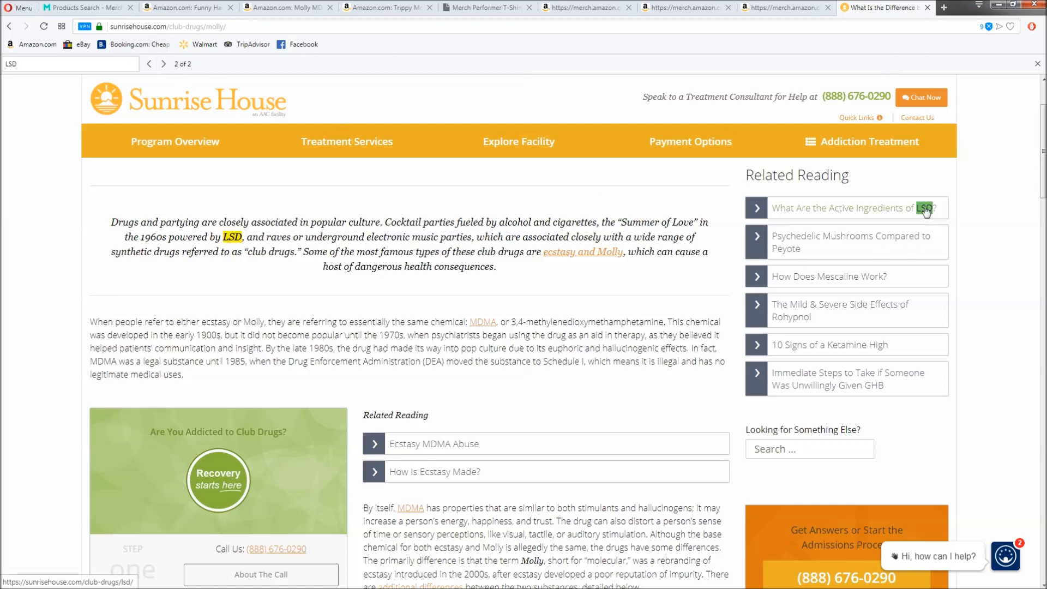
scroll(514, 273, "up", 2)
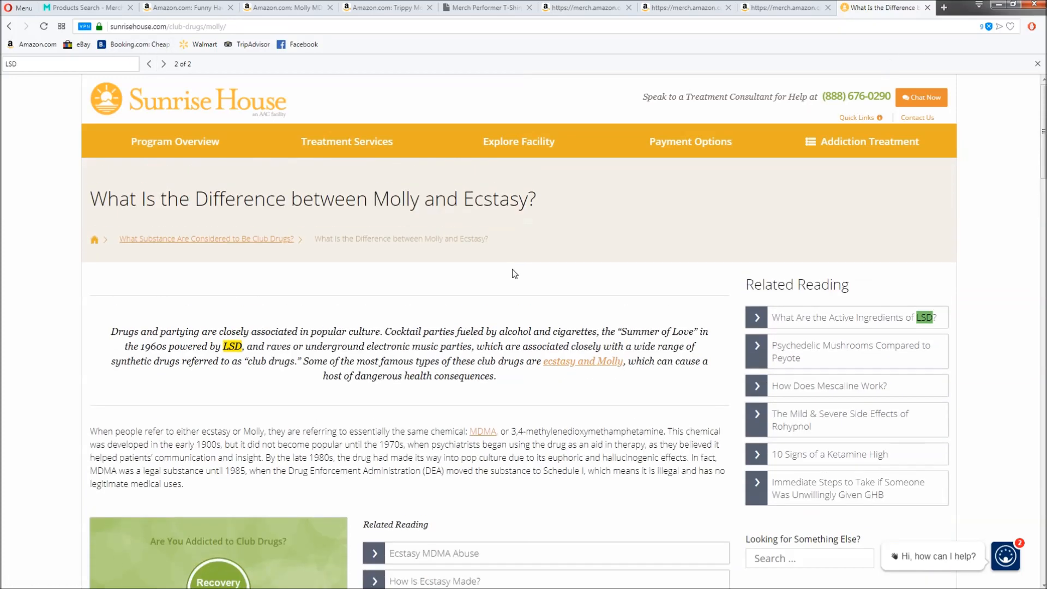
Revisit the Amazon listings of the Trippy Molly molecule shirt and the Have A Safe Trip shirt to compare their keywords.
key("ctrl+Tab")
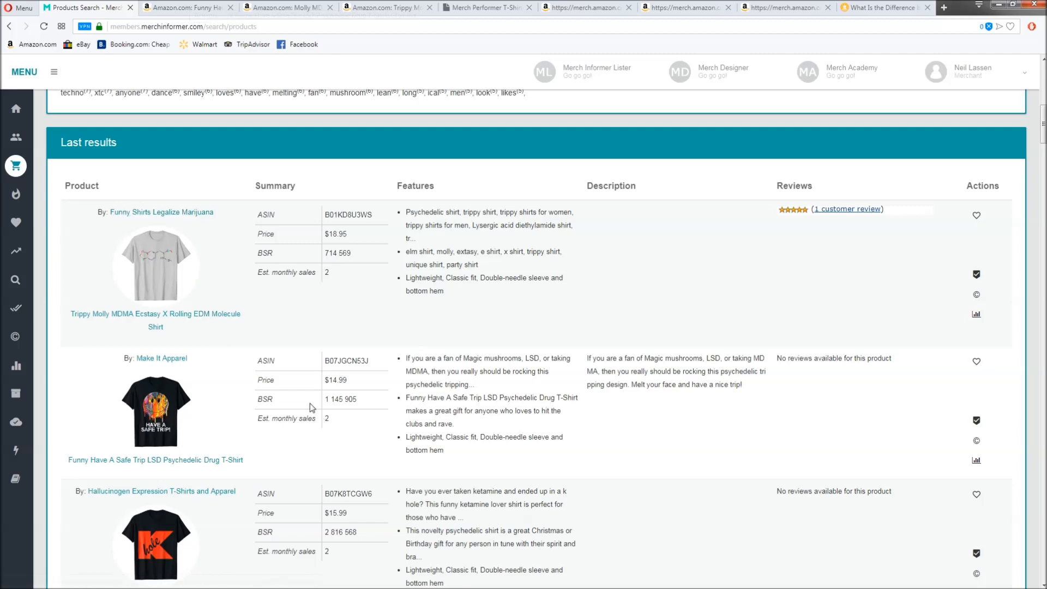
left_click(188, 7)
left_click(273, 4)
key("ctrl+Tab")
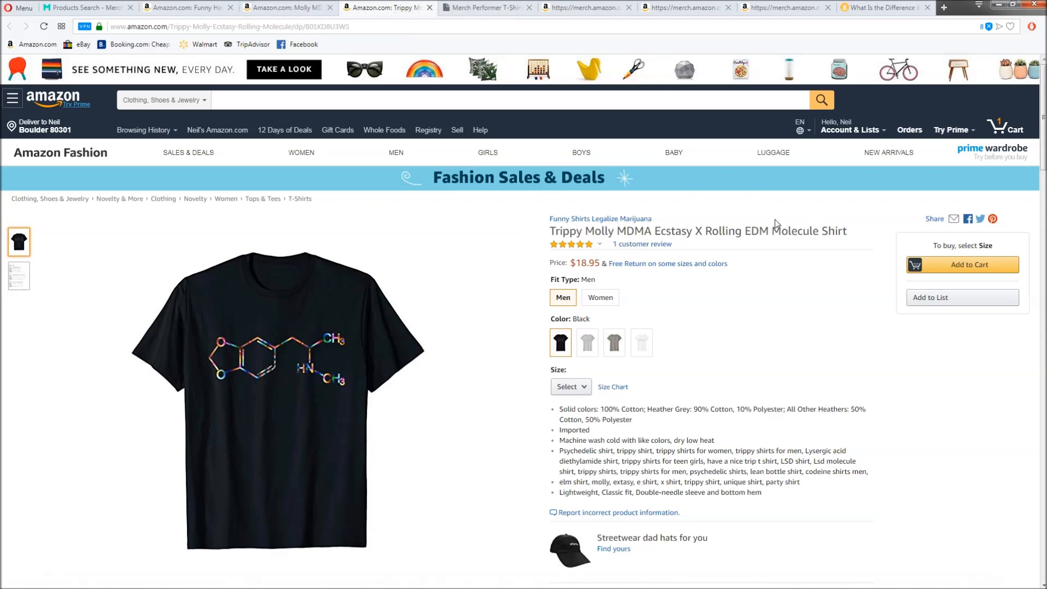
left_click(176, 3)
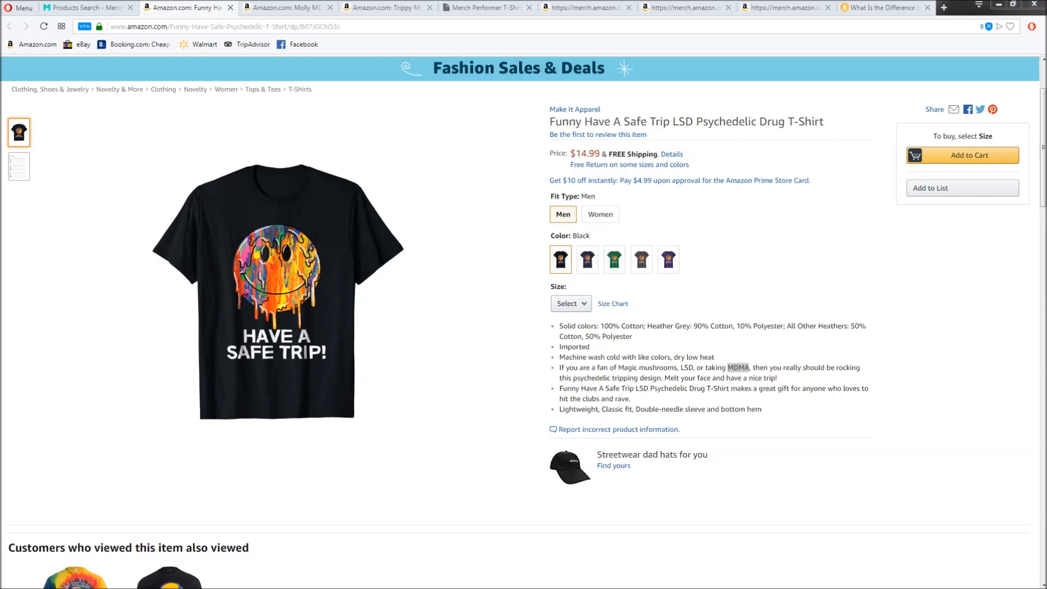
Place a blank Notepad beside the Trippy Molly shirt listing and note molly, MDMA, Ecstasy, Rolling and EMD on separate lines.
left_click_drag(723, 64, 1032, 69)
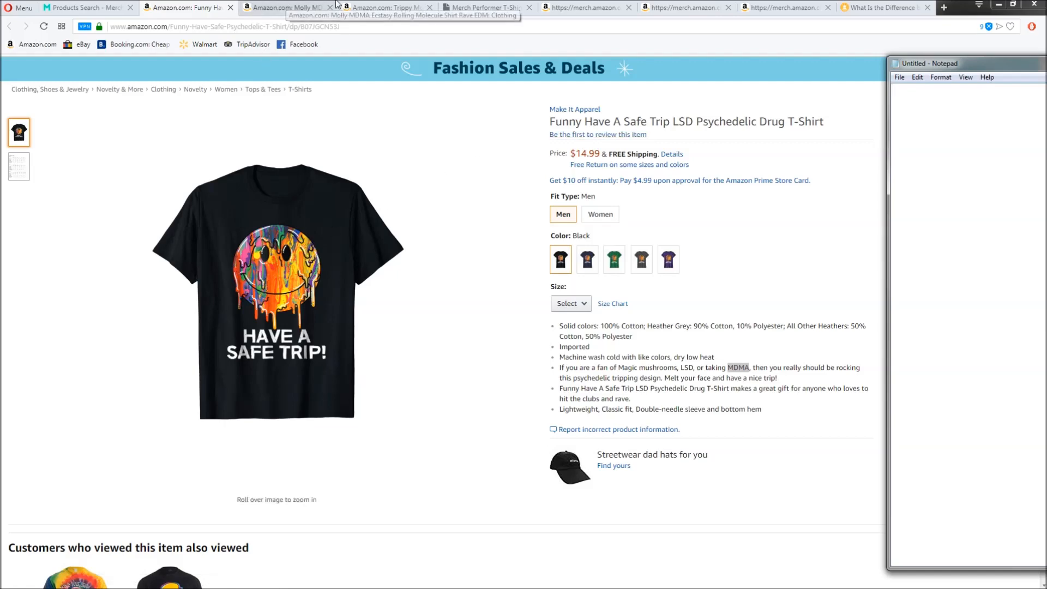
left_click(408, 8)
key("alt+Tab")
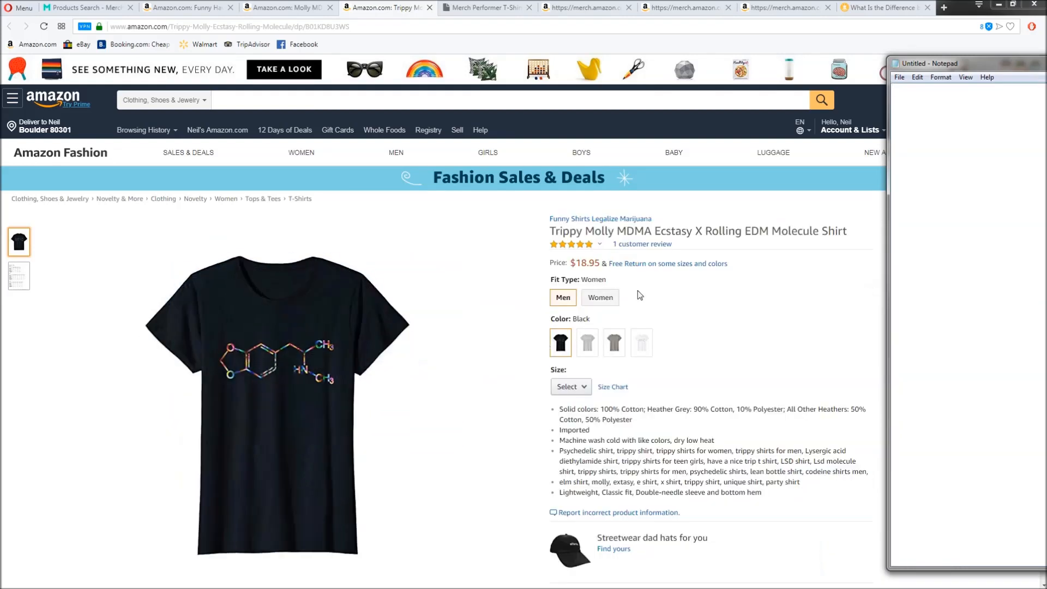
type("molly")
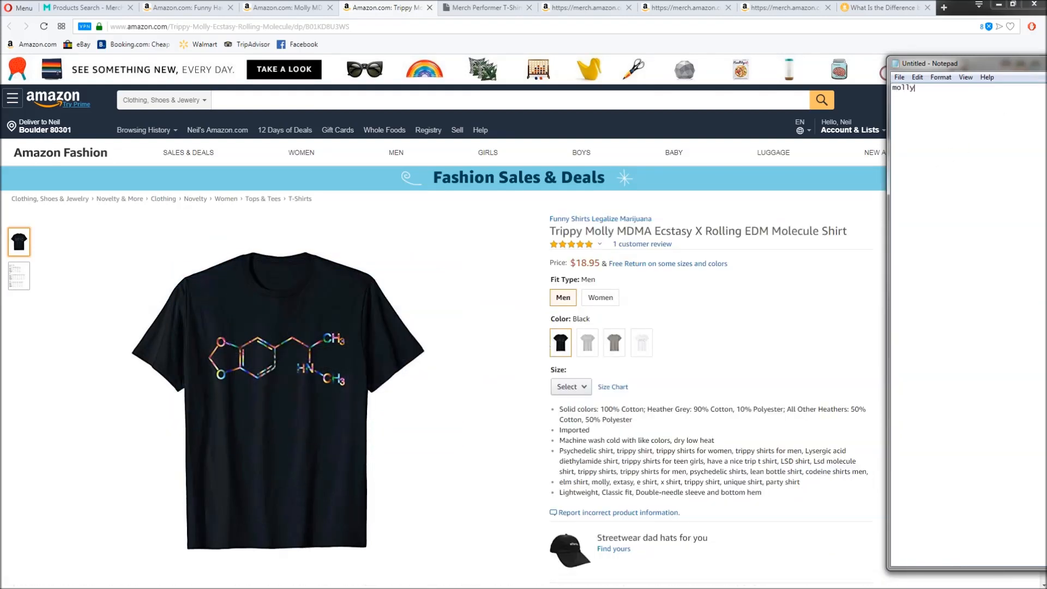
type(" MDMA Ecstasy Rolling EMD")
Add "psychedelic shirt" and "Trippy shirt" from the Trippy Molly listing's bullets to the Notepad keyword list and examine its LSD terms.
left_click_drag(561, 451, 642, 462)
left_click(620, 463)
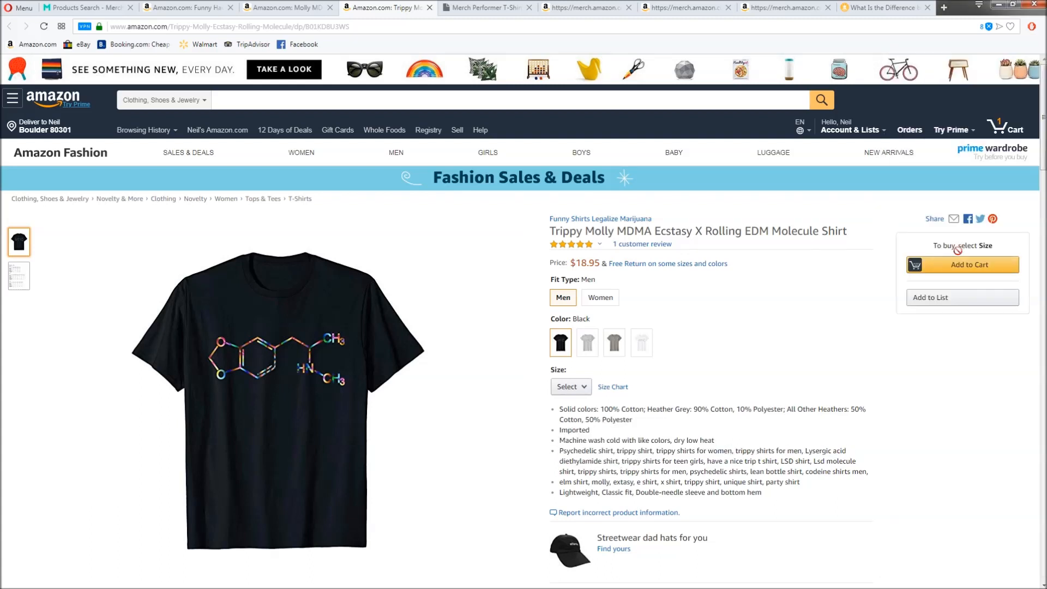
key("alt+Tab")
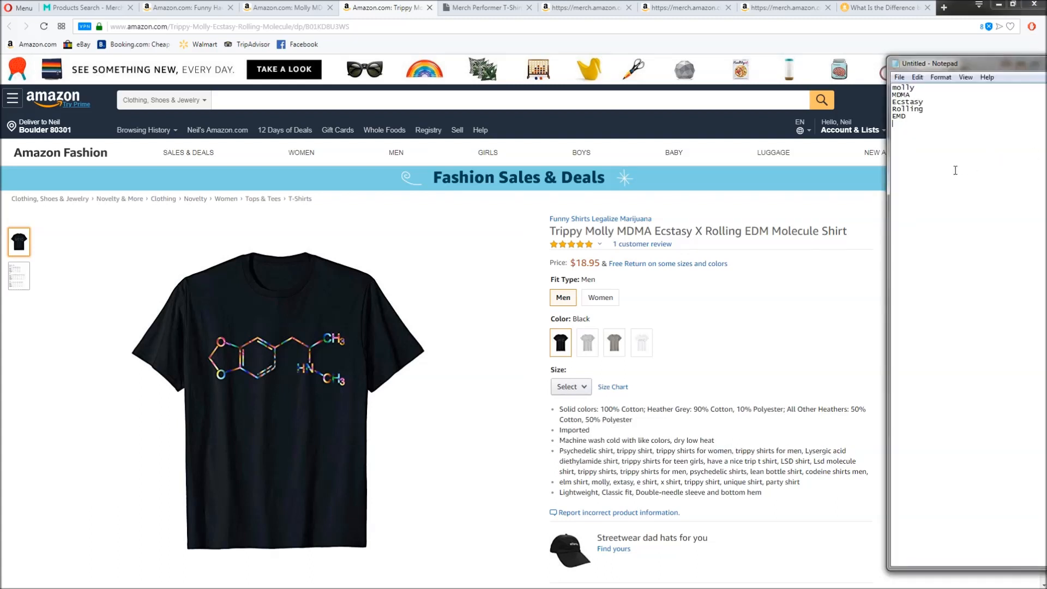
key("Return")
type("psychedelic shirt")
key("Return")
type("Trippy shirt")
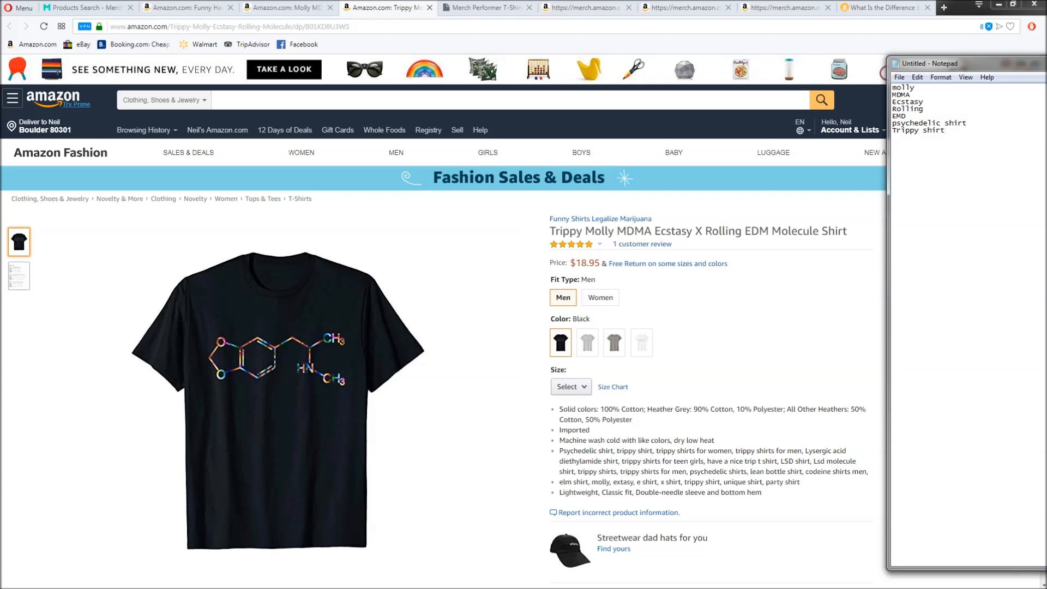
double_click(816, 462)
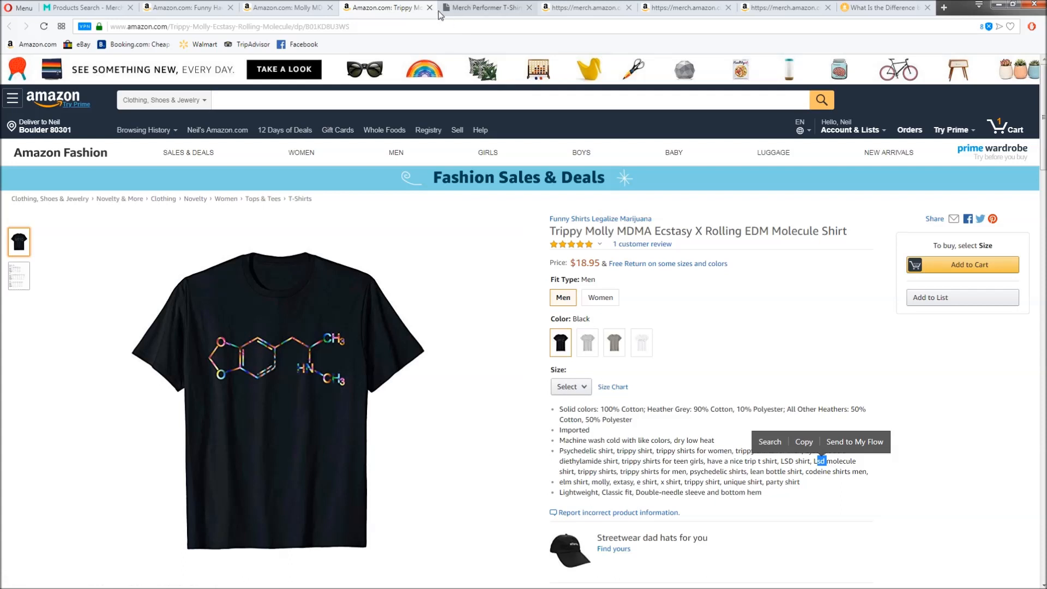
Recheck the Trippy Molly listing's bullet keywords, including the codeine term, against the Notepad keyword list.
left_click(598, 4)
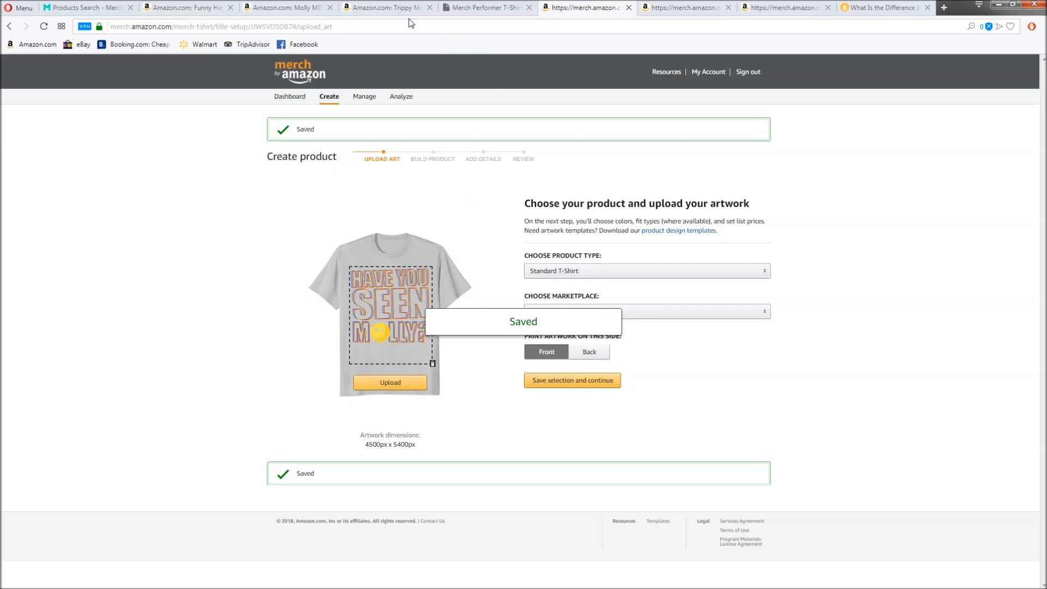
left_click(382, 14)
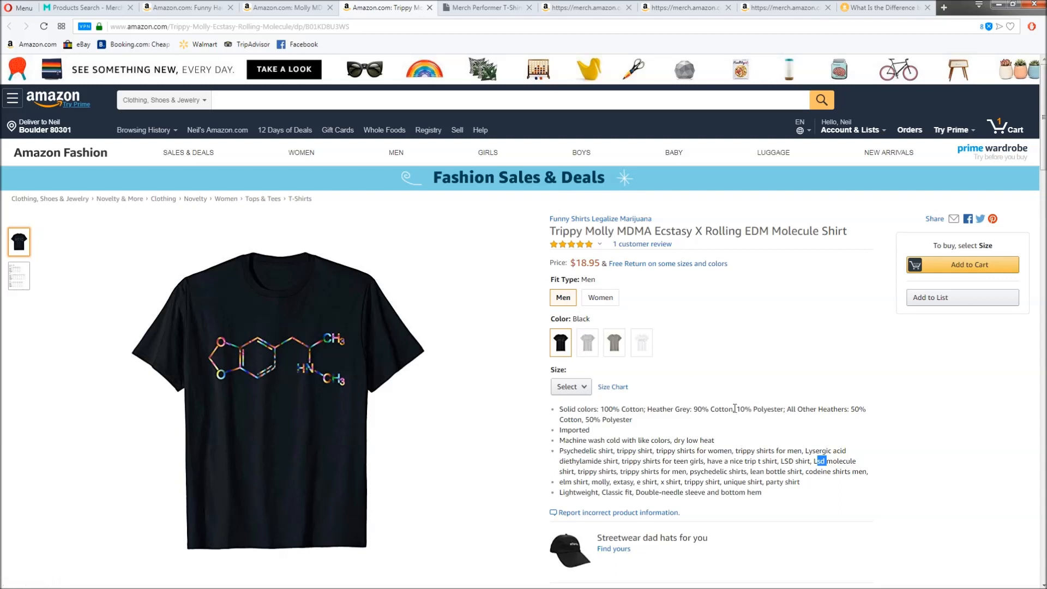
key("alt+Tab")
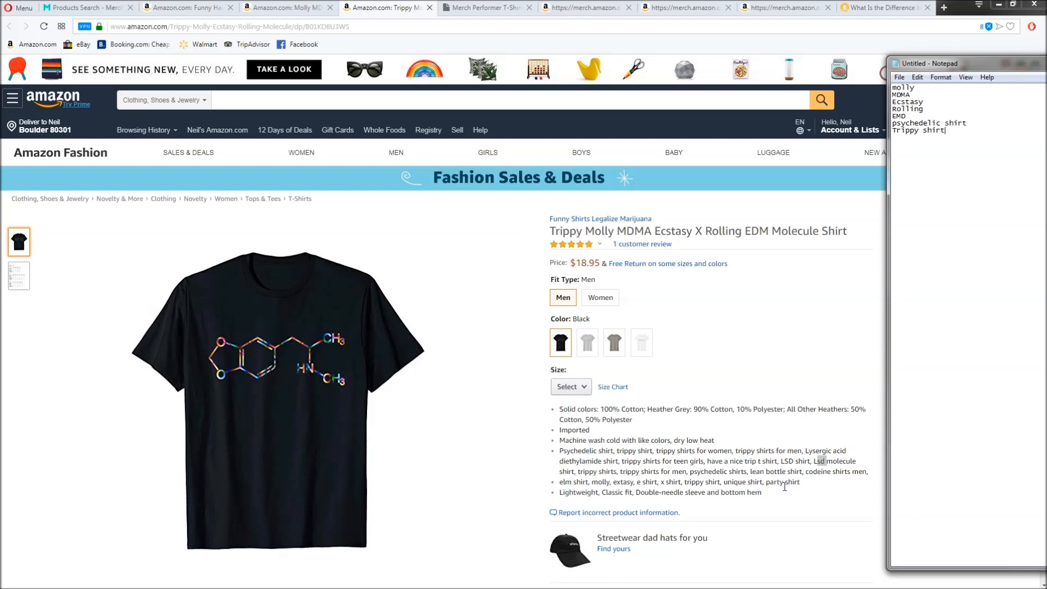
left_click_drag(751, 471, 809, 473)
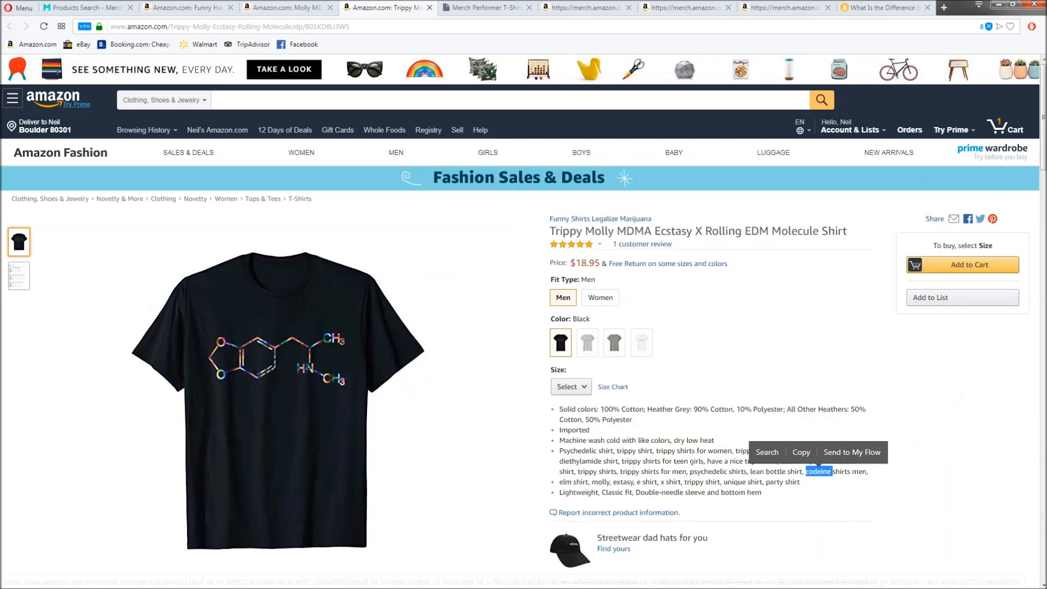
key("alt+Tab")
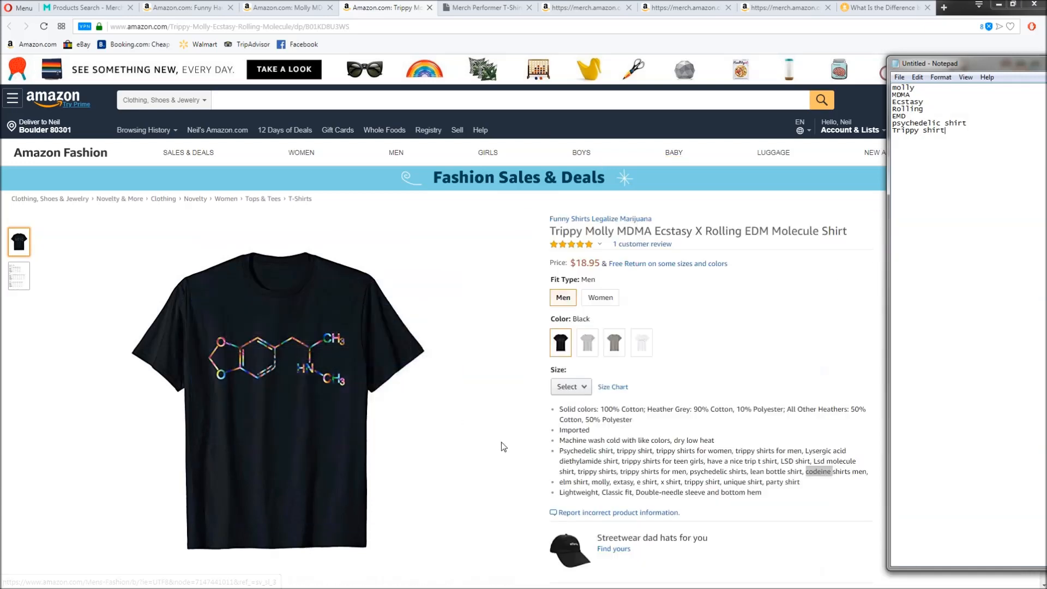
Close the Trippy Molly listing and add "Rave" from the Molly MDMA Ecstasy Rolling listing's title to the Notepad keyword list.
left_click(429, 12)
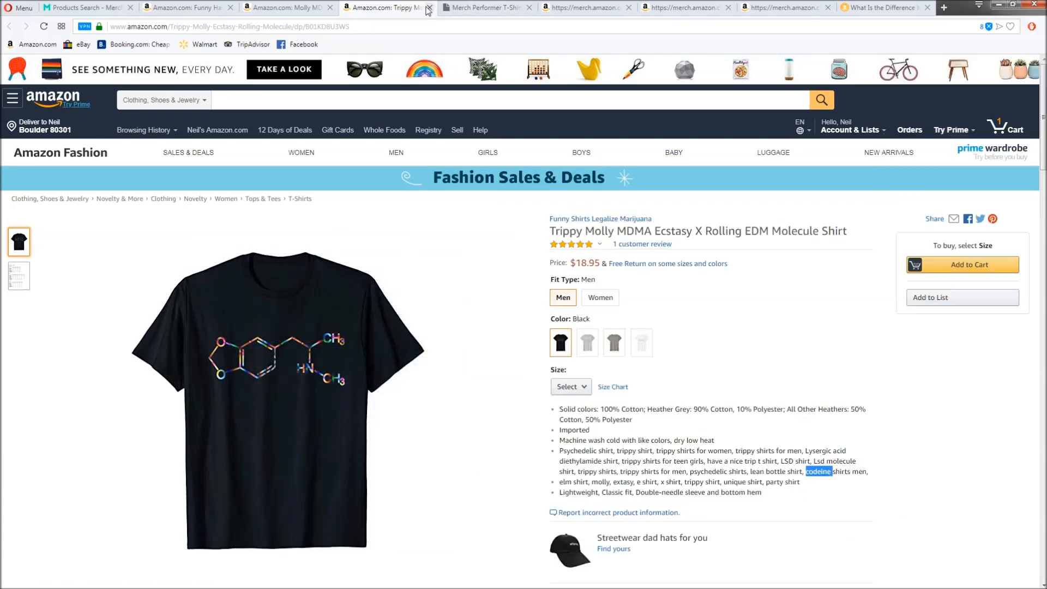
left_click(429, 12)
triple_click(600, 230)
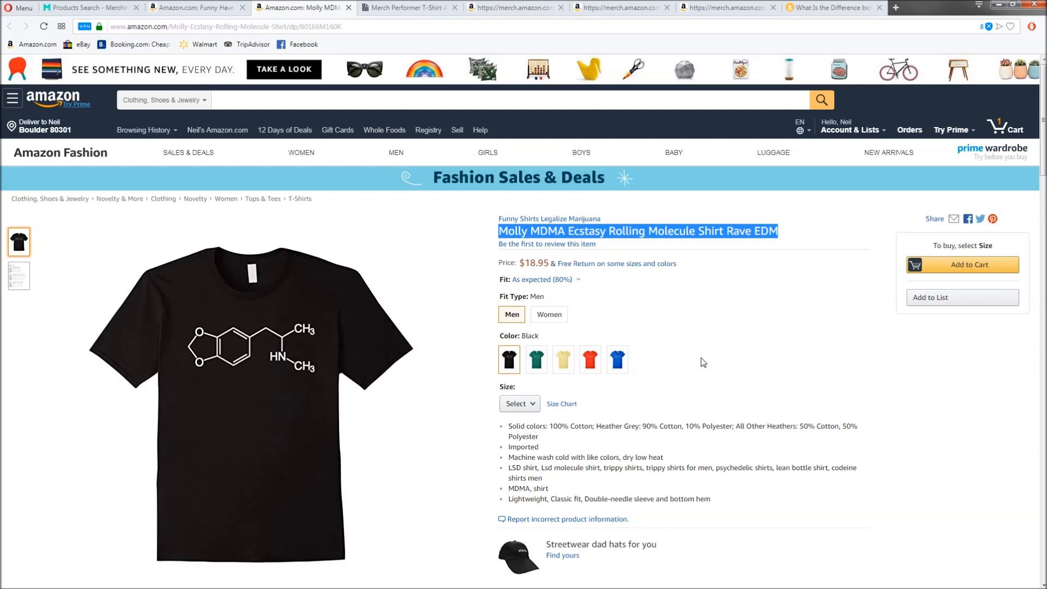
key("alt+Tab")
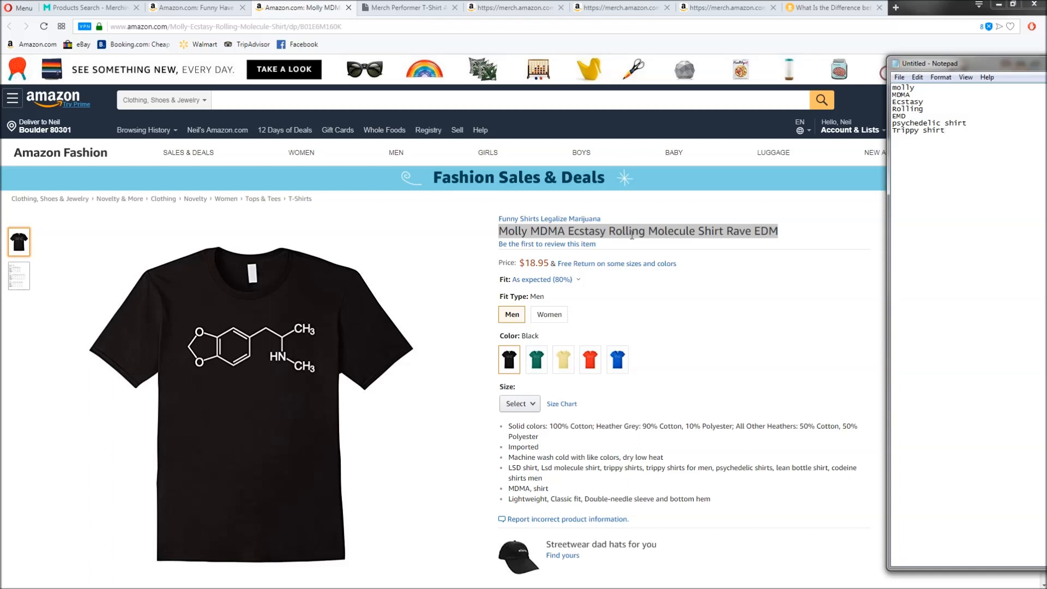
left_click(740, 228)
double_click(741, 231)
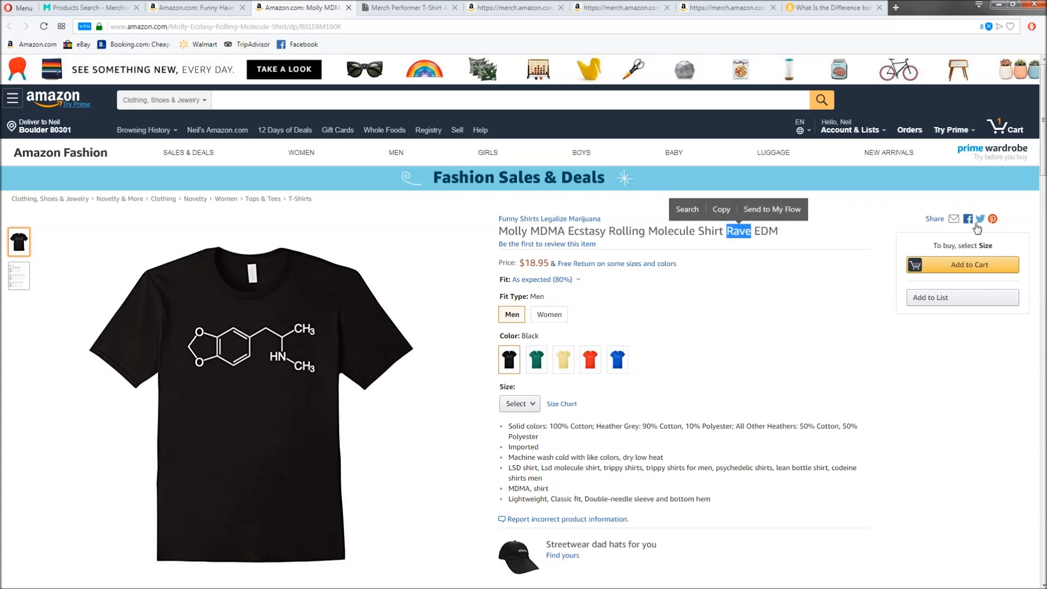
key("alt+Tab")
type("Rave")
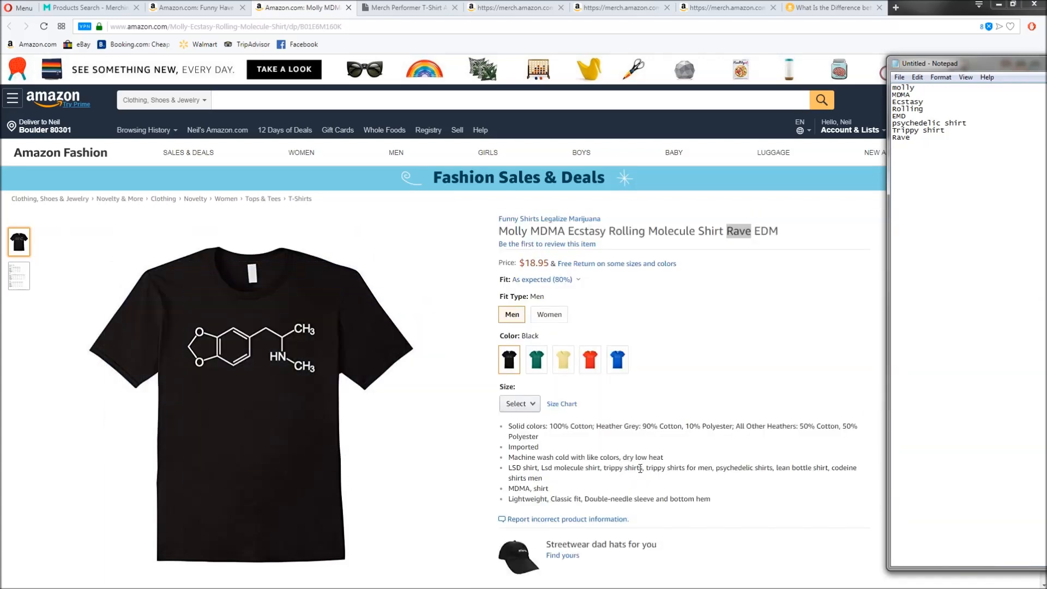
Check the Molly MDMA listing's codeine keyword, close that listing, and examine the Have A Safe Trip shirt's bullets for further keywords.
left_click_drag(831, 467, 864, 471)
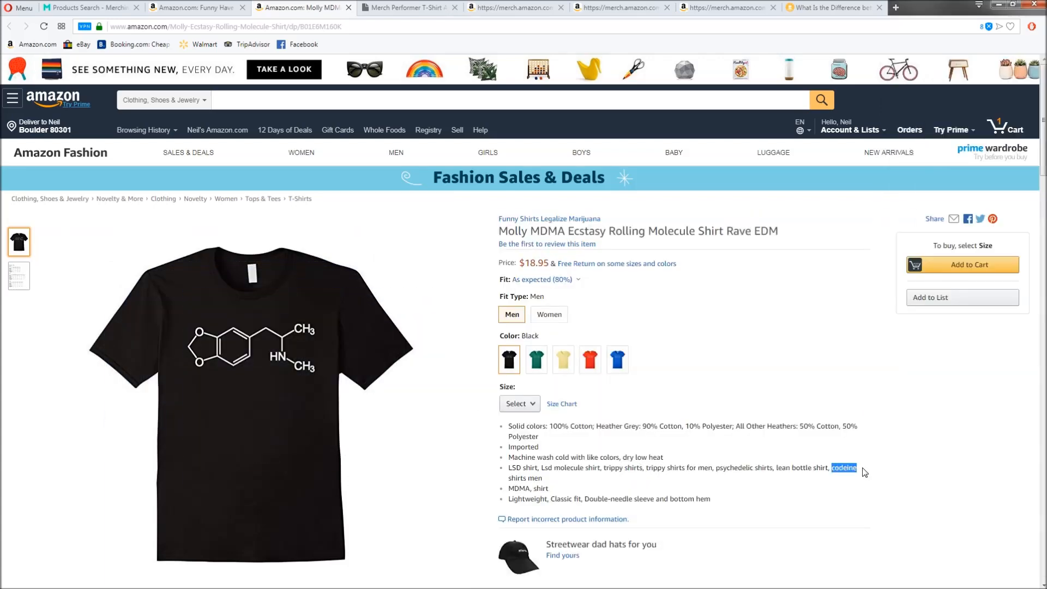
left_click(581, 469)
left_click(348, 8)
left_click(196, 7)
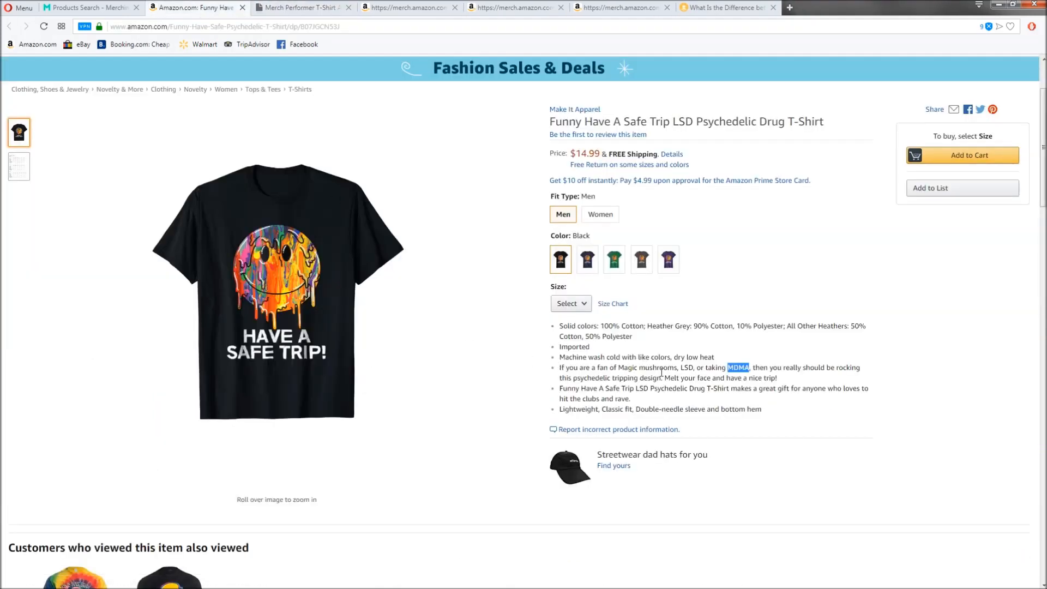
left_click_drag(676, 368, 622, 368)
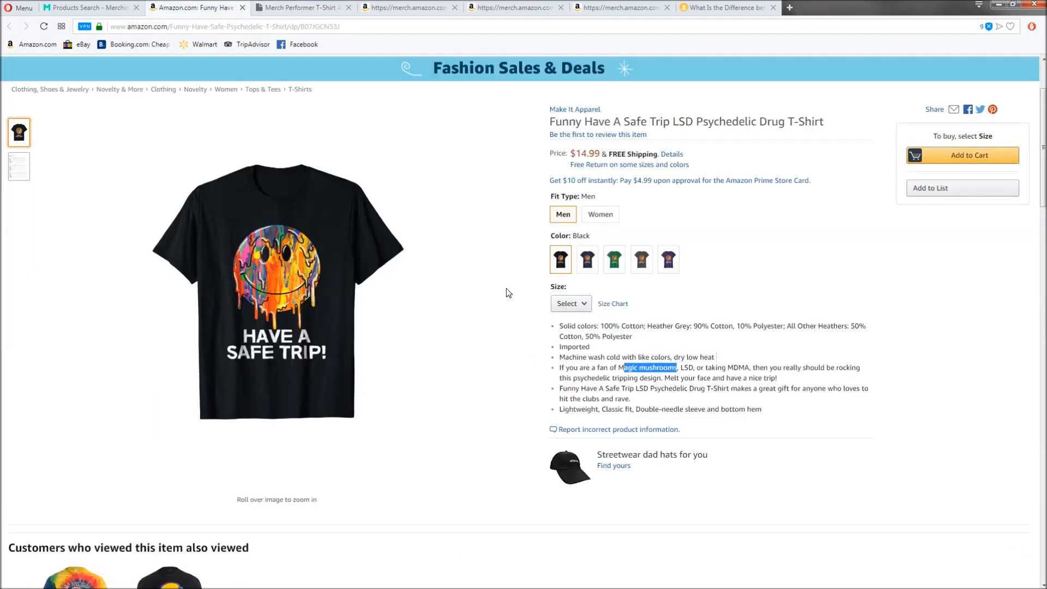
left_click(711, 370)
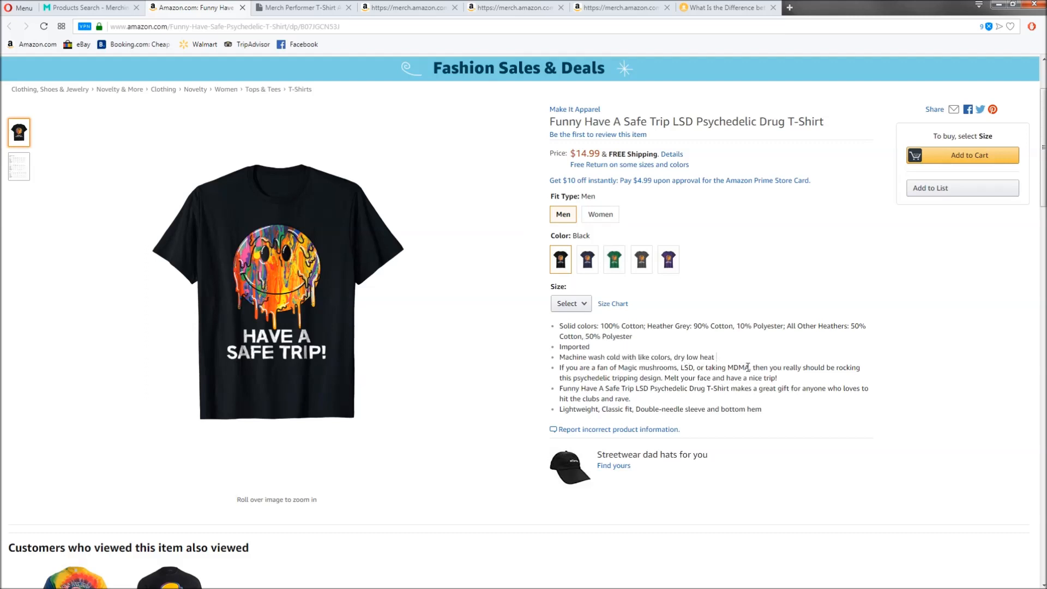
key("alt+Tab")
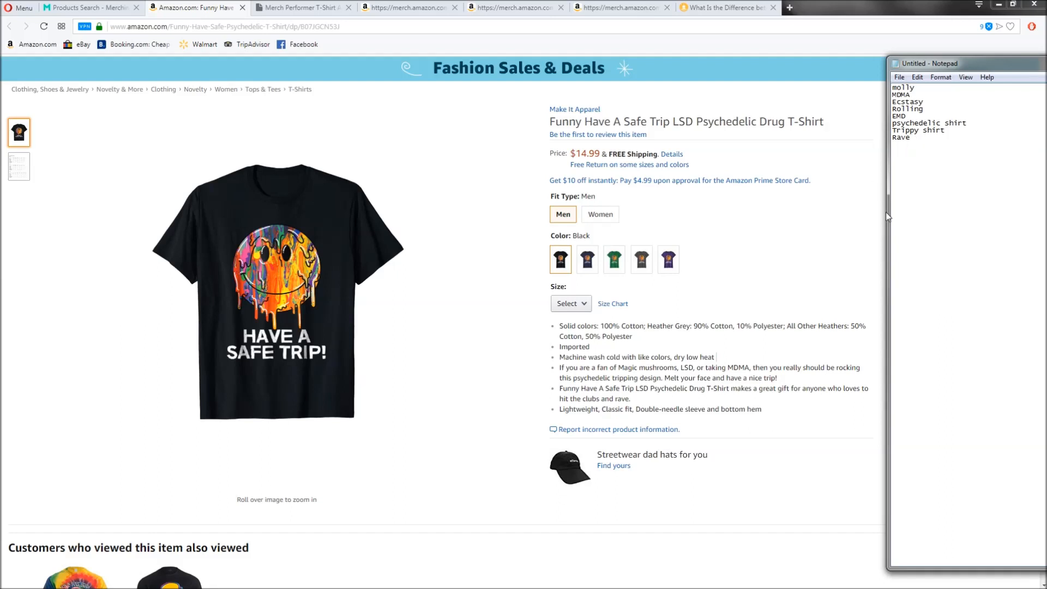
Continue the saved Have You Seen Molly artwork to product configuration and set the shirt's list price to $14.99.
left_click(415, 8)
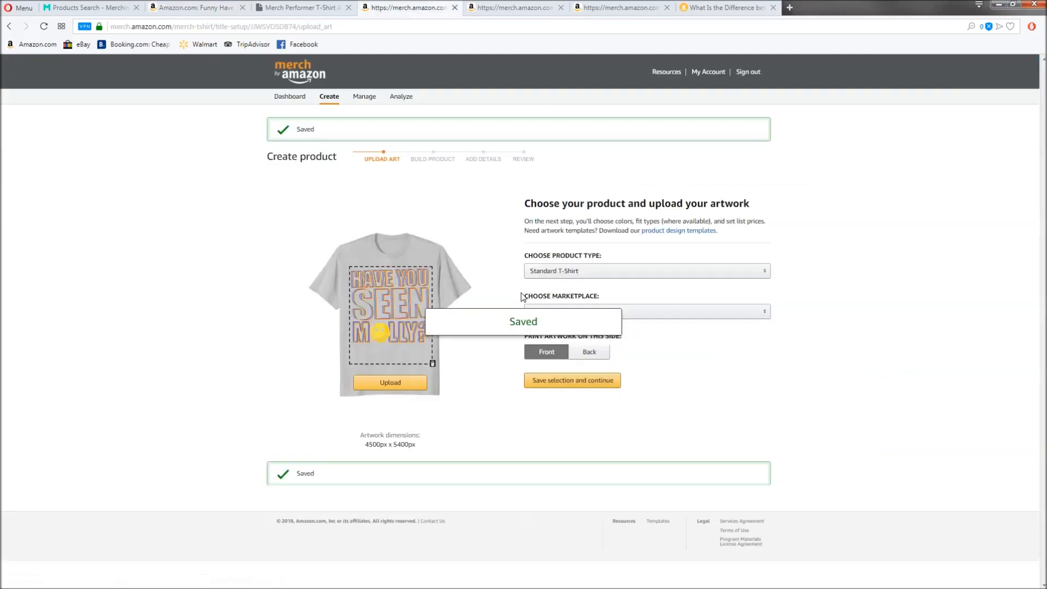
left_click(572, 382)
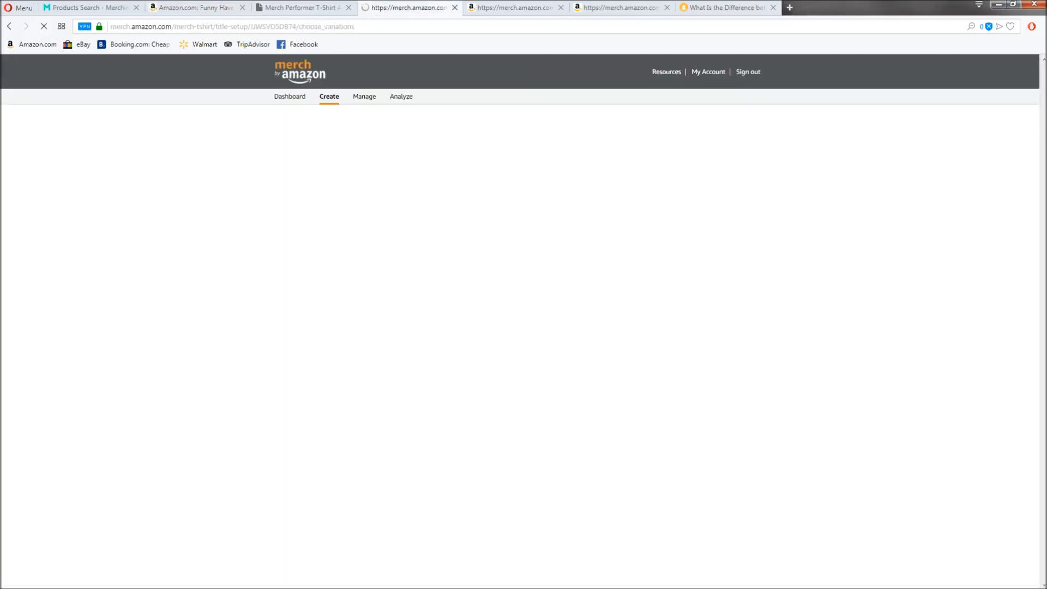
left_click(1045, 64)
mouse_move(1046, 63)
left_mouse_down()
mouse_move(936, 57)
mouse_move(965, 72)
mouse_move(1046, 77)
left_mouse_up()
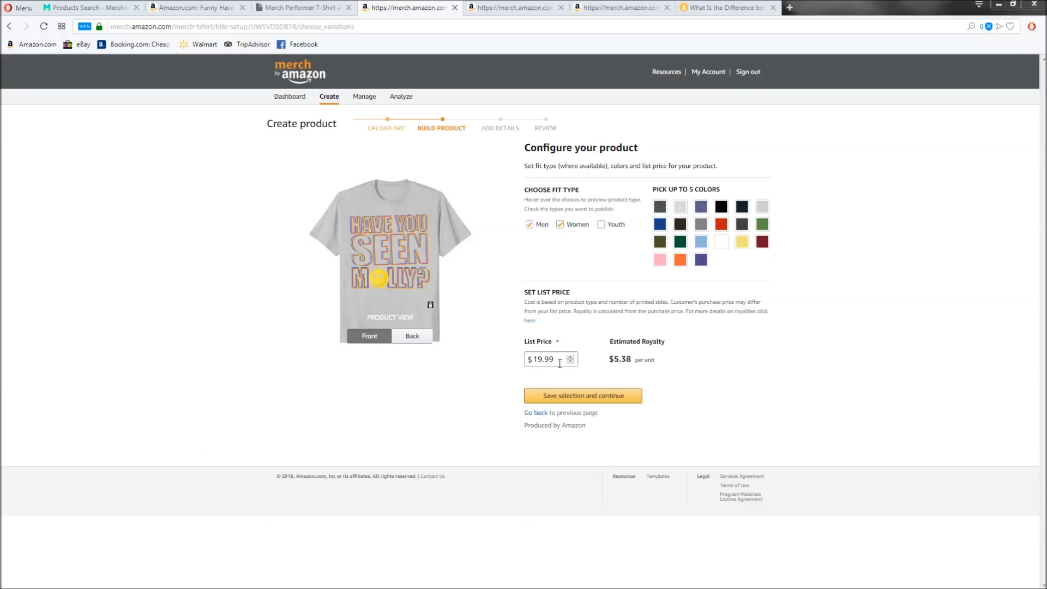
left_click_drag(564, 359, 513, 358)
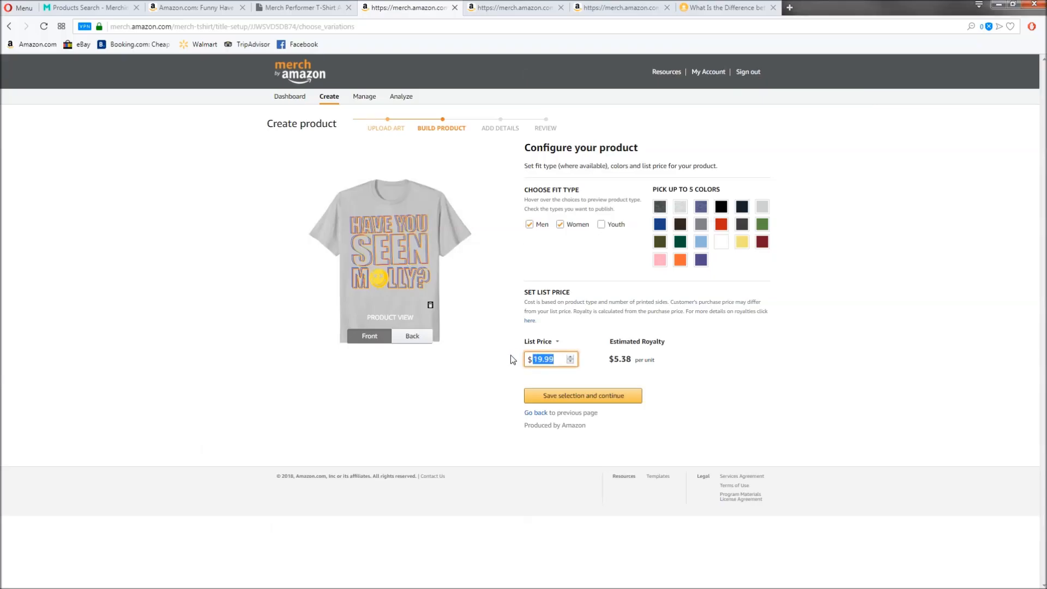
type("14.99")
Choose black, navy, Dark Heather, dark grey and brown as the shirt colors and save the selection to continue to product details.
left_click(721, 208)
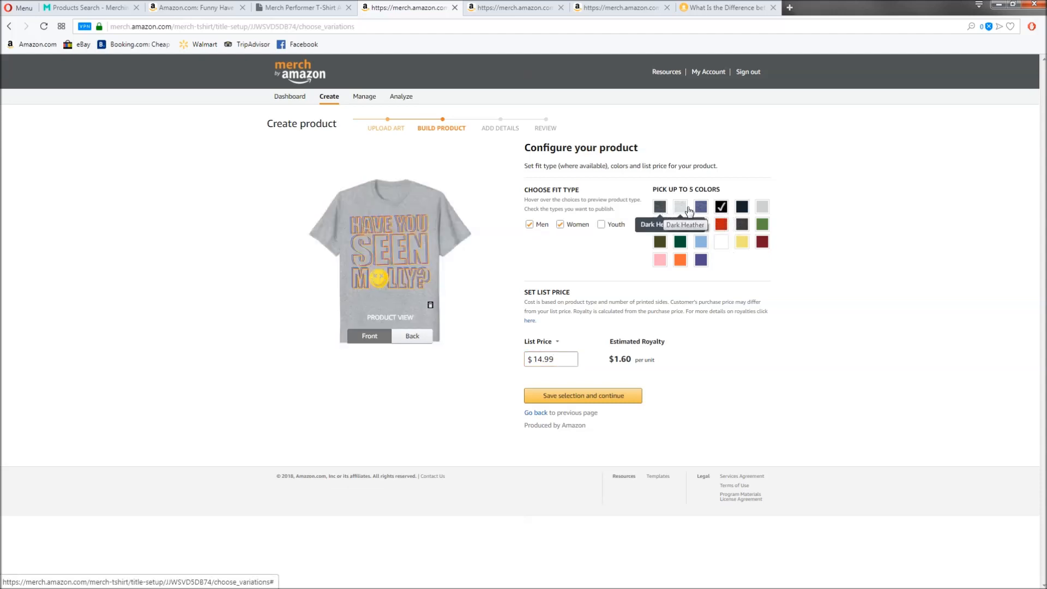
left_click(742, 207)
left_click(659, 209)
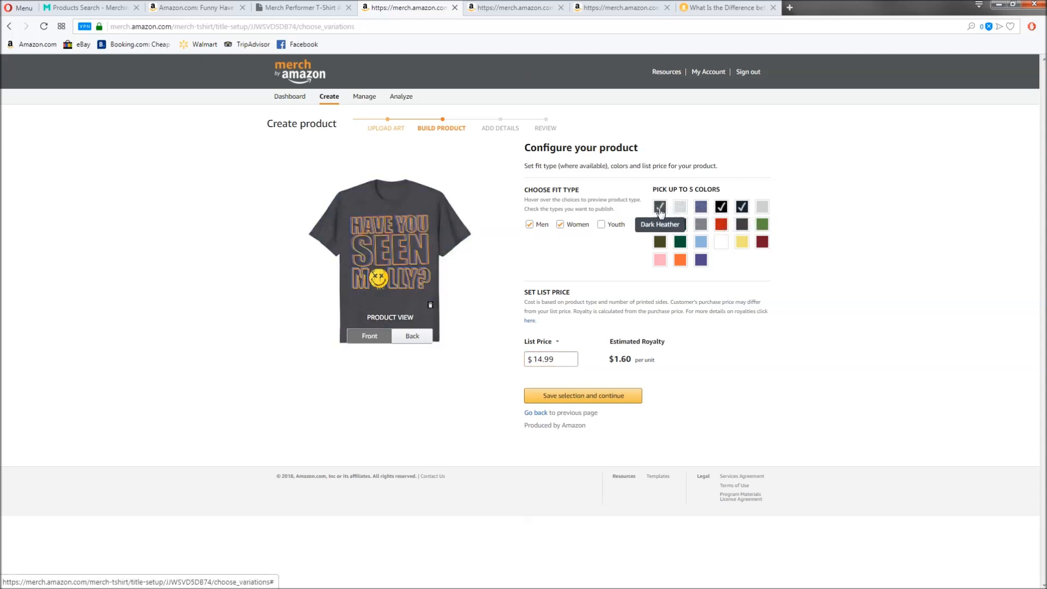
left_click(741, 224)
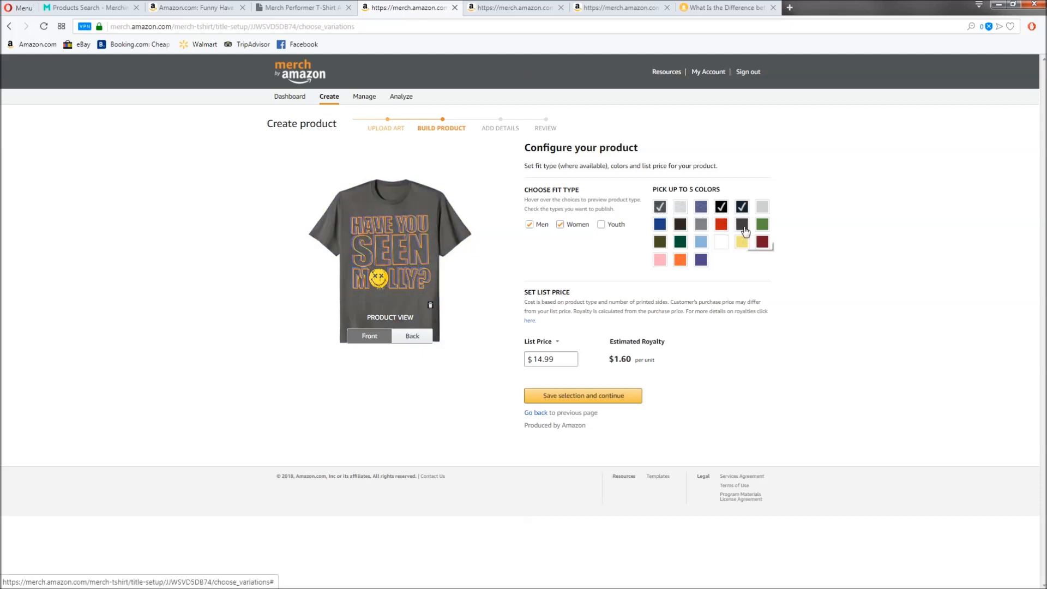
left_click(680, 228)
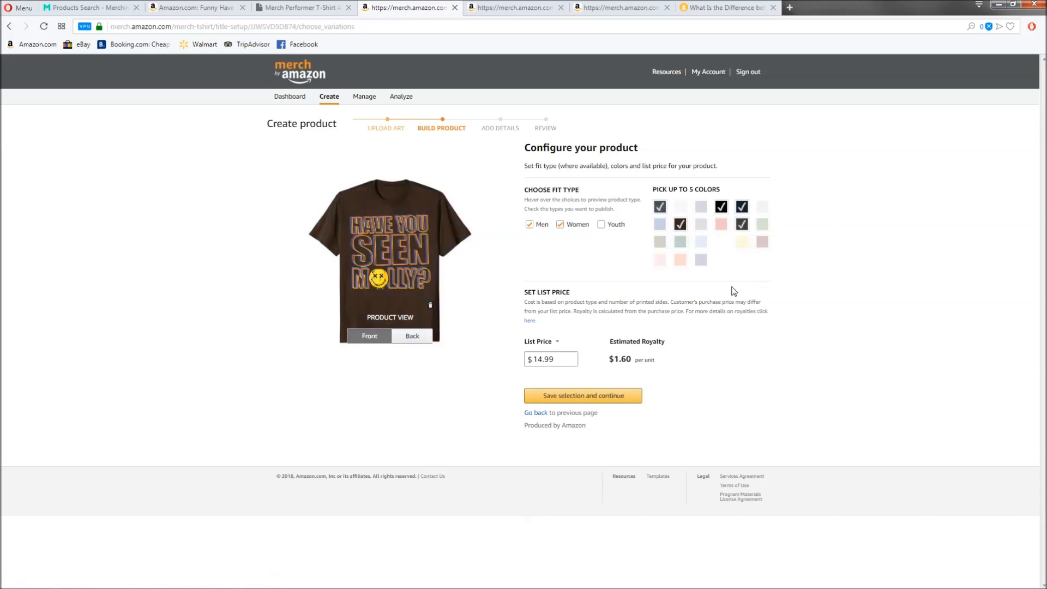
left_click(594, 396)
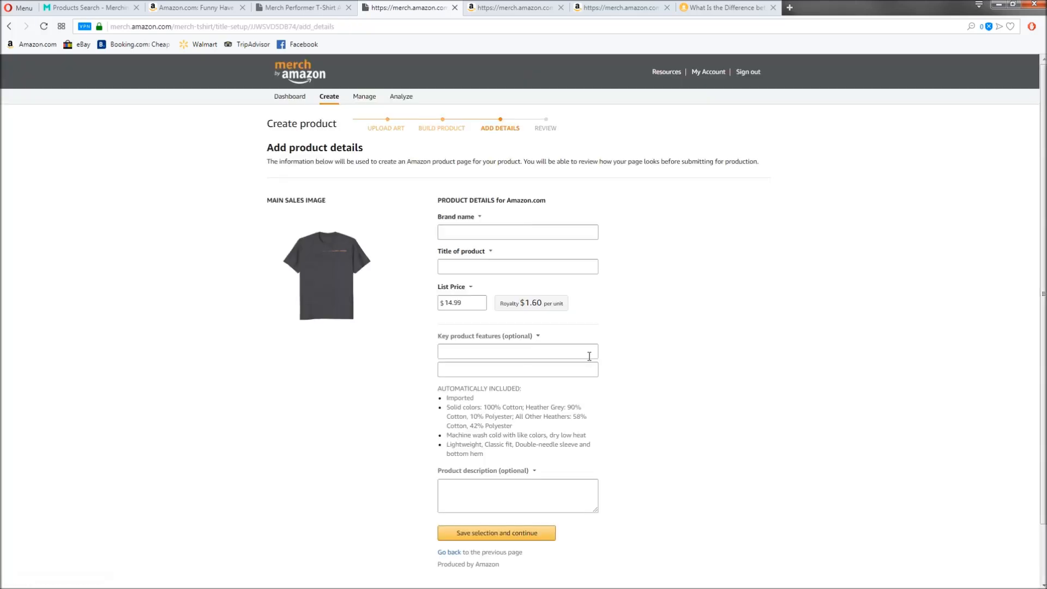
Place the Notepad keyword list beside the product details form, correct EMD to EDM, and add LSD as a new keyword.
left_click(479, 234)
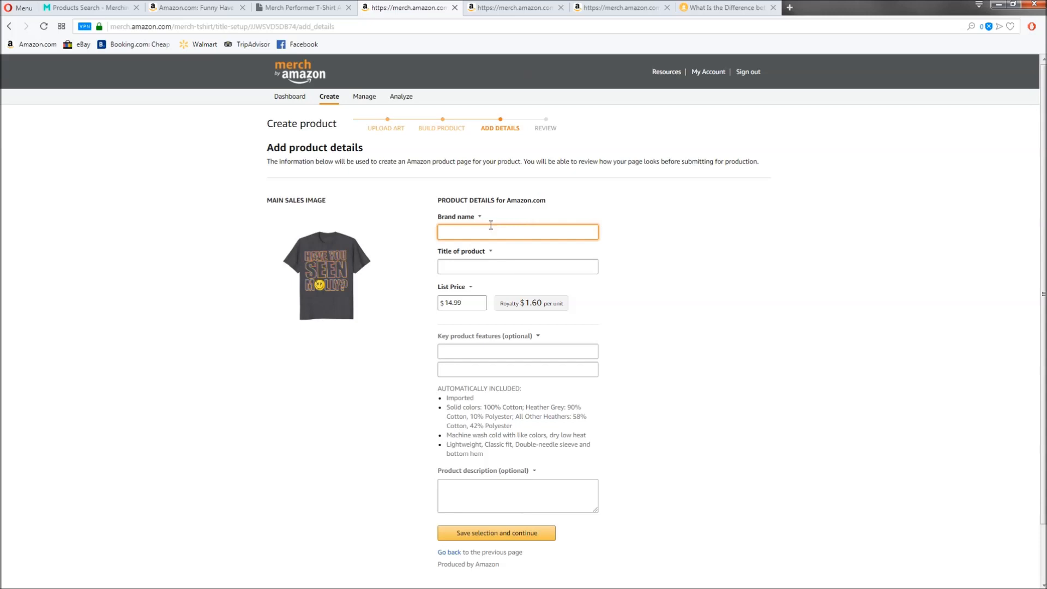
left_click_drag(1046, 80, 947, 78)
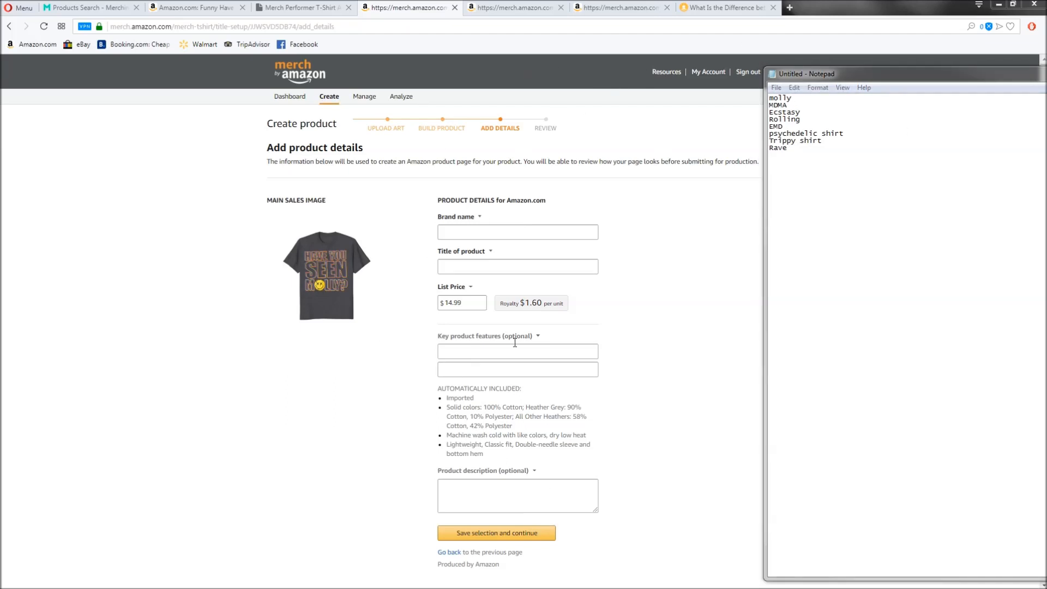
left_click_drag(792, 98, 770, 101)
left_click(787, 105)
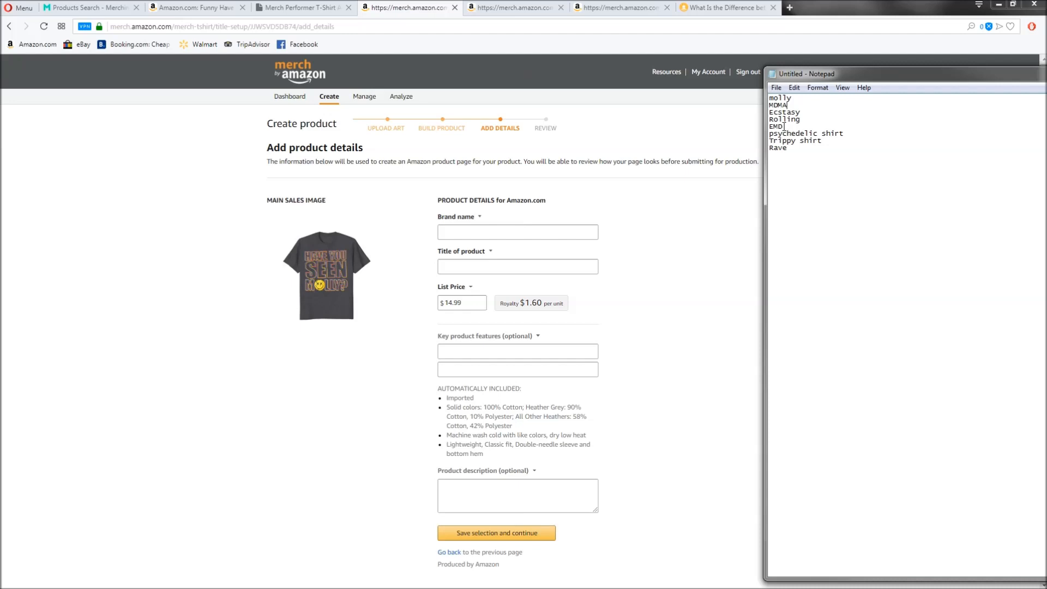
left_click(783, 126)
key("BackSpace")
key("BackSpace")
type("DM")
key("Return")
type("LSD")
Copy LSD from the keyword list and fill in the product's brand name as "LSD Rave Co.".
double_click(773, 167)
key("ctrl+c")
left_click(482, 234)
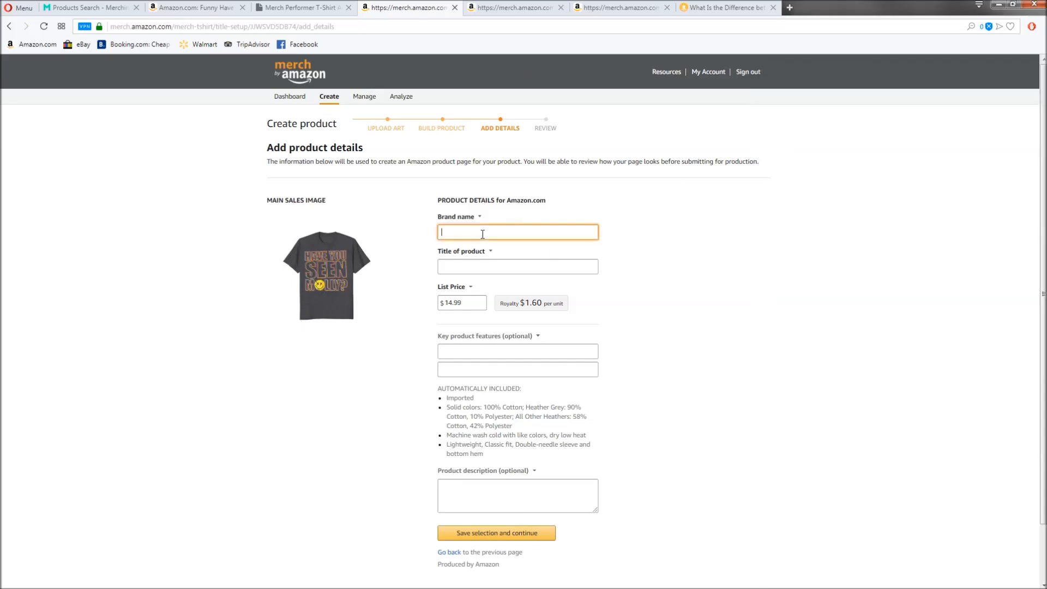
key("ctrl+v")
type("Rave Co")
left_click_drag(470, 233, 469, 233)
left_click(478, 233)
left_click_drag(492, 232, 425, 230)
left_click(501, 231)
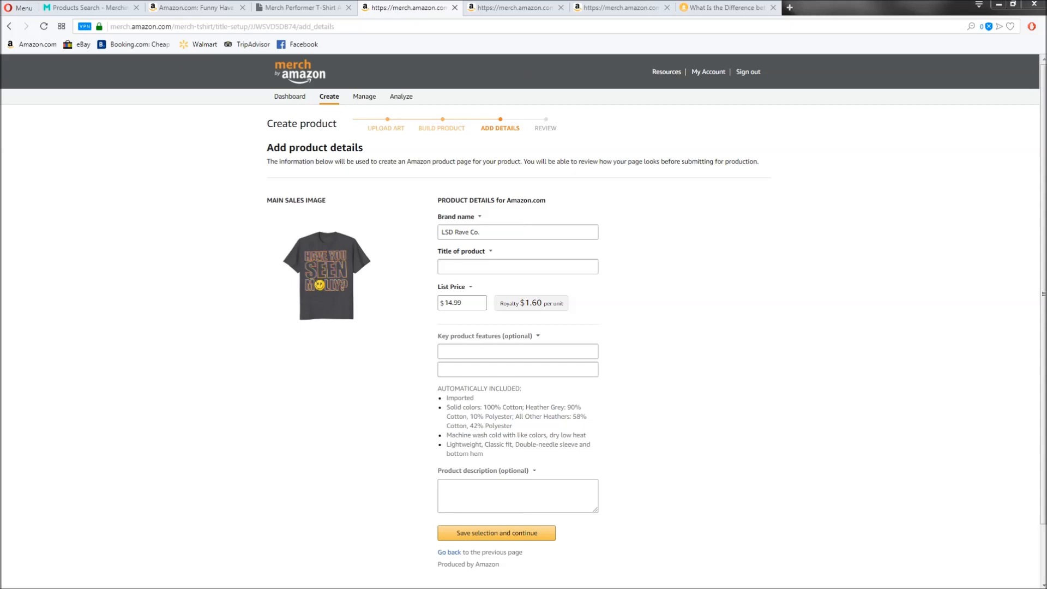
Enter "Have You Seen Molly T-Shirt" as the title of the product.
left_click(484, 268)
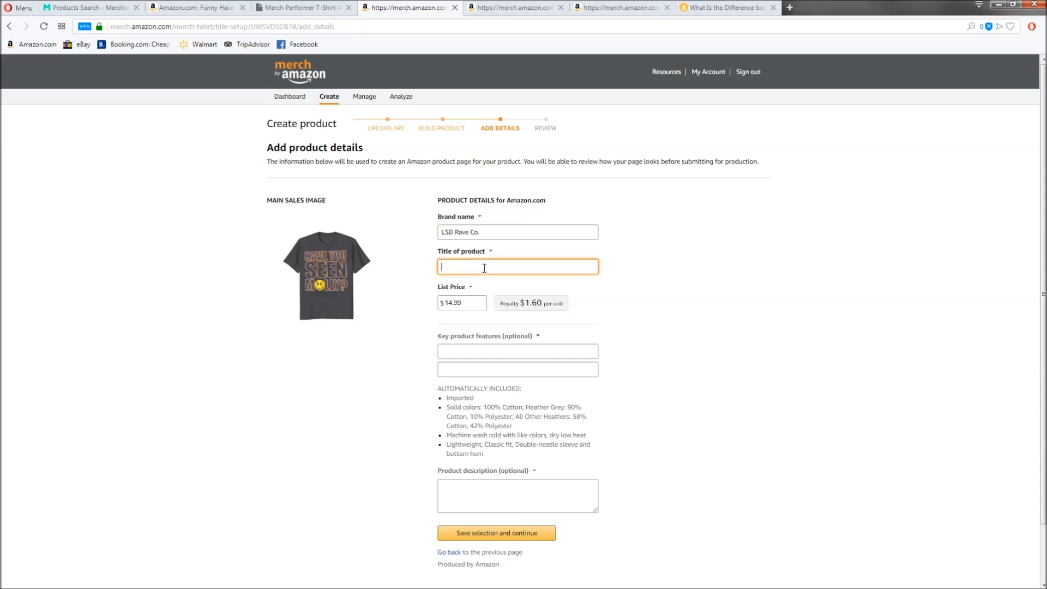
type("Have You Seen Molly T-Shirt")
Consult the Notepad keyword list and add "Trippy Psychedelic" to the beginning of the product title.
left_click(442, 267)
key("alt+Tab")
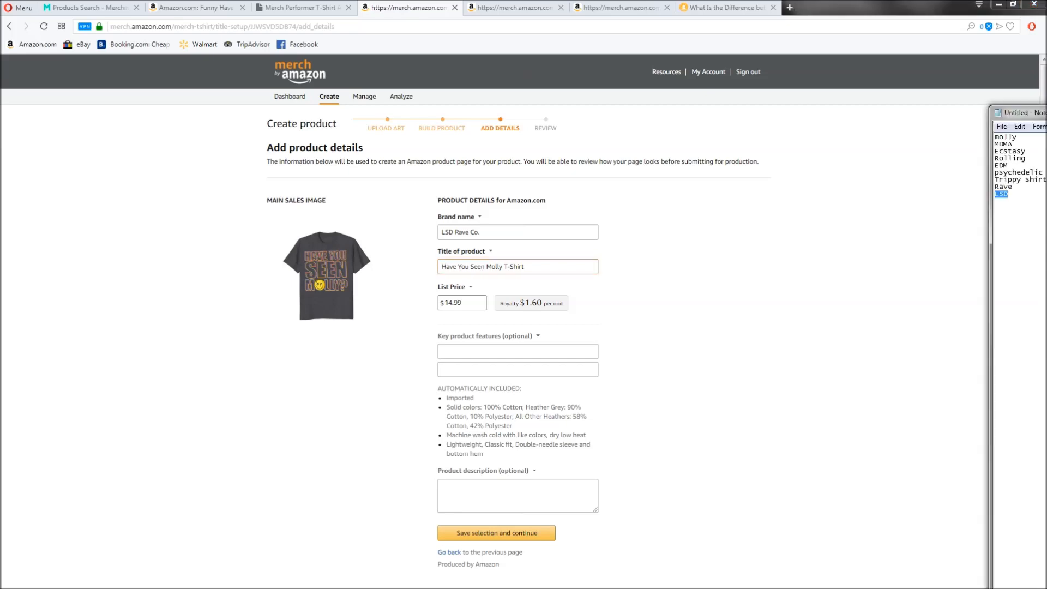
left_click_drag(852, 112, 853, 111)
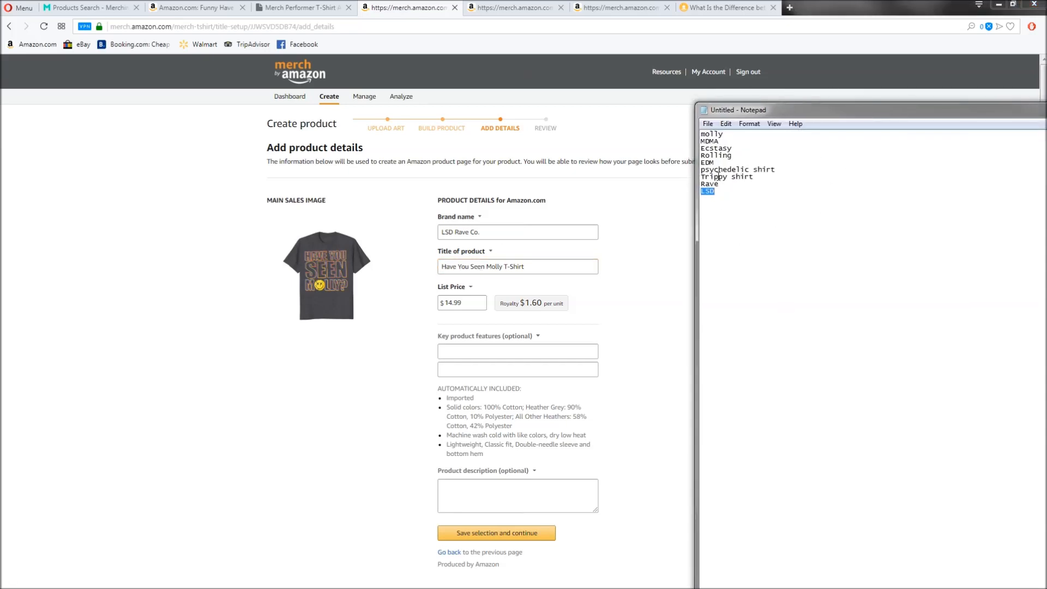
left_click(710, 163)
left_click(442, 267)
left_click(441, 267)
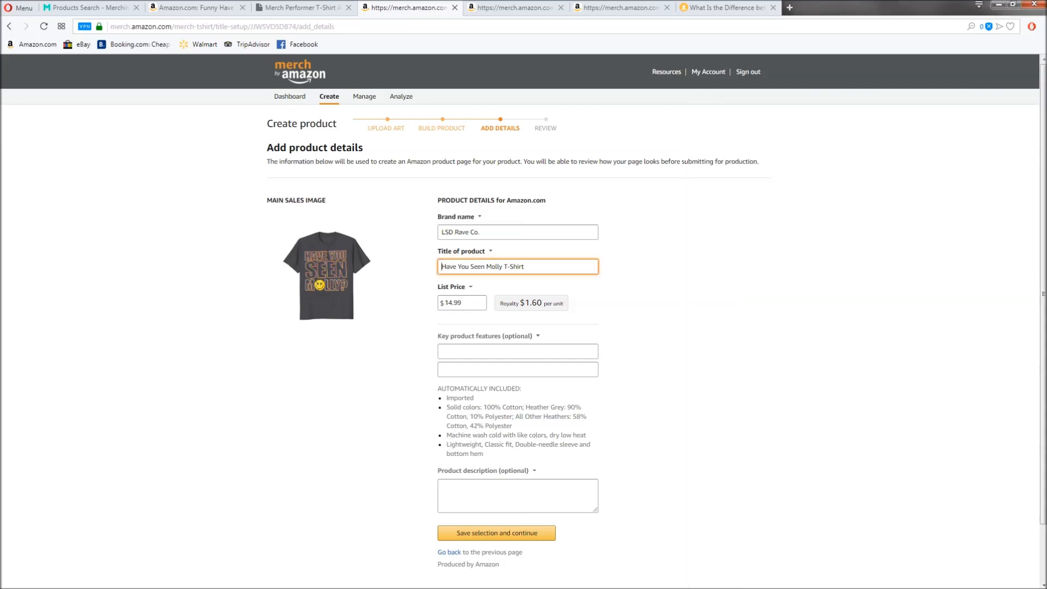
key("alt+Tab")
key("ctrl+a")
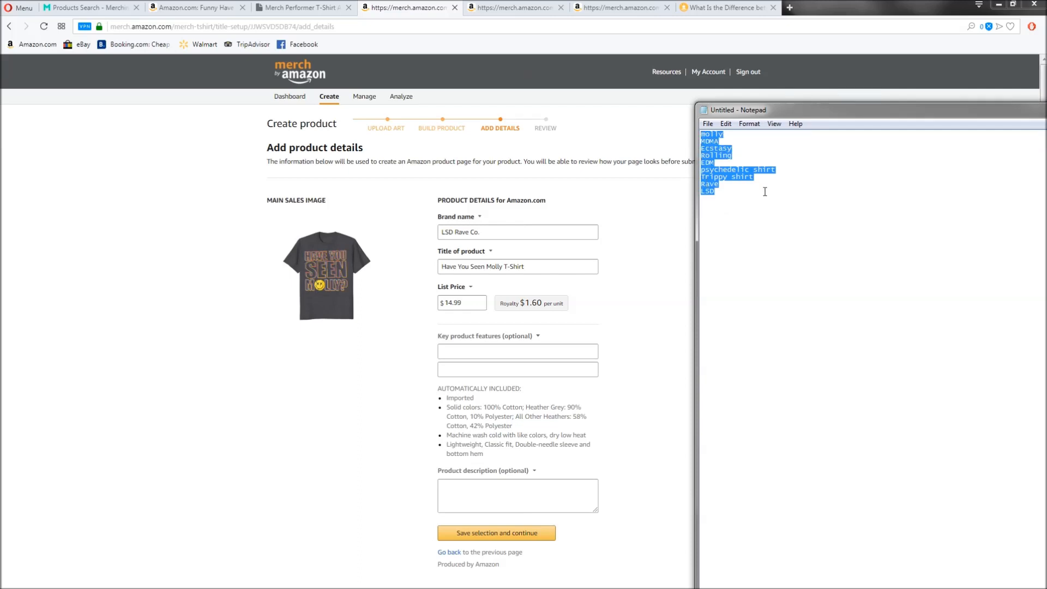
left_click(442, 267)
type("Trippy Psychedeli")
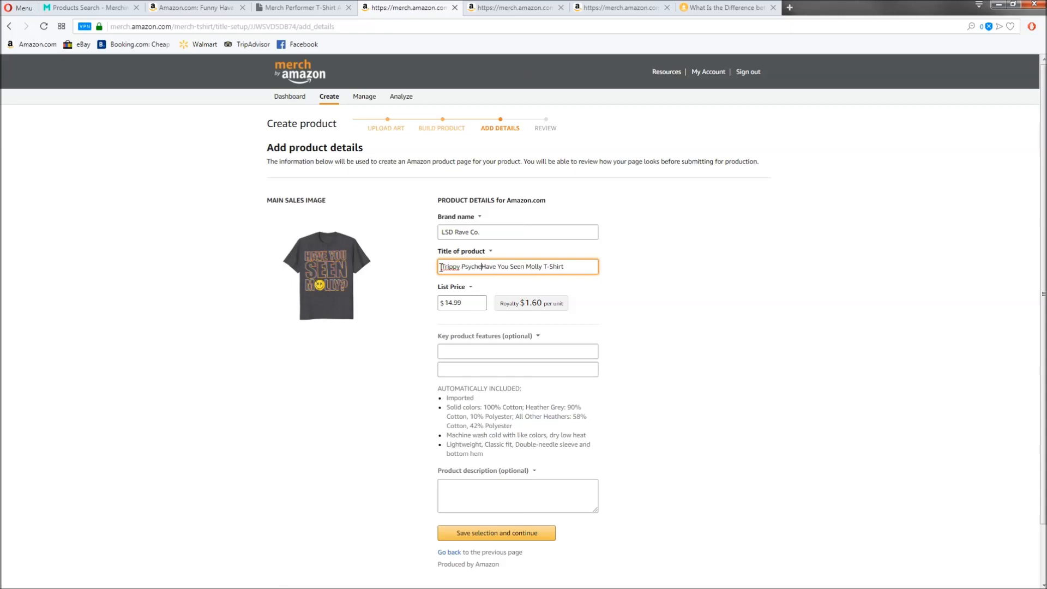
type("c")
Insert "EDM" before "T-Shirt" in the product title.
left_click(559, 267)
type("Rave")
key("BackSpace")
key("BackSpace")
key("BackSpace")
key("BackSpace")
type("EDM")
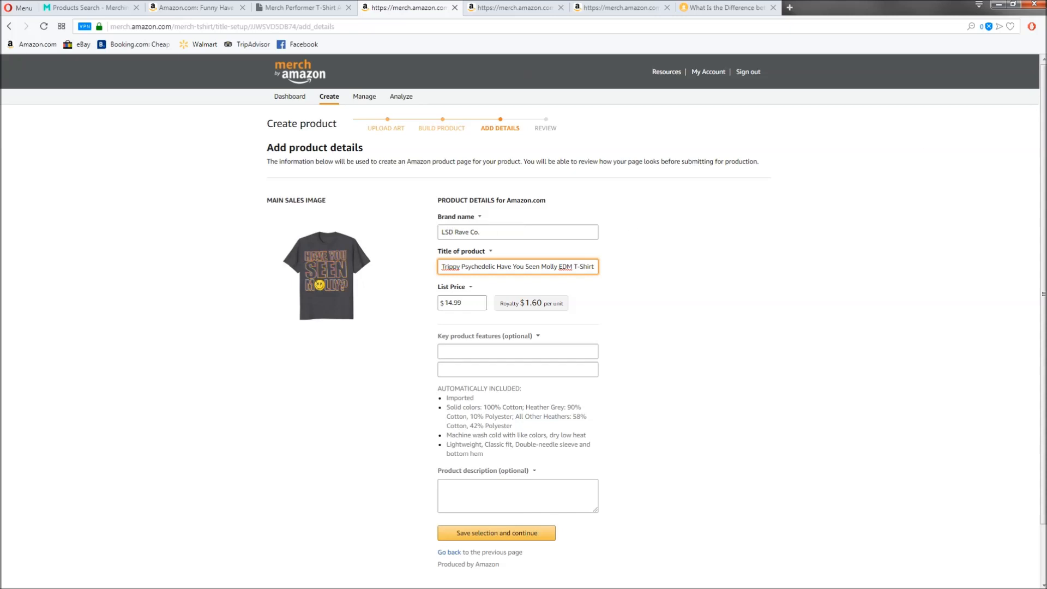
Compare the keyword list with the brand name and title, and mark LSD and Trippy shirt as used with a dash.
key("alt+Tab")
left_click(710, 168)
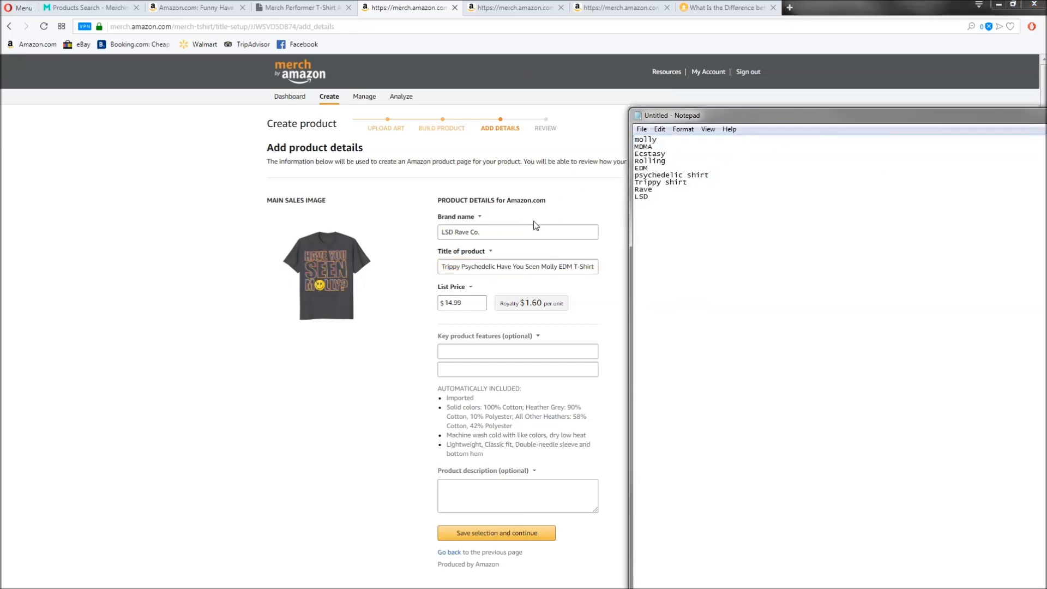
left_click_drag(454, 232, 431, 236)
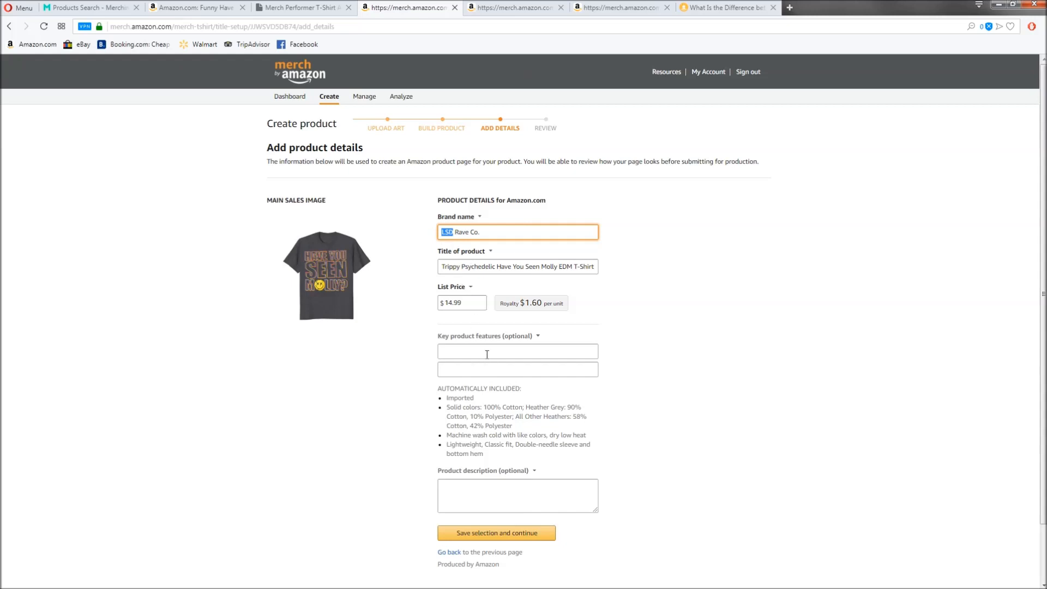
left_click_drag(452, 267, 597, 267)
left_click(598, 267)
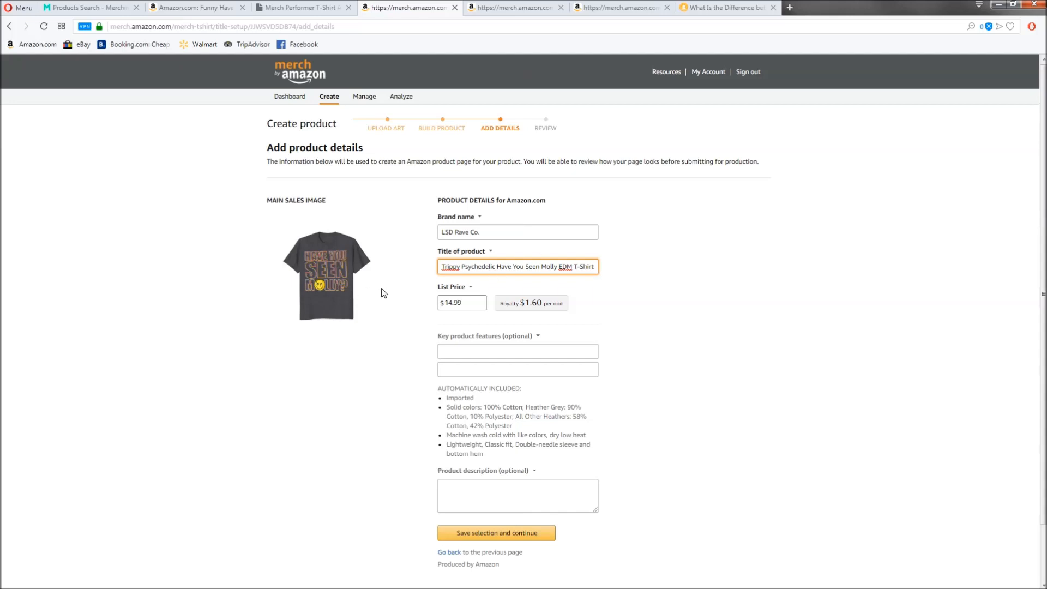
key("alt+Tab")
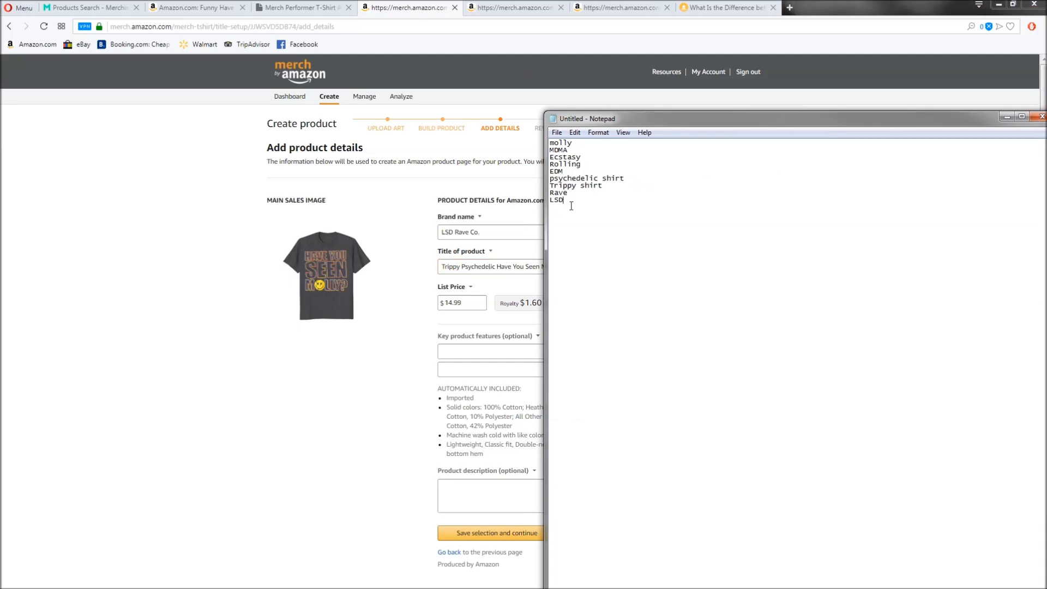
key("ctrl+a")
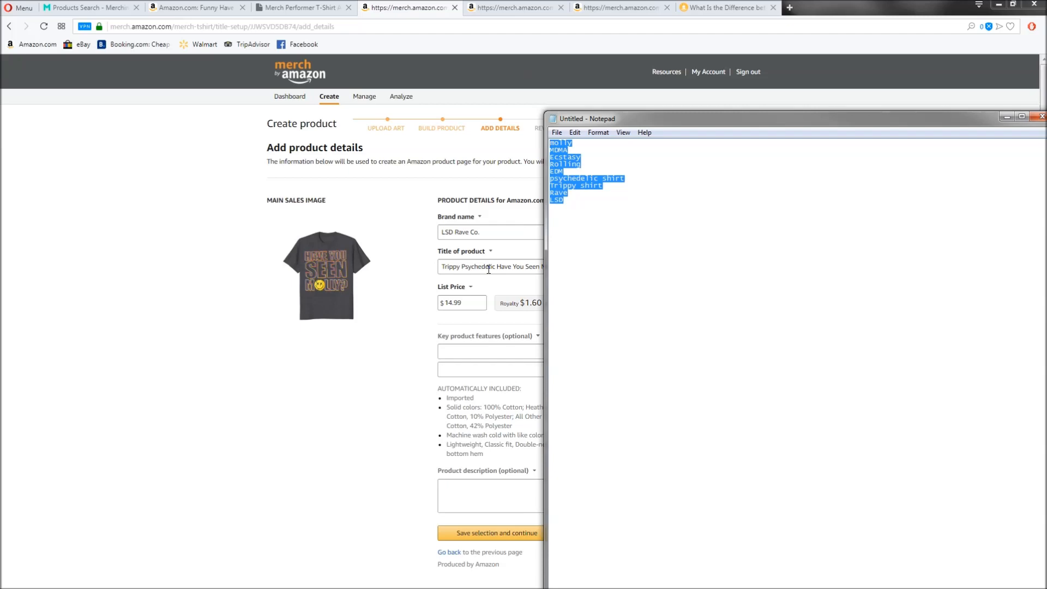
left_click_drag(644, 118, 694, 103)
left_click(632, 187)
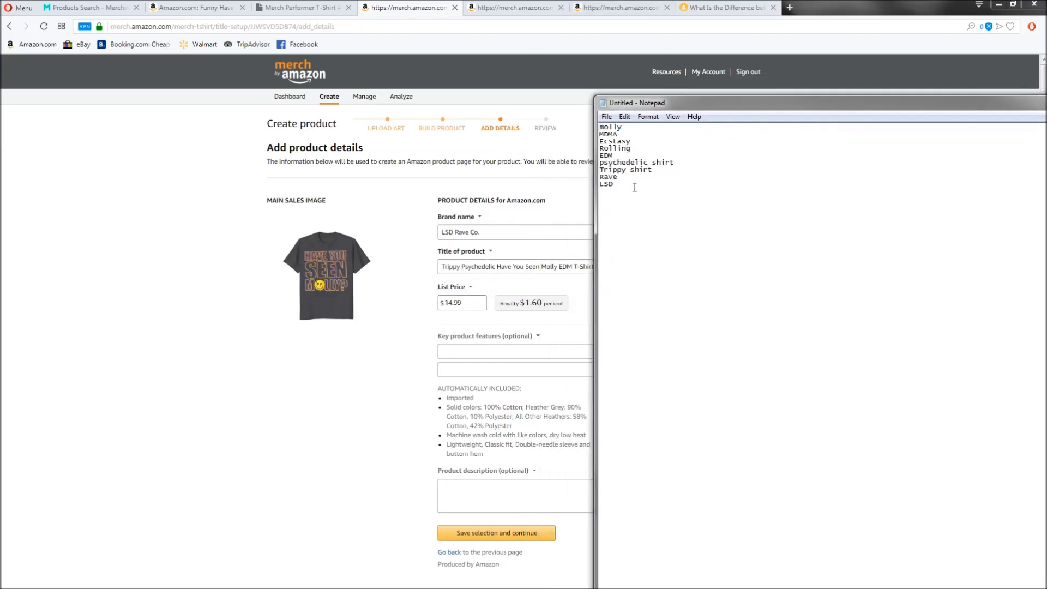
type("-")
left_click(661, 170)
type("-")
Check the title's wording against the keyword list and mark psychedelic shirt as used with a dash.
left_click(459, 269)
double_click(460, 270)
left_click(582, 267)
double_click(583, 267)
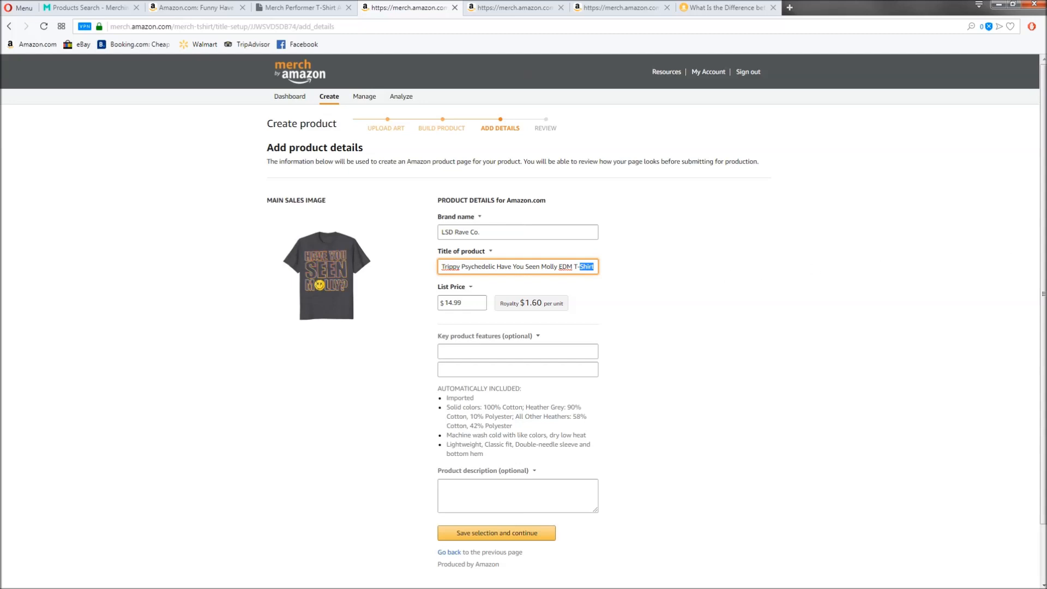
key("alt+Tab")
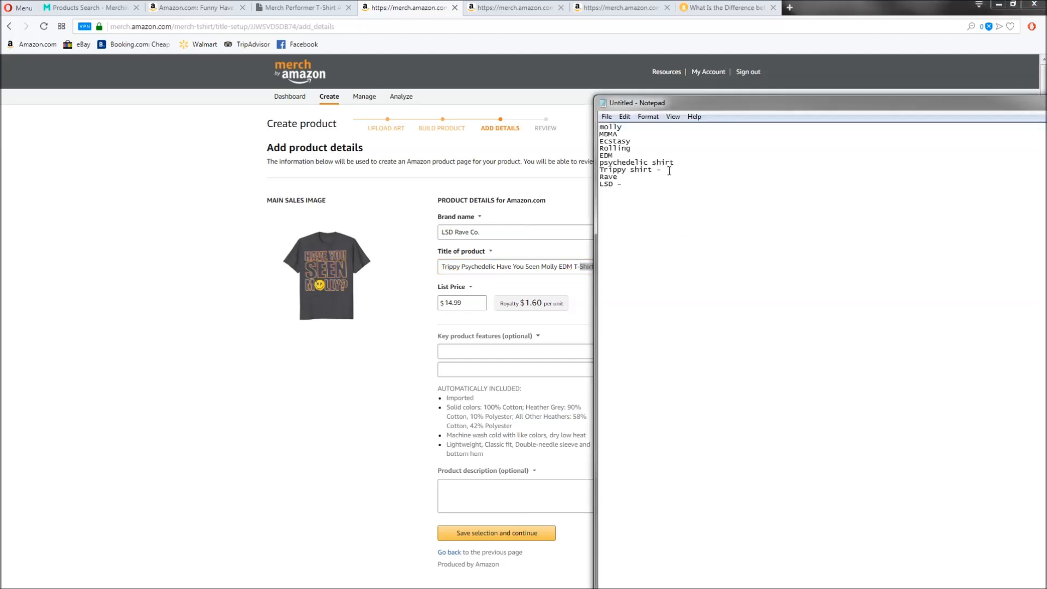
double_click(623, 171)
left_click(623, 178)
left_click_drag(677, 163, 598, 163)
left_click(495, 266)
left_click_drag(495, 266, 465, 267)
left_click(572, 267)
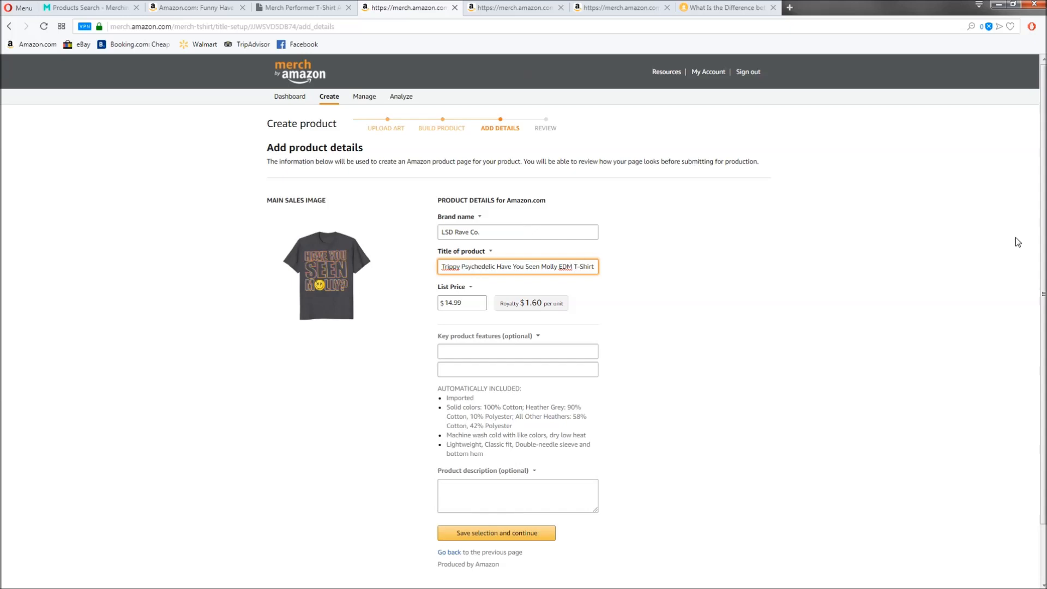
key("alt+Tab")
left_click(686, 162)
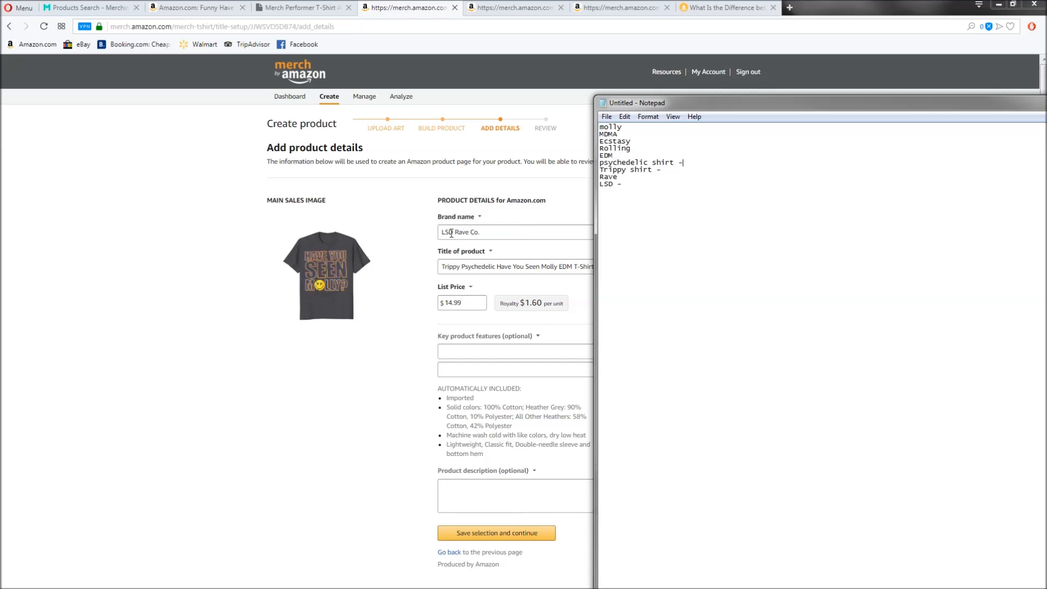
Mark molly and EDM as used with a dash in the keyword list.
left_click(629, 127)
type("-")
left_click(627, 156)
type("-")
Below the keyword list, add a separate list of the unused keywords rave, MDMA, Ecstasy and rolling, and move Notepad clear of the form.
left_click(622, 192)
key("Return")
key("Return")
type("rave")
type("MDMA ")
type("E")
type("castasy")
key("BackSpace")
key("BackSpace")
key("BackSpace")
key("BackSpace")
key("BackSpace")
key("BackSpace")
type("stasy")
key("Return")
type("rolling")
left_click_drag(648, 247, 600, 199)
left_click_drag(711, 101, 768, 81)
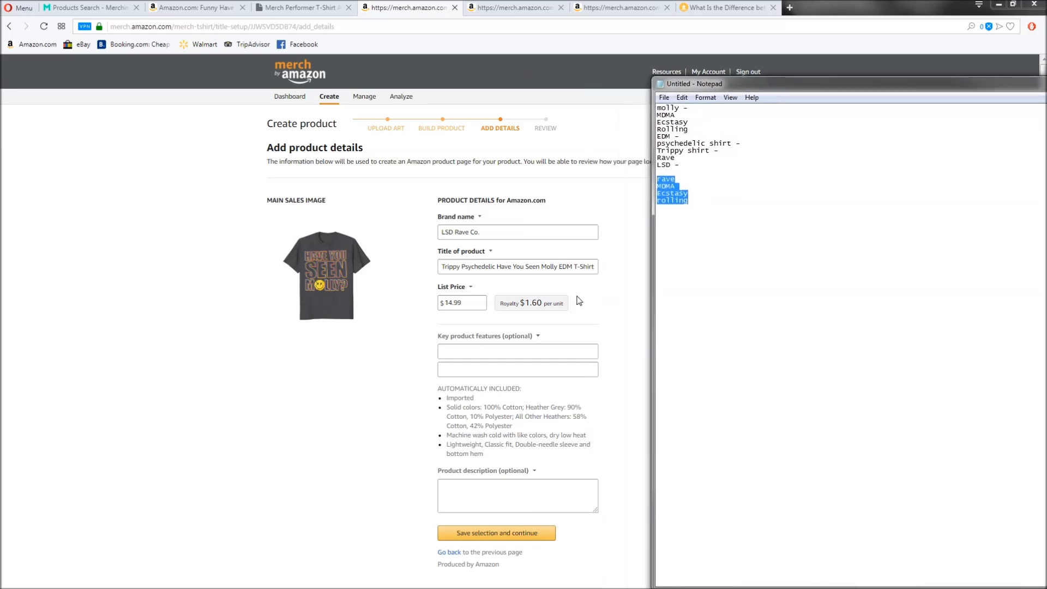
Copy the product title into the second key product feature and append "makes a great gift for".
left_click(506, 374)
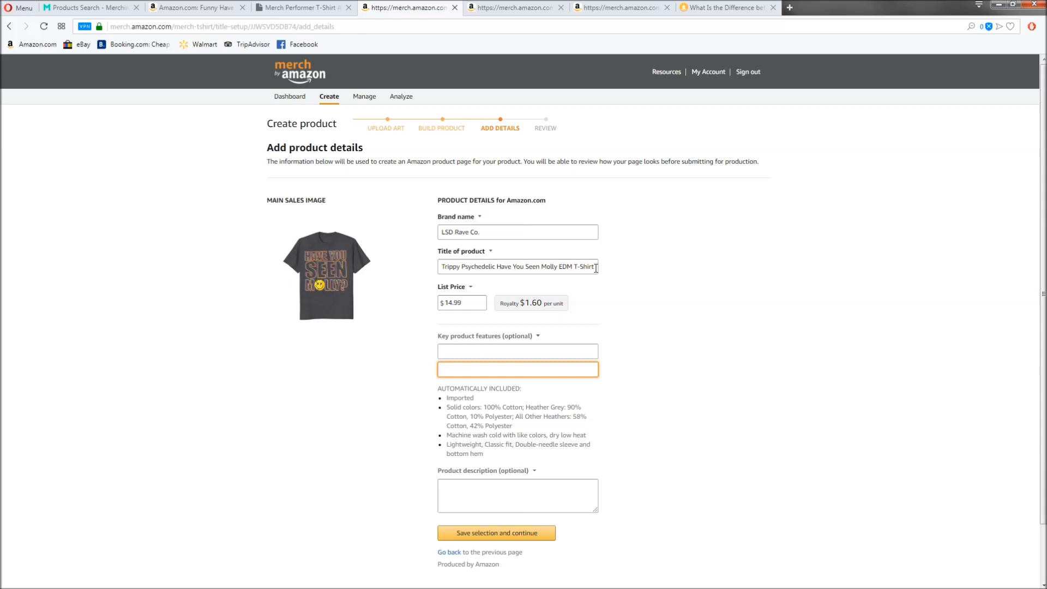
left_click_drag(595, 267, 223, 265)
key("ctrl+c")
left_click(522, 373)
key("ctrl+v")
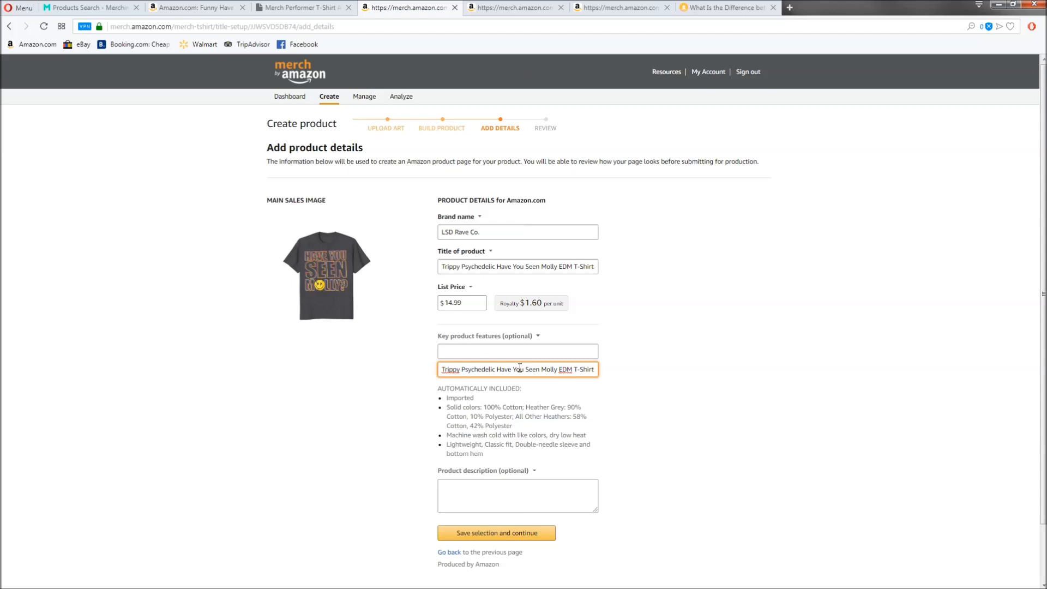
type("makes a g")
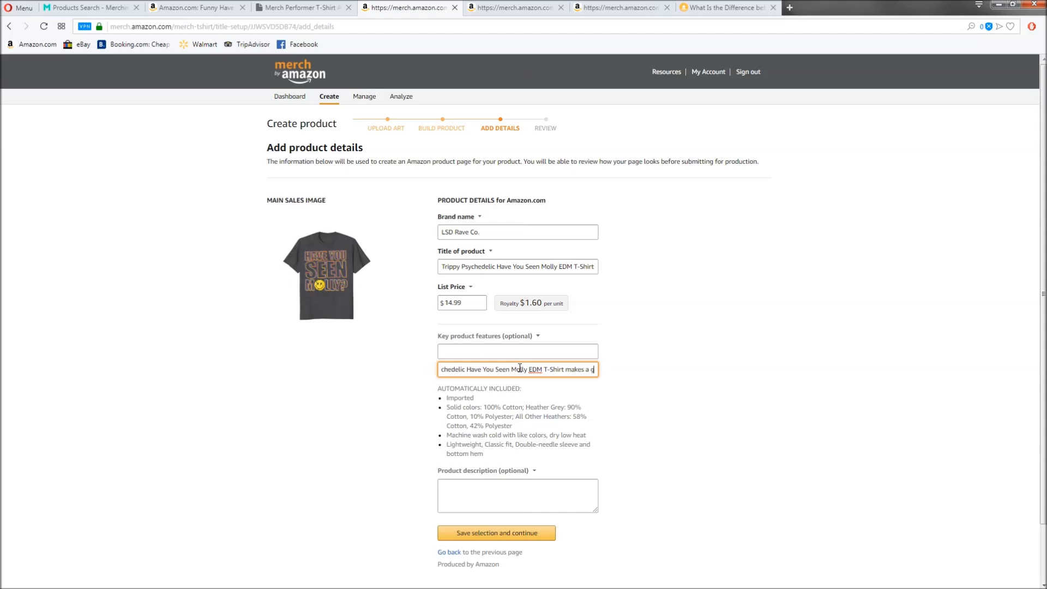
type("reat gift for")
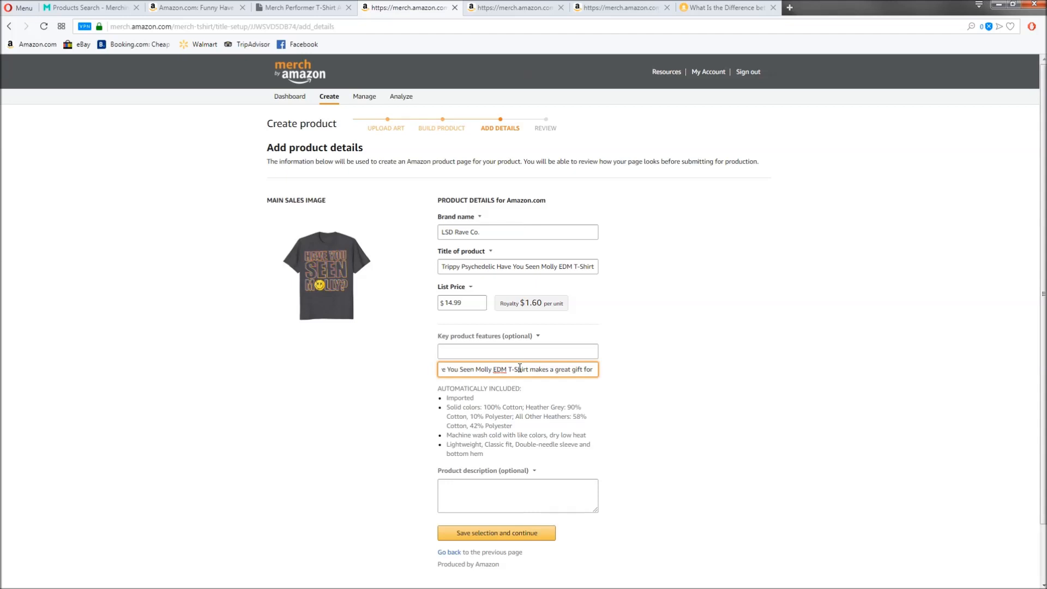
Using the unused keyword rave, finish the second key feature with "people who love to go to the local rave.".
key("alt+Tab")
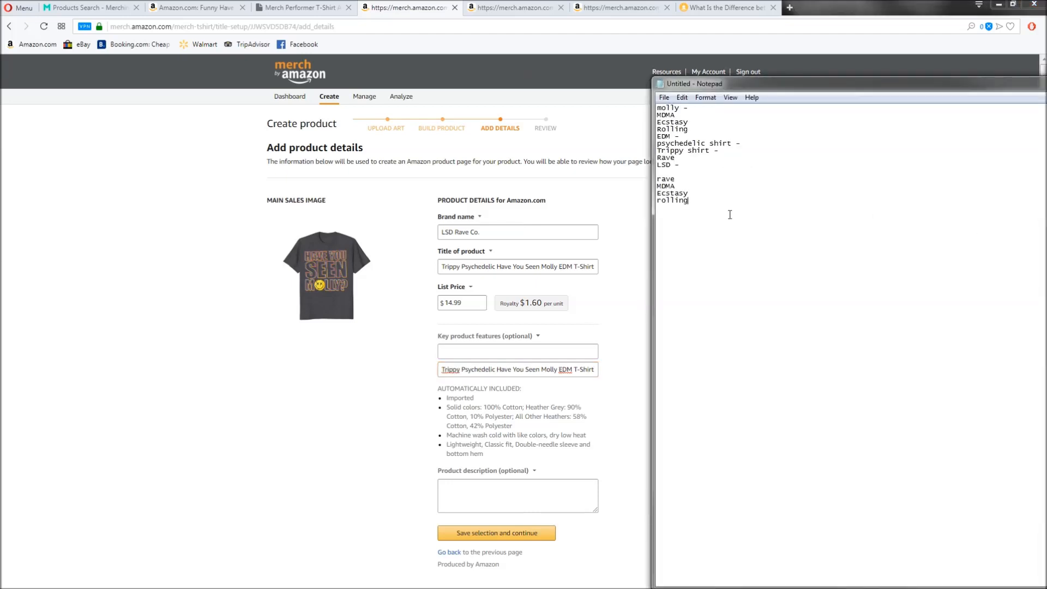
left_click_drag(680, 180, 643, 177)
left_click(589, 370)
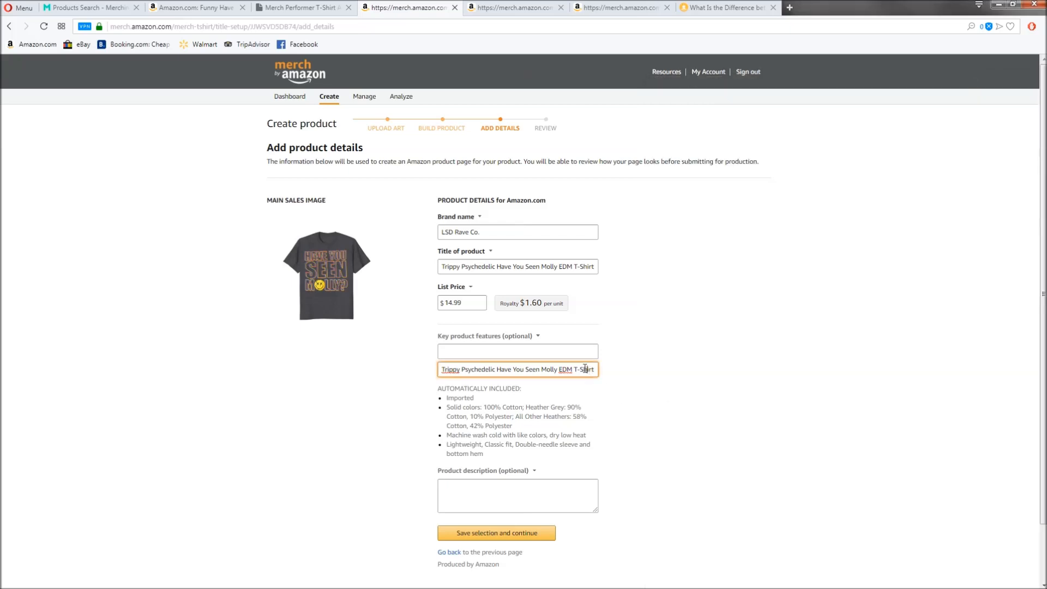
left_click_drag(584, 370, 601, 371)
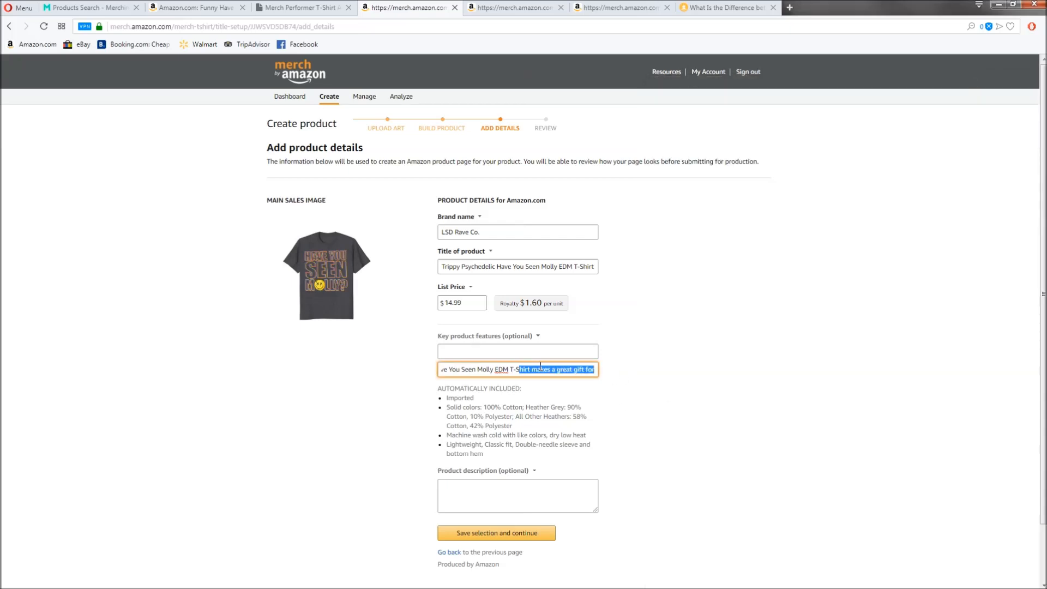
left_click(582, 369)
type("people who love to go to the local rave.")
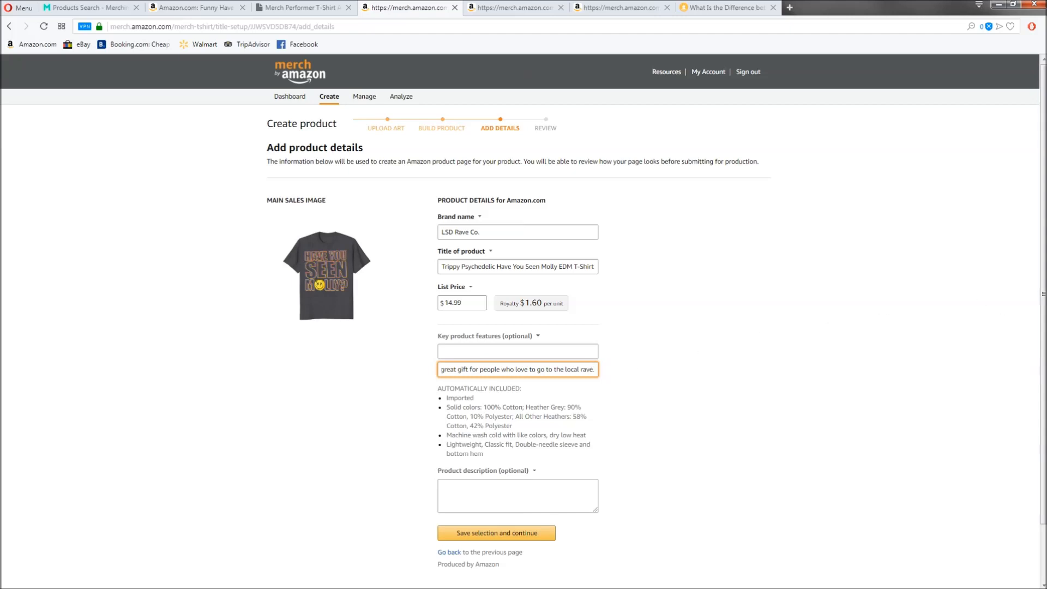
Review the full text of the second key feature and compare it with the product title.
key("ctrl+z")
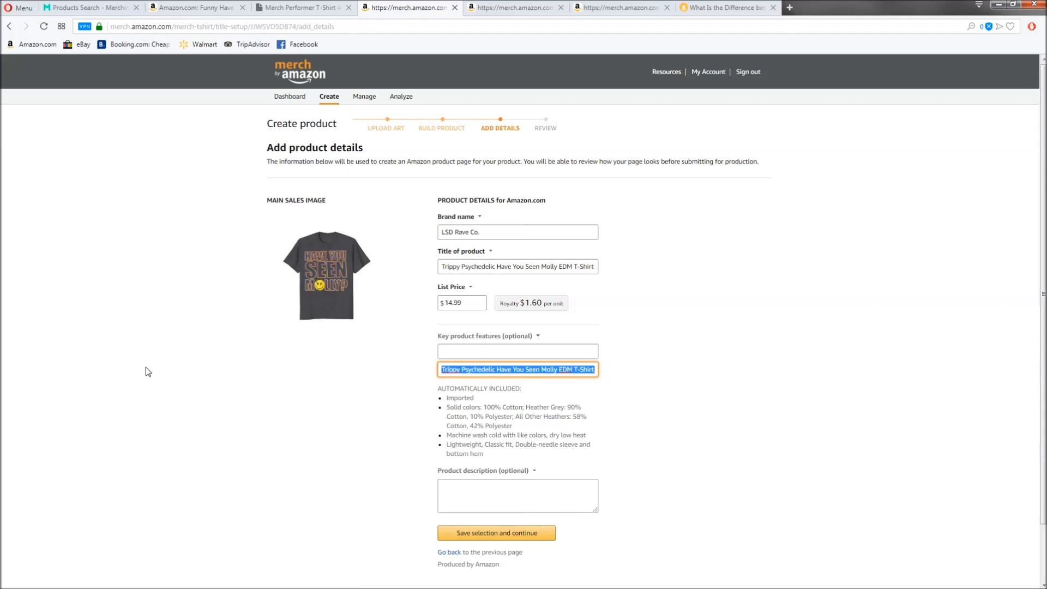
left_click(482, 371)
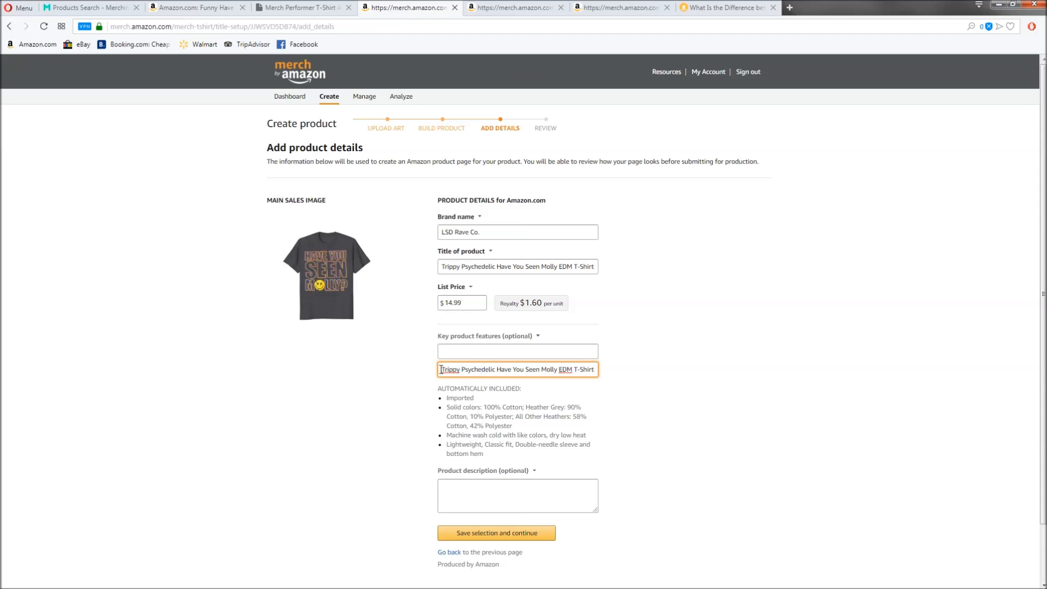
left_click_drag(440, 265, 625, 268)
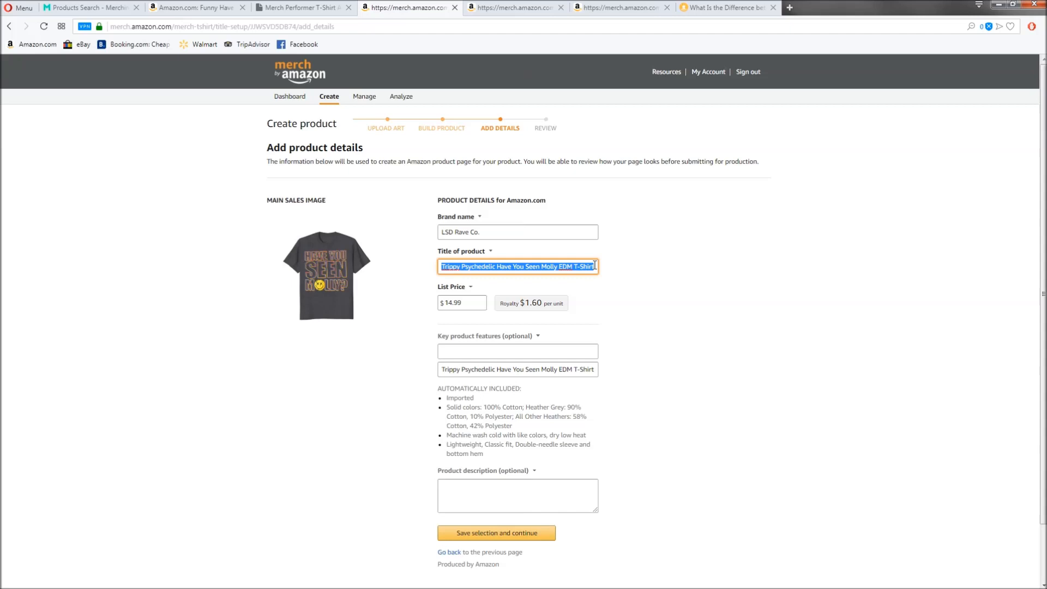
left_click_drag(441, 370, 701, 412)
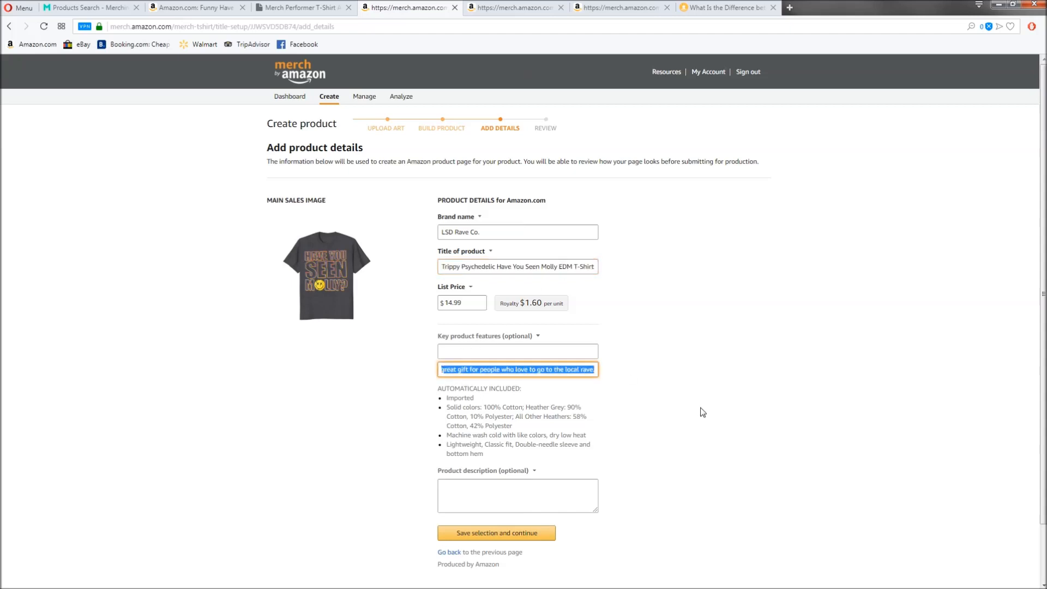
left_click(510, 372)
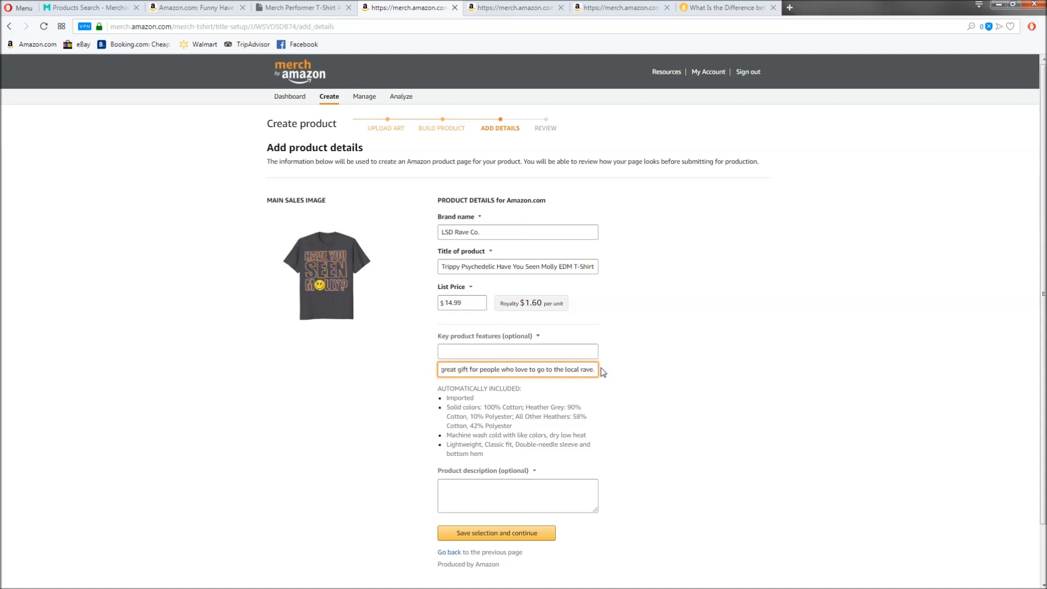
key("ctrl+z")
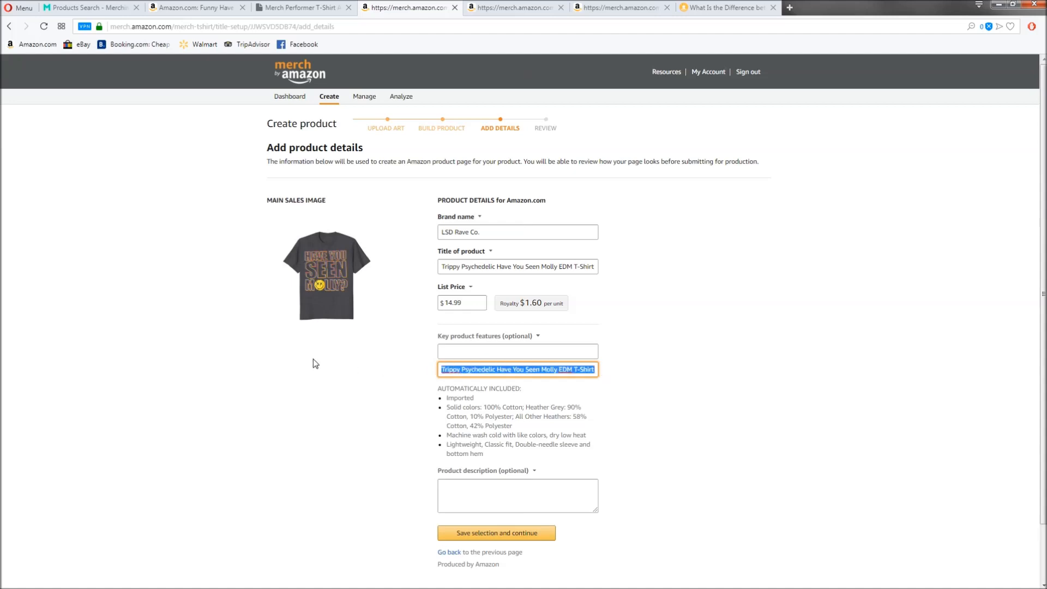
left_click(497, 371)
left_click_drag(593, 371, 590, 370)
key("ctrl+z")
left_click_drag(492, 267, 438, 268)
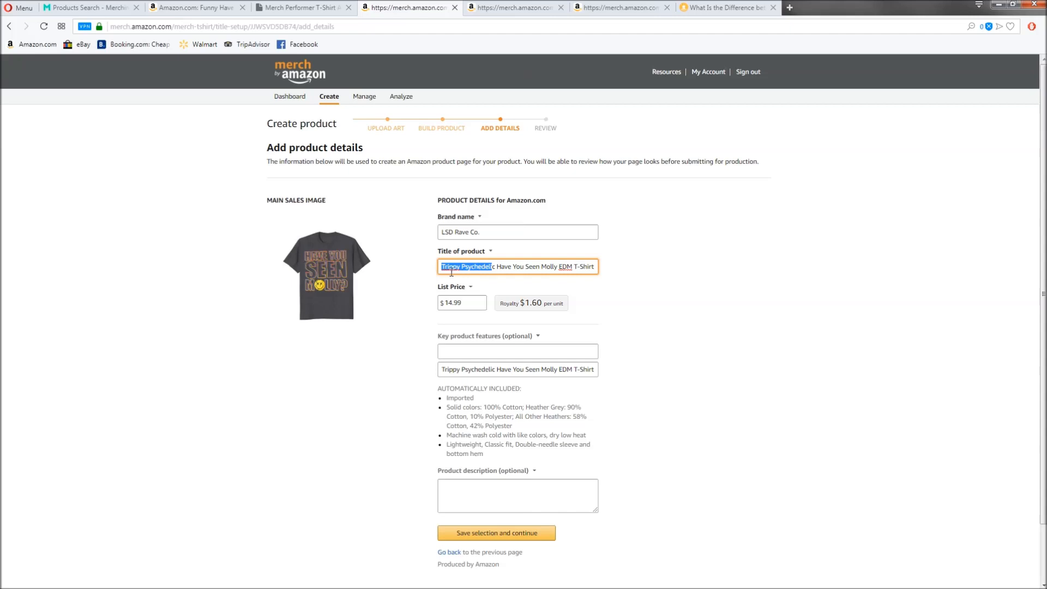
triple_click(570, 374)
key("ctrl+v")
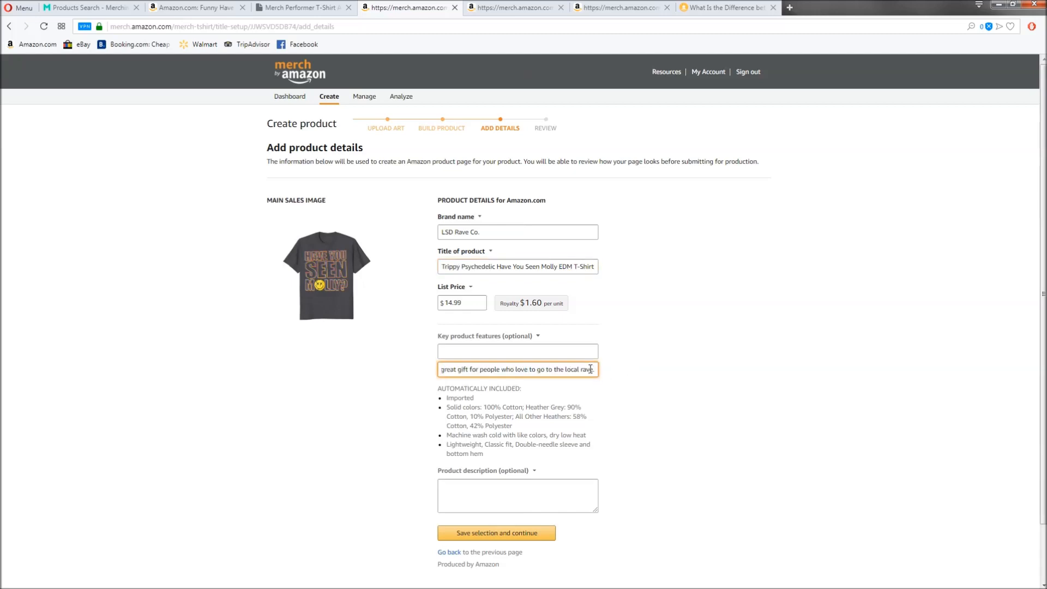
Mark rave as used with a dash in the unused keyword list and separate it from MDMA with blank lines.
left_click(488, 351)
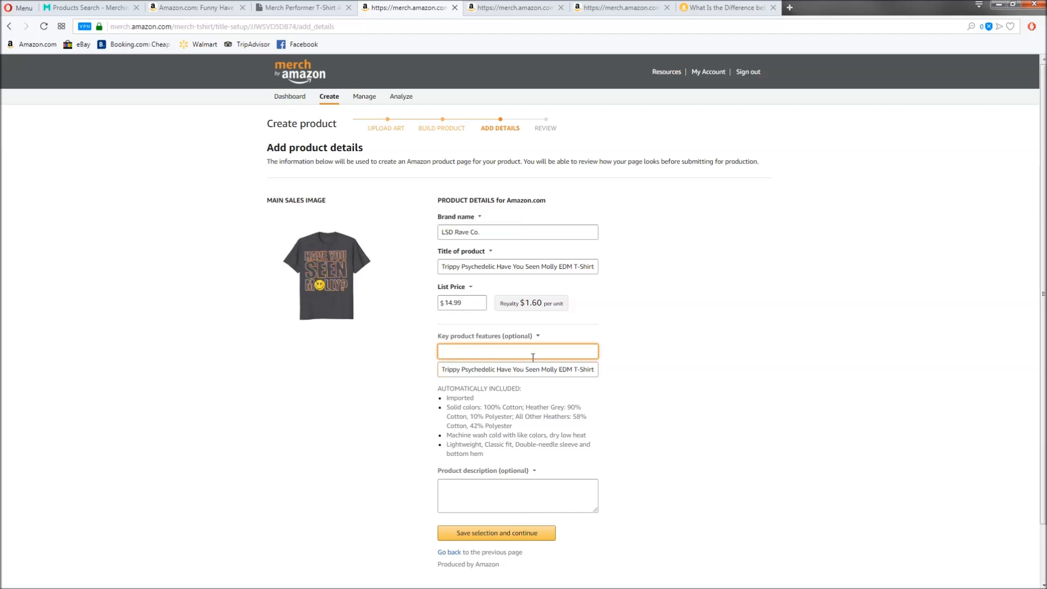
key("alt+Tab")
left_click(576, 191)
key("Return")
key("Return")
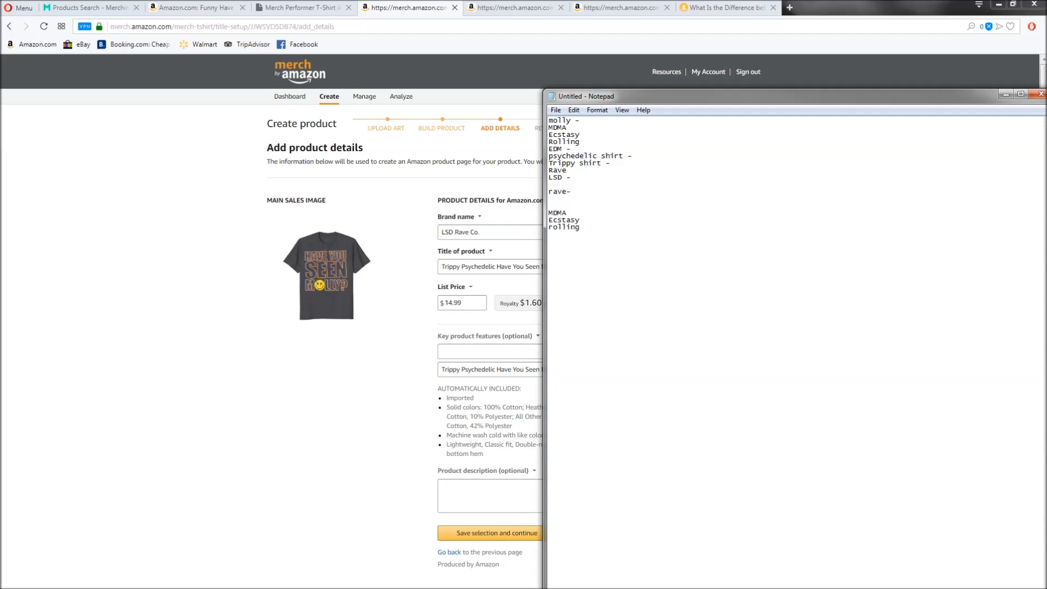
Review the Notepad keyword list, focusing on the unused keywords MDMA, Ecstasy and rolling.
left_click_drag(581, 228, 547, 212)
left_click(588, 216)
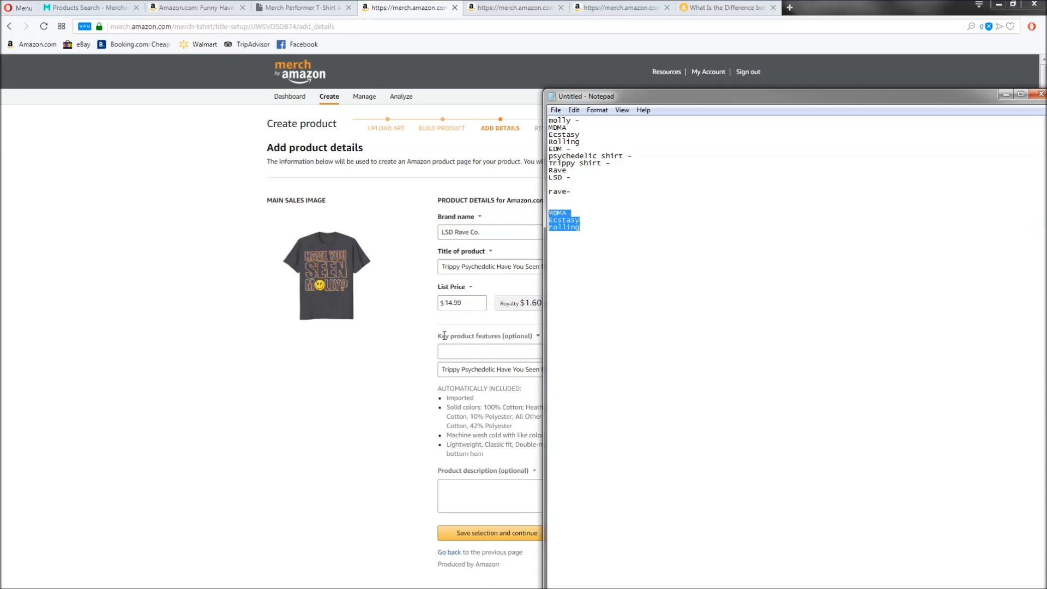
left_click(513, 487)
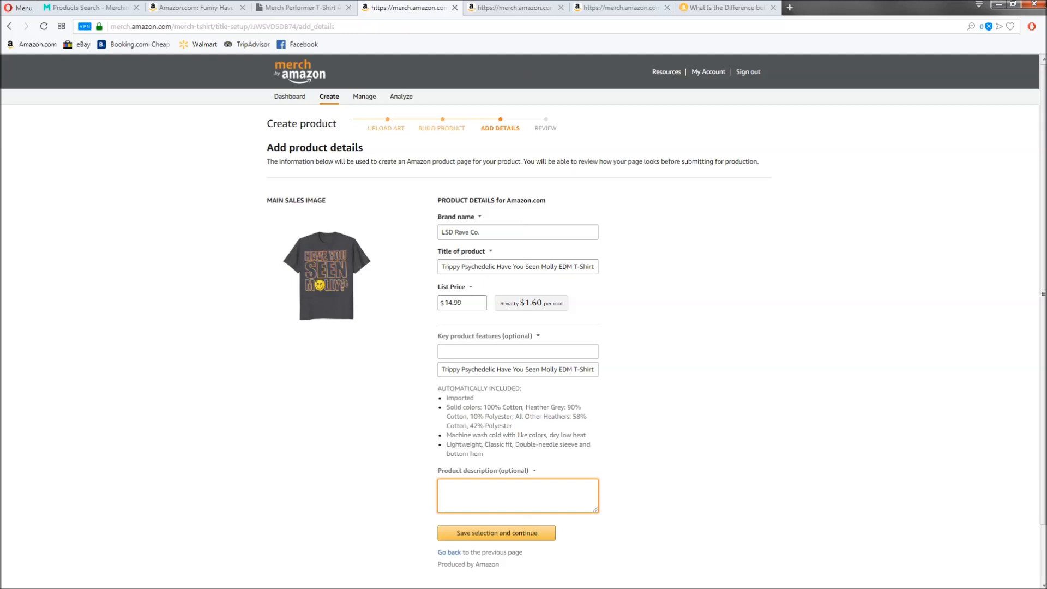
key("alt+Tab")
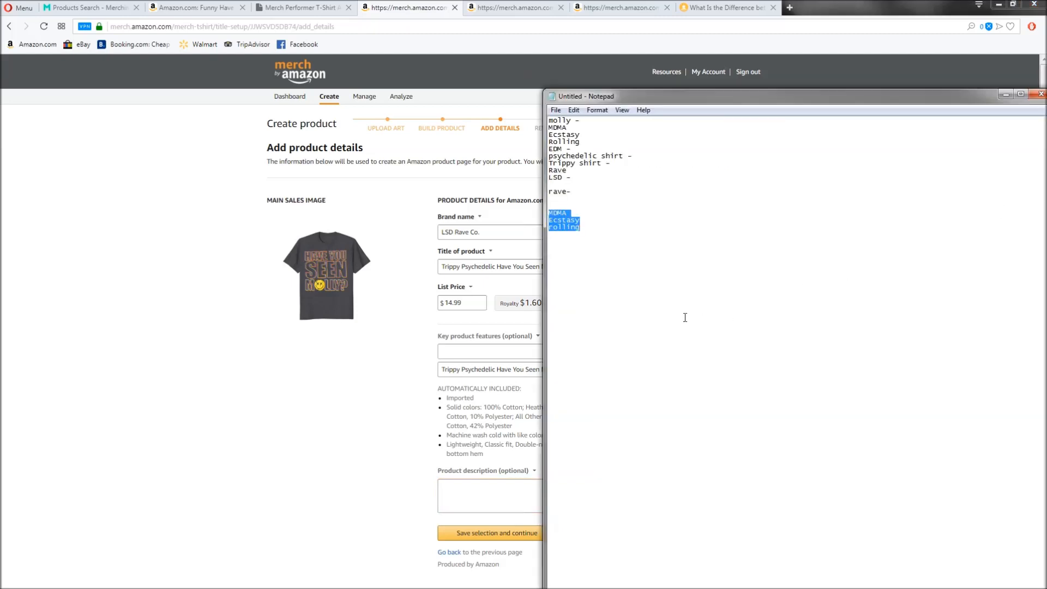
left_click(626, 270)
left_click_drag(596, 238, 555, 112)
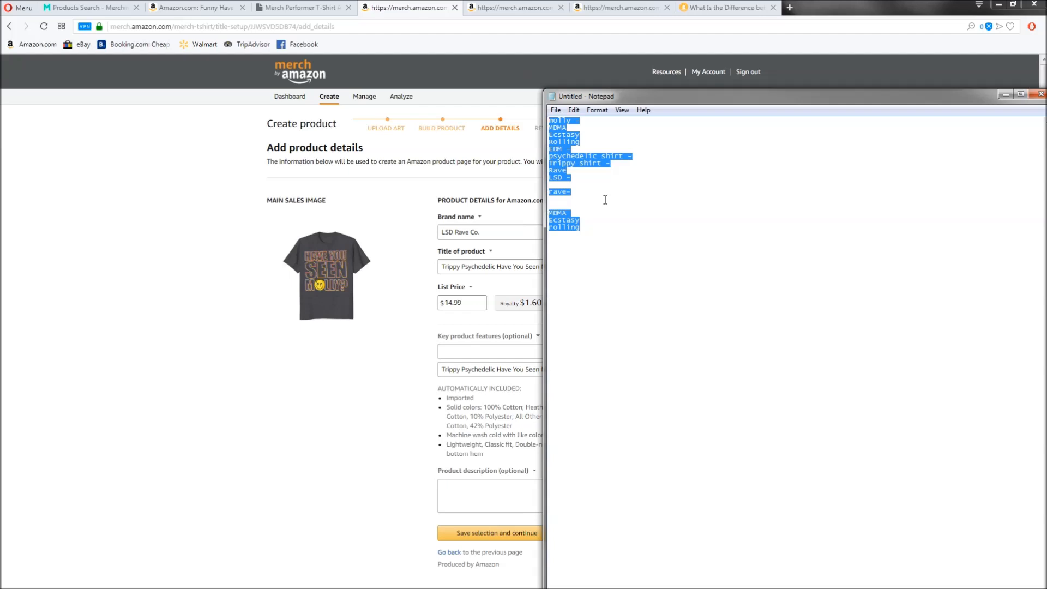
left_click(591, 201)
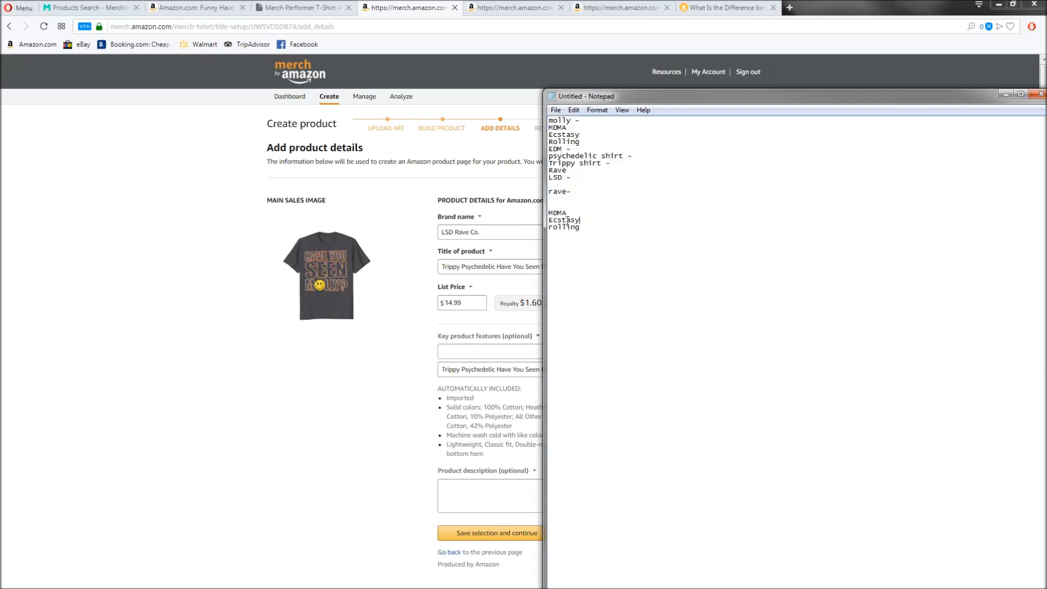
Begin the first key product feature with "This funny have you seen molly Ecstasy" and move the Notepad window clear of the form fields.
left_click(501, 352)
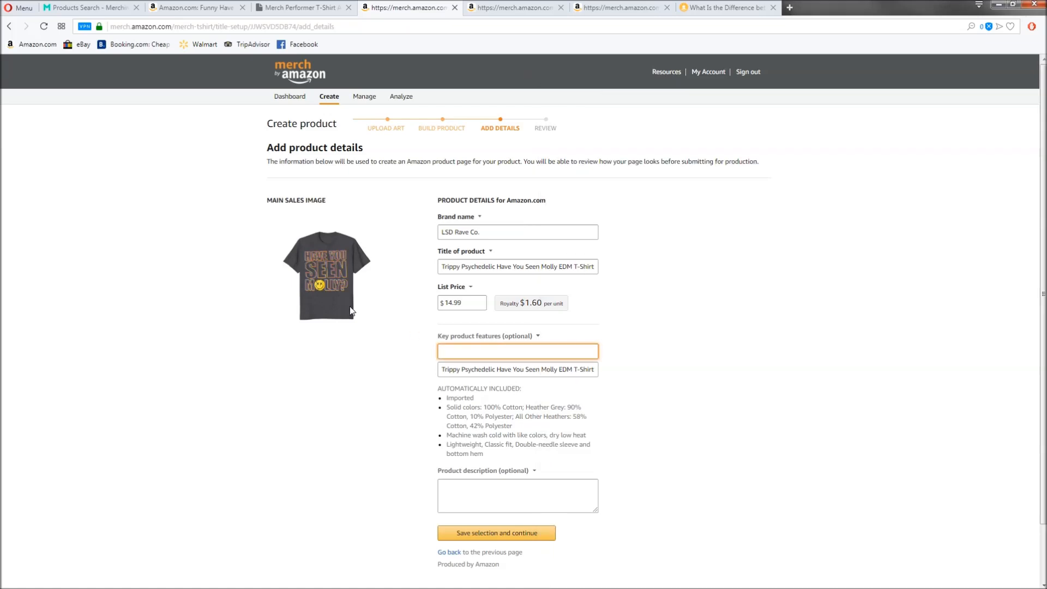
type("This funny Have you seen molly")
key("alt+Tab")
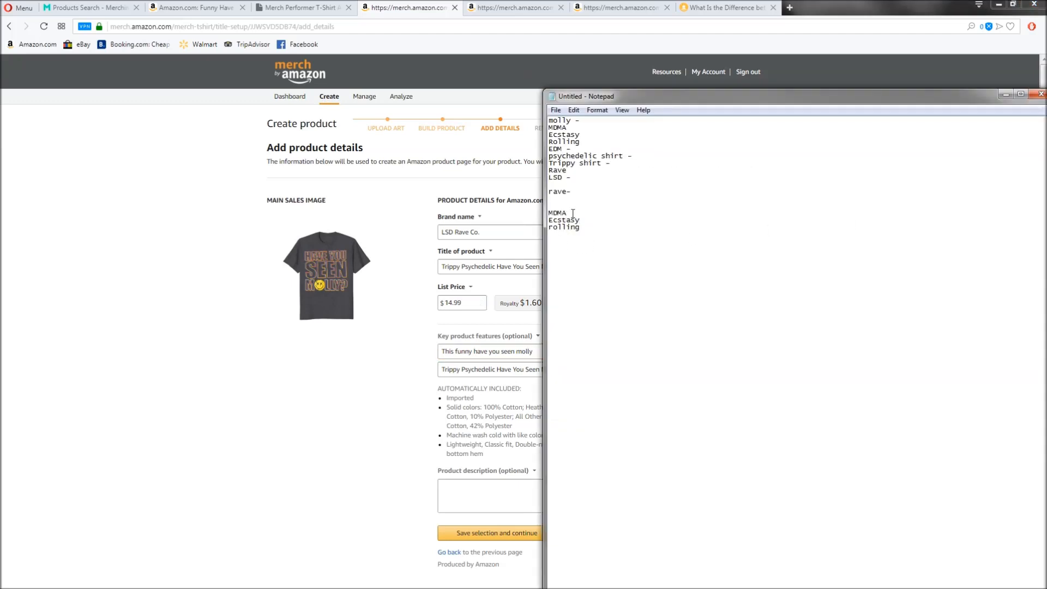
left_click_drag(643, 100, 799, 75)
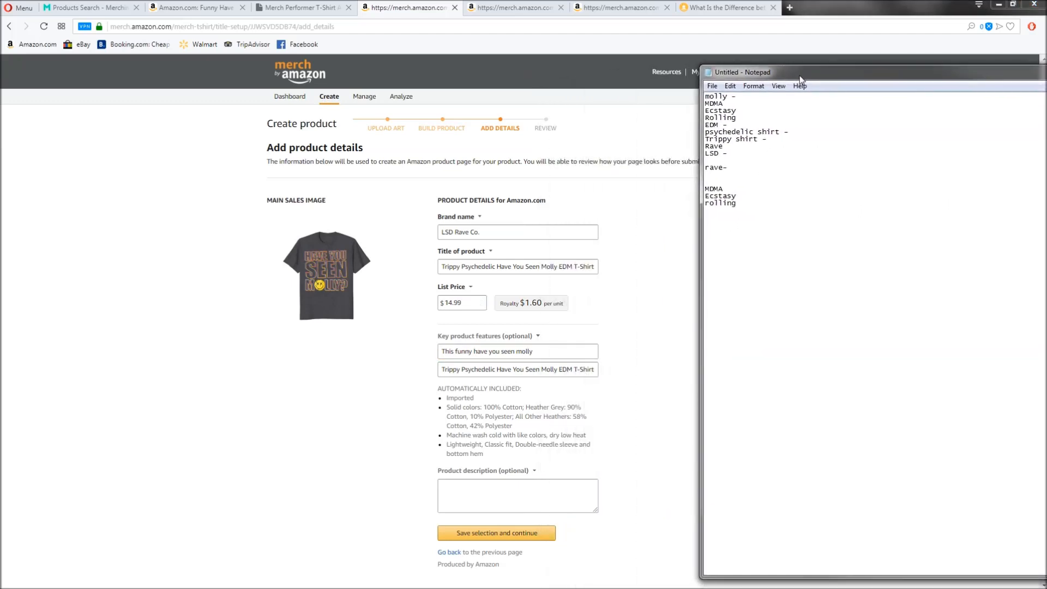
left_click(546, 351)
type("E")
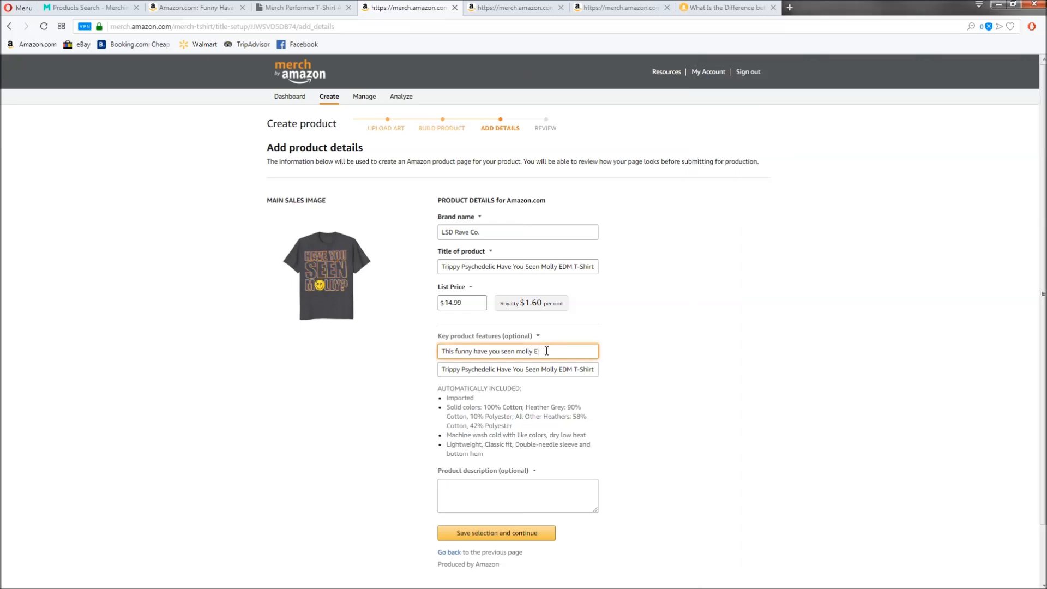
key("alt+Tab")
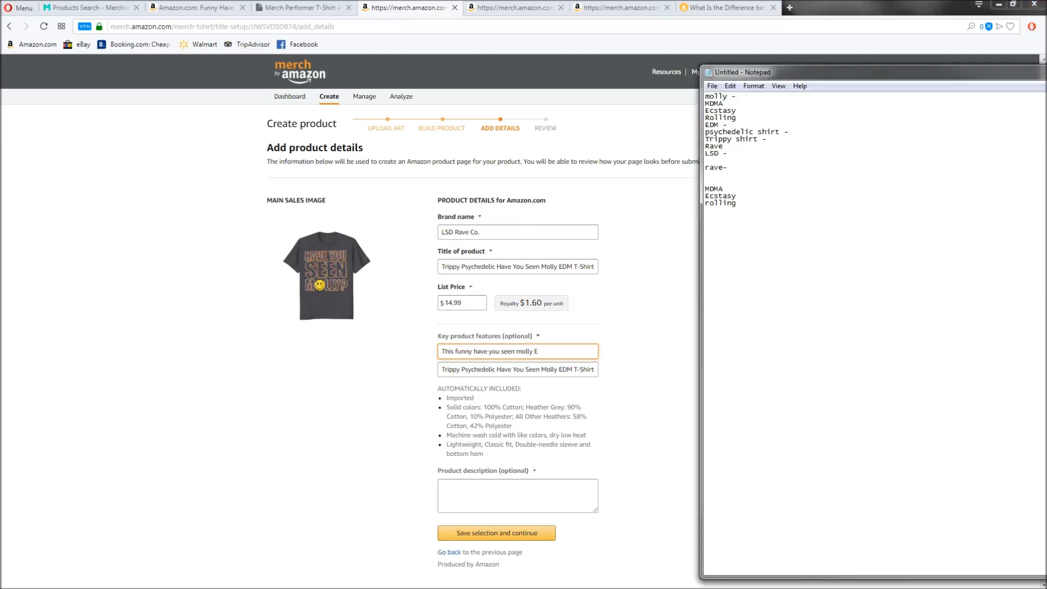
left_click(555, 352)
type("Ecstasy")
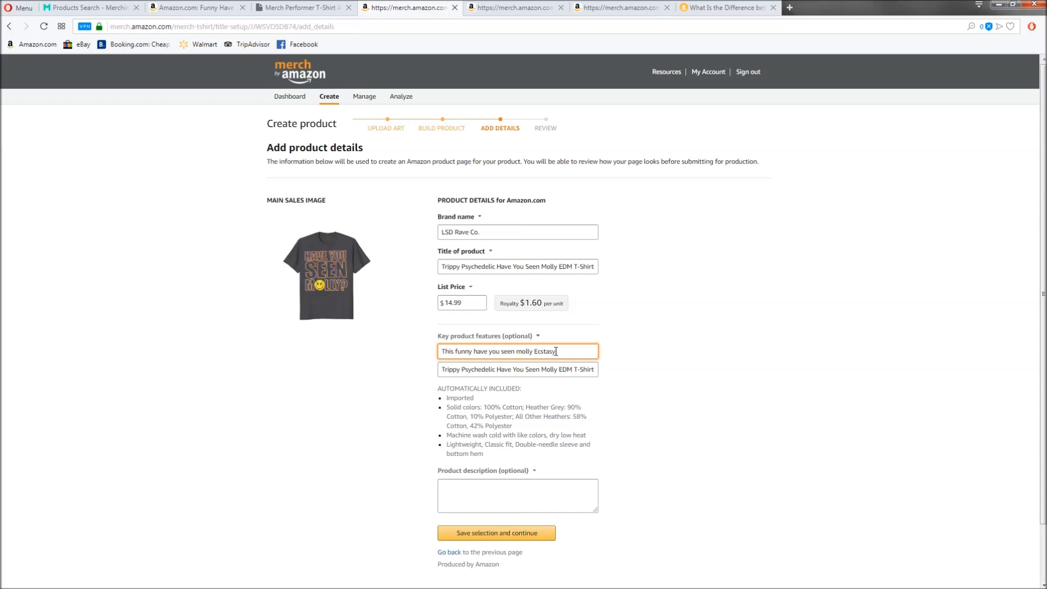
Complete the first key feature's sentence with "design is great for people who want to get a laugh while rolling at the club.".
type(" design")
type("is great for people who w")
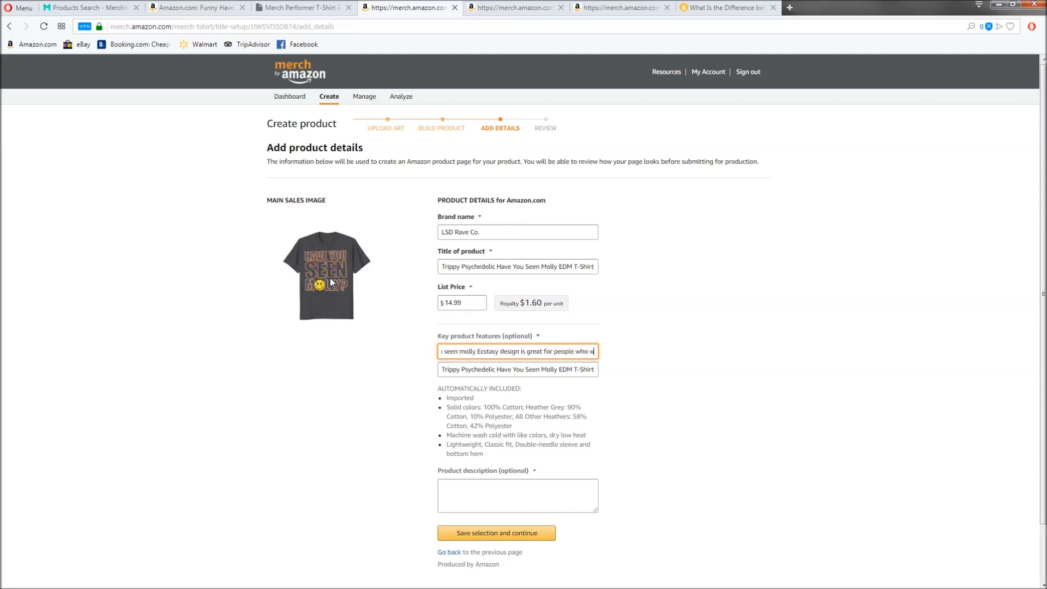
type("ant to get a laugh while rolling at the club")
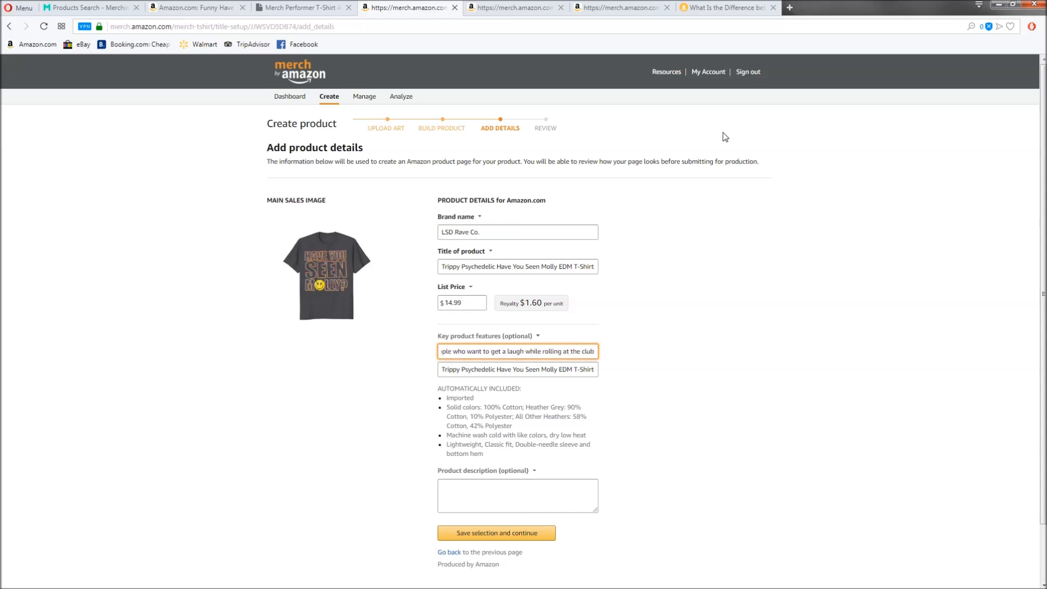
key("alt+Tab")
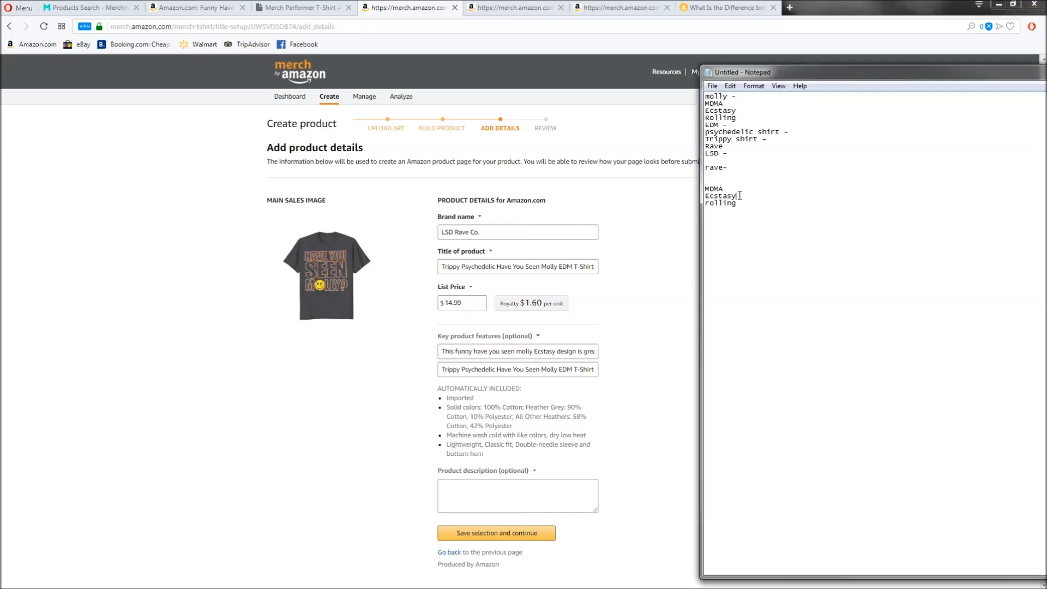
left_click(578, 353)
left_click(596, 351)
type(".")
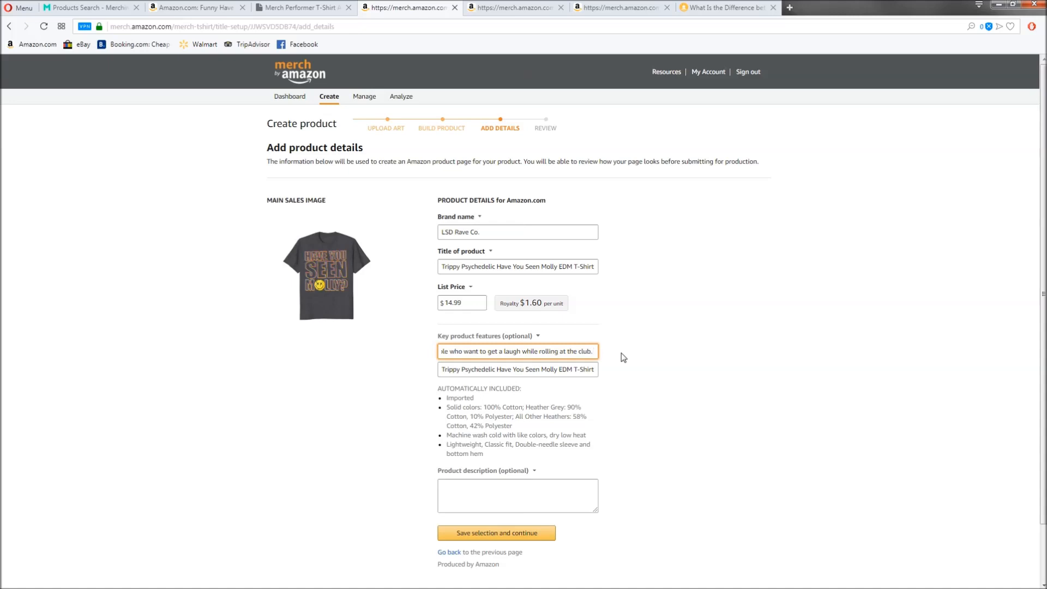
Mark Ecstasy and rolling as used with dashes in the Notepad list of unused keywords.
key("alt+Tab")
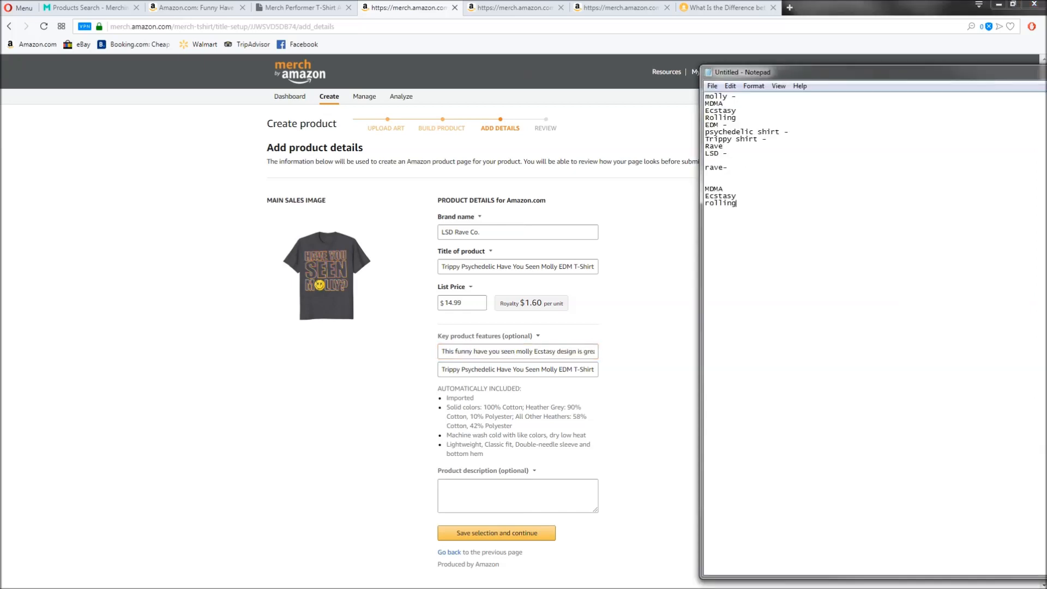
left_click(736, 196)
type("-")
left_click(769, 203)
Read through the first key feature and append "If you know someone that is taking MDMA, they would appreciate this drug humor.".
left_click_drag(576, 352, 659, 351)
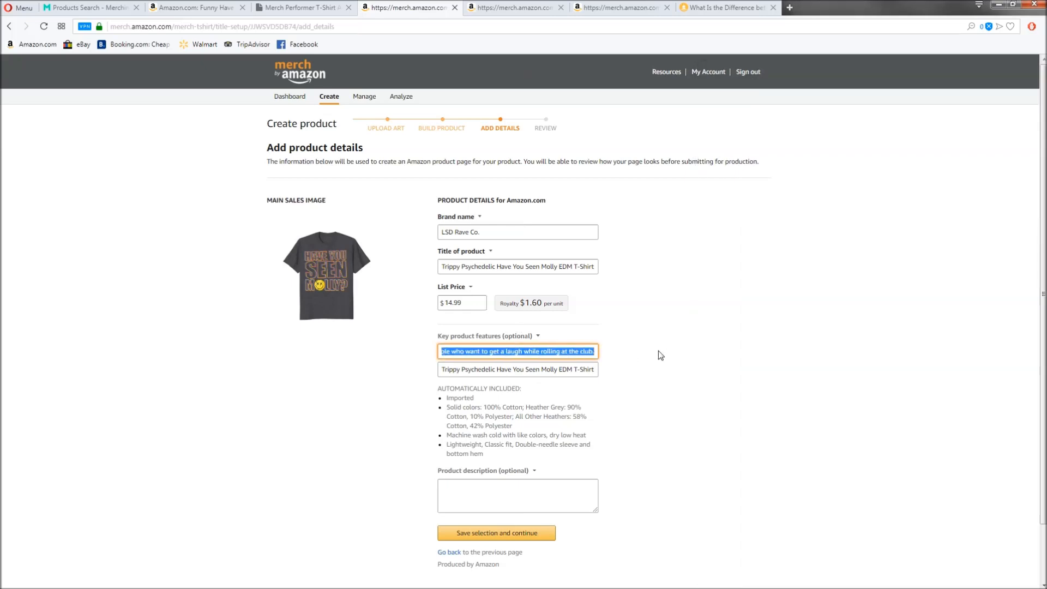
left_click(595, 353)
left_click_drag(557, 351, 373, 351)
left_click(482, 351)
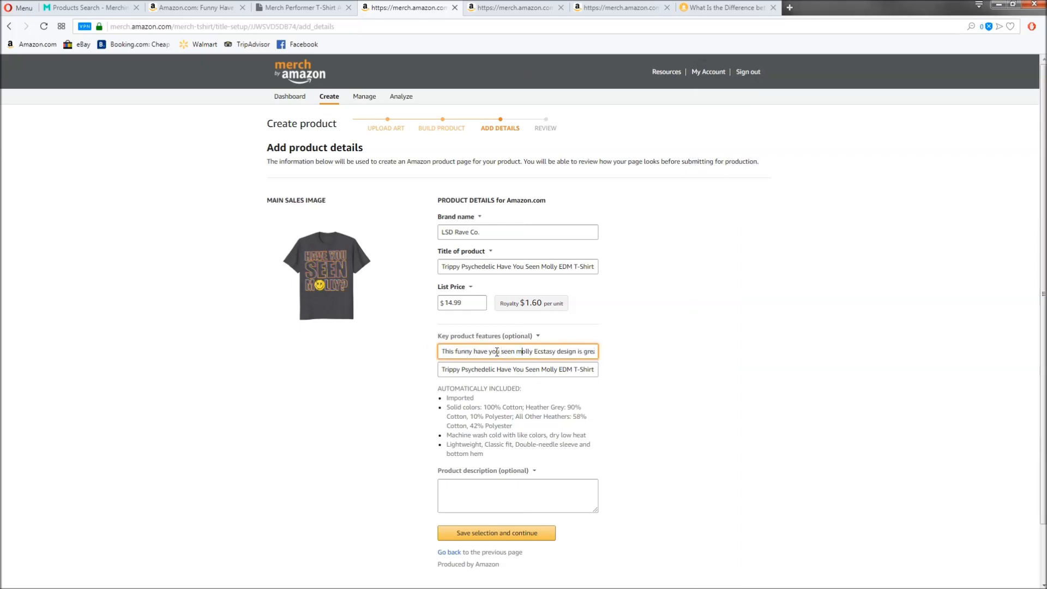
key("Right")
key("Right")
key("Right")
key("Right")
key("Right")
key("Right")
key("Right")
key("Right")
key("Right")
key("Right")
key("Right")
key("Right")
key("Right")
key("Right")
key("Right")
key("Right")
key("Right")
key("Right")
key("Right")
key("Right")
key("Right")
key("Right")
key("Right")
key("Right")
key("Right")
key("Right")
key("Right")
key("Right")
key("Right")
key("Right")
key("Right")
key("Right")
key("Right")
key("Right")
key("Right")
key("Right")
key("Right")
key("Right")
key("Right")
key("Right")
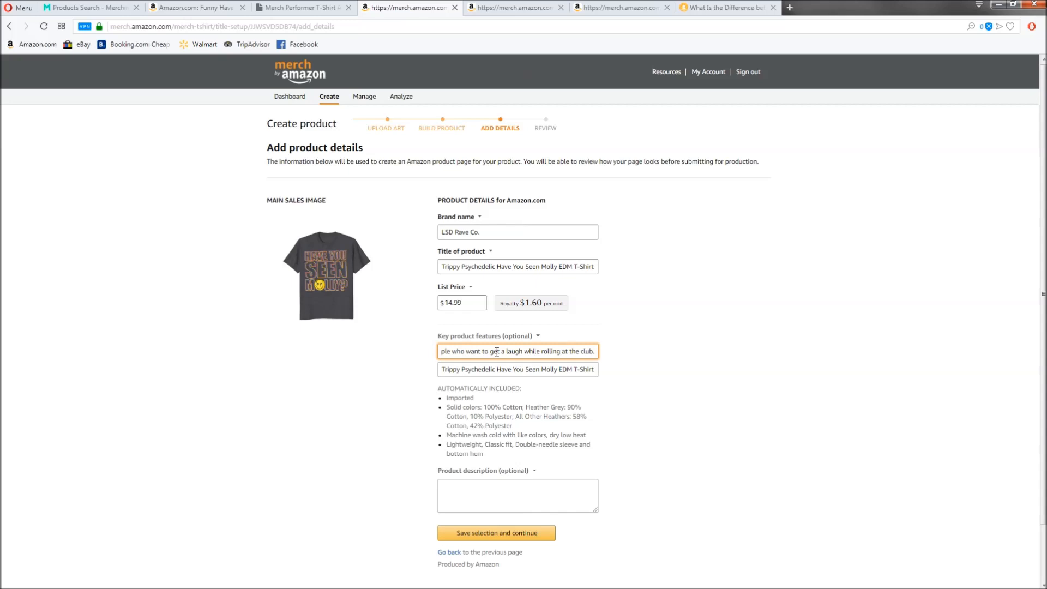
type("If you know someone")
type(" that is")
type(" taking MDMA.")
type(" they would apprec")
type("iate")
type(" th")
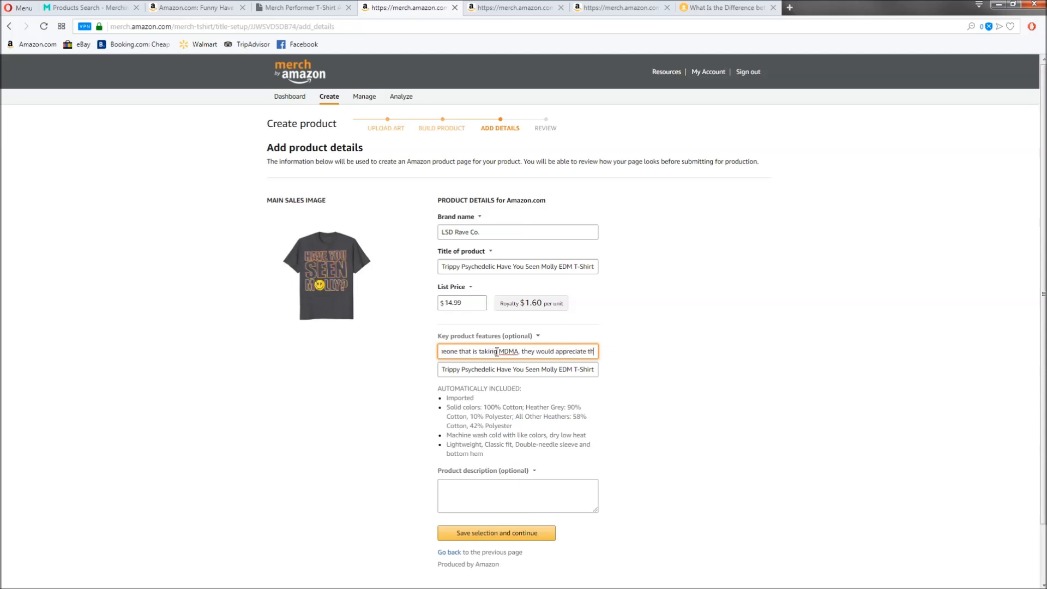
type("is drug humor")
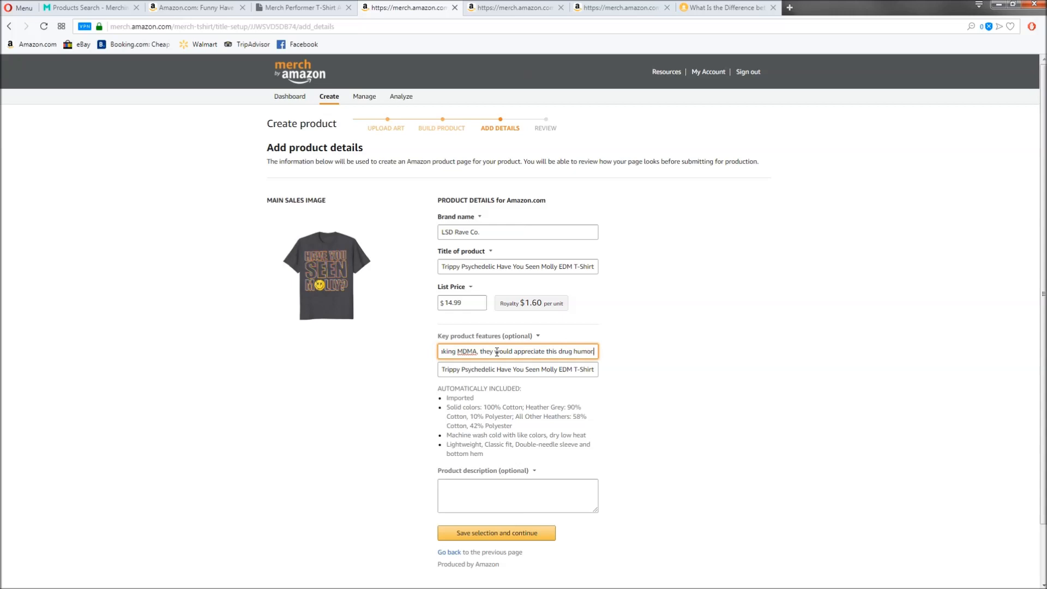
Copy the first key feature's full text into the product description and enlarge the description box to show all of it.
left_click_drag(595, 351, 344, 351)
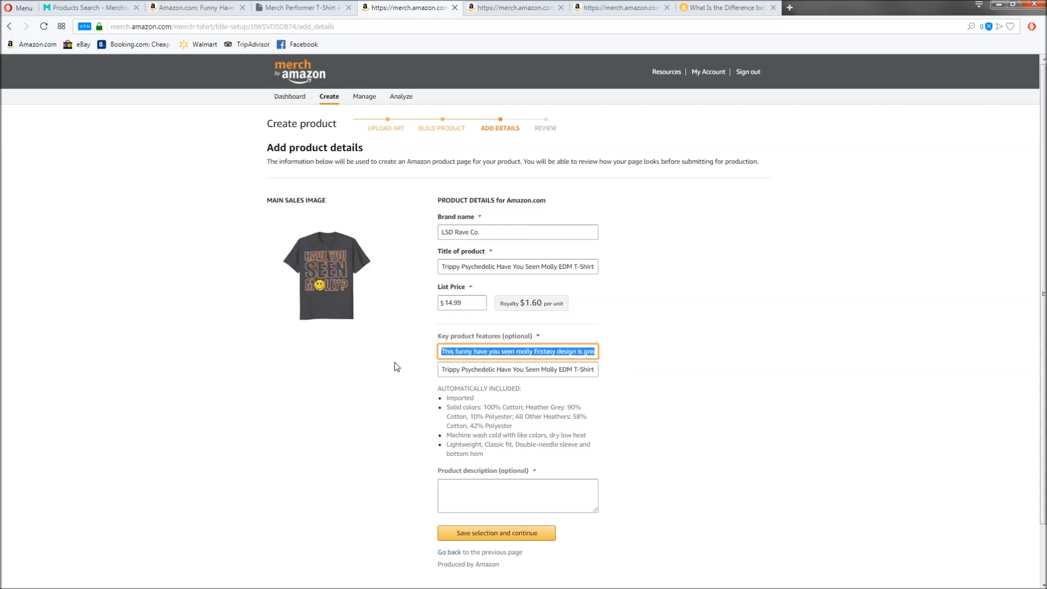
left_click(516, 497)
key("ctrl+v")
left_click_drag(596, 513, 637, 568)
scroll(666, 462, "down", 2)
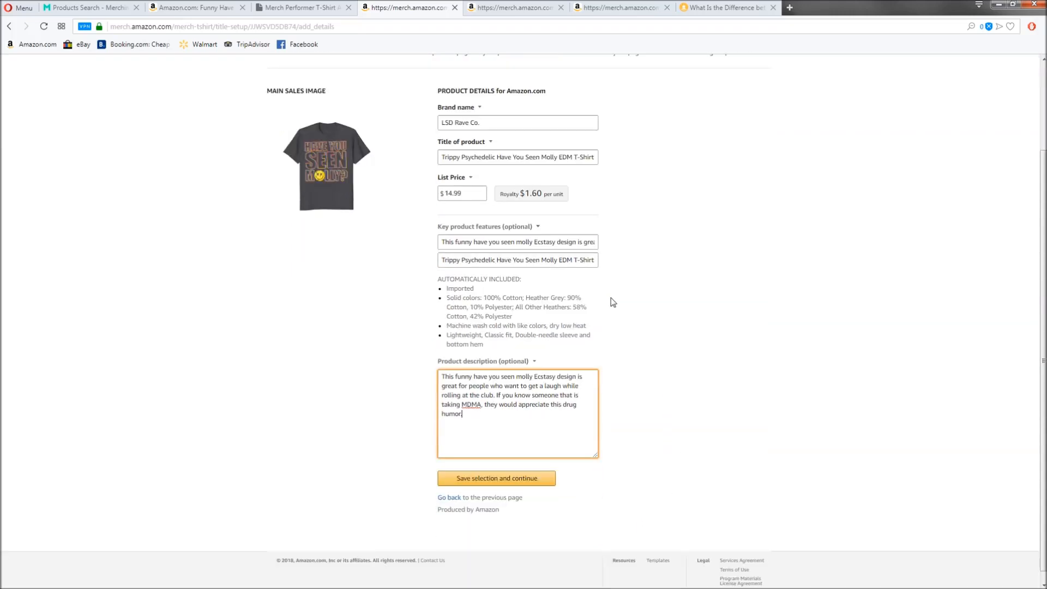
Review the brand name, product title and full text of both key product features.
left_click(474, 121)
triple_click(474, 121)
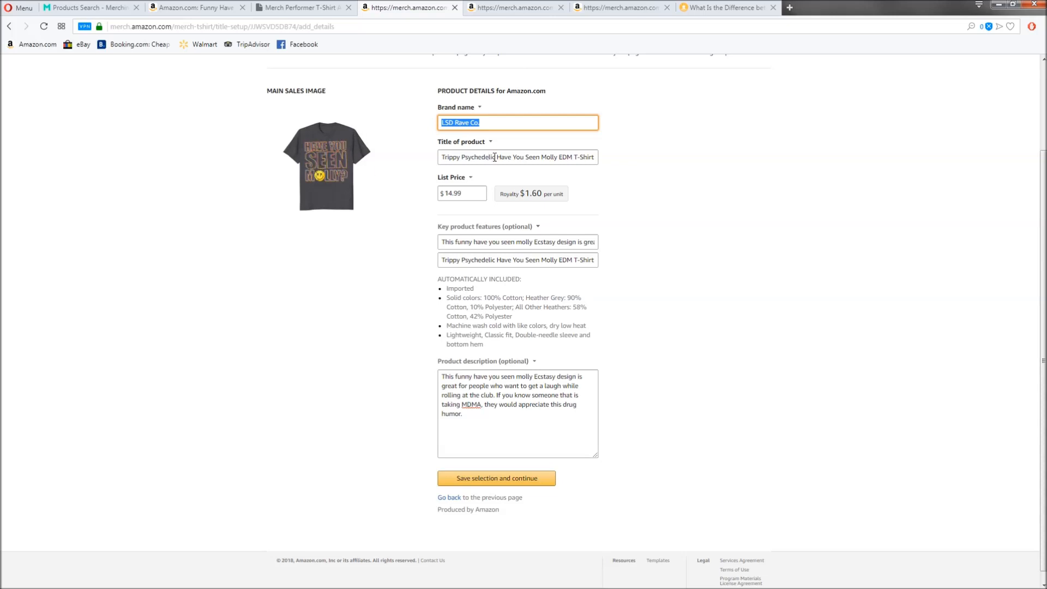
left_click_drag(495, 157, 427, 161)
left_click(543, 158)
left_click_drag(573, 160, 637, 161)
left_click(597, 160)
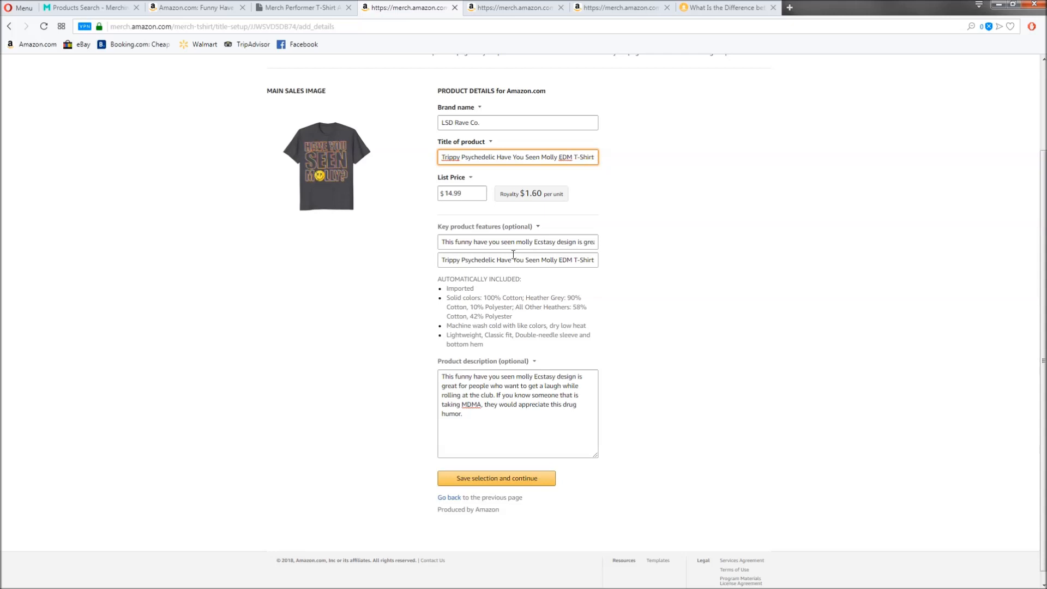
left_click_drag(595, 157, 395, 155)
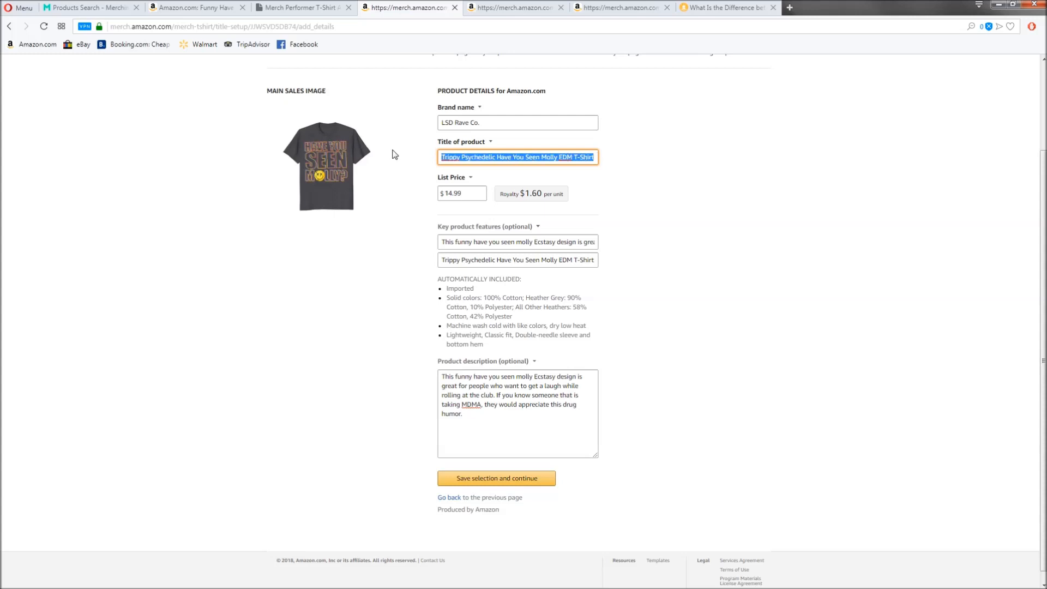
left_click_drag(443, 256, 654, 264)
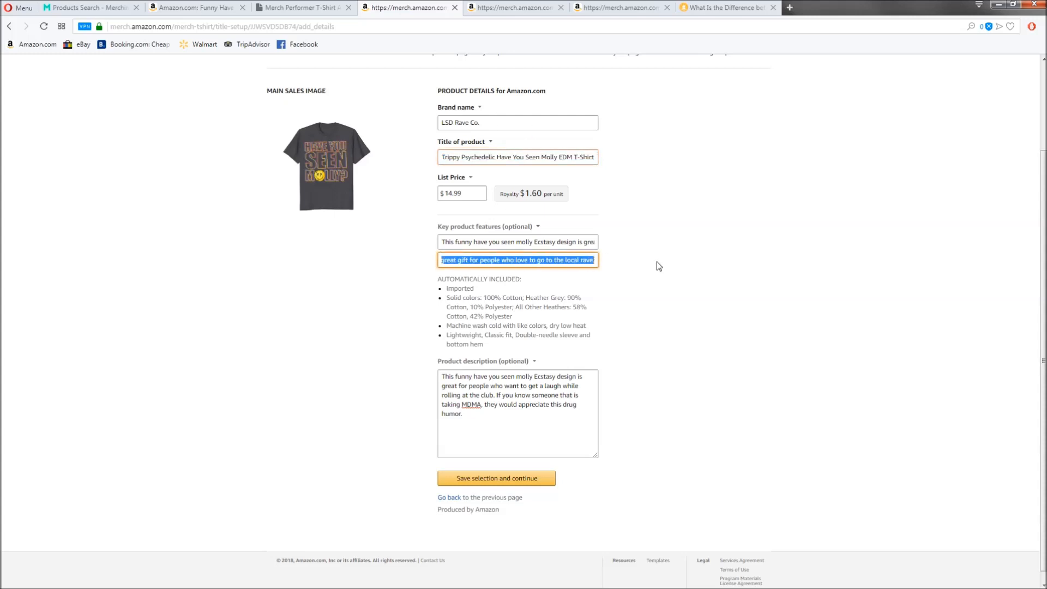
left_click(492, 262)
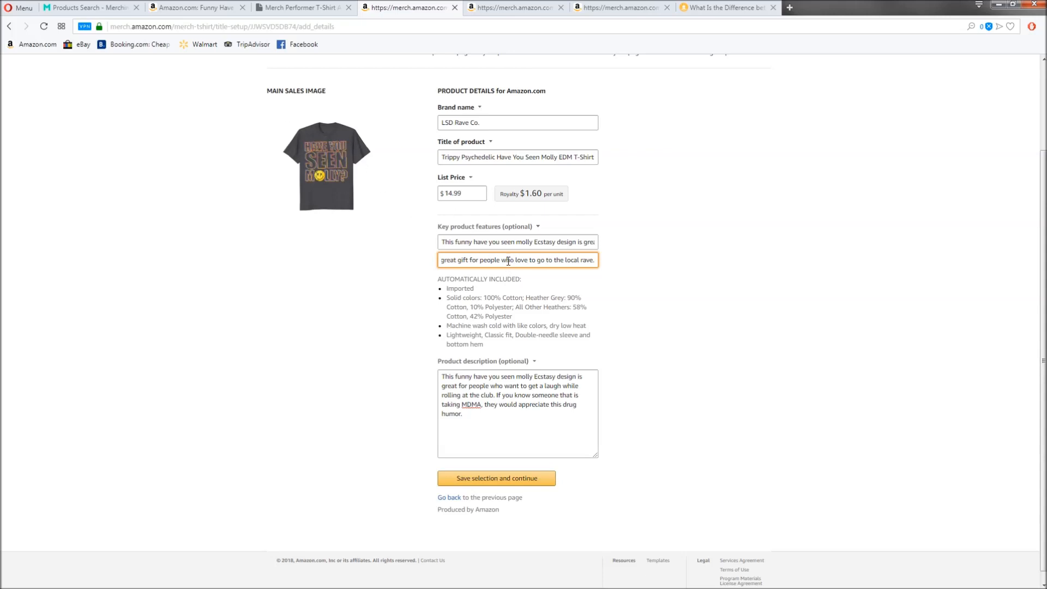
left_click_drag(509, 261, 666, 271)
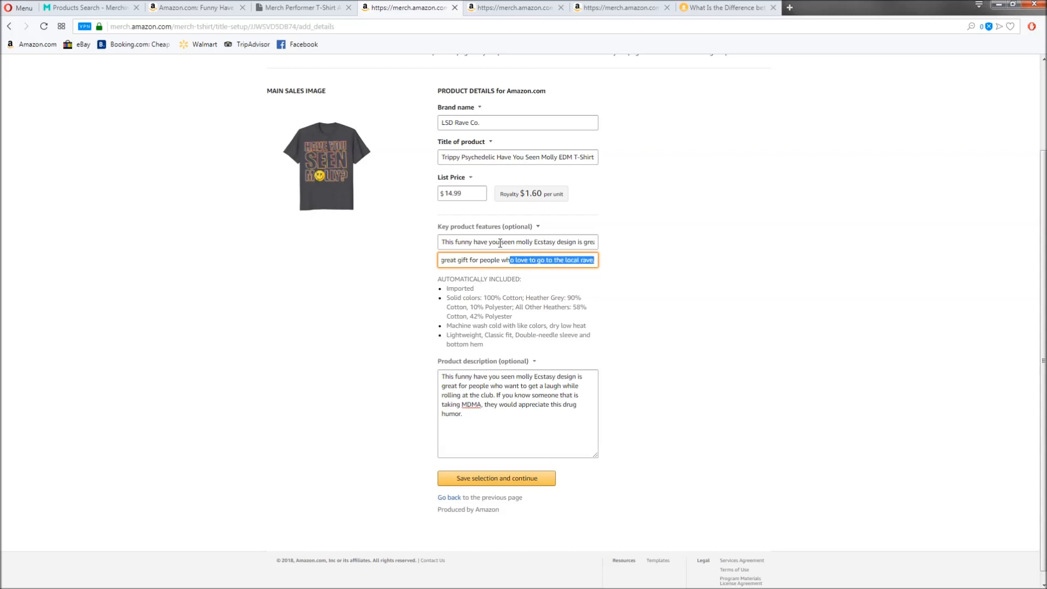
left_click_drag(439, 241, 617, 248)
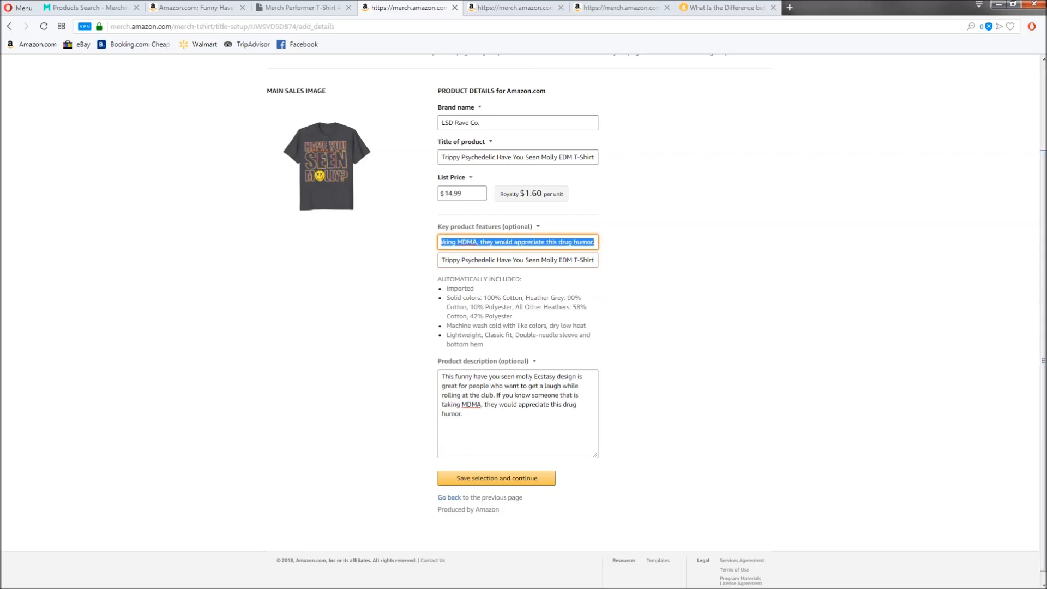
Check the product description against the Notepad keyword list and save the product details to continue.
key("alt+Tab")
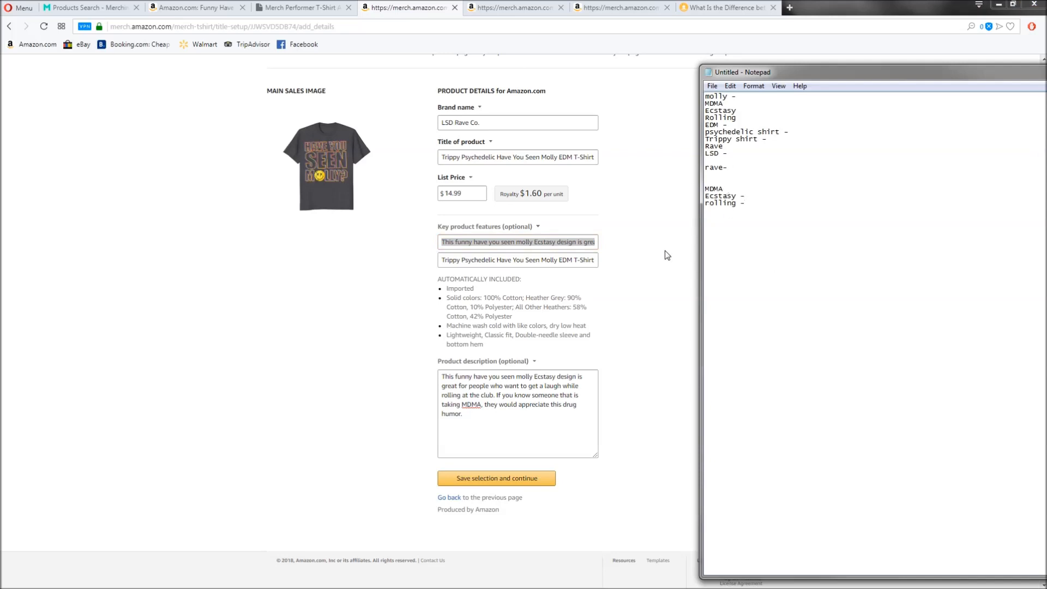
left_click(464, 389)
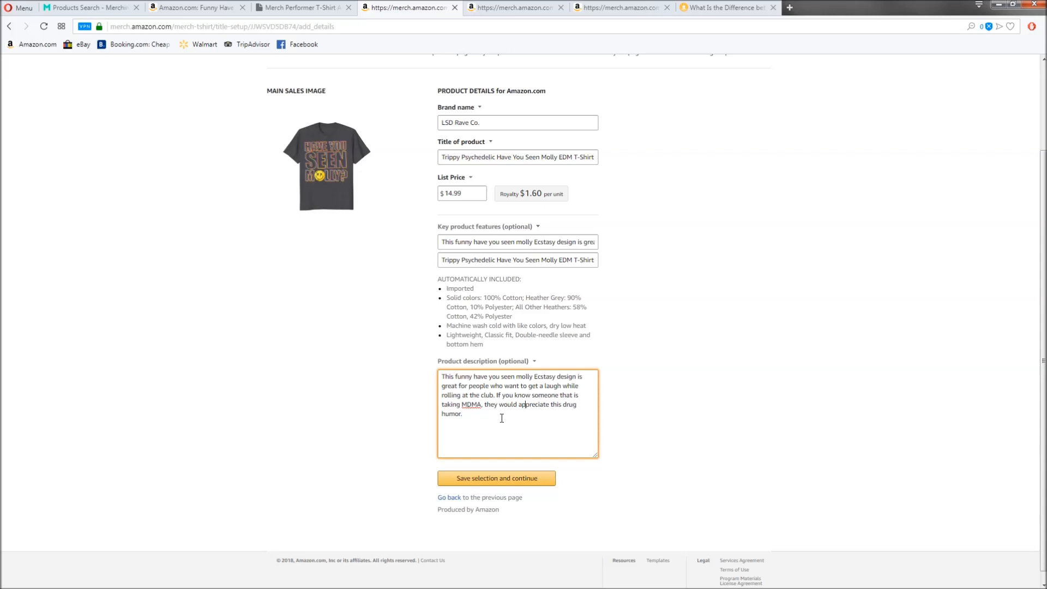
left_click(517, 478)
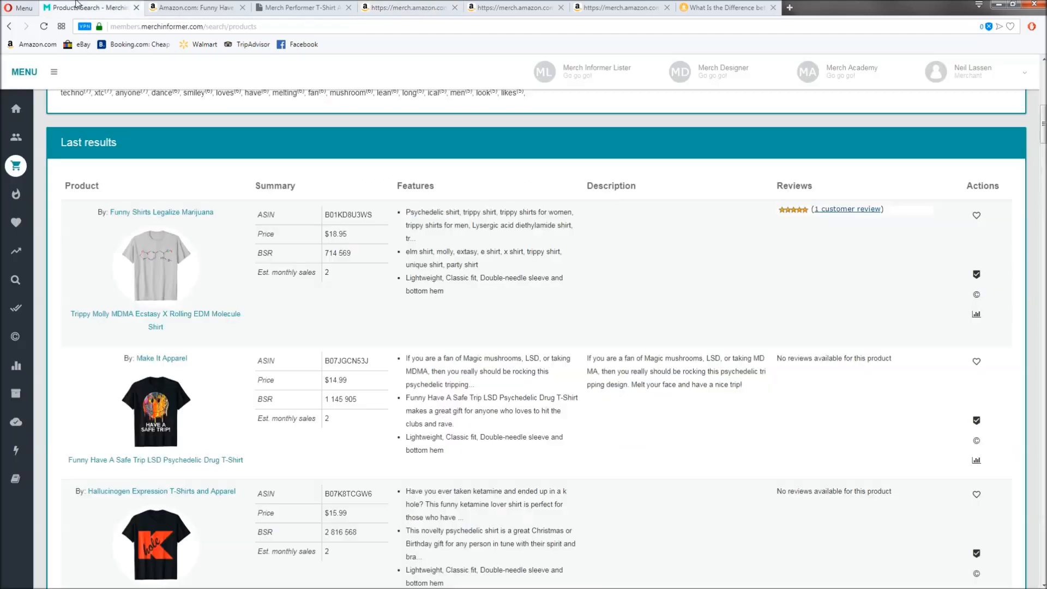
From the Merch Informer results, open the Trippy Molly MDMA molecule shirt and Funny Have A Safe Trip LSD shirt listings, and view the molecule shirt.
left_click(88, 7)
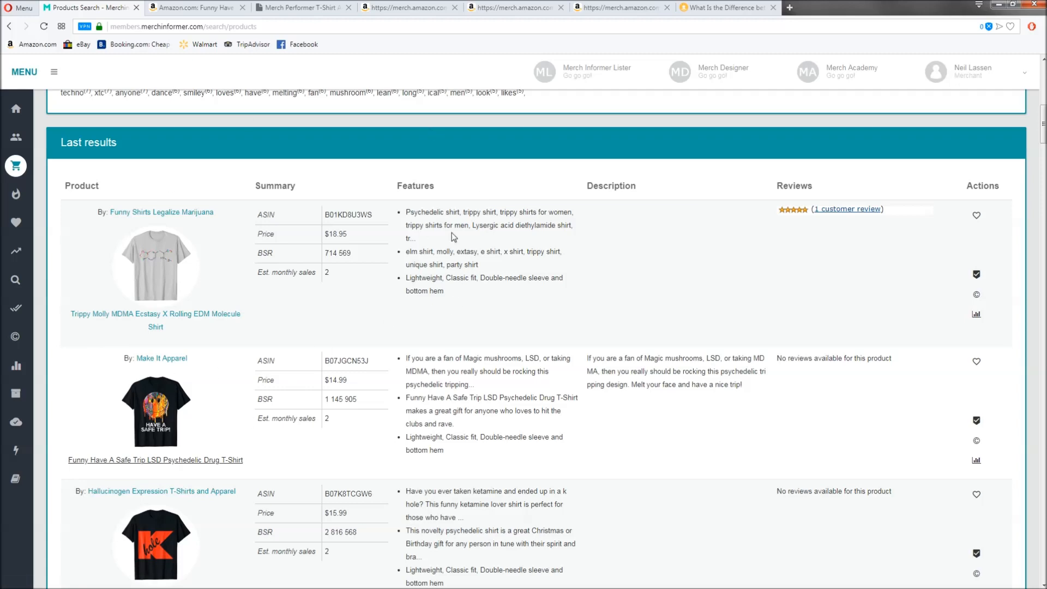
middle_click(156, 314)
middle_click(155, 459)
left_click(185, 8)
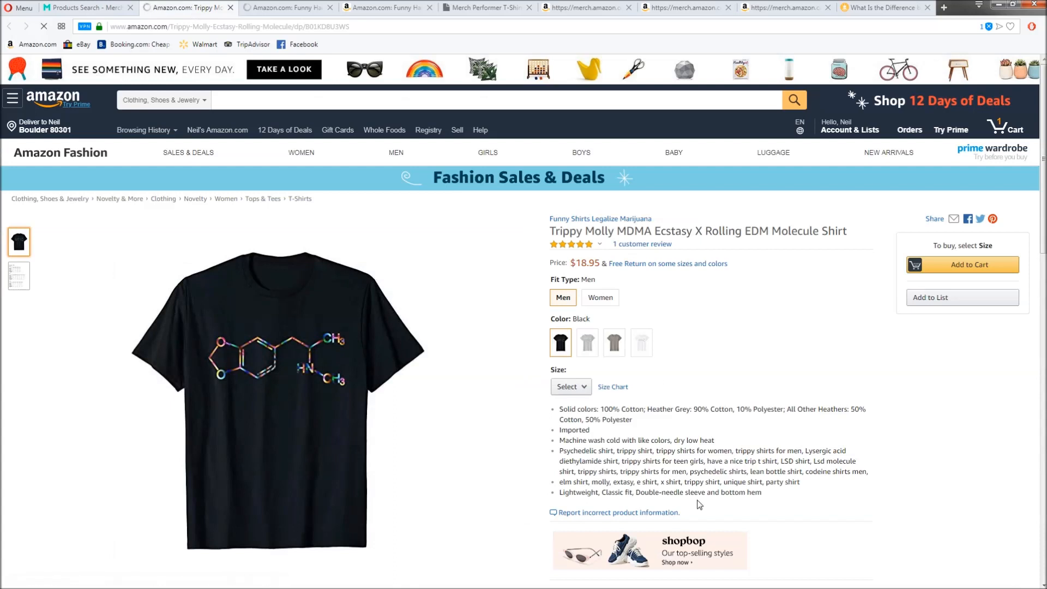
Examine the molecule shirt listing's keyword-filled feature bullet, including the word Lysergic, and its product title.
left_click_drag(867, 471, 593, 451)
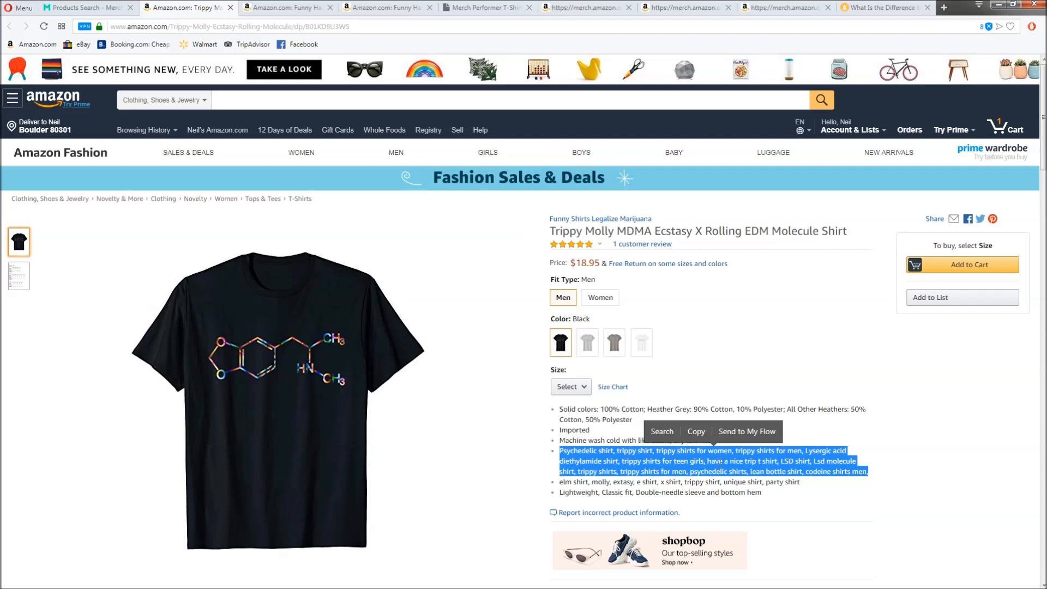
left_click(811, 449)
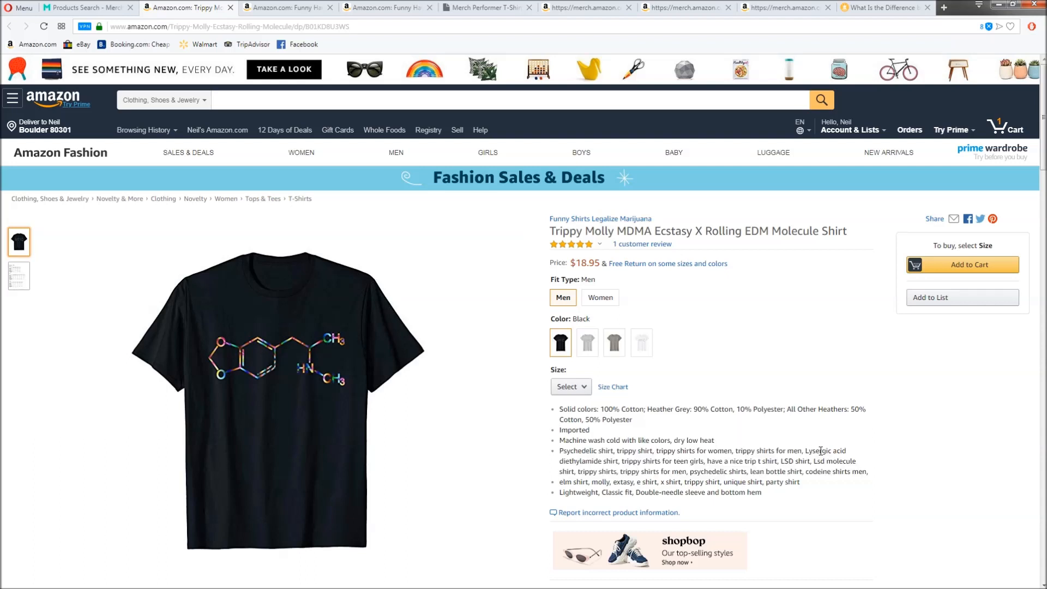
double_click(811, 449)
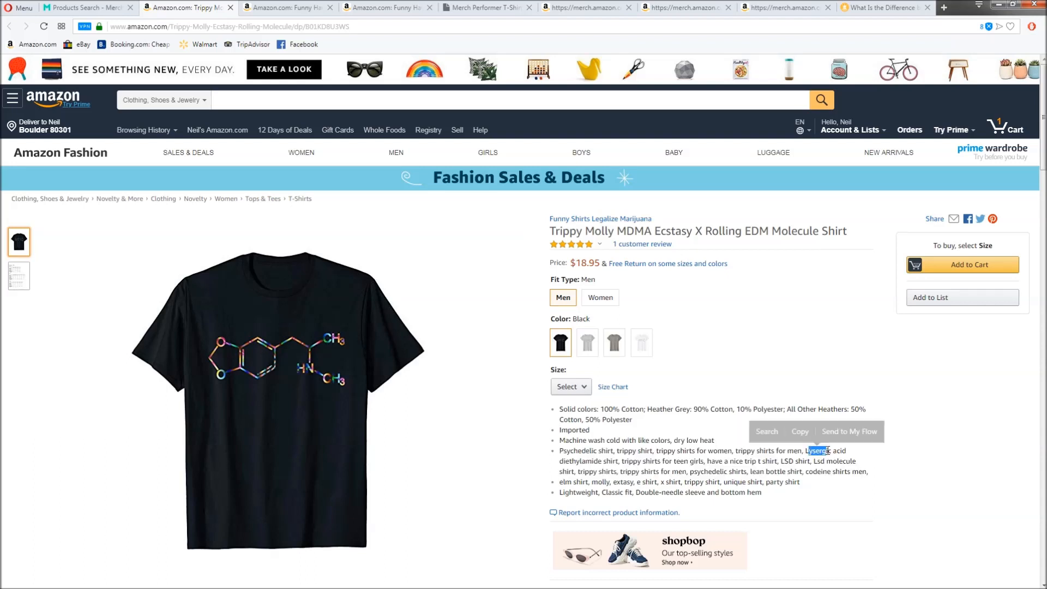
left_click(586, 463)
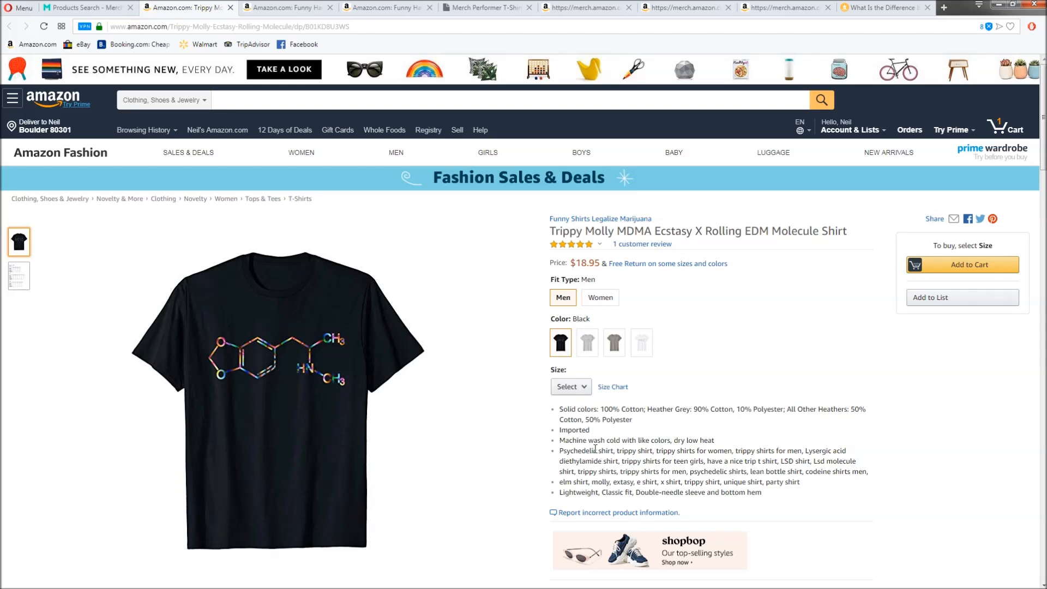
left_click_drag(549, 231, 848, 227)
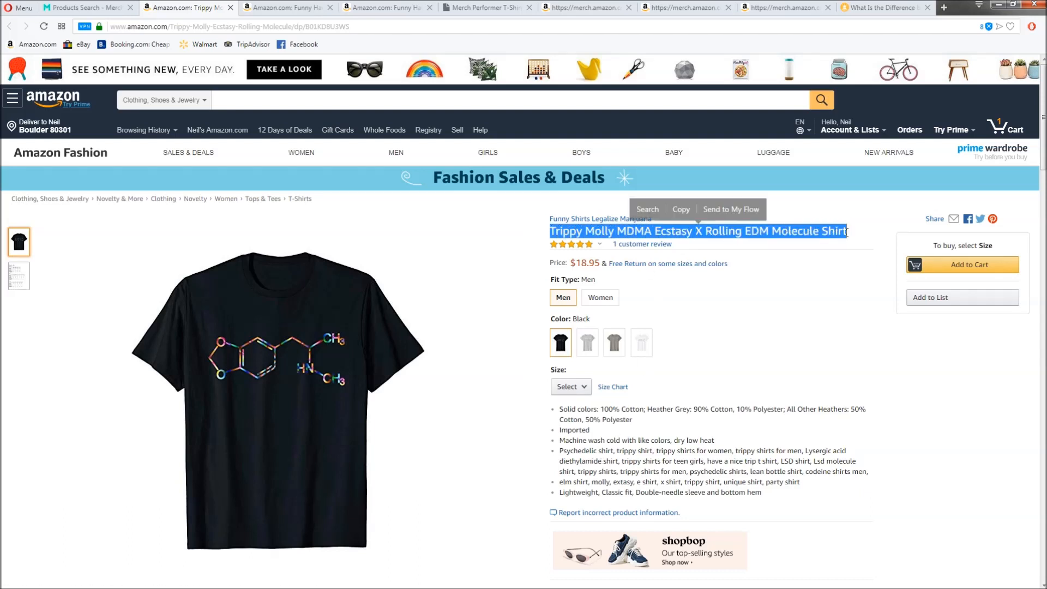
Compare the Funny Have A Safe Trip LSD shirt listing with the review page of the Have You Seen Molly shirt.
left_click(282, 3)
left_click(380, 6)
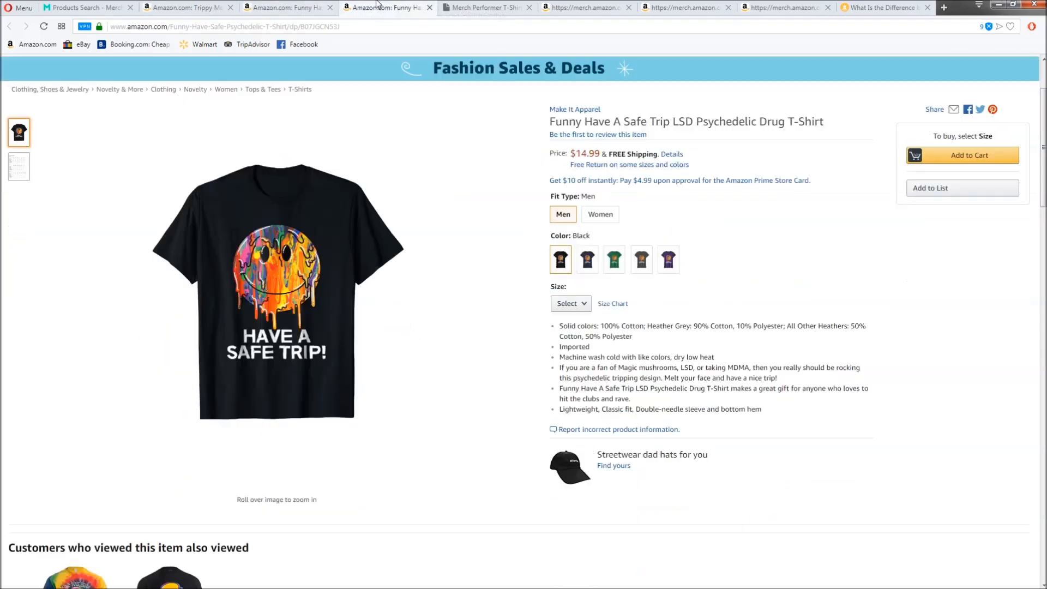
left_click(292, 5)
left_click(583, 7)
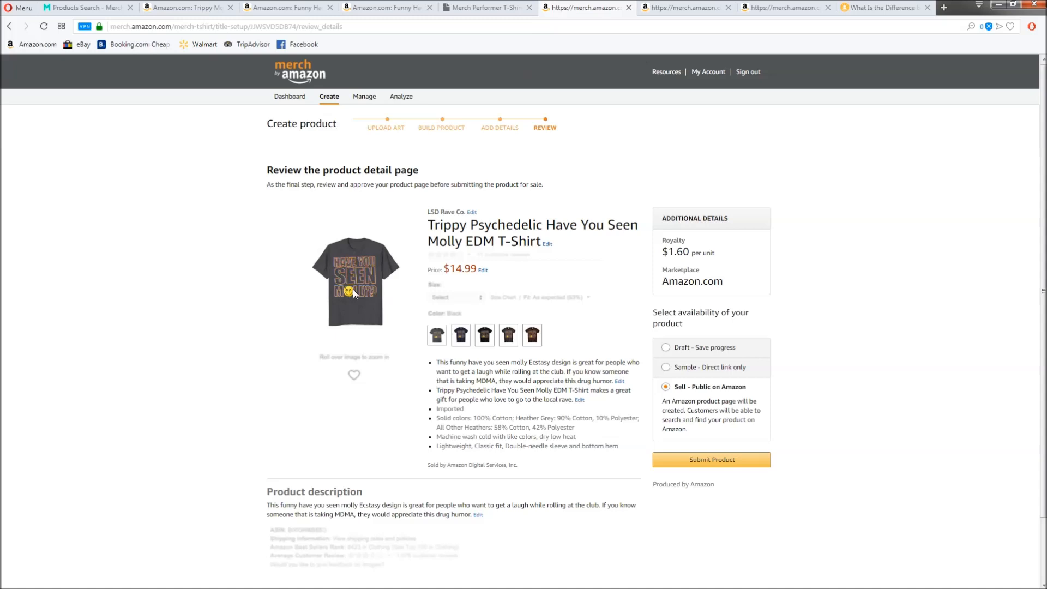
left_click(85, 7)
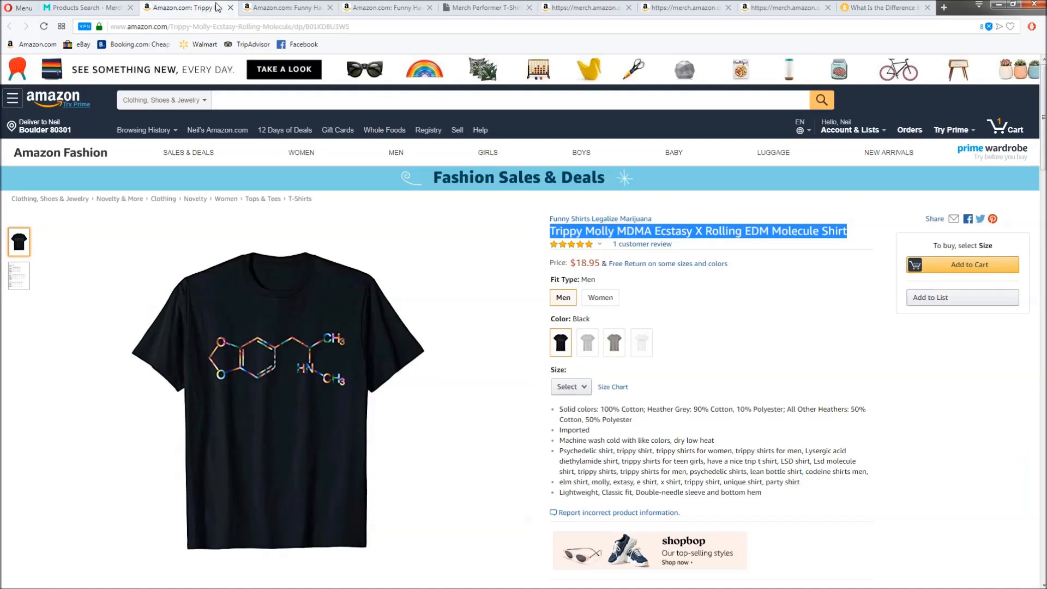
Close the open Amazon listings of the molecule and Have A Safe Trip shirts and return to the Molly shirt's review page.
left_click(218, 7)
left_click(230, 7)
left_click(230, 7)
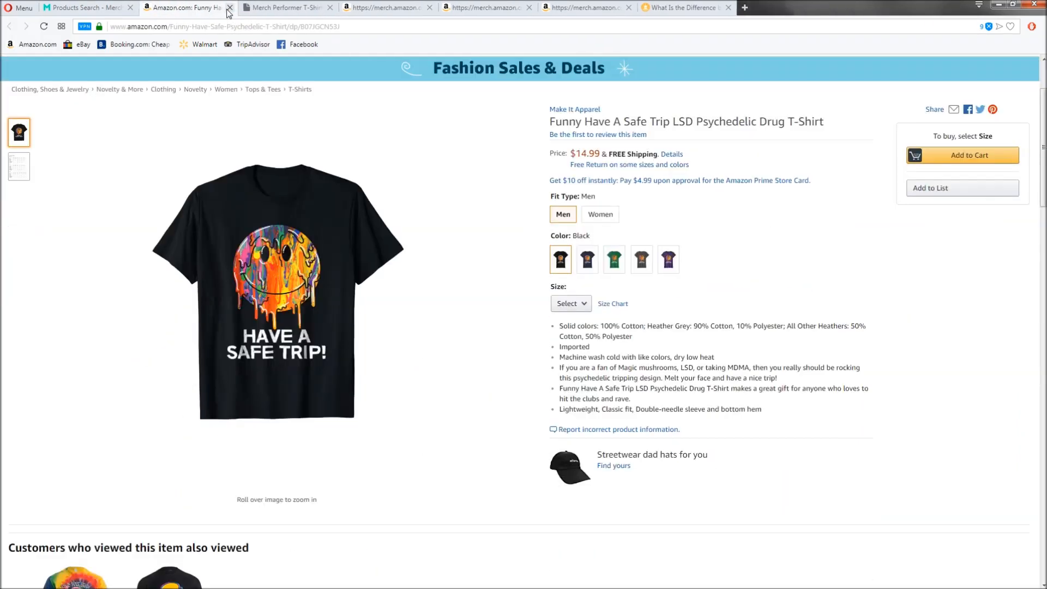
left_click(229, 7)
left_click(299, 6)
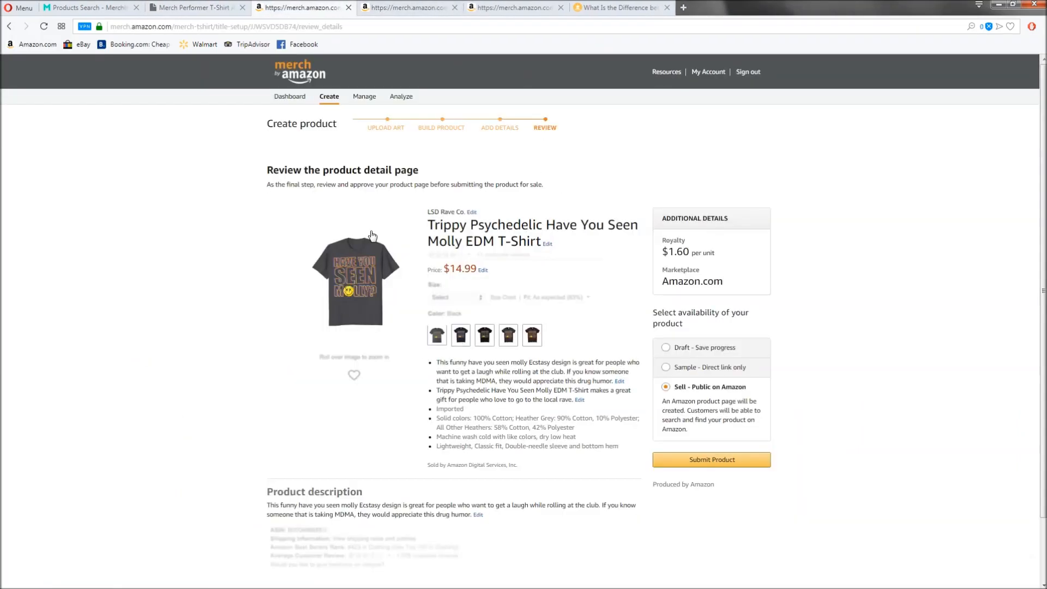
Inspect the Ketosis Is Magical unicorn artwork up close and save it as a front-printed Standard T-Shirt for Amazon.com.
left_click(410, 7)
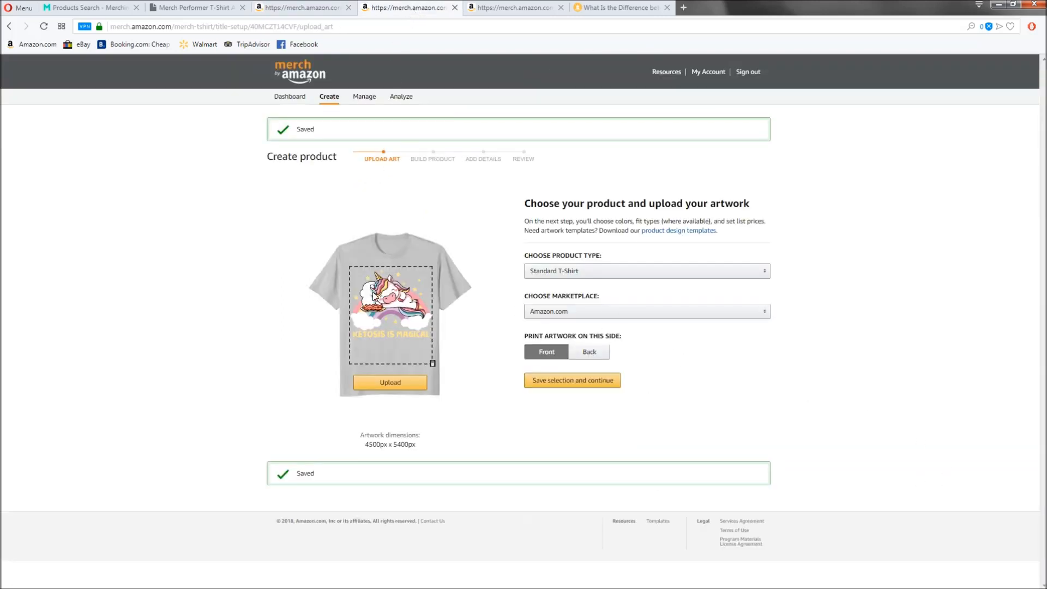
key("ctrl+plus")
key("ctrl+plus")
key("ctrl+plus")
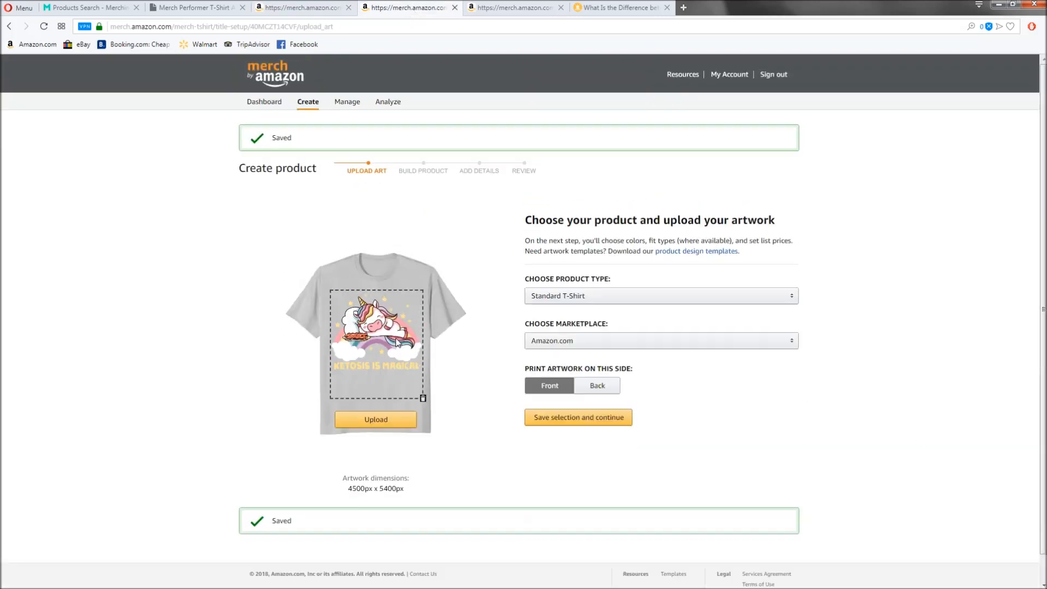
scroll(467, 390, "down", 3)
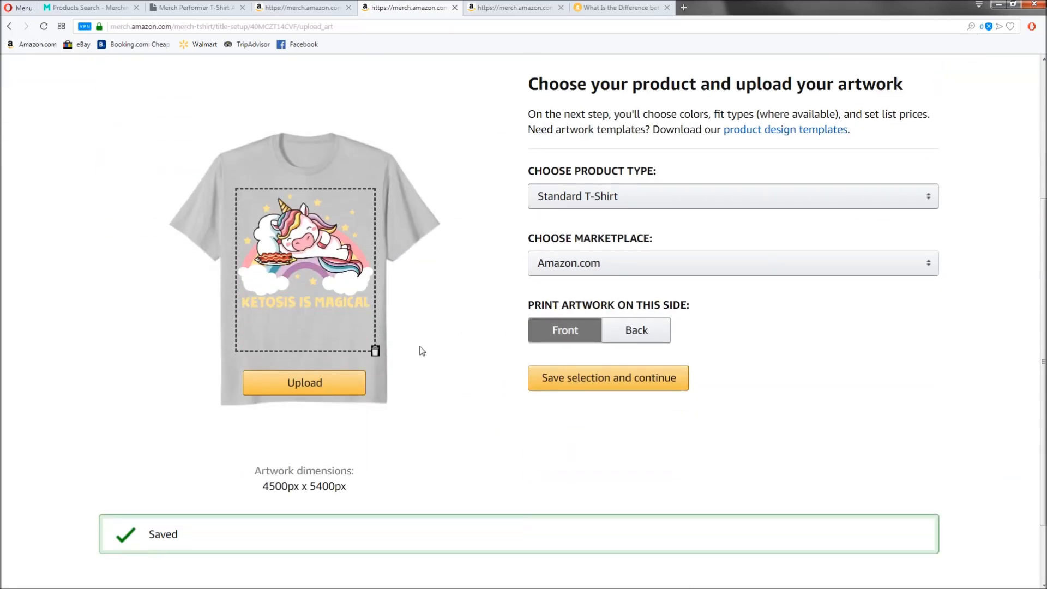
key("ctrl+minus")
key("ctrl+minus")
key("ctrl+minus")
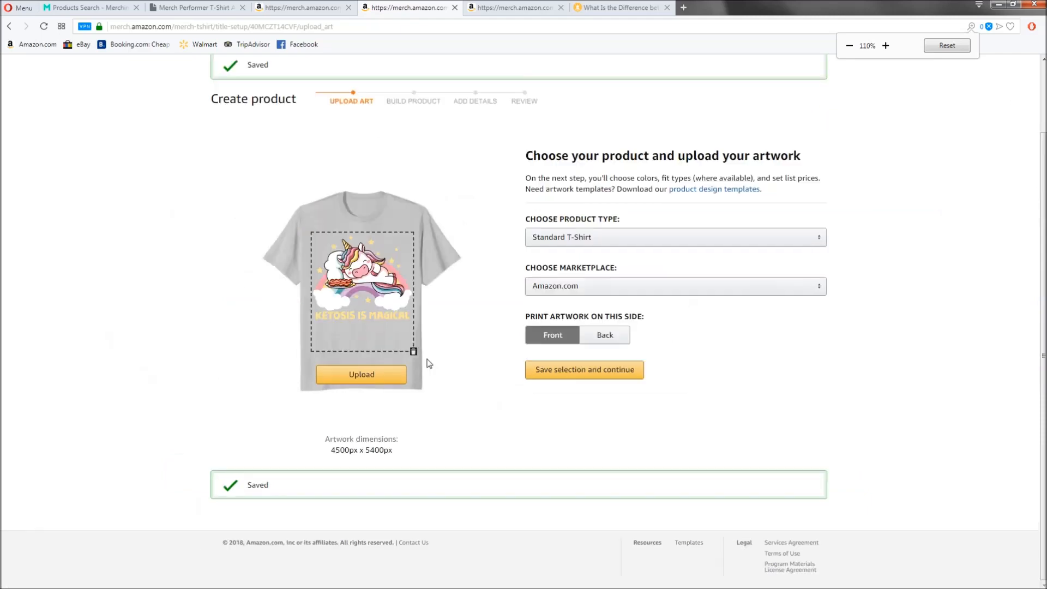
left_click(582, 392)
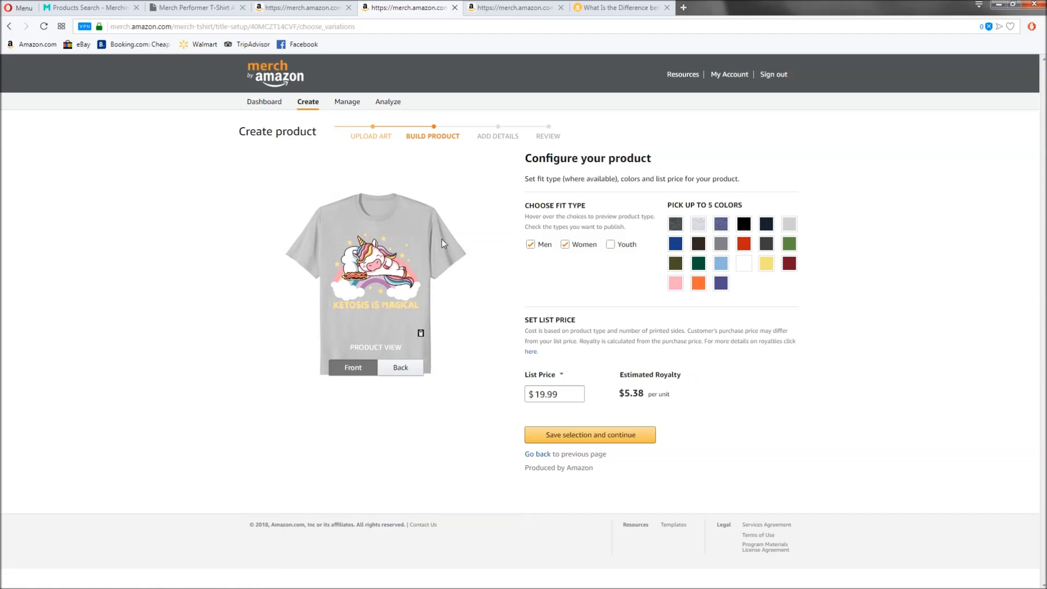
Add the Youth fit type and select the shirt colors Black, Navy, dark grey heather, Heather Blue and Royal Blue.
left_click(611, 245)
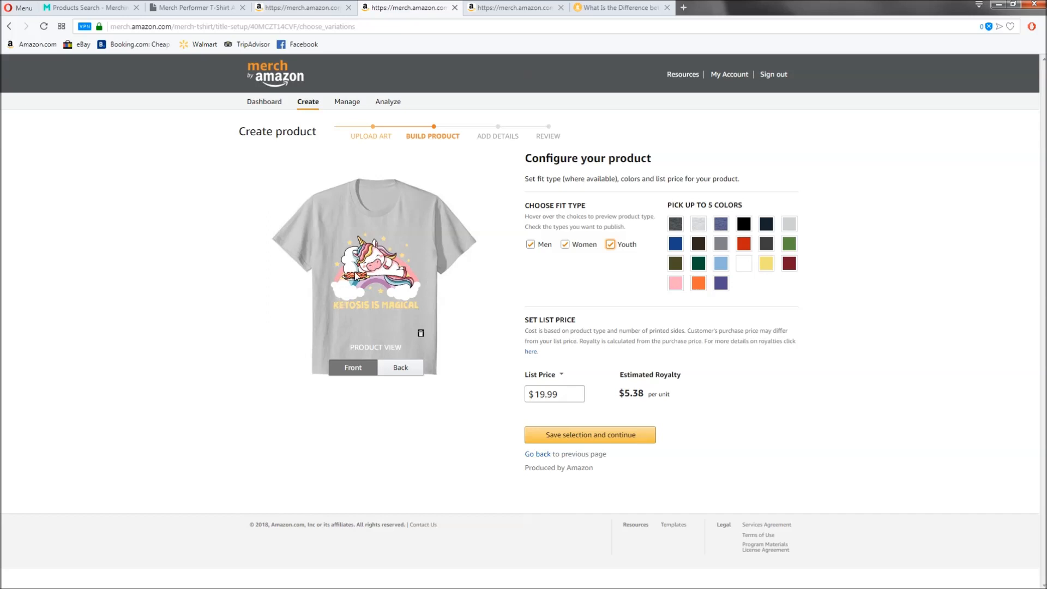
left_click(745, 225)
left_click(766, 224)
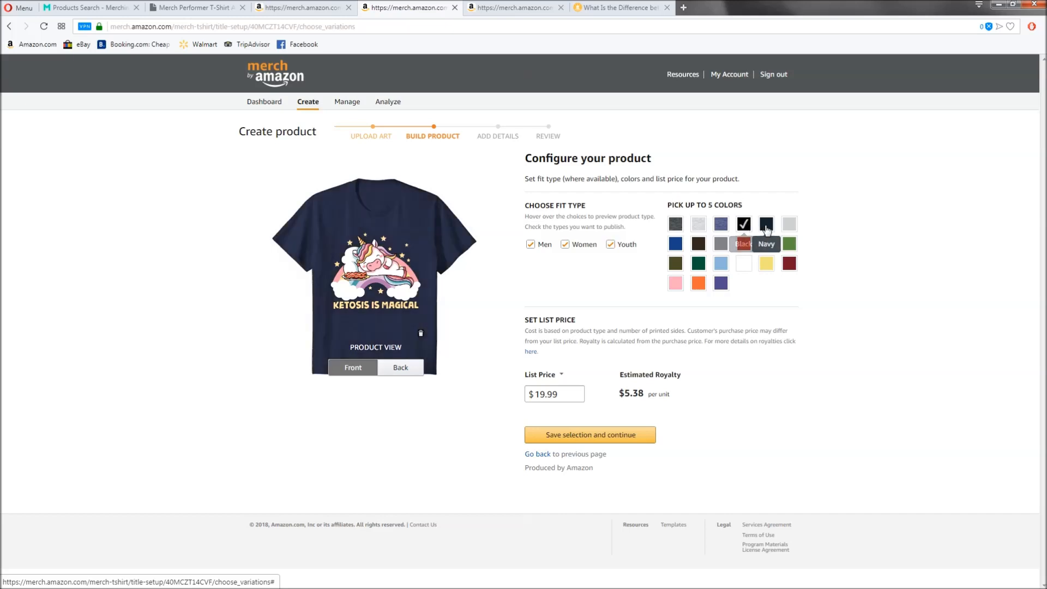
left_click(675, 224)
left_click(720, 228)
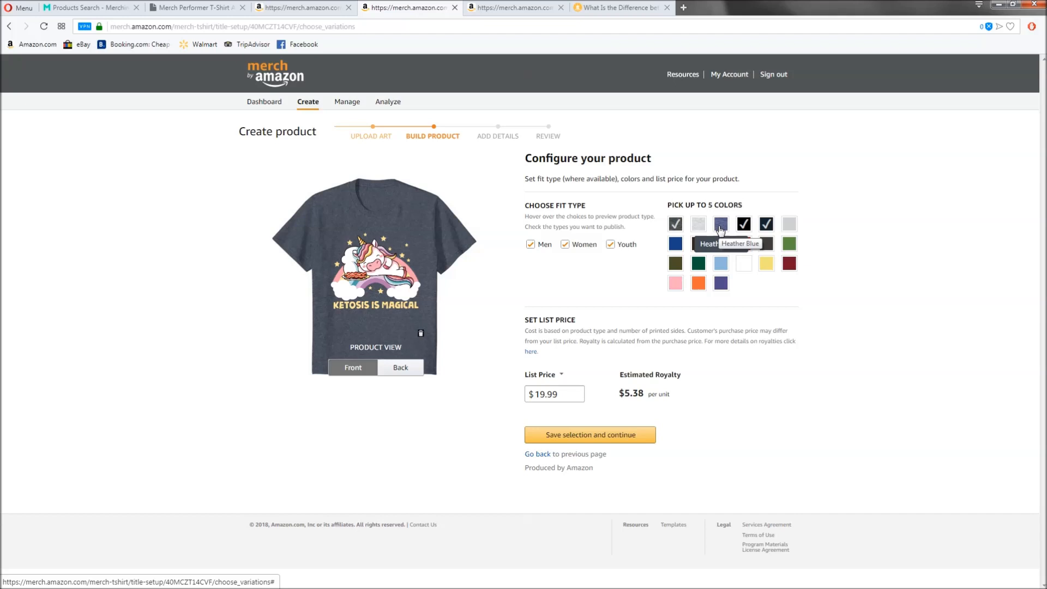
left_click(676, 246)
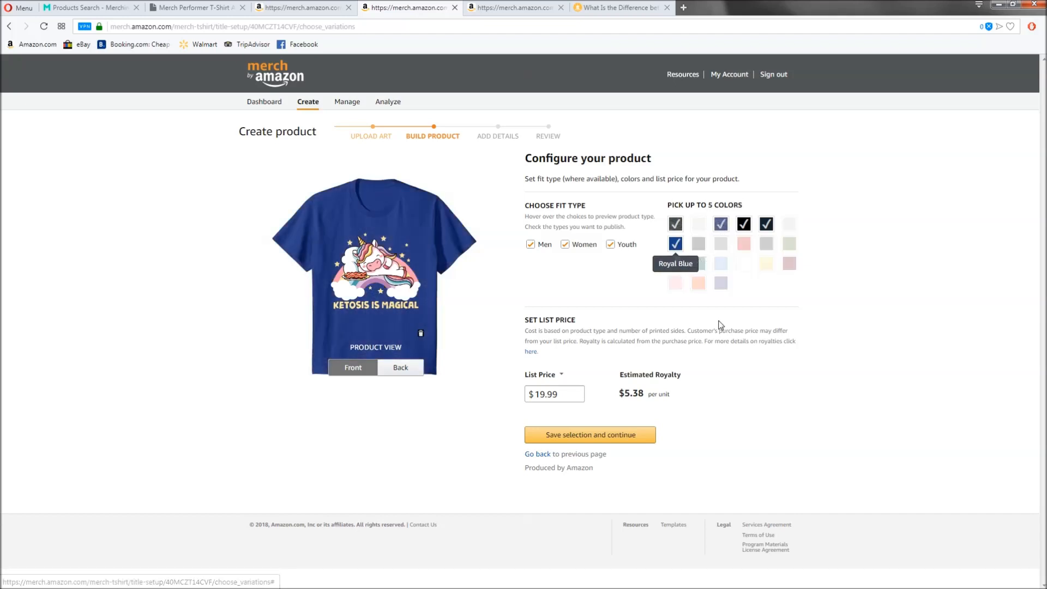
Set the list price to $14.99, save the product configuration and bring up the empty product details form.
double_click(567, 395)
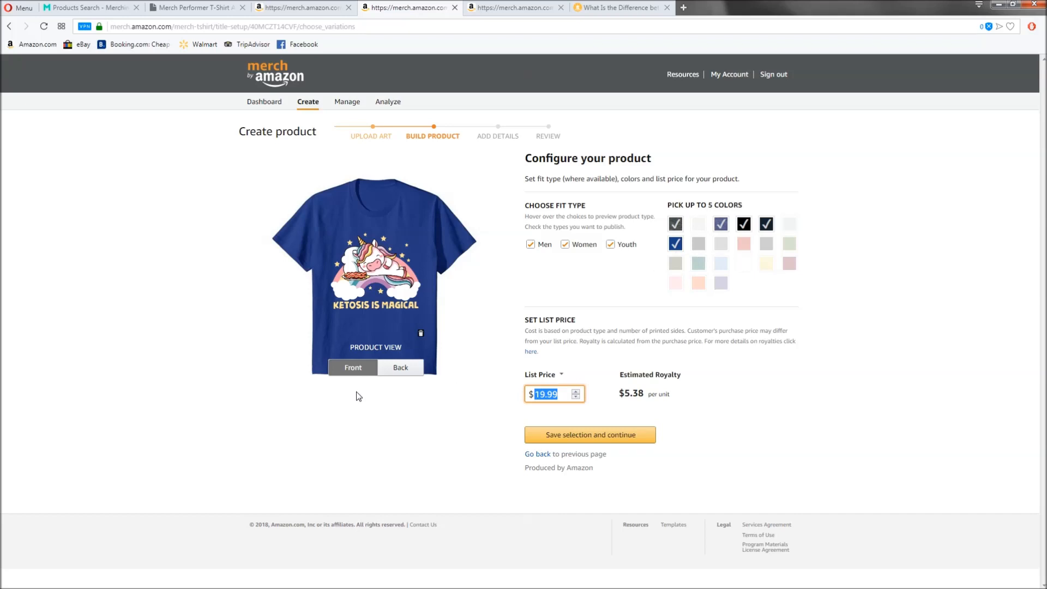
type("14.99")
left_click(609, 435)
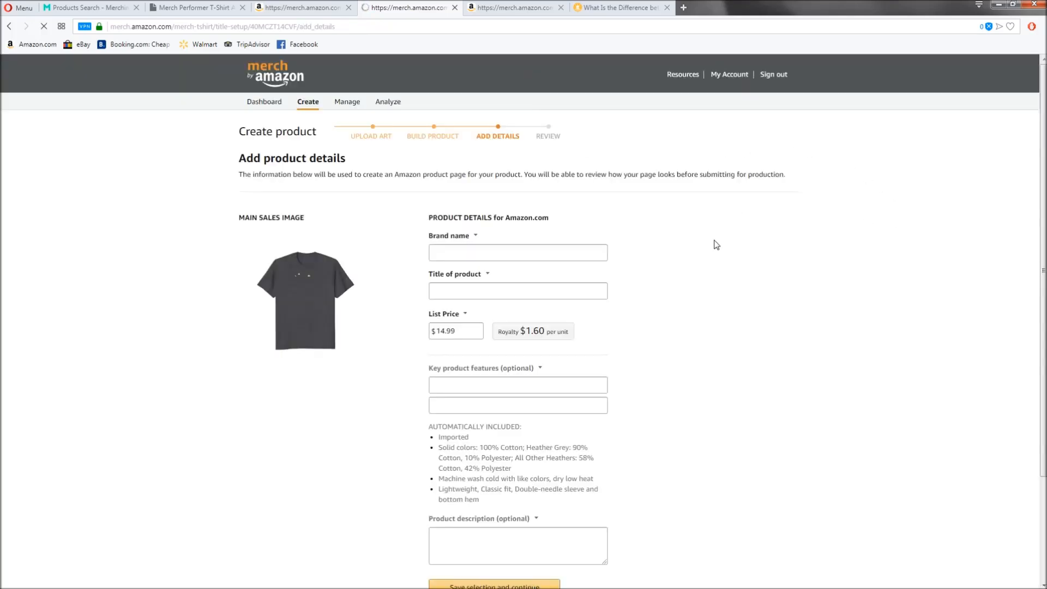
scroll(715, 243, "down", 2)
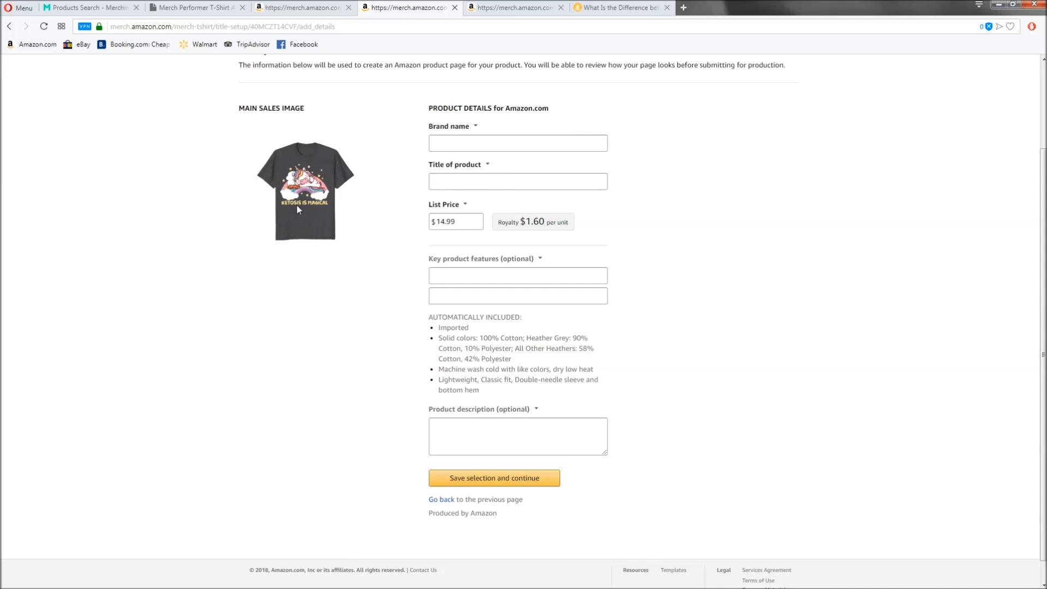
Search Google for "ketosis" in place of the Molly and Ecstasy article and read its dictionary definition about diet.
left_click(622, 8)
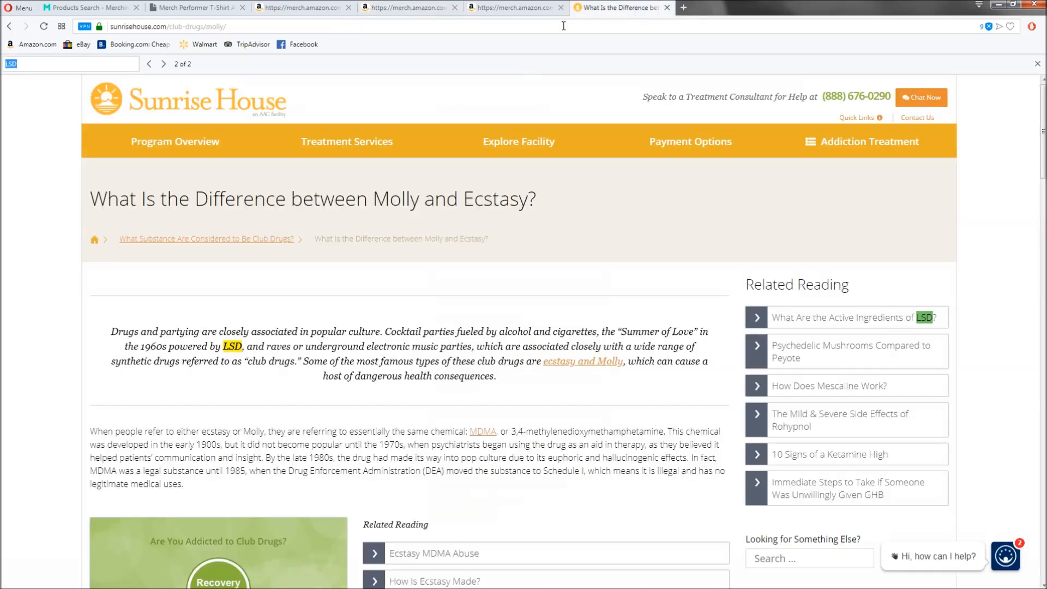
left_click_drag(228, 26, 1, 22)
type("ketosis")
key("Return")
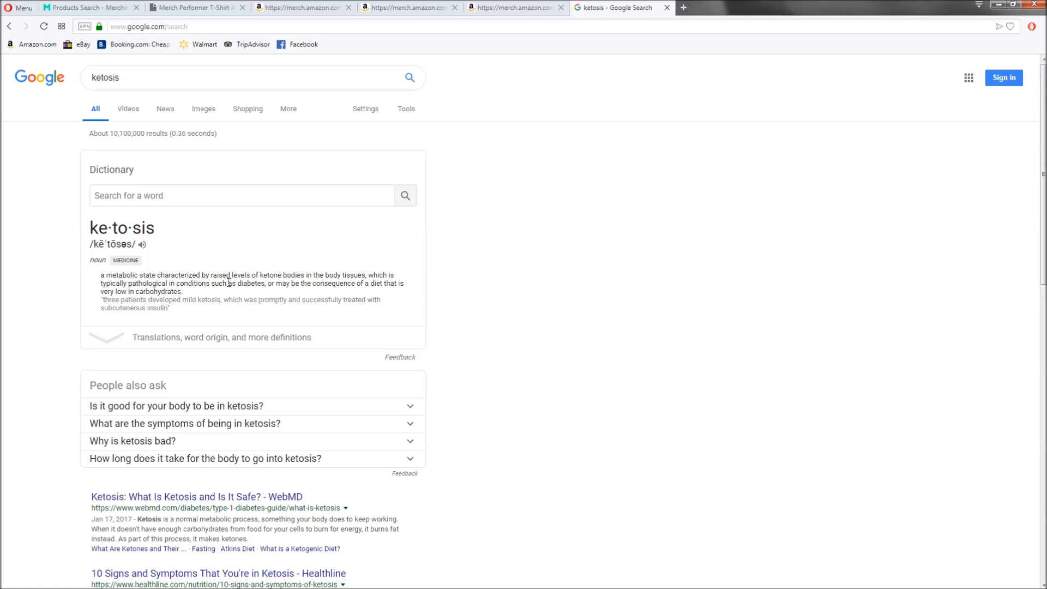
left_click_drag(311, 282, 400, 284)
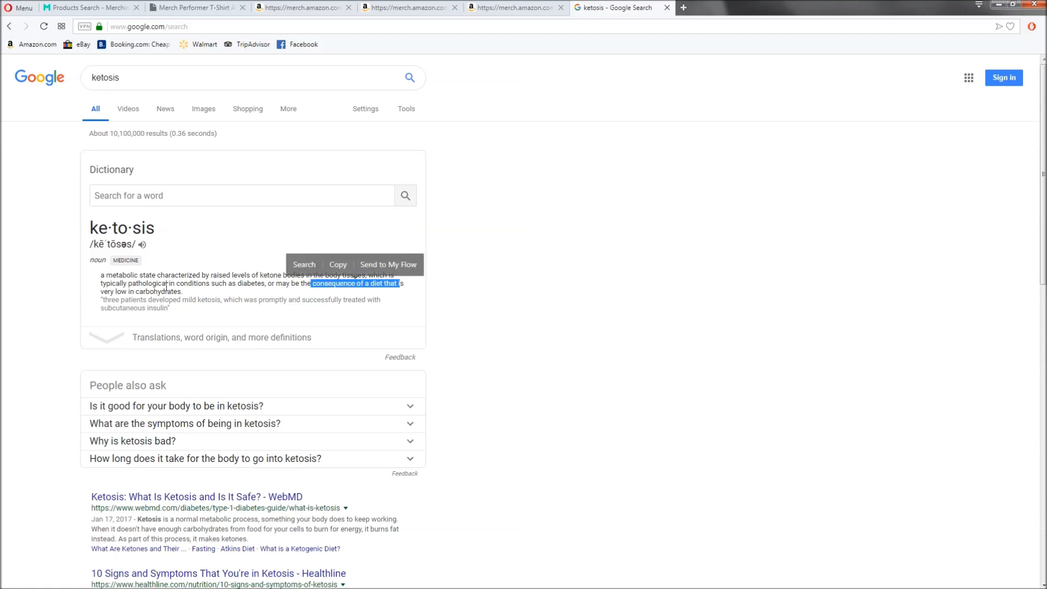
Read the dictionary definition of ketosis, including its mention of diabetes and a diet low in carbohydrates.
left_click_drag(184, 292, 130, 293)
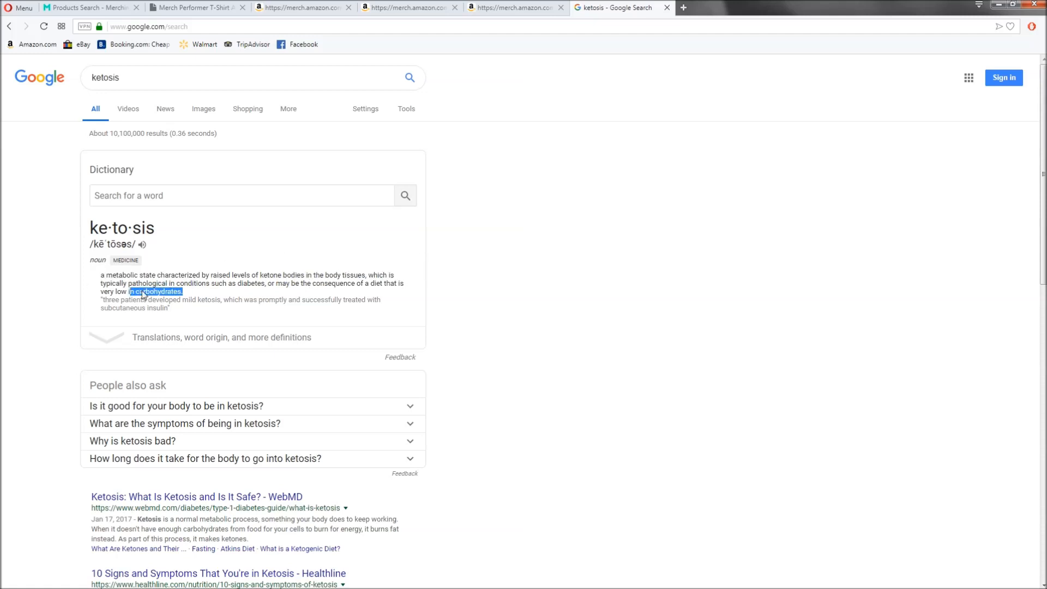
left_click(144, 292)
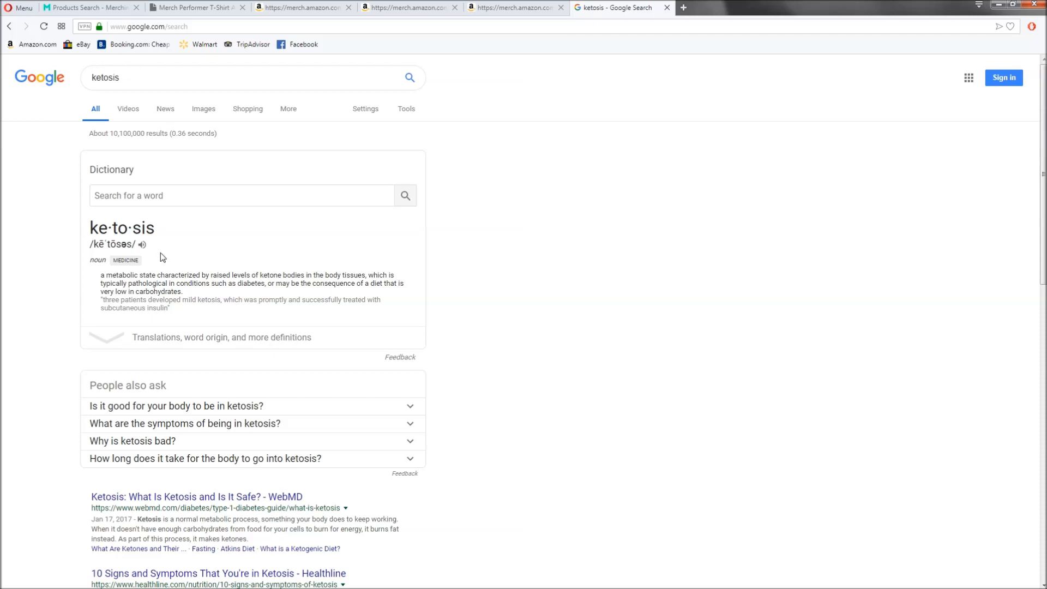
left_click_drag(266, 284, 240, 284)
Search the Merch Informer product search for the keyword "keto" among Merch By Amazon Shirts in the US marketplace.
left_click(53, 7)
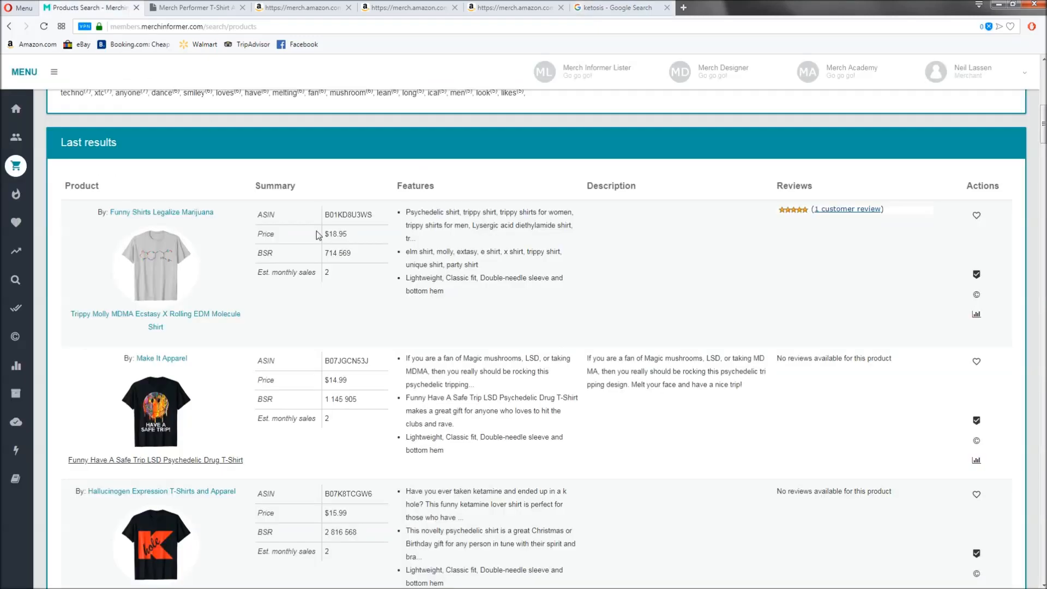
scroll(273, 245, "up", 8)
left_click(616, 7)
key("ctrl+Tab")
left_click(110, 165)
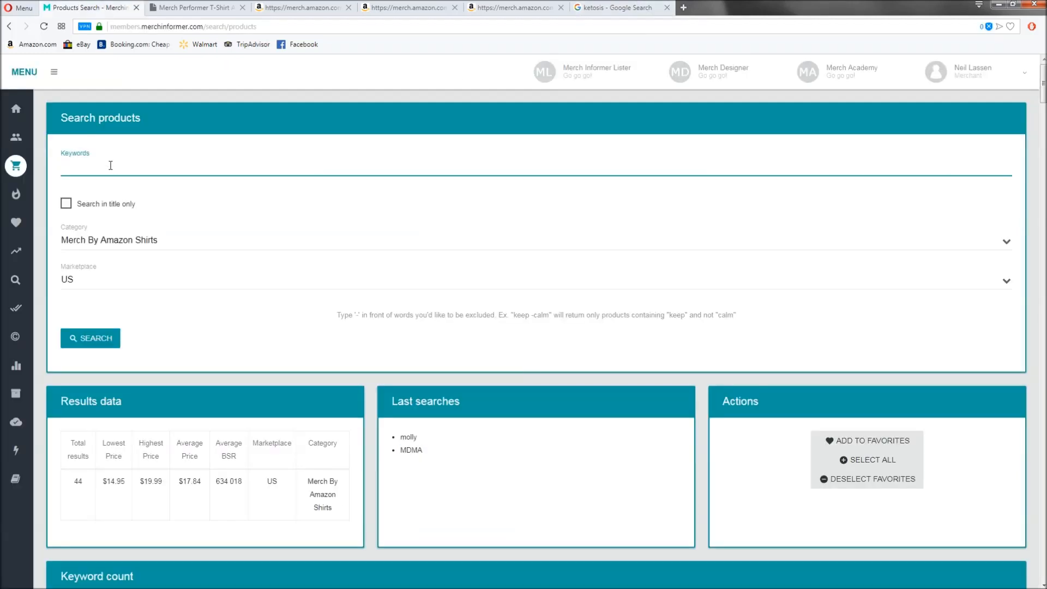
type("keto")
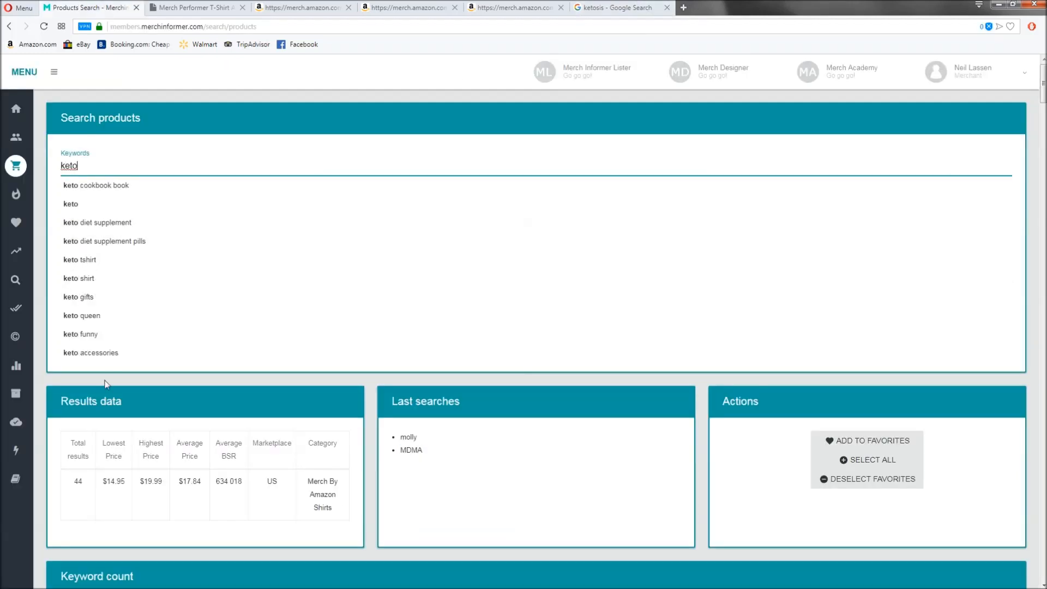
left_click(108, 378)
key("ctrl+Tab")
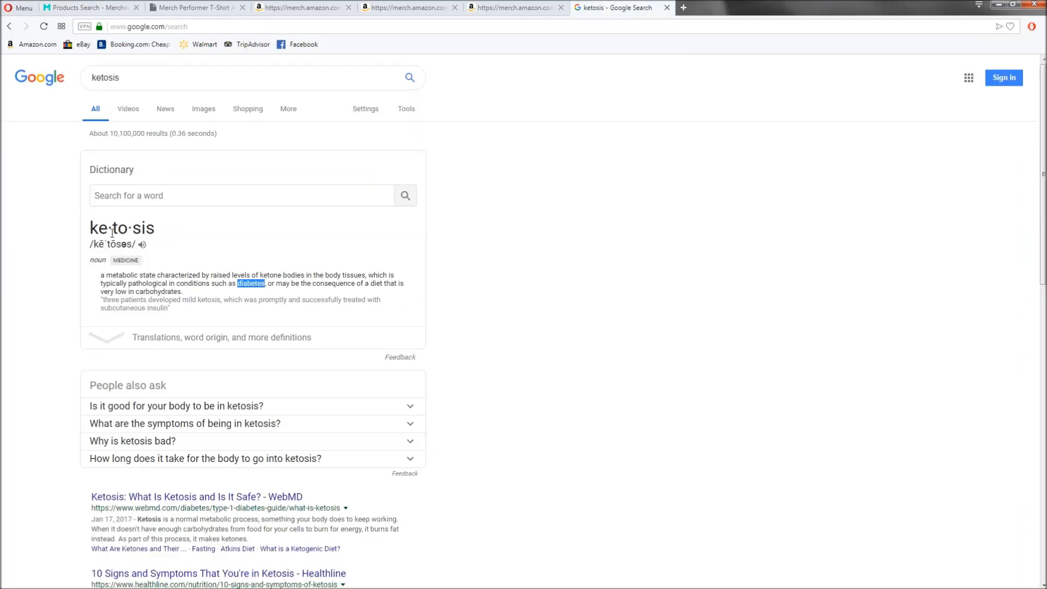
key("ctrl+Tab")
left_click(94, 339)
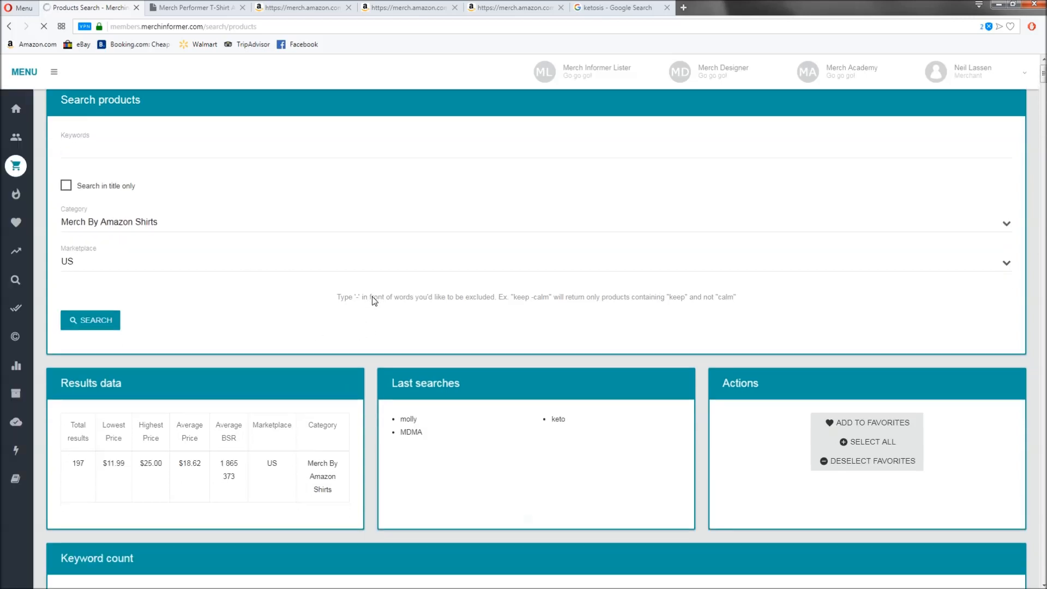
Review the keto shirt results and compare them with the unicorn ketosis design in the Merch by Amazon listing draft.
scroll(376, 299, "down", 4)
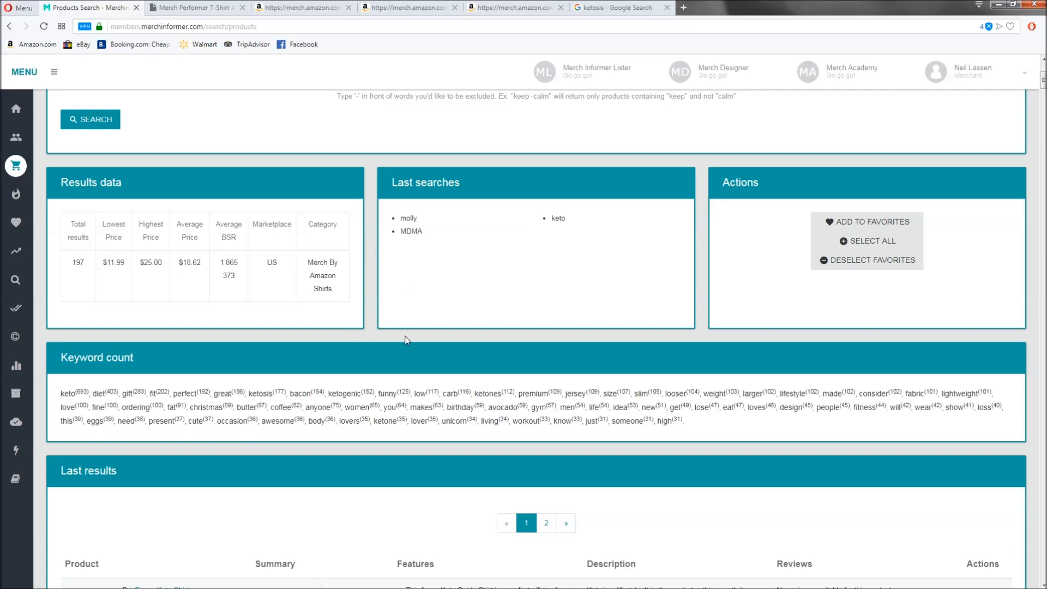
scroll(404, 337, "down", 6)
scroll(403, 327, "down", 2)
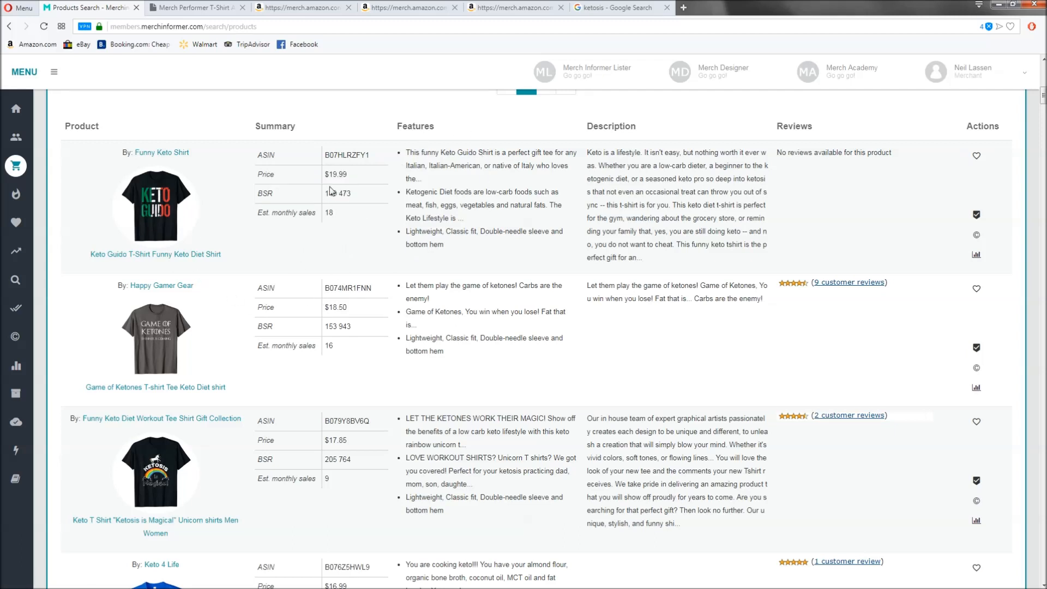
left_click(409, 7)
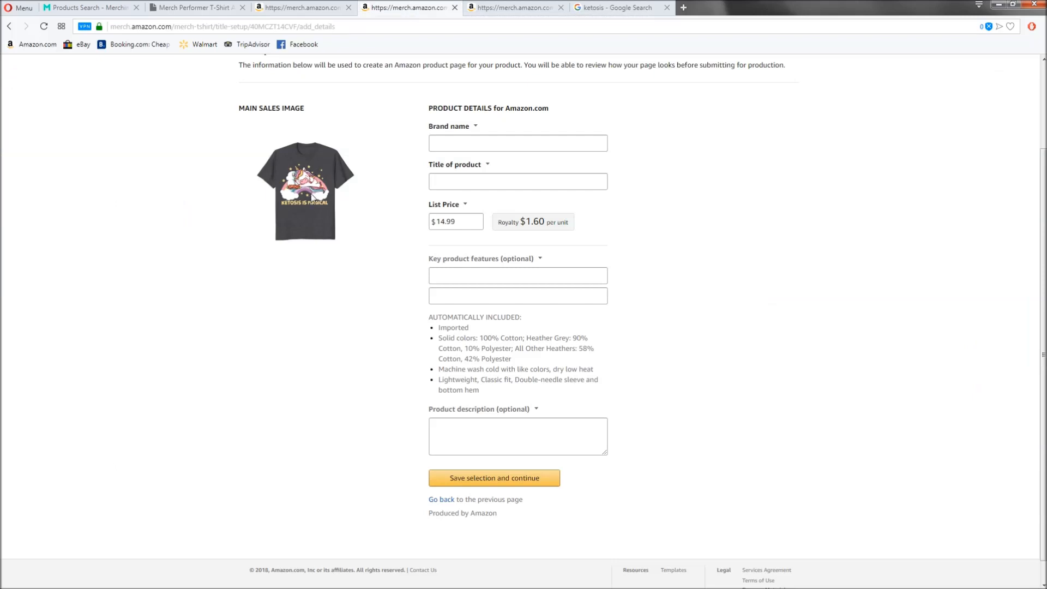
left_click(90, 8)
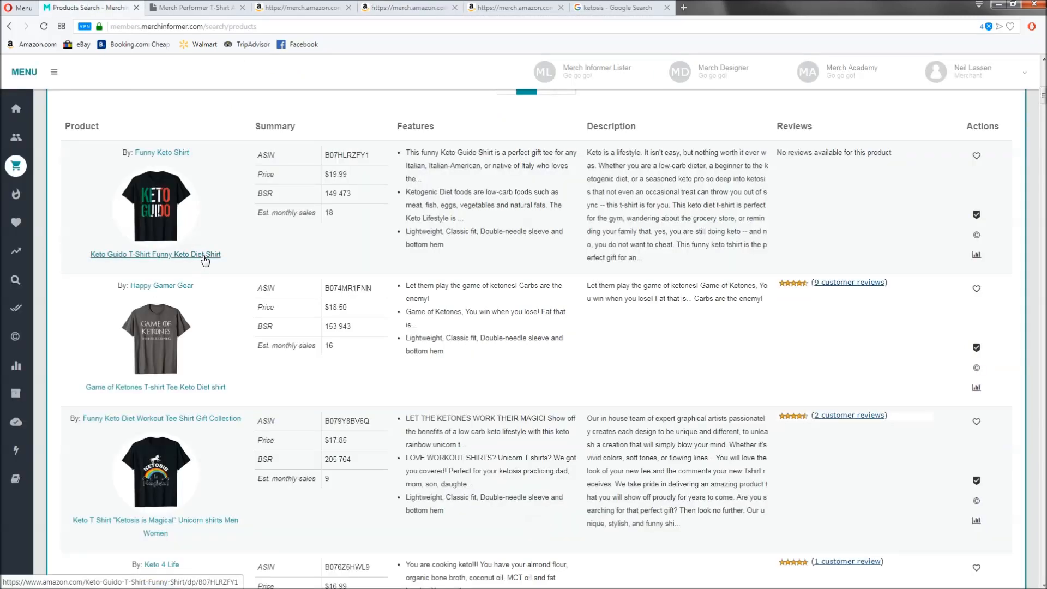
Open the Amazon listings of the first five keto shirts in the results, from Keto Guido to Girl in a Carbie World, in separate tabs.
middle_click(205, 255)
scroll(207, 283, "down", 2)
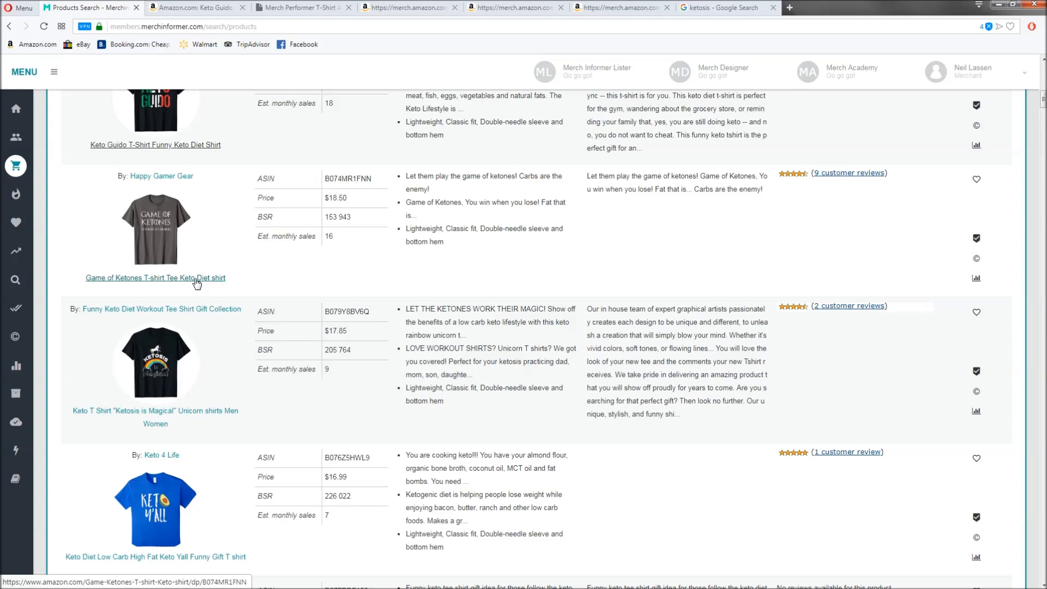
middle_click(197, 283)
scroll(218, 321, "down", 2)
middle_click(191, 310)
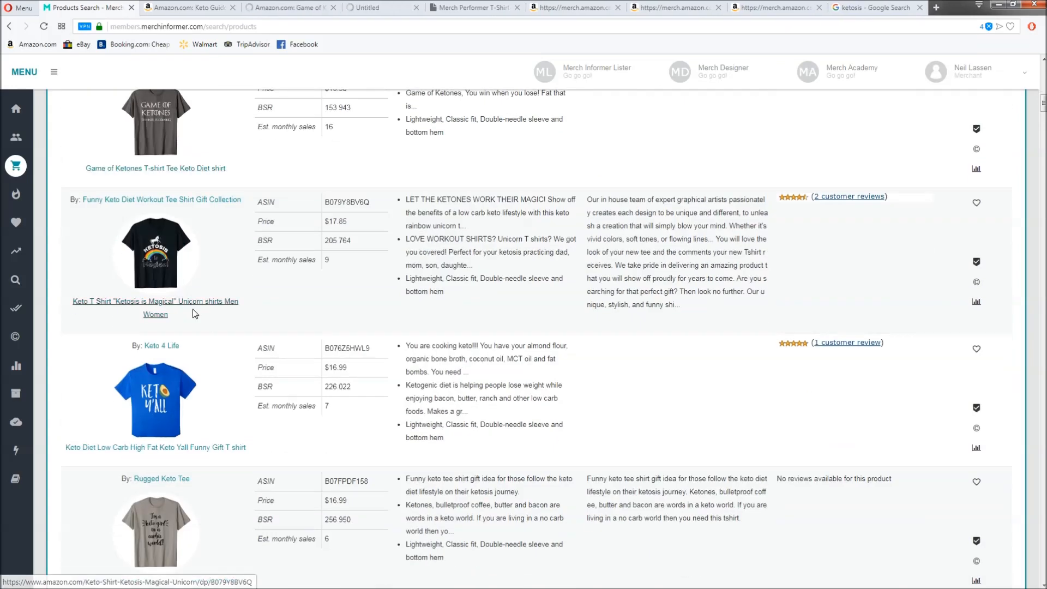
scroll(202, 382, "down", 2)
middle_click(205, 335)
scroll(212, 370, "down", 2)
middle_click(217, 369)
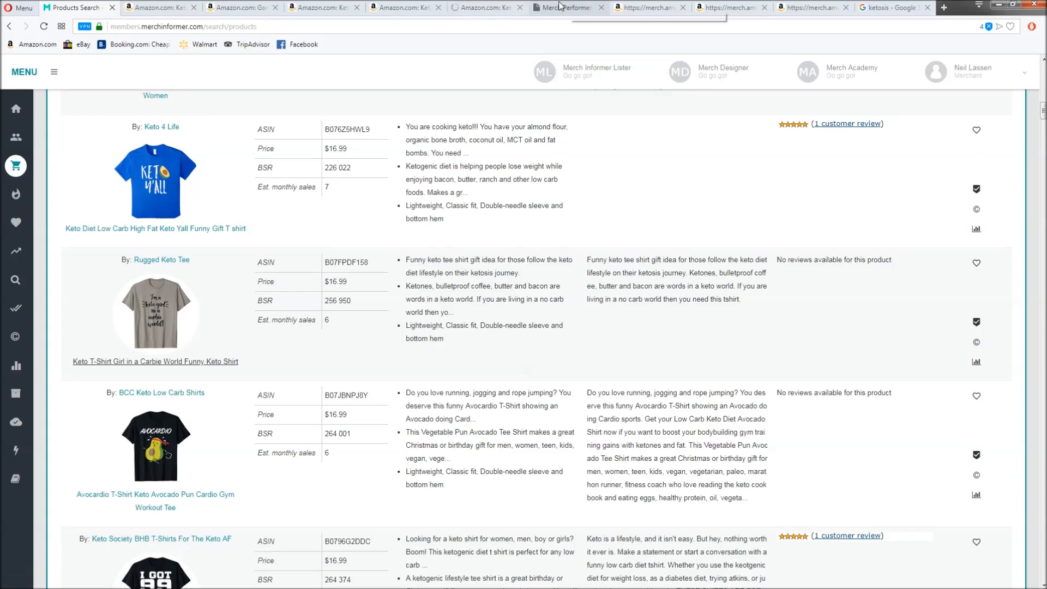
Show the Keto Guido listing, clear the old keyword list in Notepad, and note "keto diet" there.
left_click(179, 6)
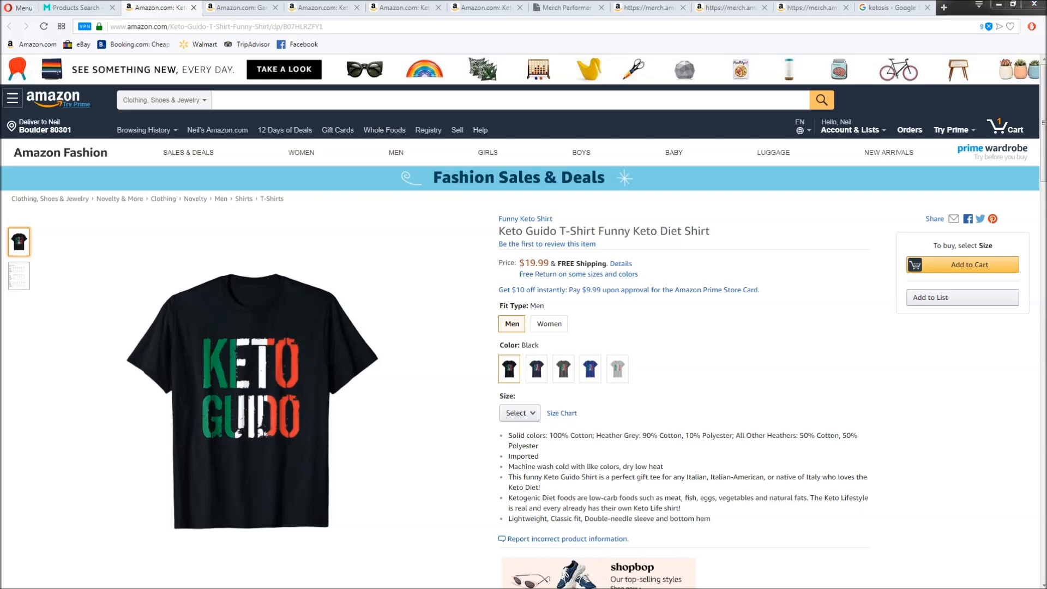
key("alt+Tab")
left_click_drag(776, 212, 666, 67)
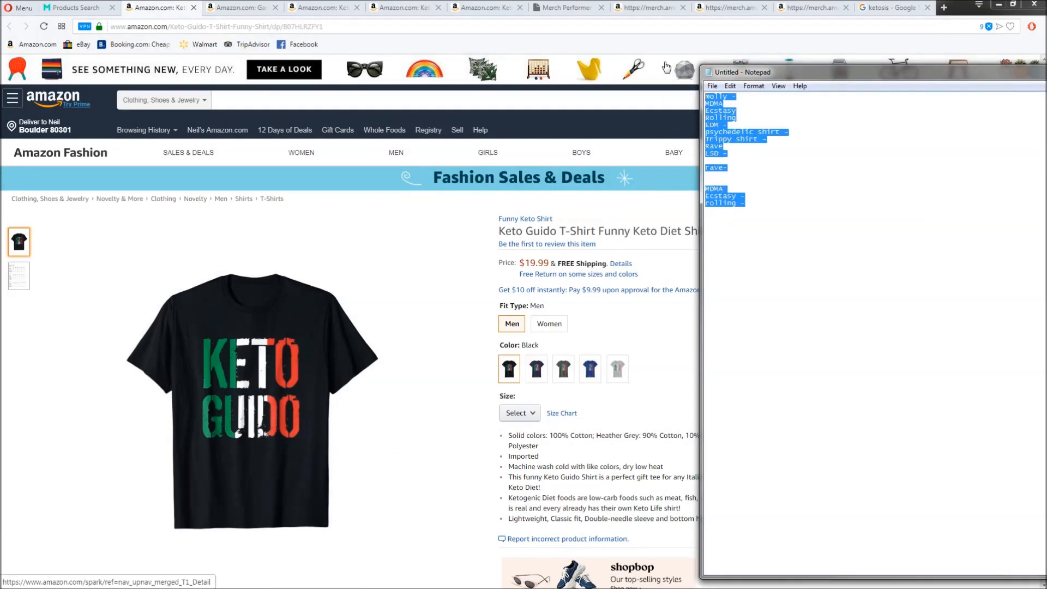
key("BackSpace")
left_click_drag(815, 72, 996, 50)
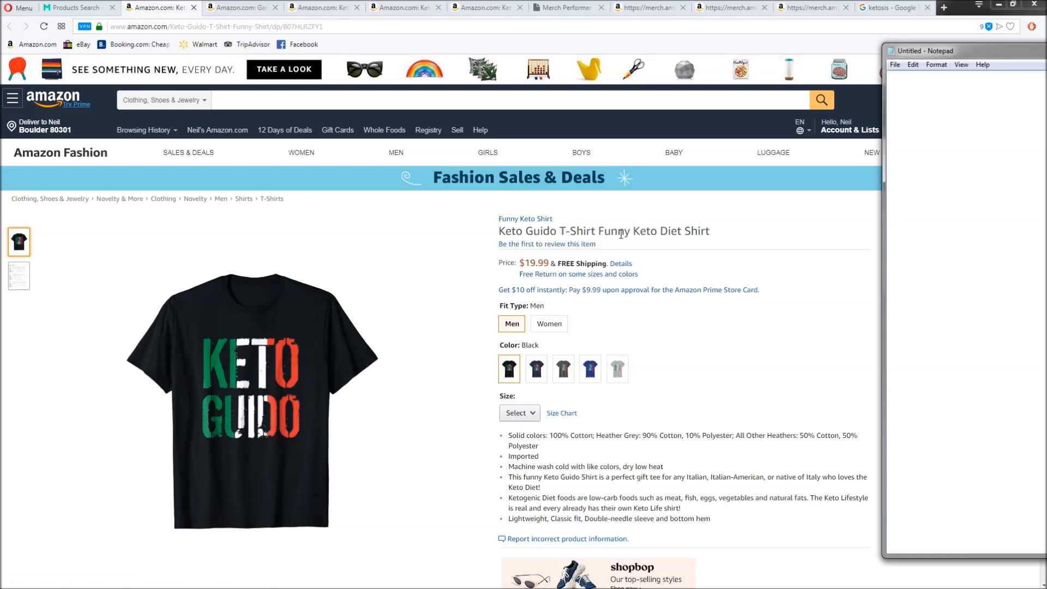
type("keto diet")
key("Return")
Examine the Keto Guido shirt's feature bullet about an Italian gift for how it targets buyers.
left_click_drag(707, 477, 688, 482)
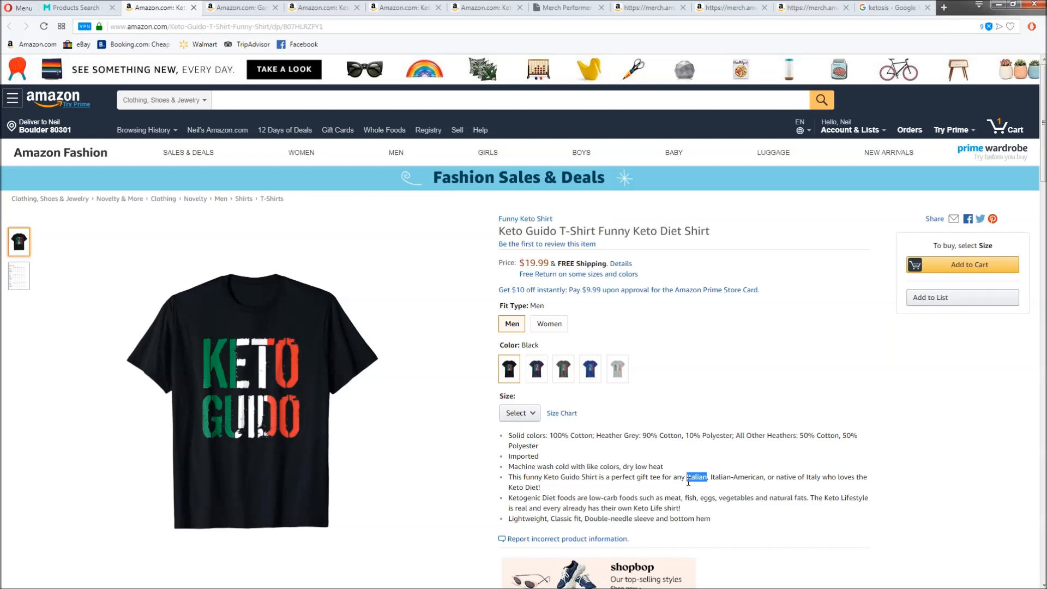
left_click(689, 479)
left_click_drag(541, 487, 508, 476)
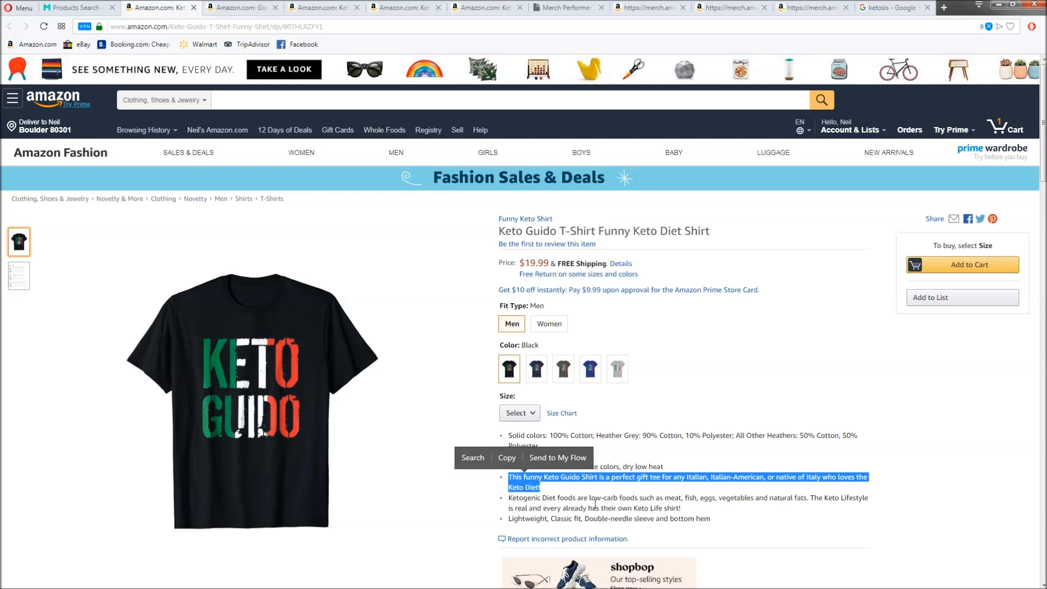
left_click(625, 485)
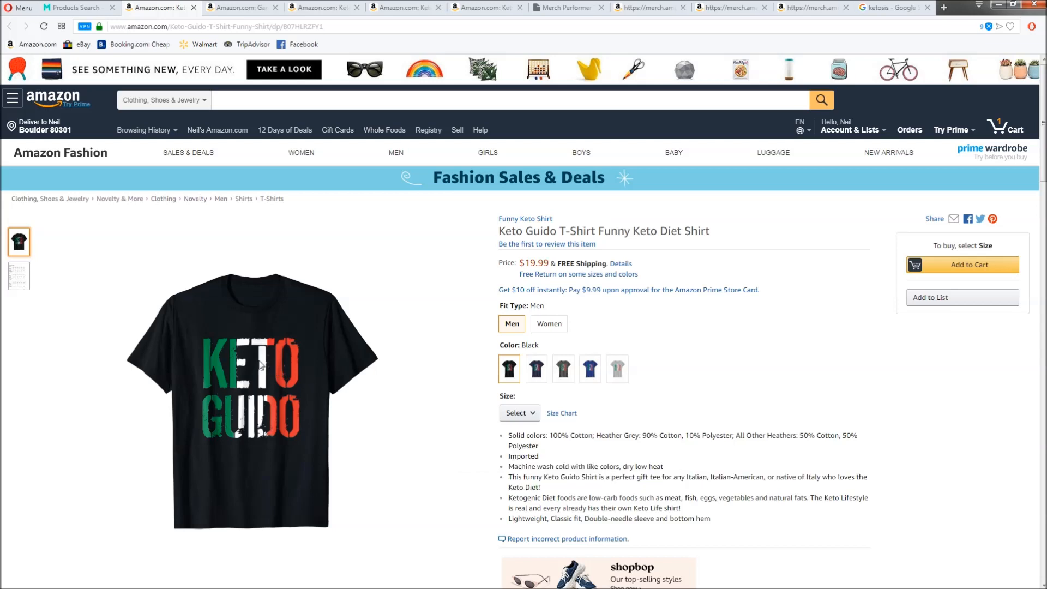
left_click_drag(681, 476, 722, 476)
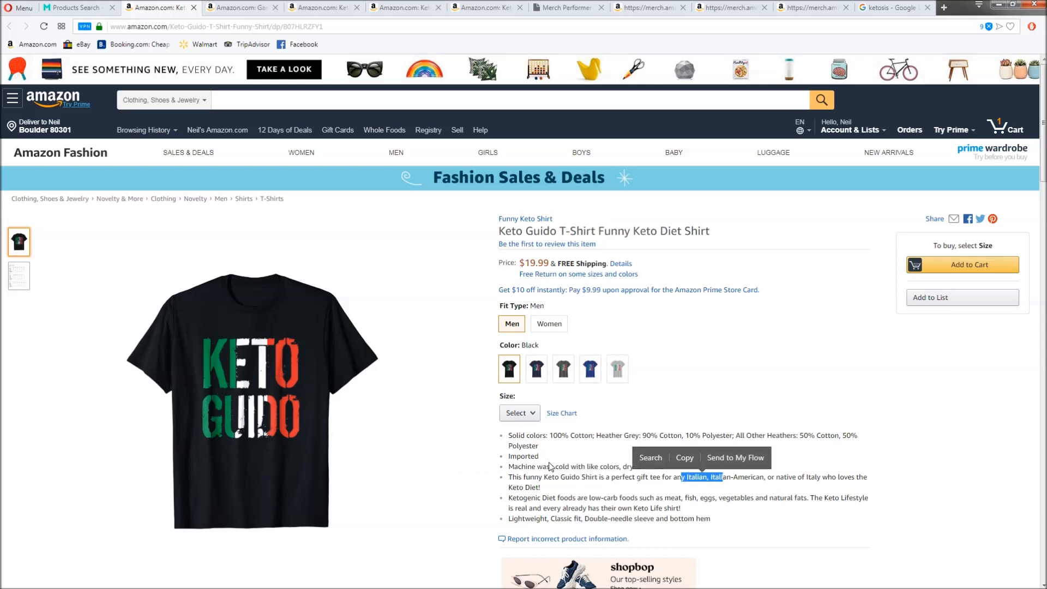
left_click_drag(556, 476, 544, 477)
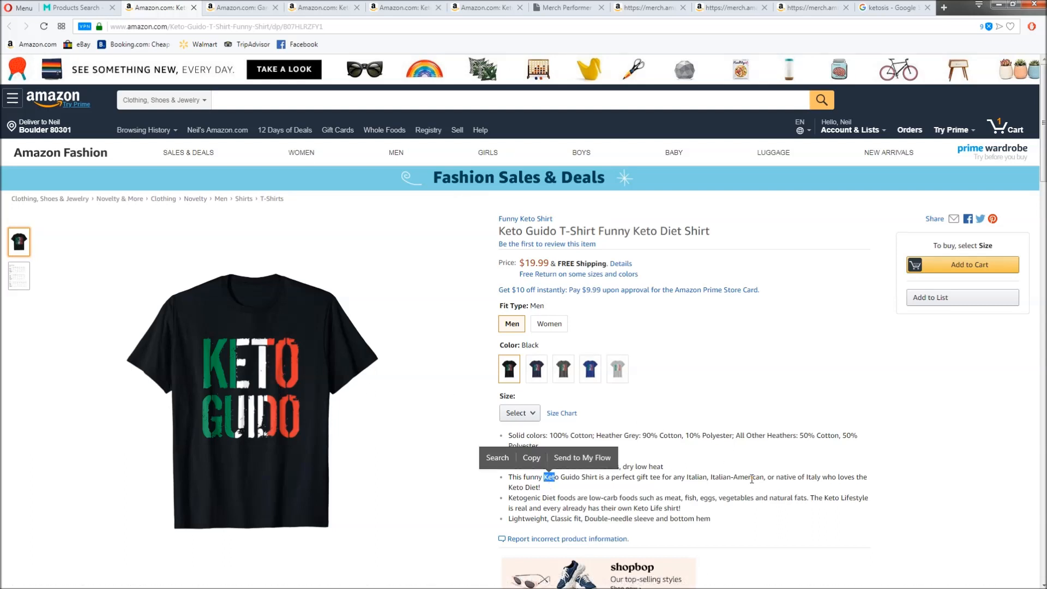
left_click(701, 477)
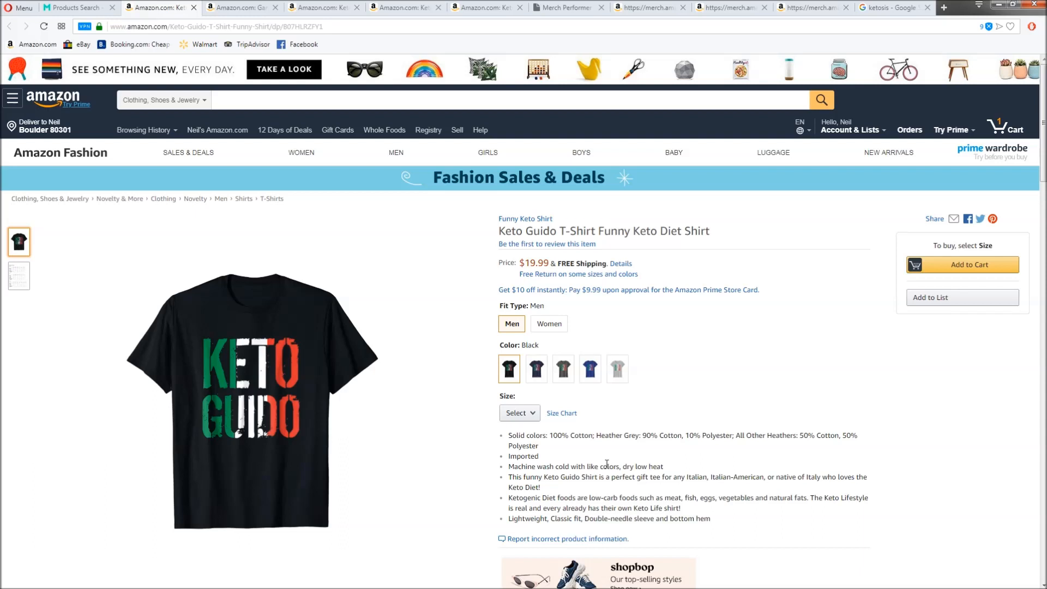
Add "koetogenic diet" and "low carb foods" on separate lines to the Notepad keyword list.
key("alt+Tab")
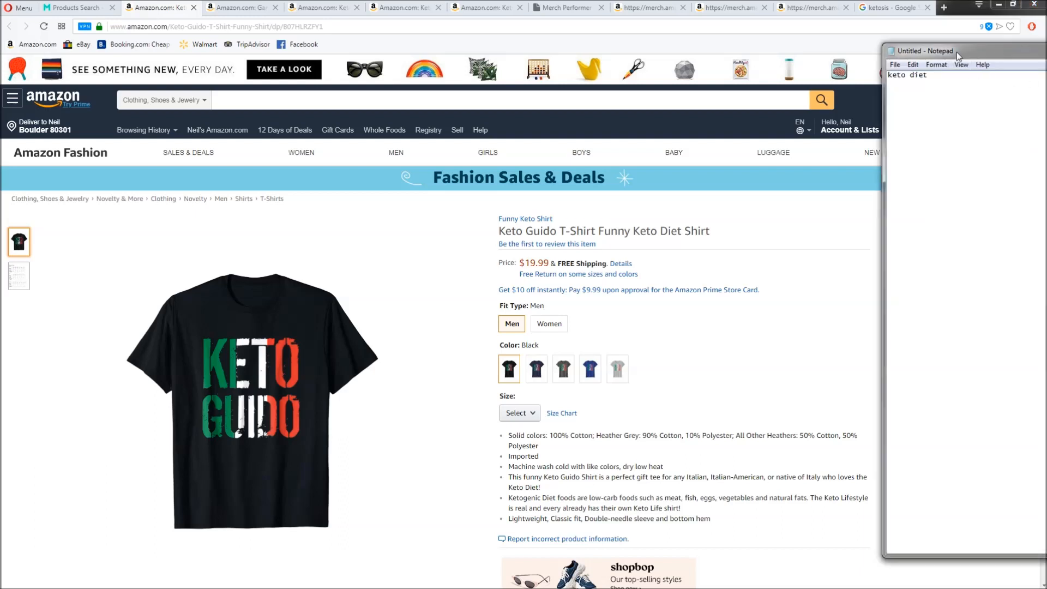
left_click_drag(956, 53, 893, 55)
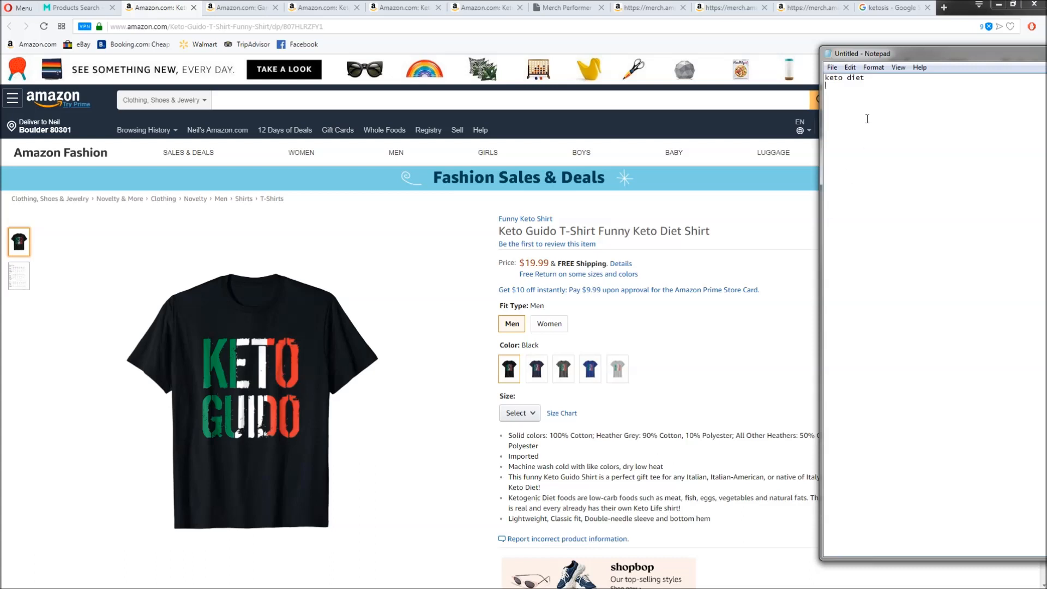
type("koetogenic diet")
type(" low")
type(" carb foods")
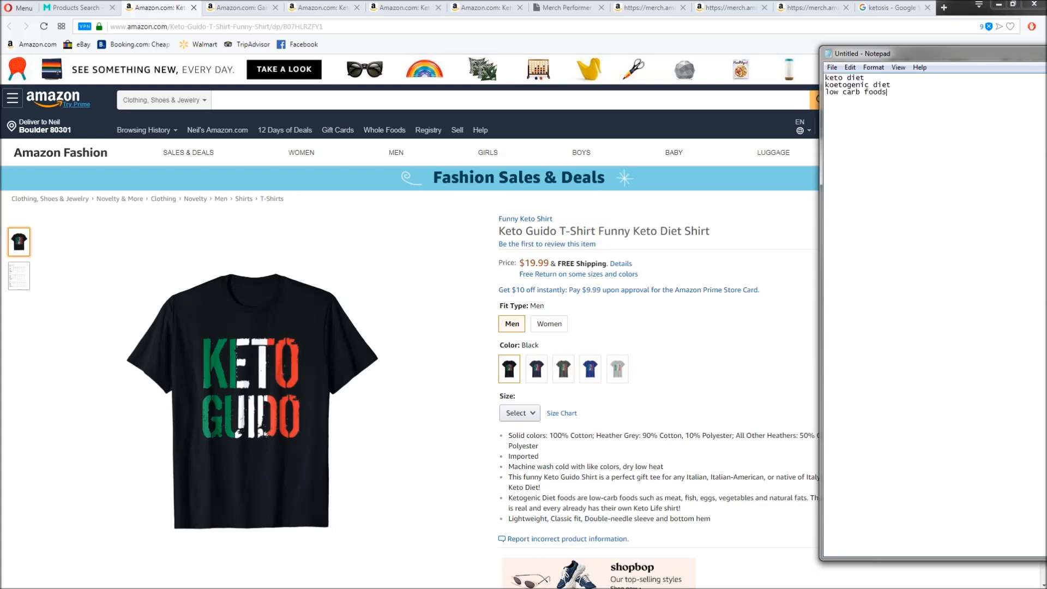
left_click_drag(905, 56, 992, 56)
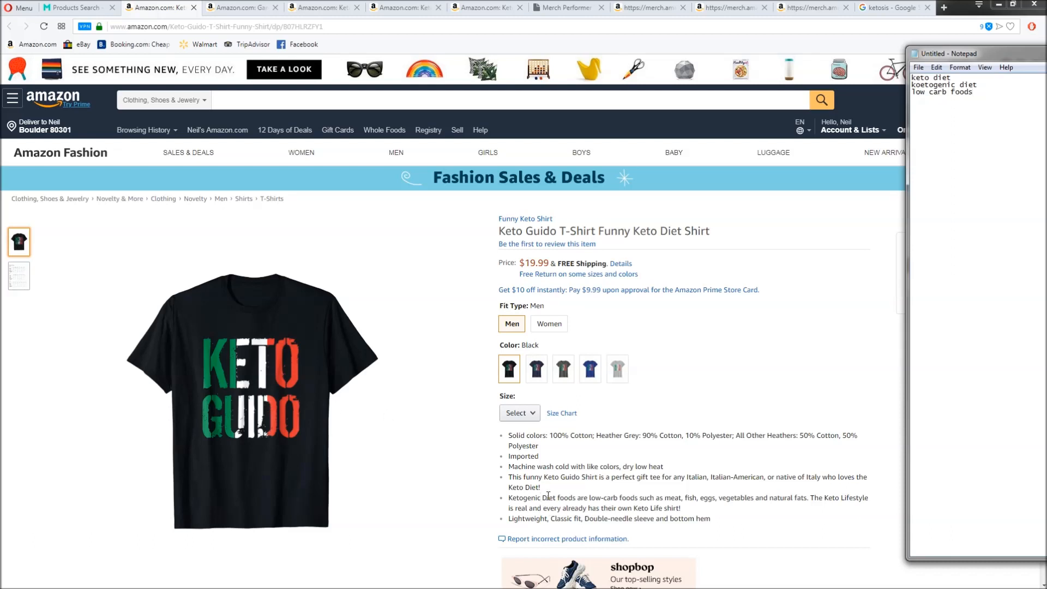
Add "keto lifestyle" to the Notepad keyword list and close the Keto Guido listing.
left_click_drag(553, 497, 508, 497)
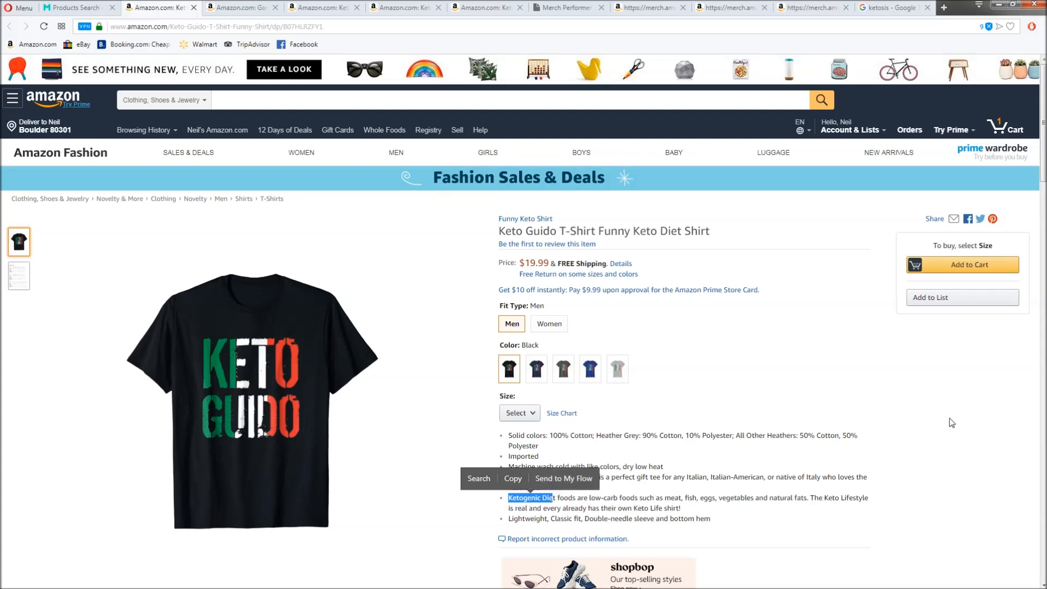
key("alt+Tab")
left_click(947, 114)
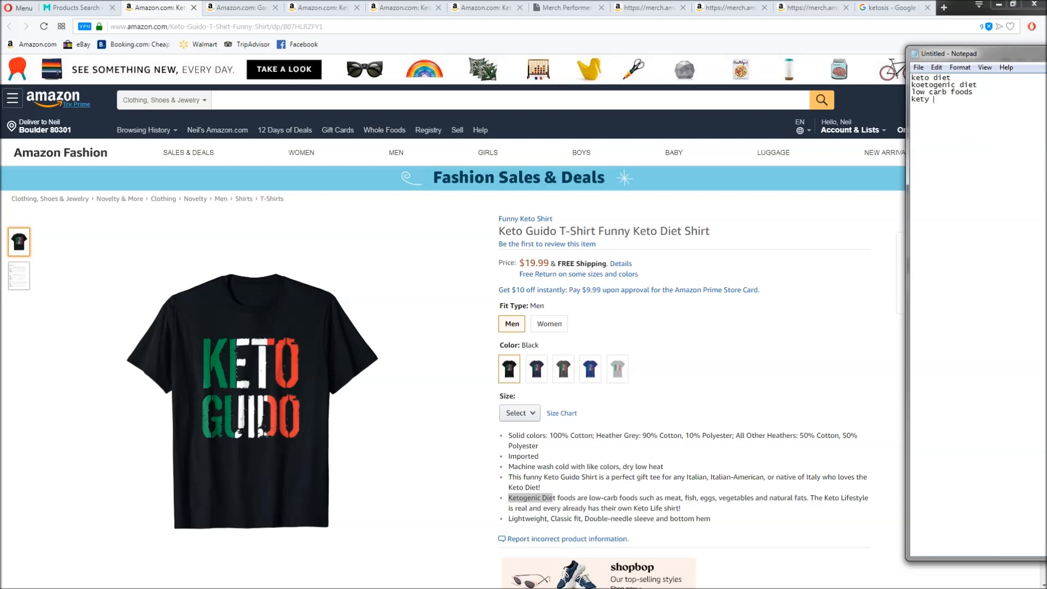
type("keto lifestyle")
left_click(195, 8)
left_click(196, 9)
Add the keyword "ketones" from the Game of Ketones shirt to the Notepad list.
key("alt+Tab")
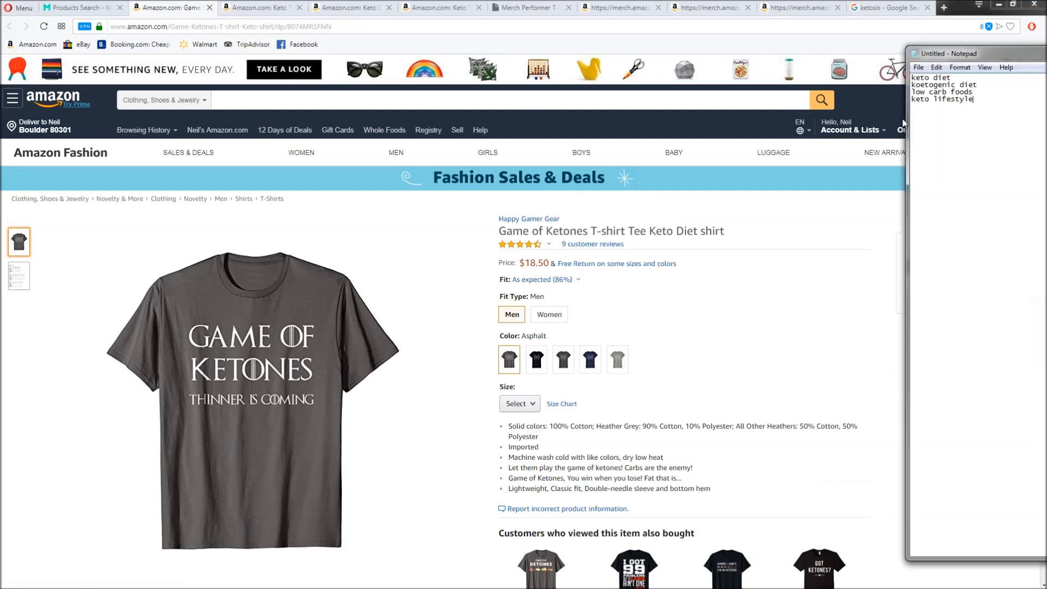
left_click_drag(1004, 53, 929, 51)
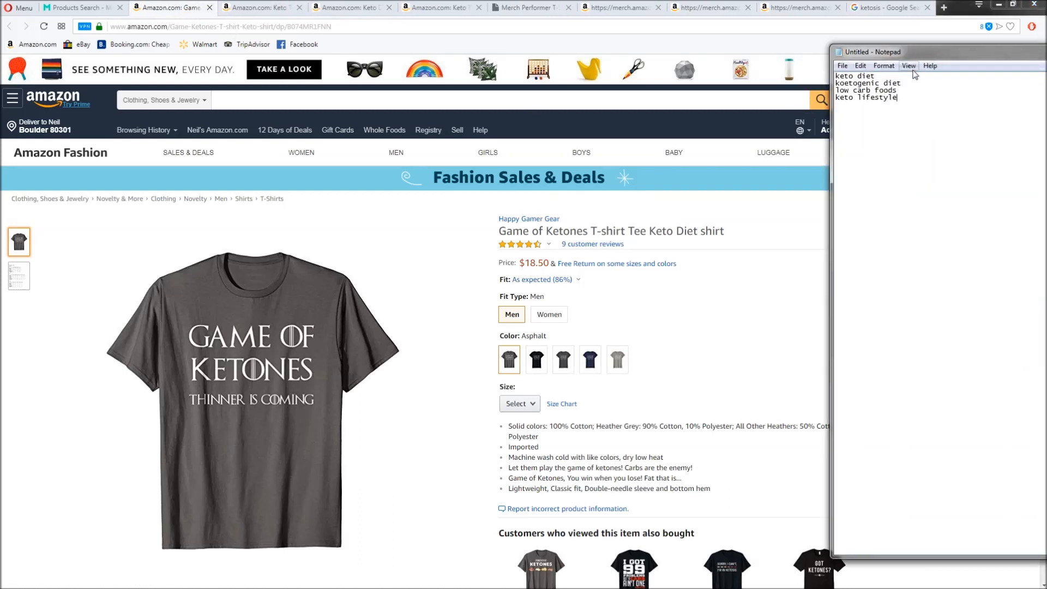
mouse_move(271, 348)
type("etones")
Examine the Game of Ketones listing's feature bullets, product description and customer reviews.
double_click(564, 478)
left_click(645, 474)
scroll(507, 442, "down", 10)
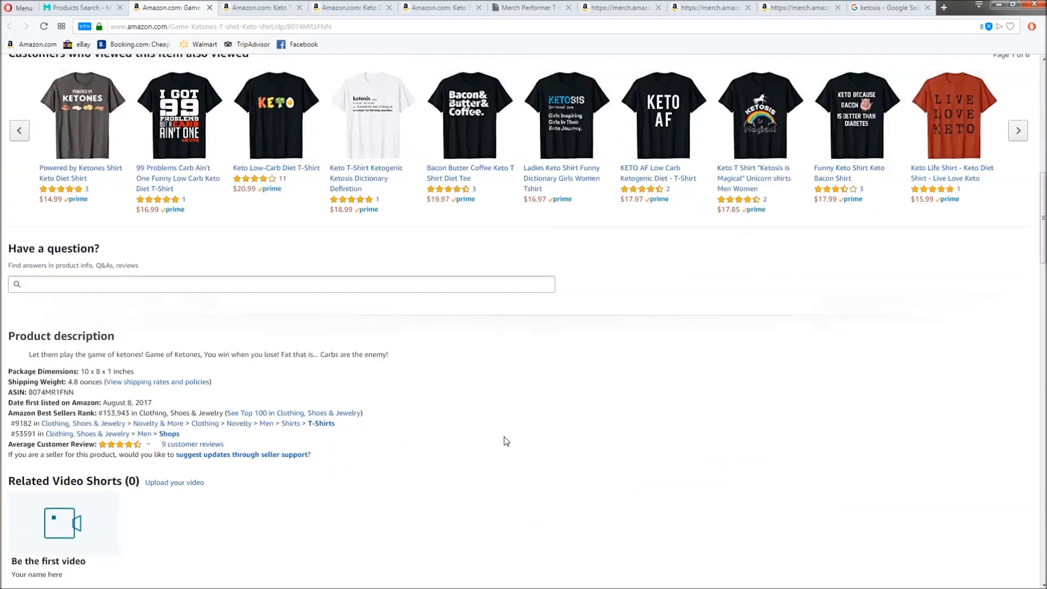
scroll(506, 441, "up", 10)
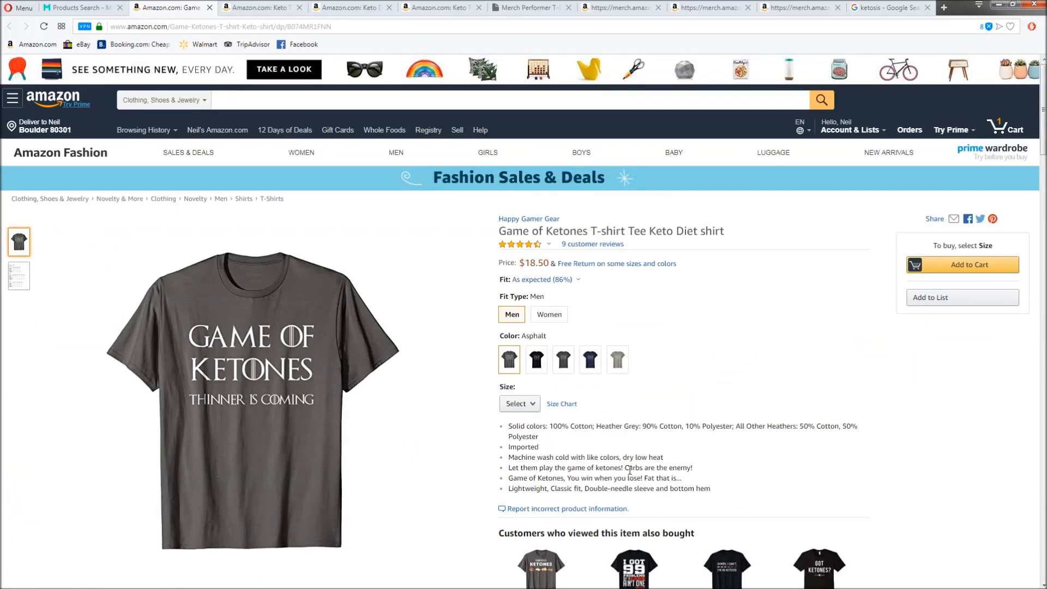
left_click_drag(682, 479, 589, 477)
left_click(569, 474)
left_click_drag(685, 481, 622, 468)
left_click_drag(627, 246, 557, 244)
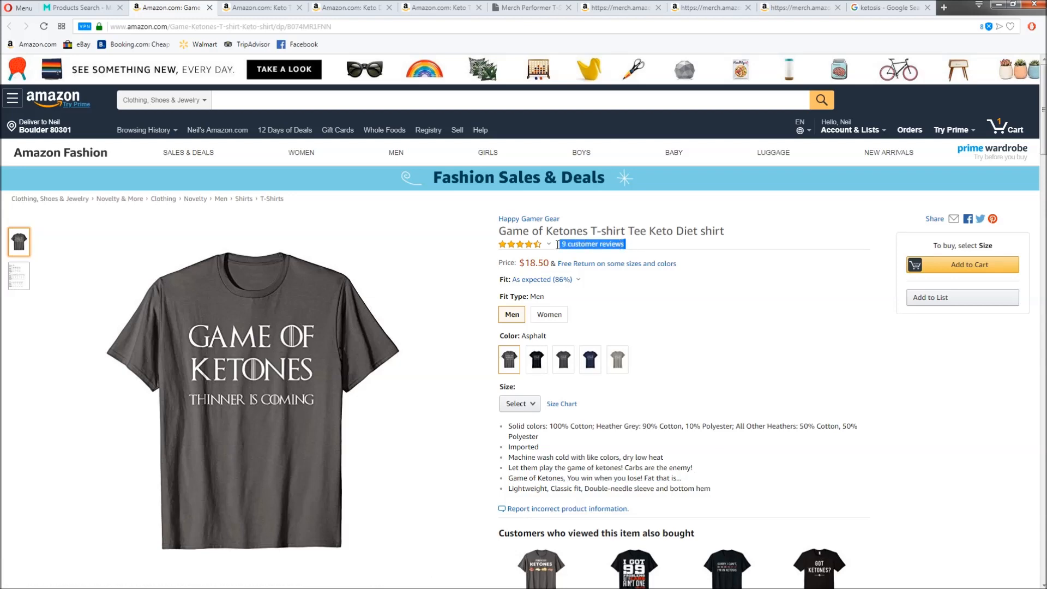
left_click(685, 483)
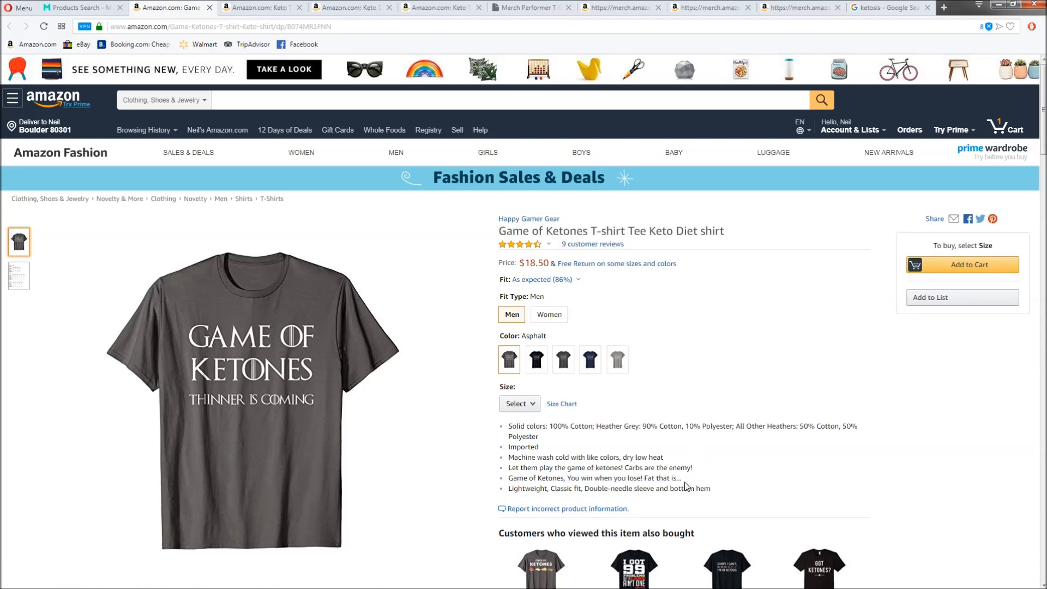
Check the Game of Ketones listing's first-listed date and feature bullets against the Notepad keyword list, and close the listing.
scroll(654, 429, "down", 10)
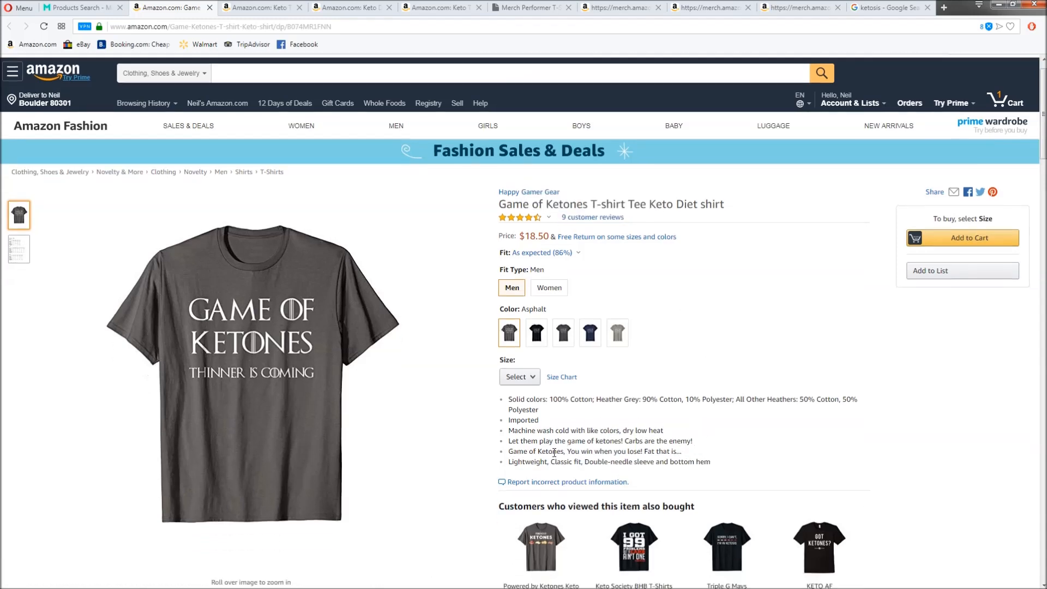
left_click_drag(153, 380, 101, 379)
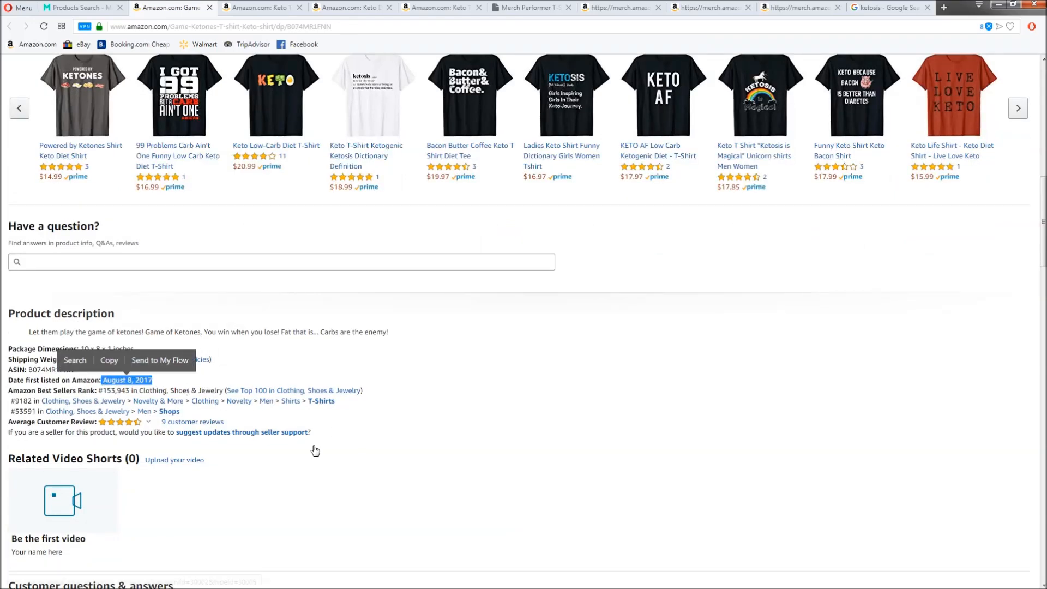
scroll(267, 430, "up", 12)
left_click_drag(703, 484, 503, 461)
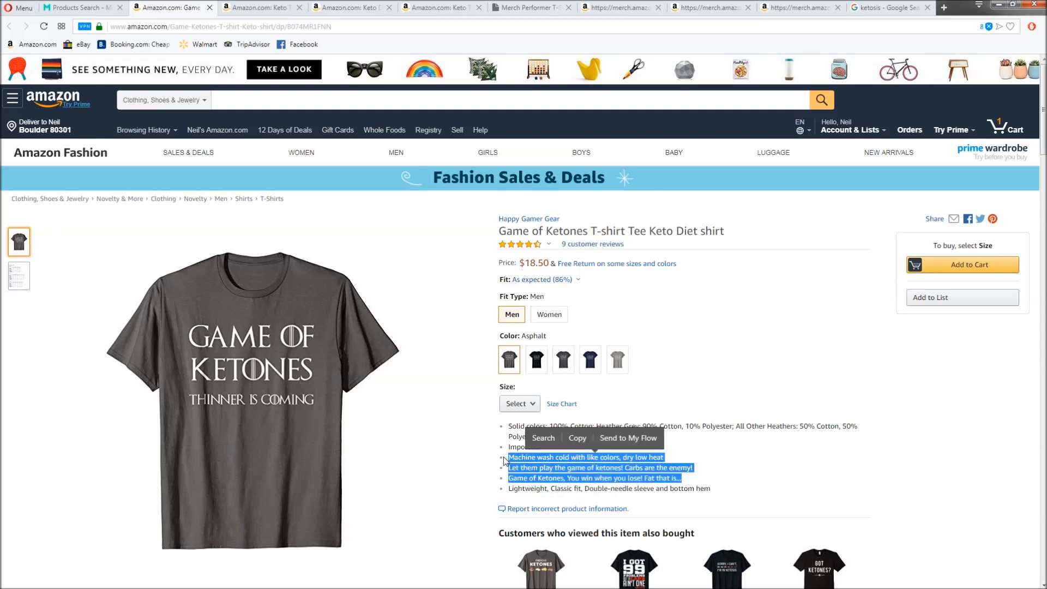
left_click(603, 465)
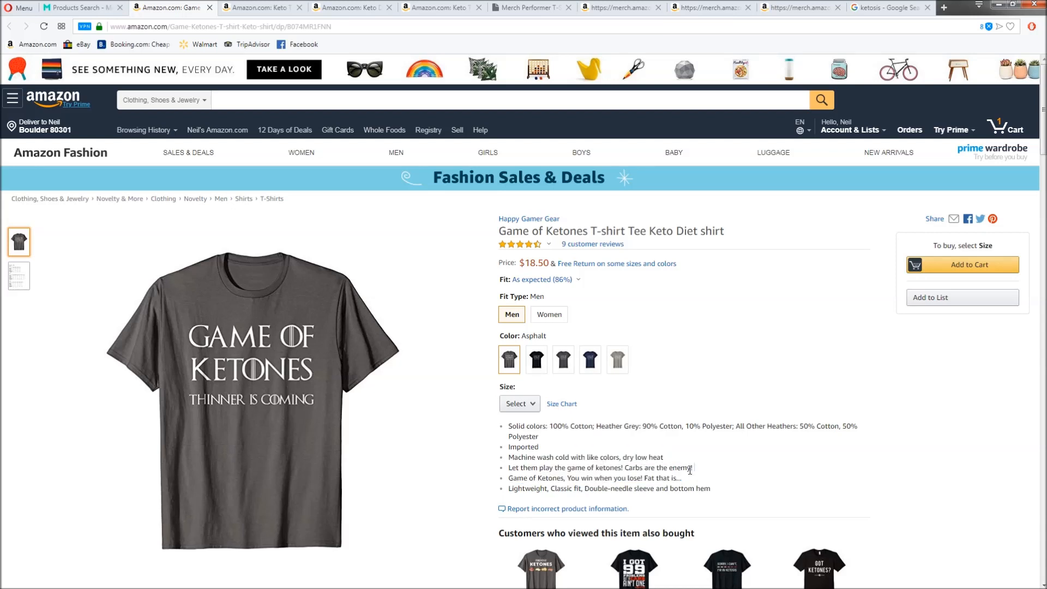
key("alt+Tab")
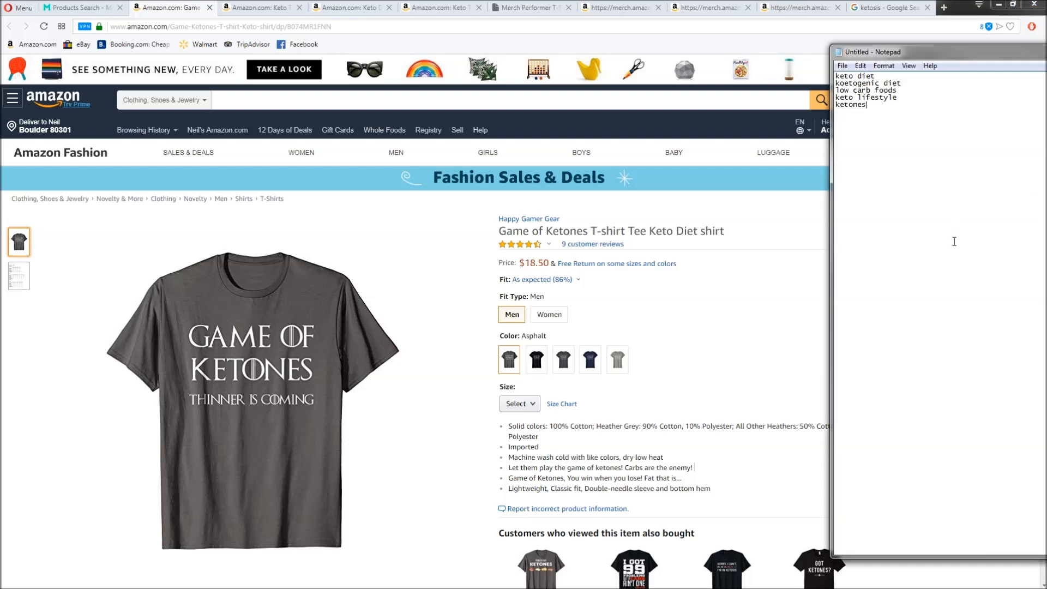
left_click(209, 7)
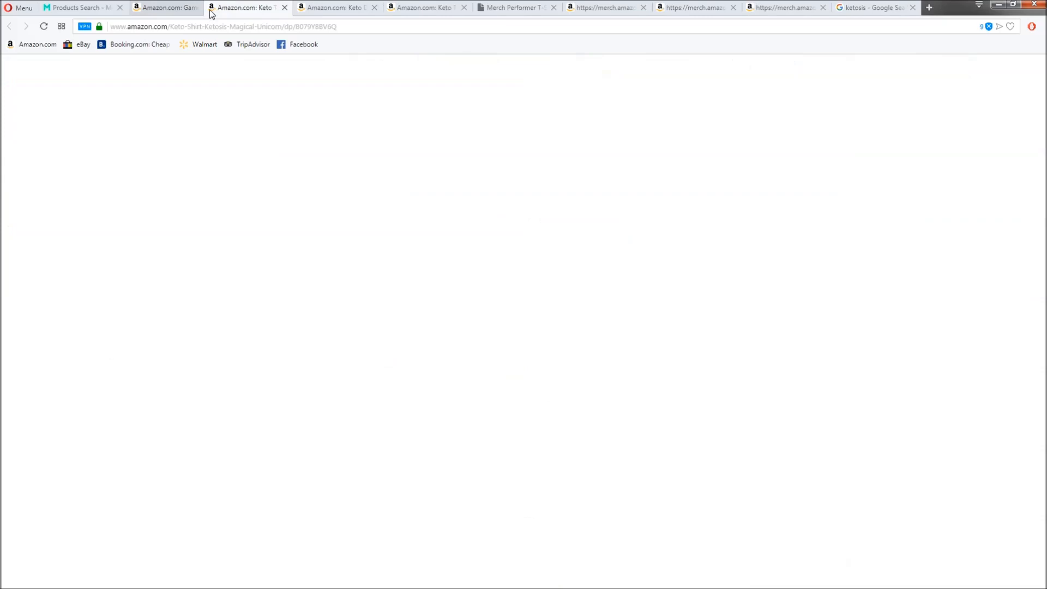
Compare the competing "Ketosis is Magical" unicorn shirt listing with the shirt design in the Merch by Amazon product details draft.
mouse_move(348, 368)
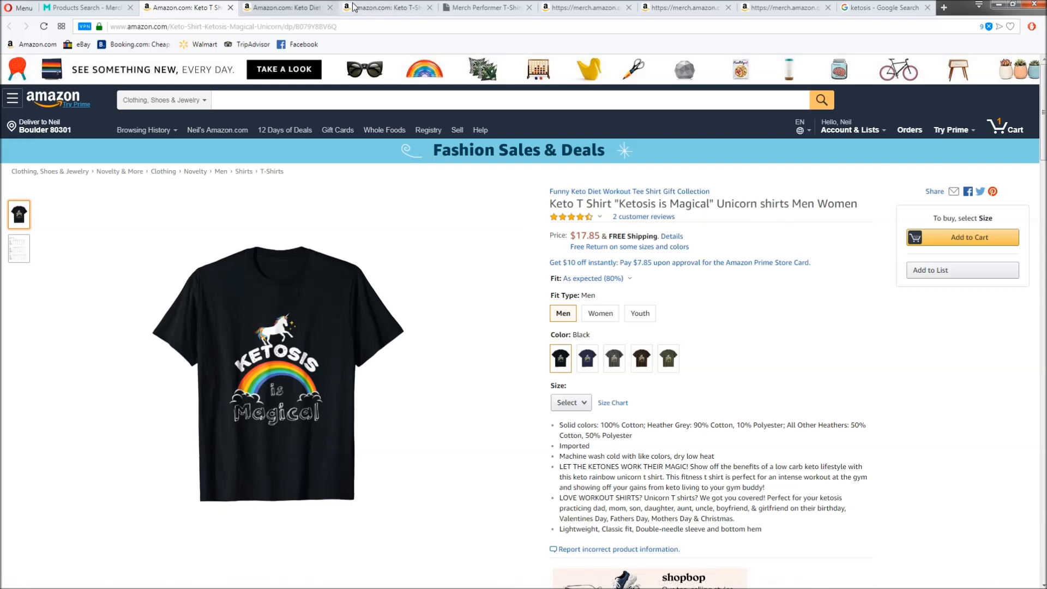
left_click(682, 7)
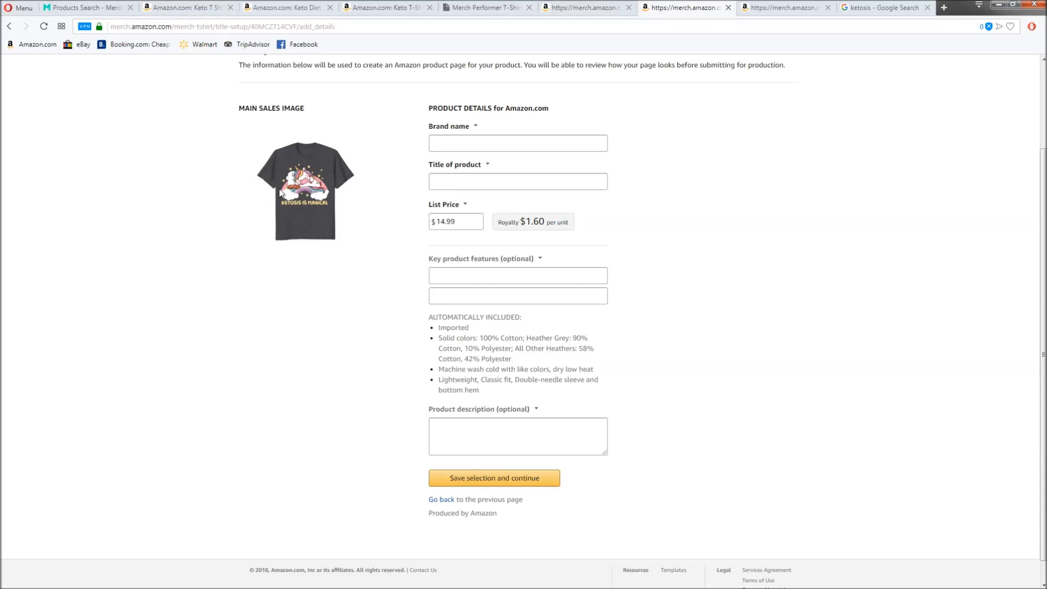
left_click(196, 7)
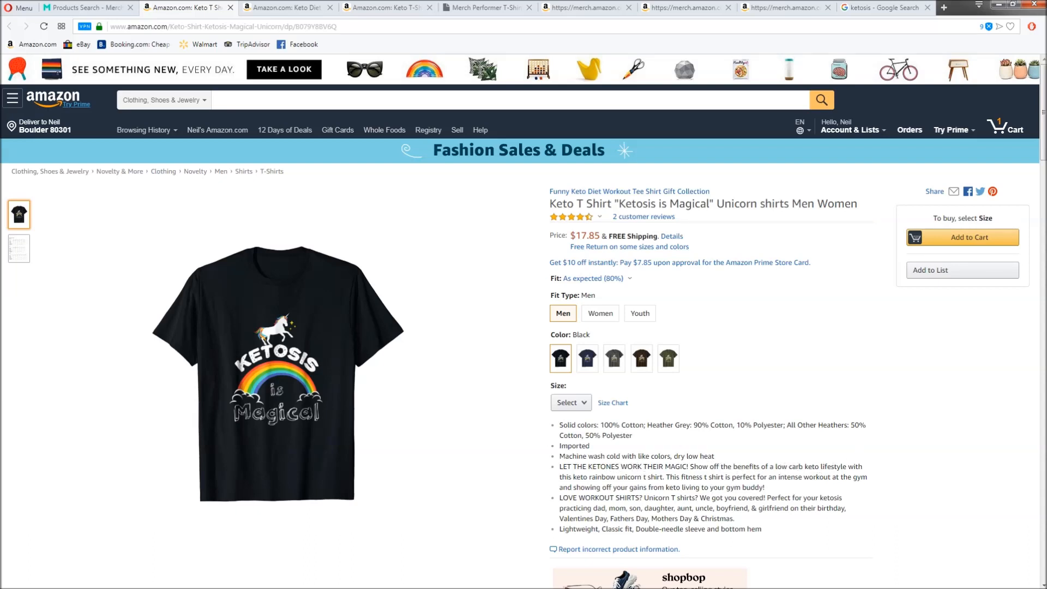
Add "low carb keto lifestyle" as a new line in the Notepad keyword list.
key("alt+Tab")
type("low ca")
key("BackSpace")
type("carb keto lifestyle")
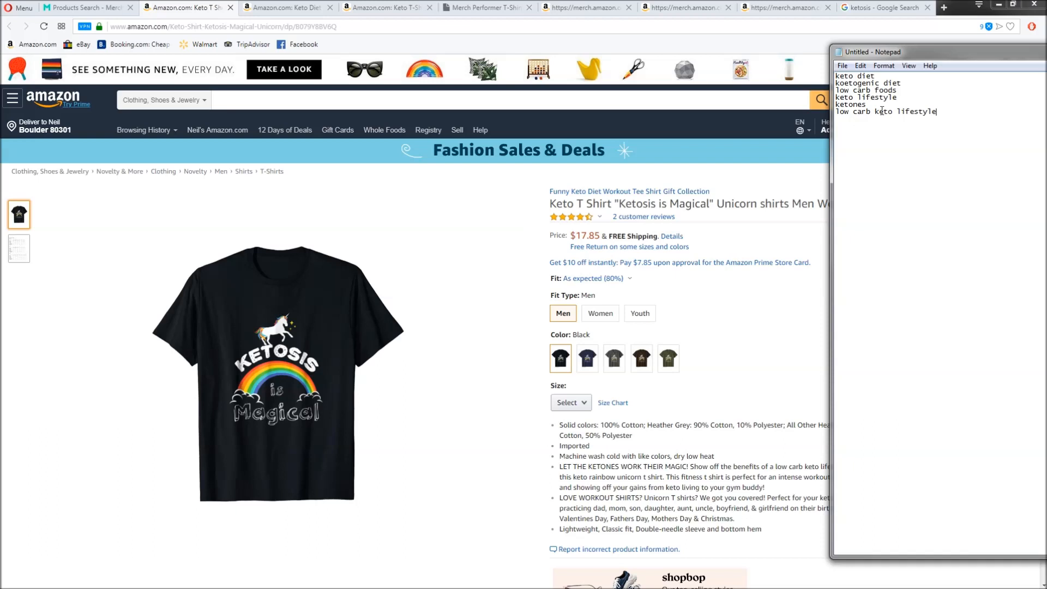
Shorten the last Notepad keyword to "low carb" and move the Notepad window clear of the listing text.
left_click_drag(875, 111, 805, 116)
left_click(897, 115)
left_click_drag(898, 98, 778, 99)
left_click(896, 117)
left_click_drag(937, 112, 874, 112)
key("BackSpace")
left_click_drag(933, 53, 1019, 38)
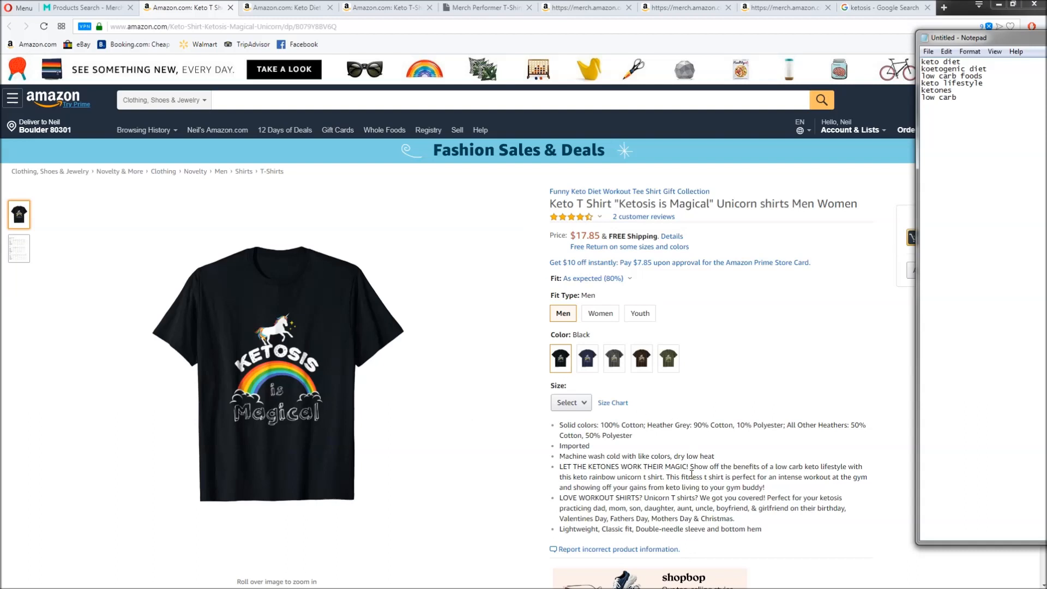
Examine the "Ketosis is Magical" listing's feature bullets, including the fitness wording and family gift recipients, and close the listing.
left_click_drag(681, 477, 716, 477)
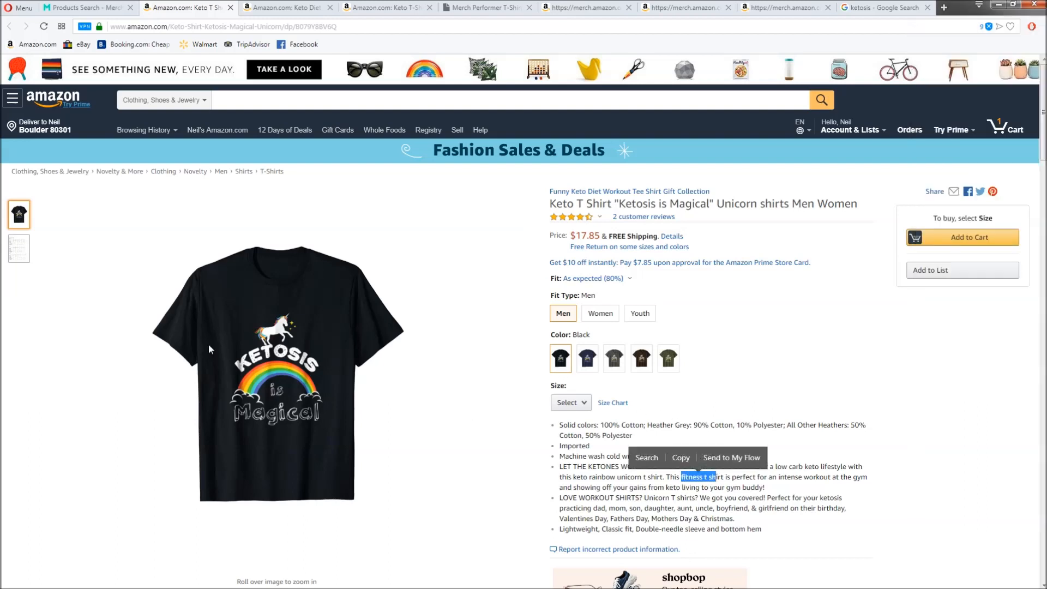
left_click(713, 477)
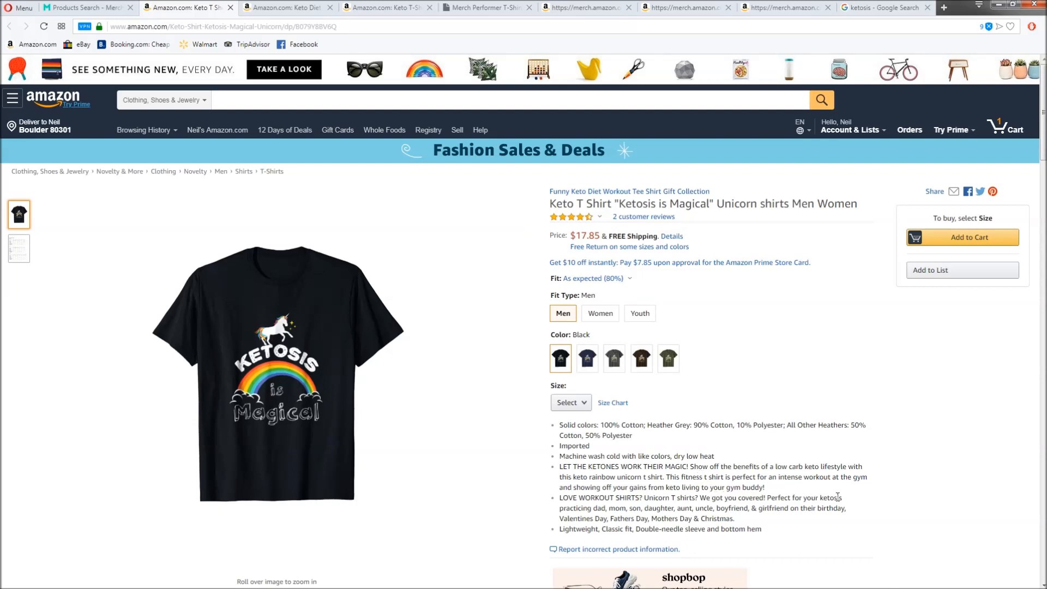
left_click_drag(593, 510, 609, 509)
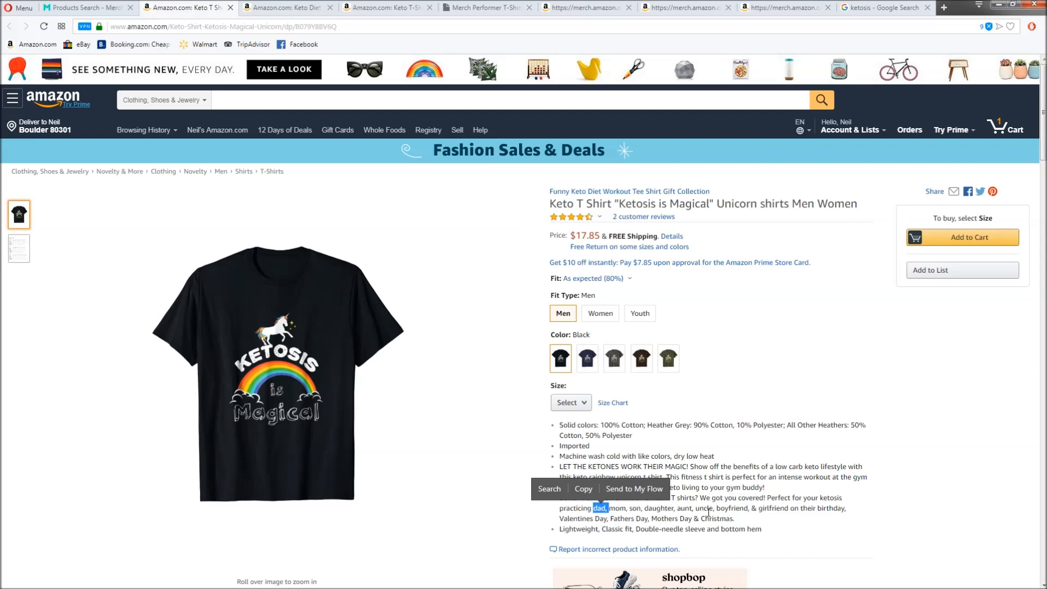
left_click(679, 511)
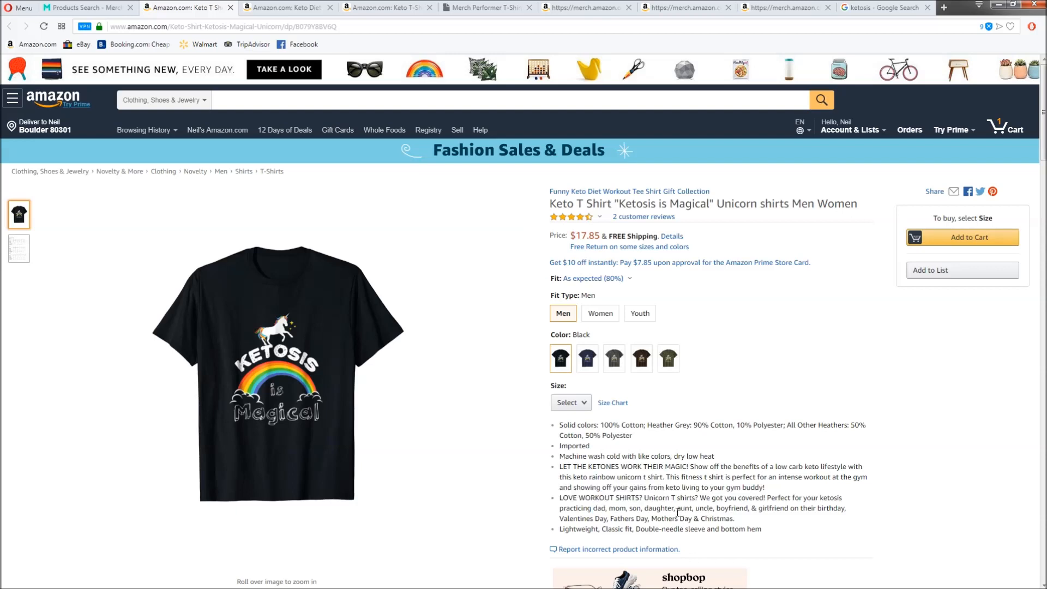
left_click_drag(594, 508, 846, 508)
left_click(683, 512)
left_click(230, 8)
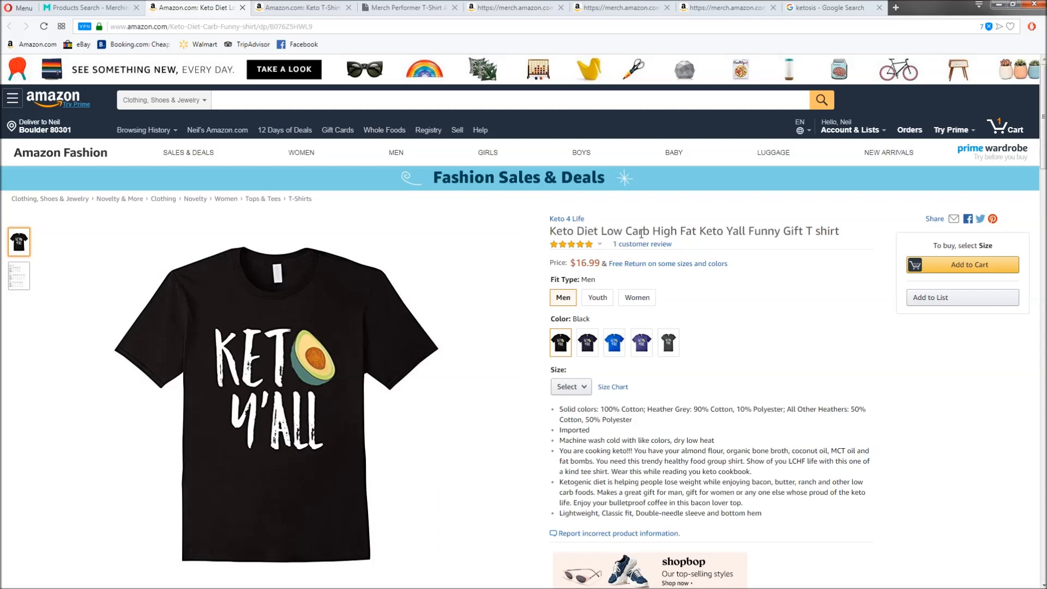
Add "high fat" from the Keto Yall shirt title to the Notepad keyword list and move Notepad aside.
left_click_drag(653, 231, 691, 231)
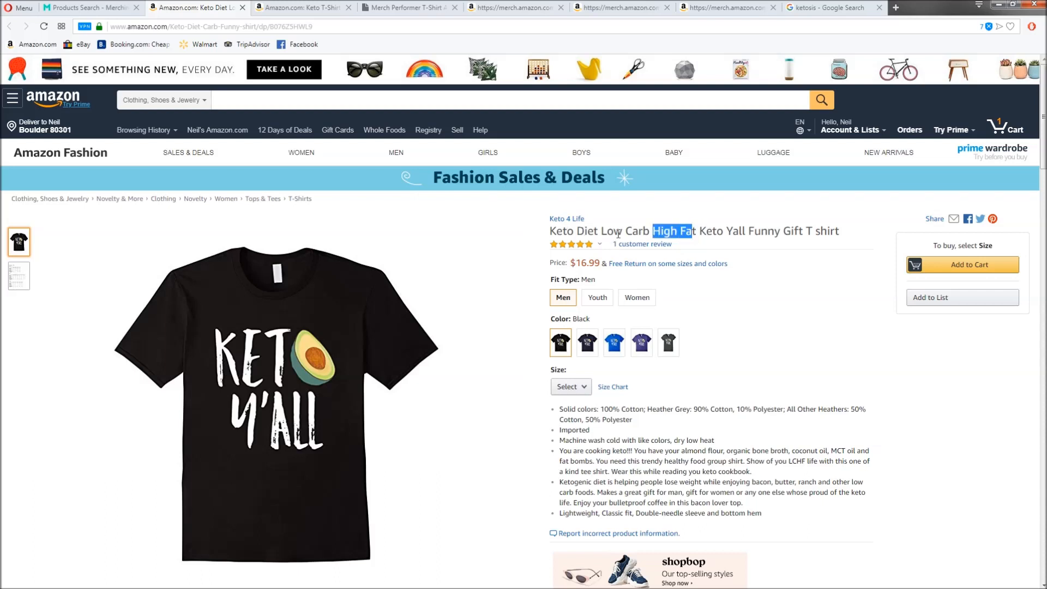
key("alt+Tab")
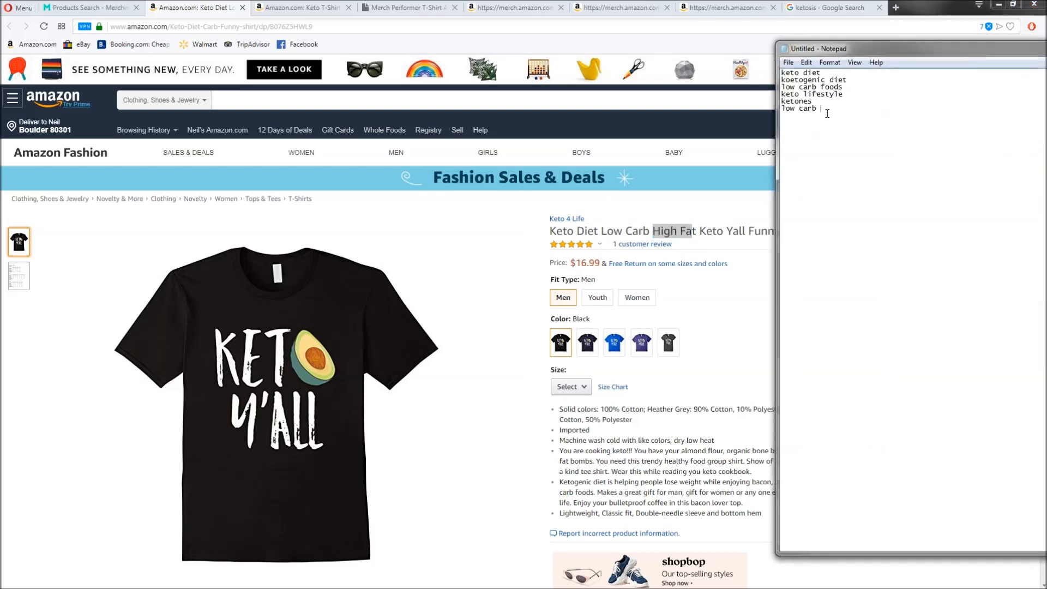
key("Return")
type("high fat")
left_click_drag(868, 51, 978, 49)
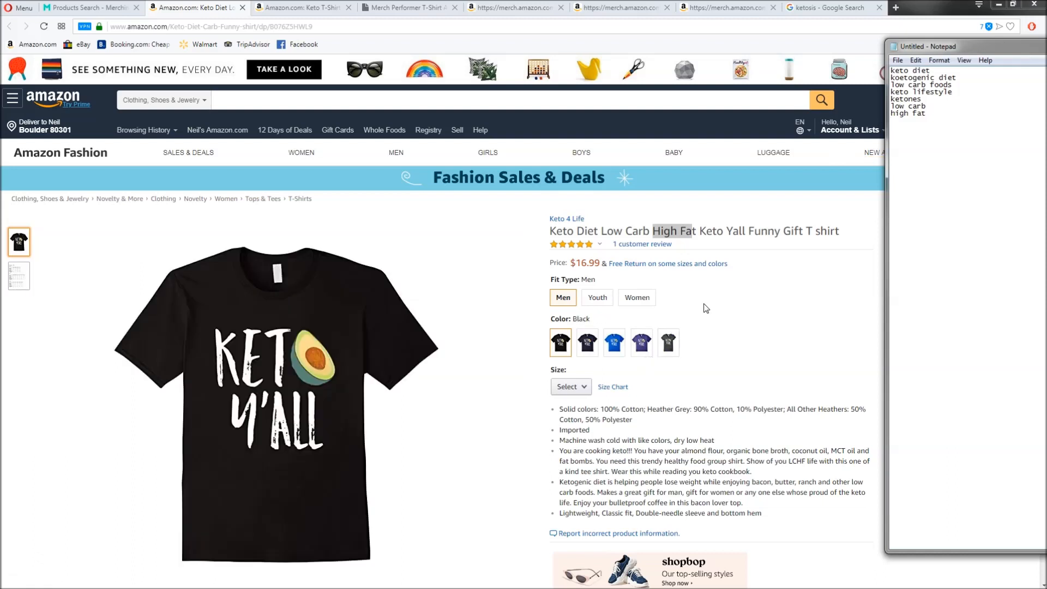
left_click_drag(959, 49, 993, 46)
Examine the Keto Yall listing's feature bullets about keto foods, bulletproof coffee and bacon, and close the listing.
left_click_drag(687, 451, 789, 451)
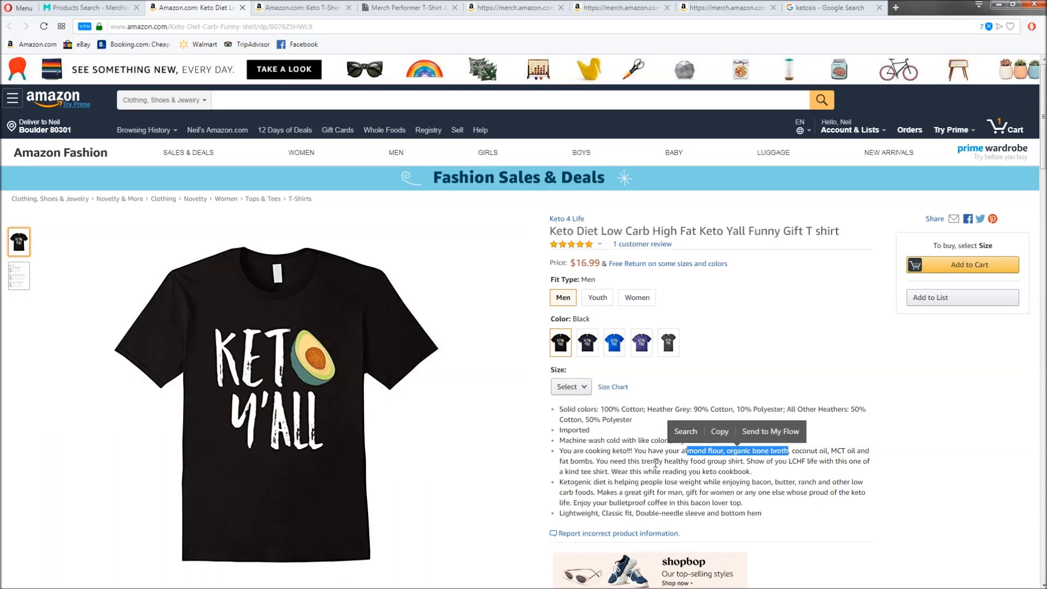
left_click(713, 456)
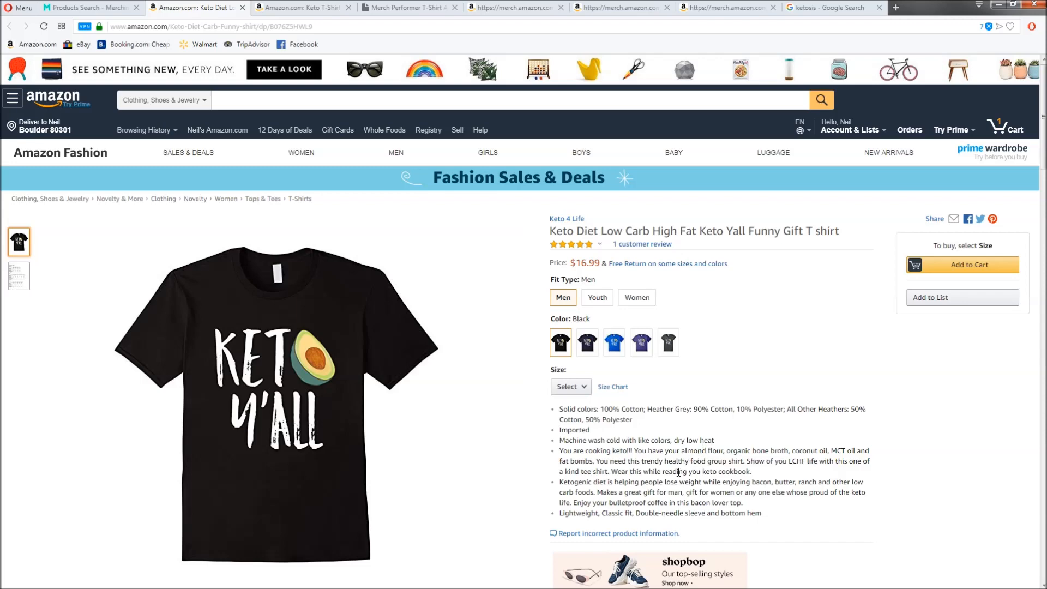
left_click_drag(649, 503, 732, 502)
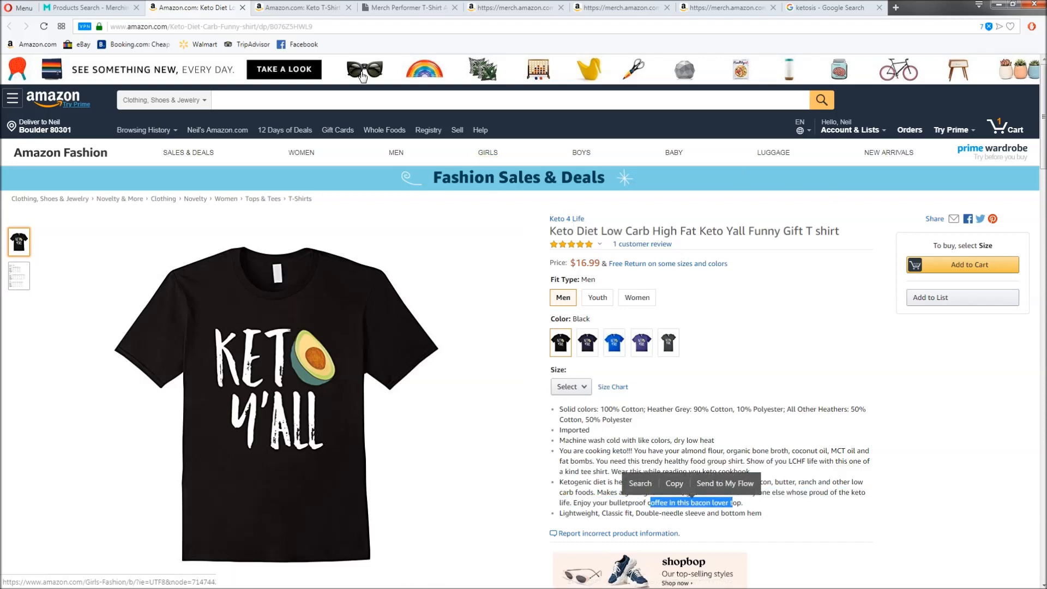
left_click(242, 7)
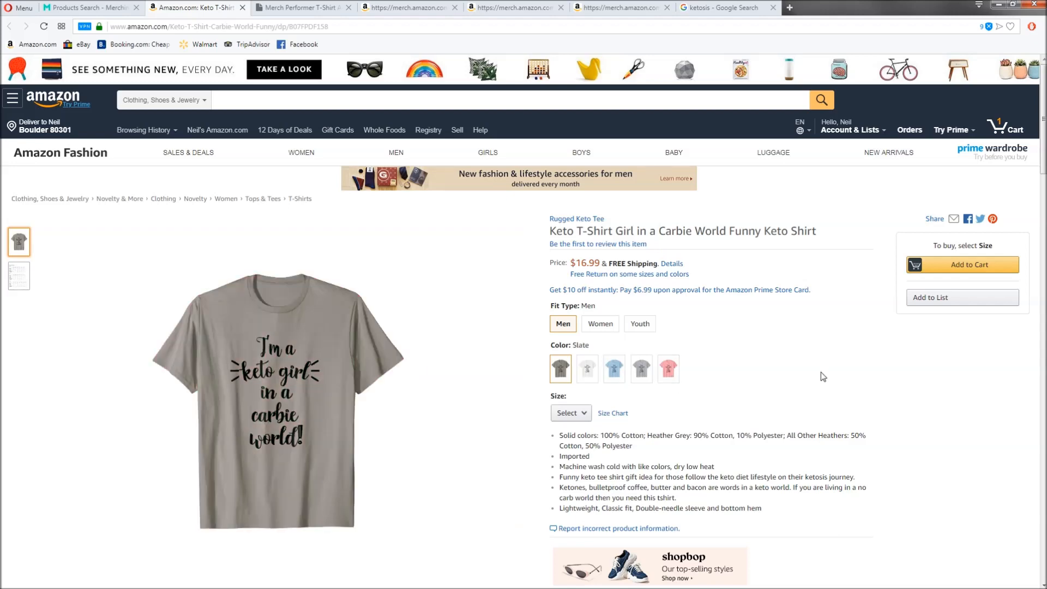
Examine the "Girl in a Carbie World" listing's feature bullets for keto phrases such as "ketosis journey" and close the listing.
scroll(822, 371, "down", 2)
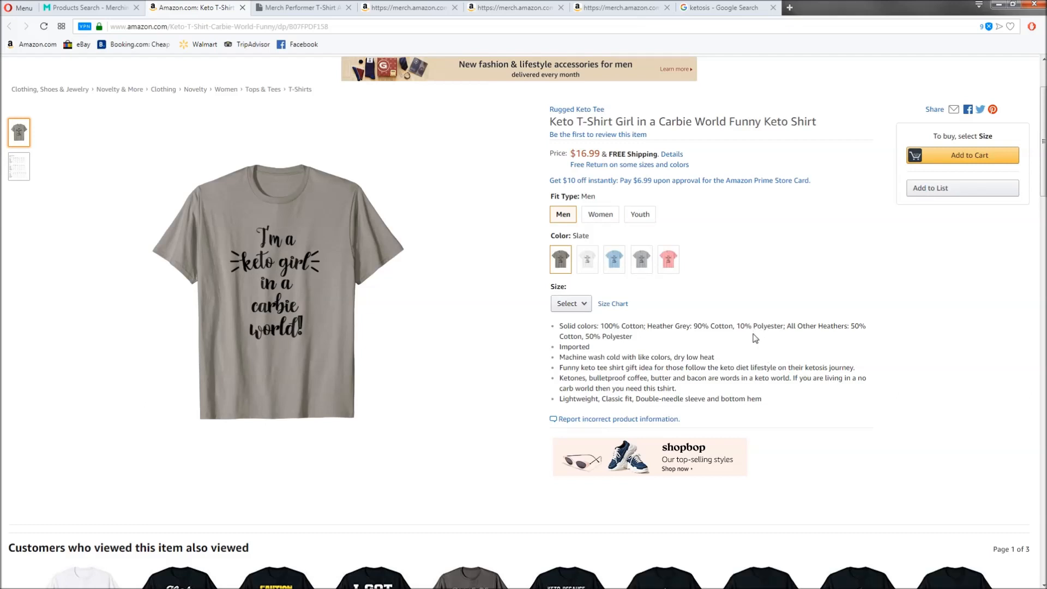
left_click_drag(720, 367, 852, 372)
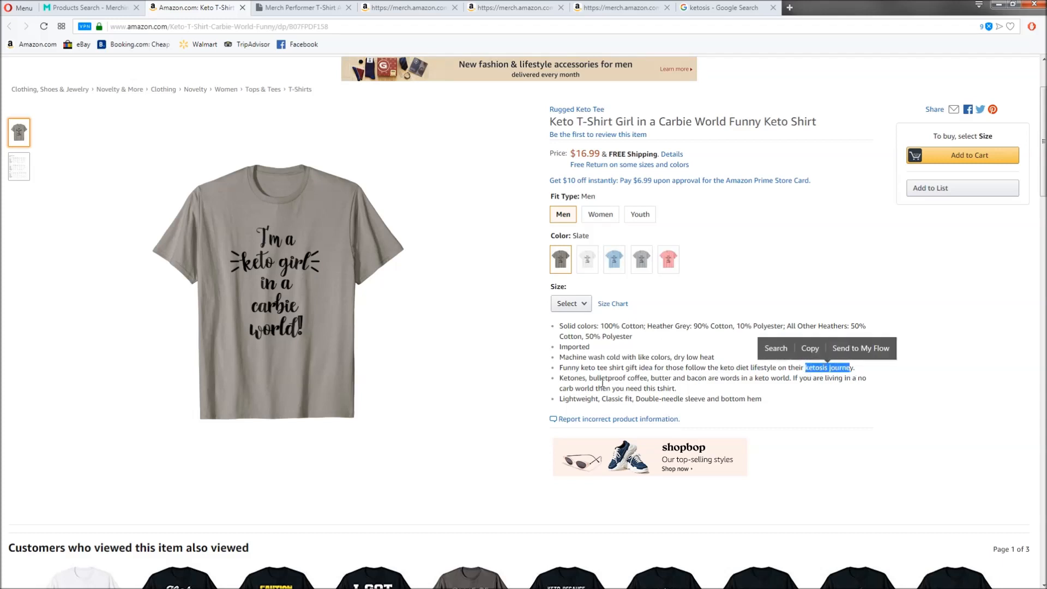
left_click(580, 381)
left_click_drag(589, 378, 716, 378)
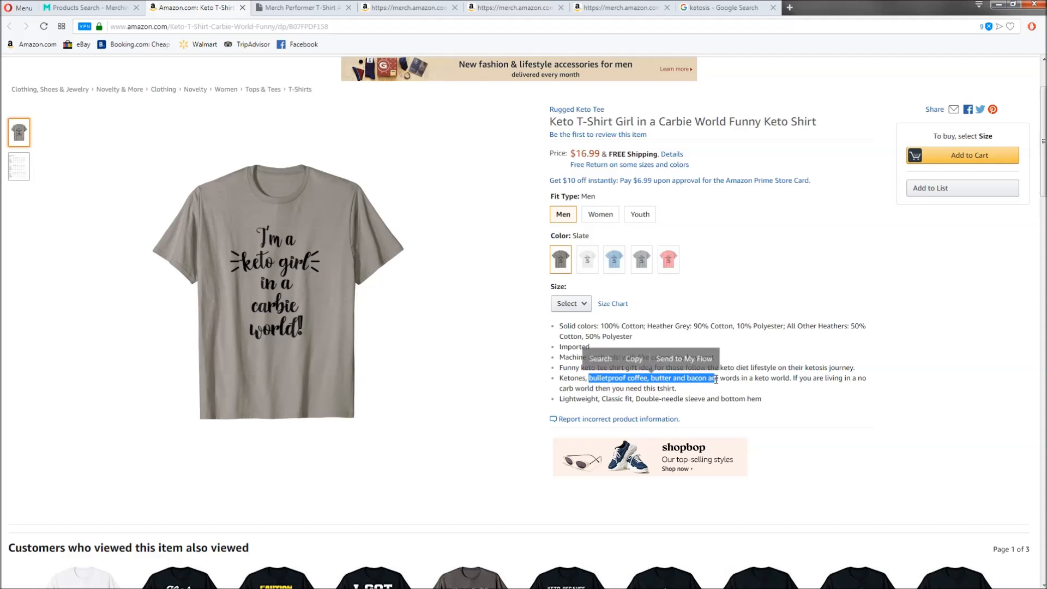
left_click(831, 377)
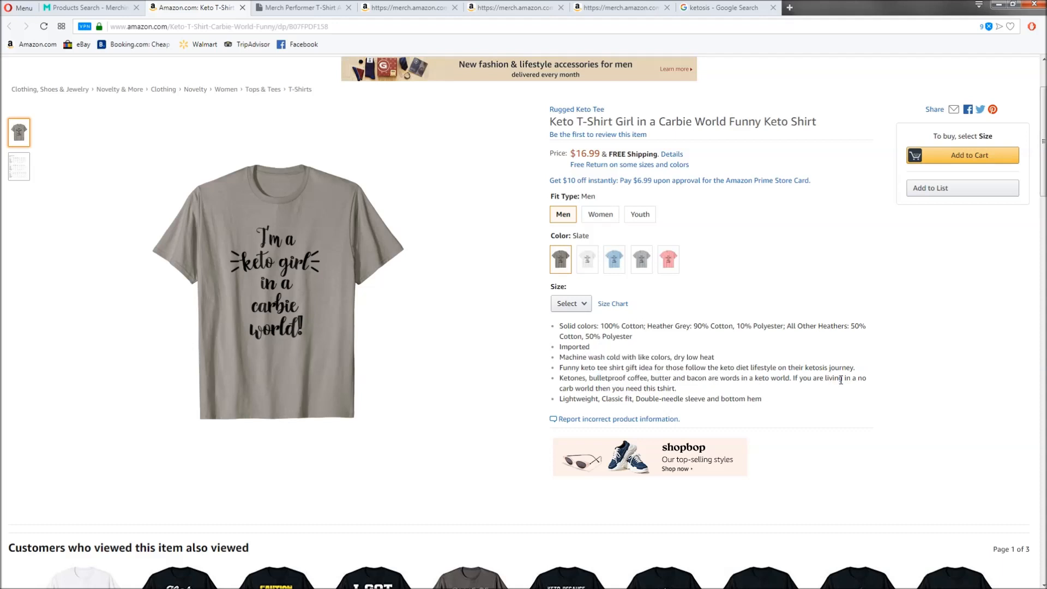
scroll(757, 354, "up", 2)
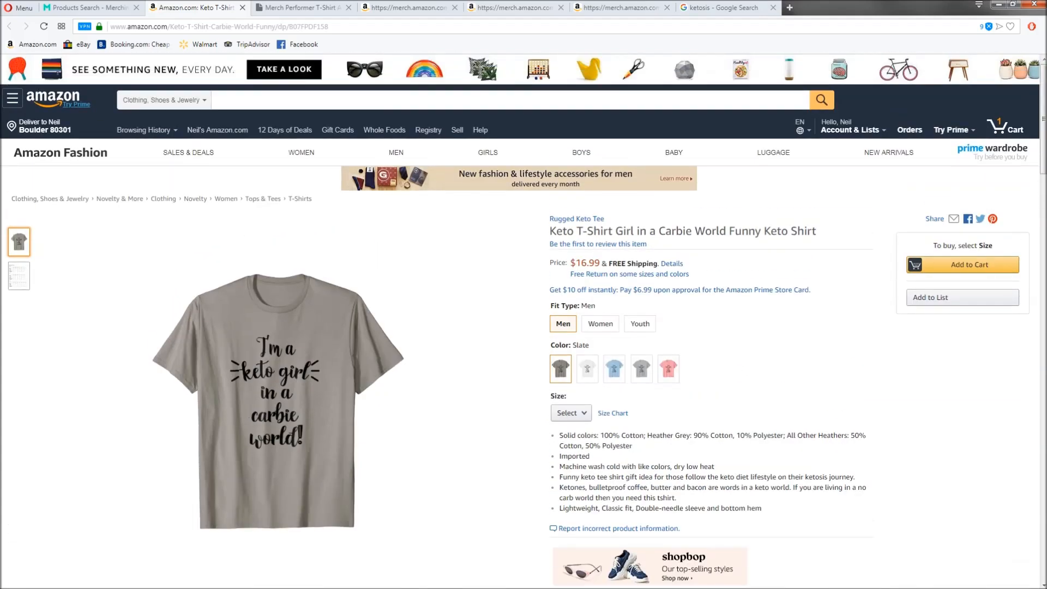
left_click(242, 8)
Review the full Notepad keyword list from "keto diet" to "high fat" and place the window at the screen's side.
left_click_drag(1046, 46, 669, 62)
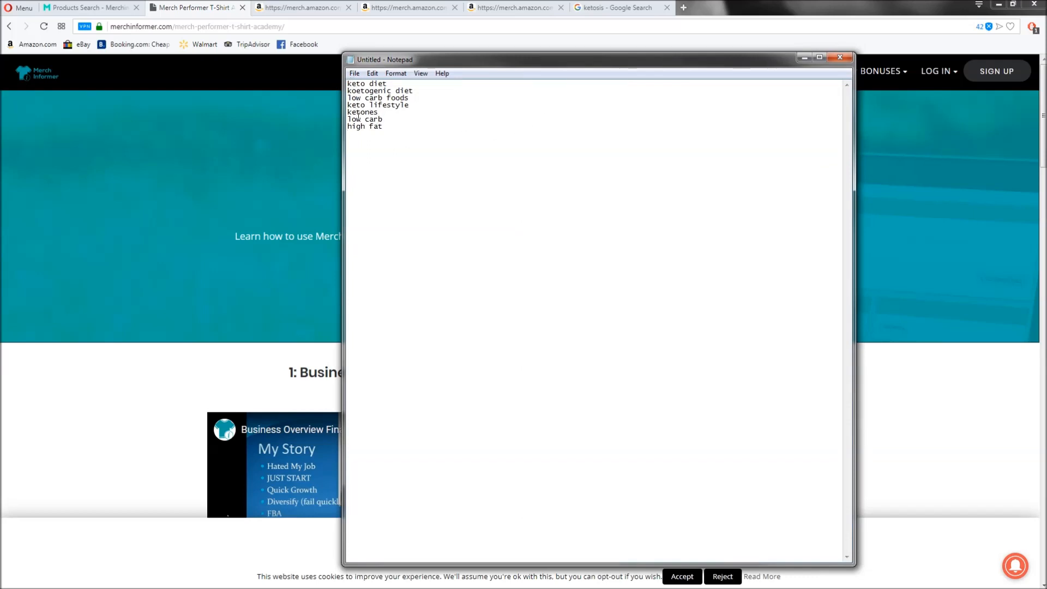
left_click_drag(386, 129, 329, 72)
left_click(402, 122)
left_click_drag(386, 130, 418, 96)
left_click_drag(499, 67, 963, 68)
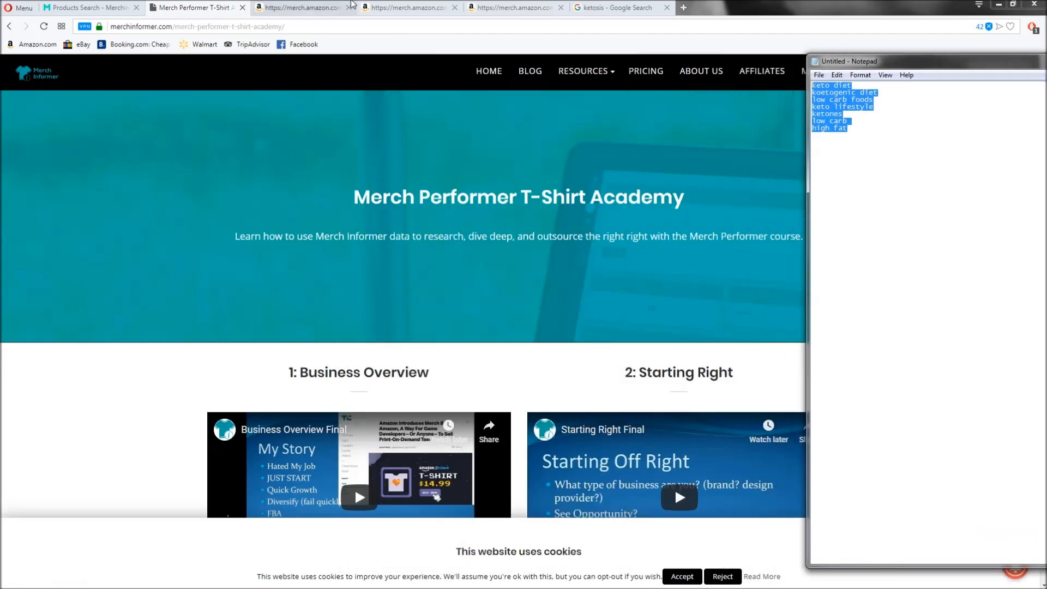
Set the unicorn shirt listing's brand name to "Keto Lifestyle Teez", consulting the finished listing and the keyword list for reference.
left_click(404, 7)
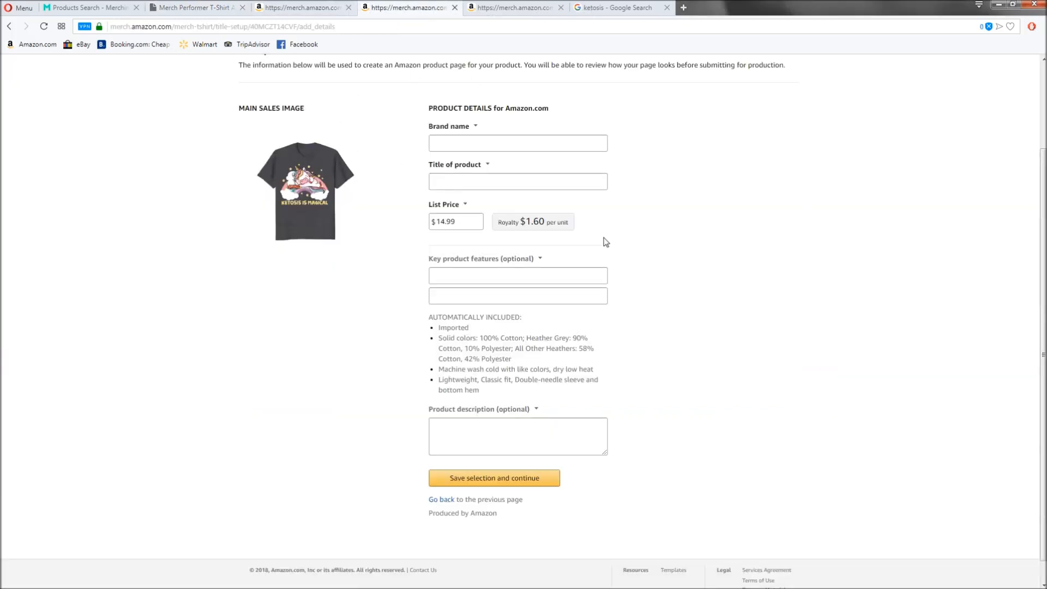
left_click(487, 145)
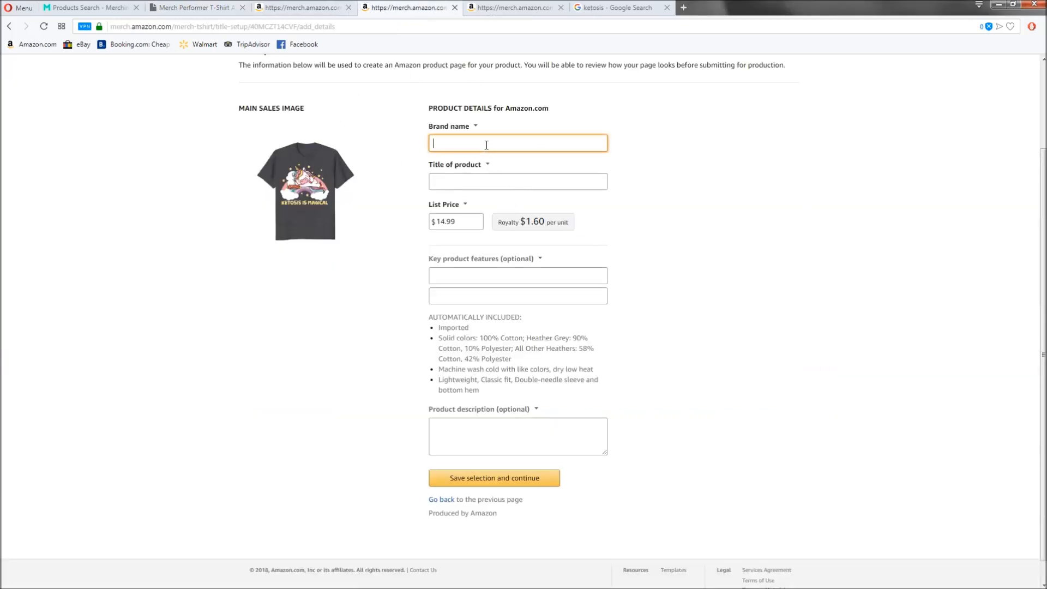
left_click(311, 7)
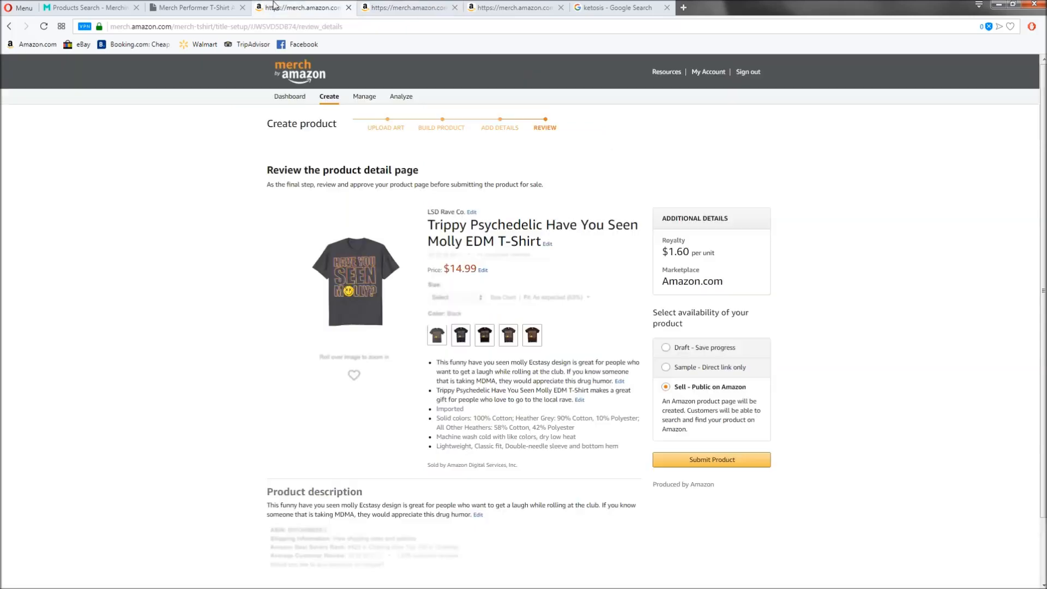
left_click(408, 8)
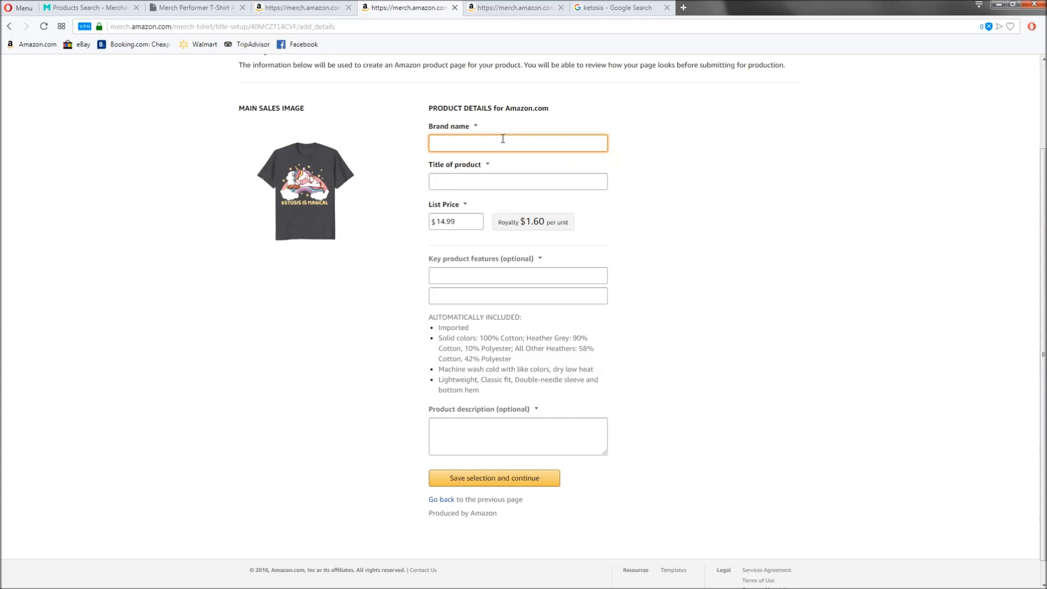
key("alt+Tab")
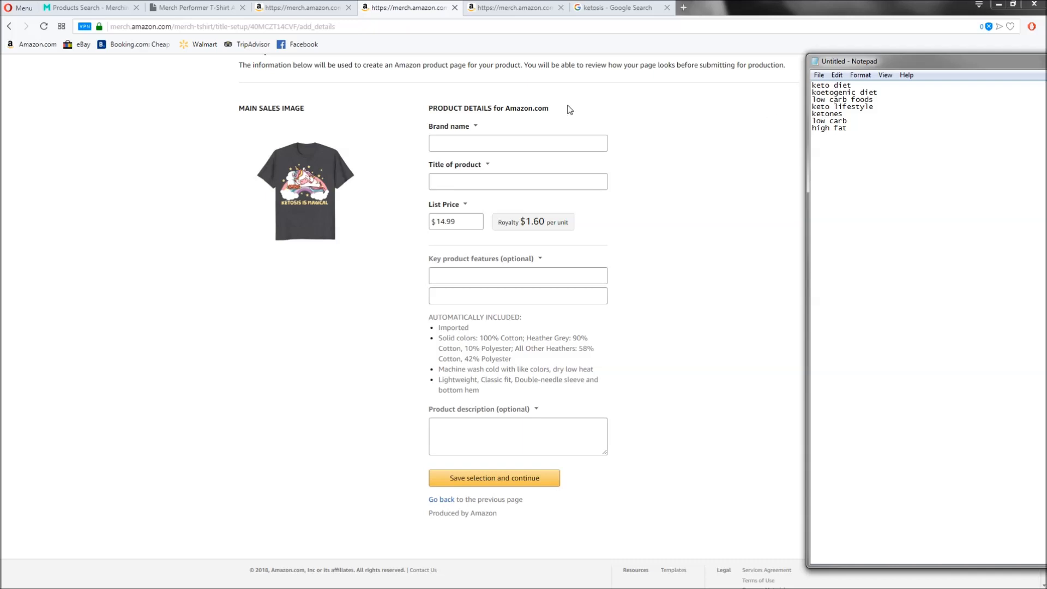
left_click(464, 144)
type("Keto Lifestyle Teez")
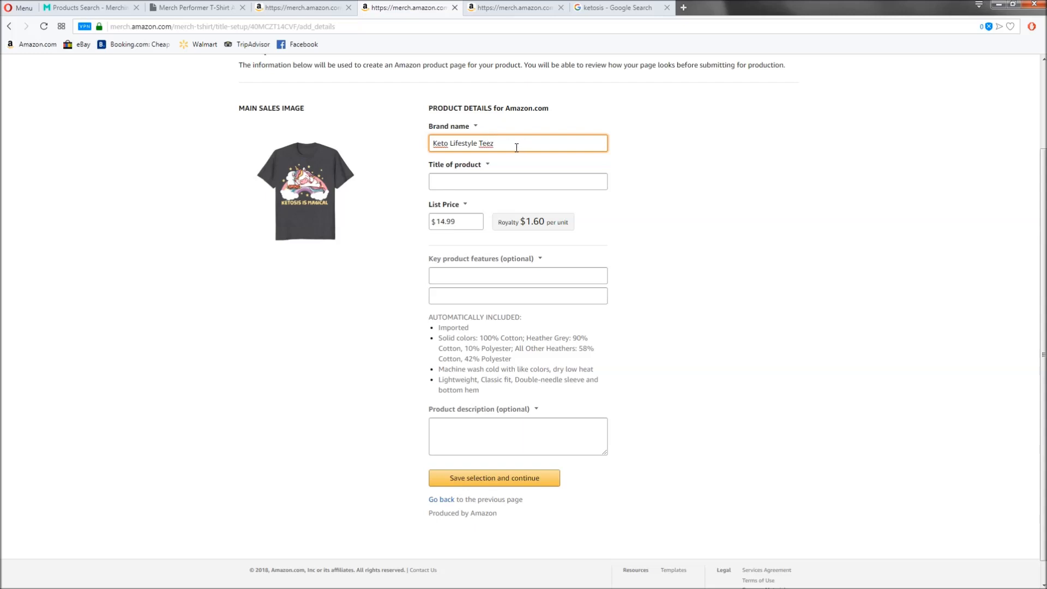
key("alt+Tab")
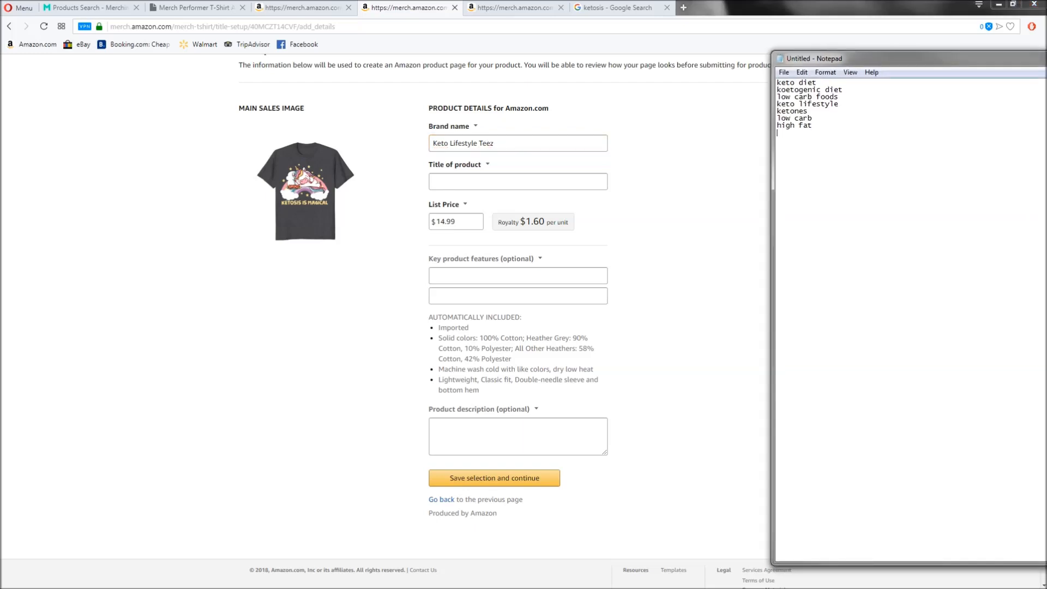
triple_click(504, 146)
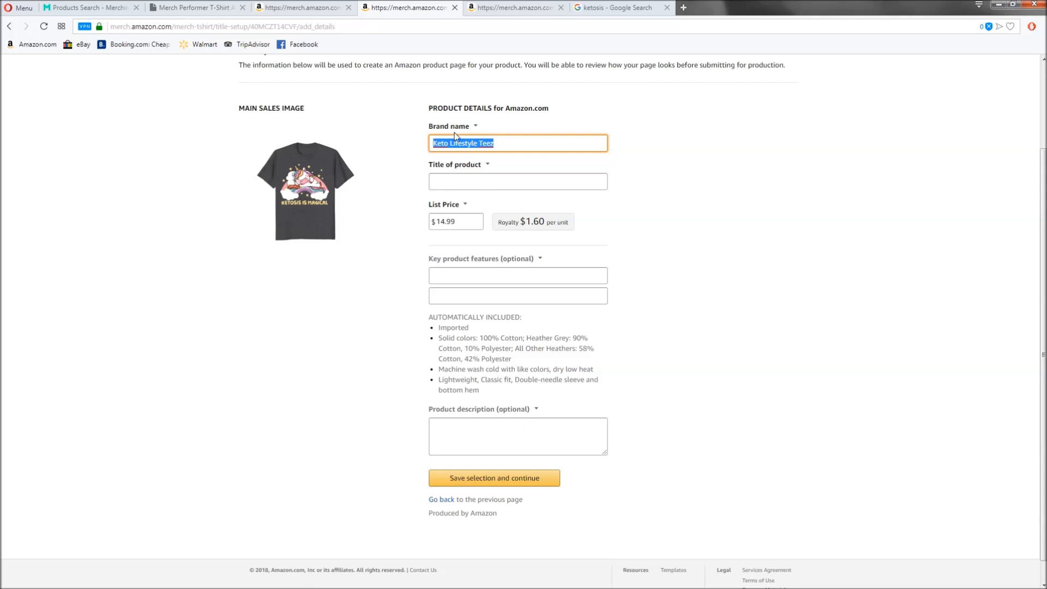
left_click(664, 141)
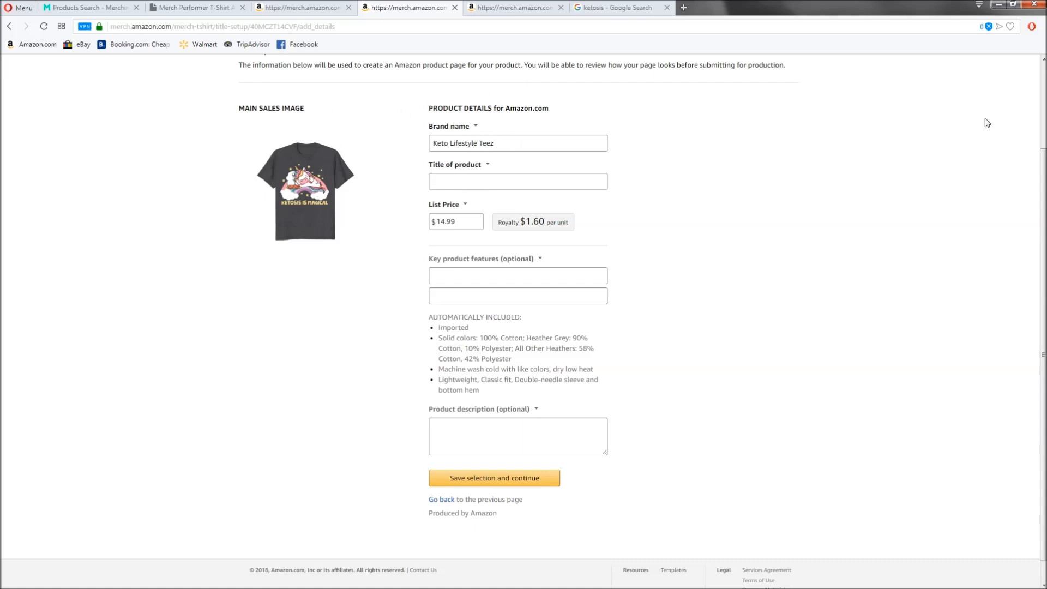
Enter "Ketosis Is Magical T-Shirt" as the product title, matching the phrase on the shirt image.
key("alt+Tab")
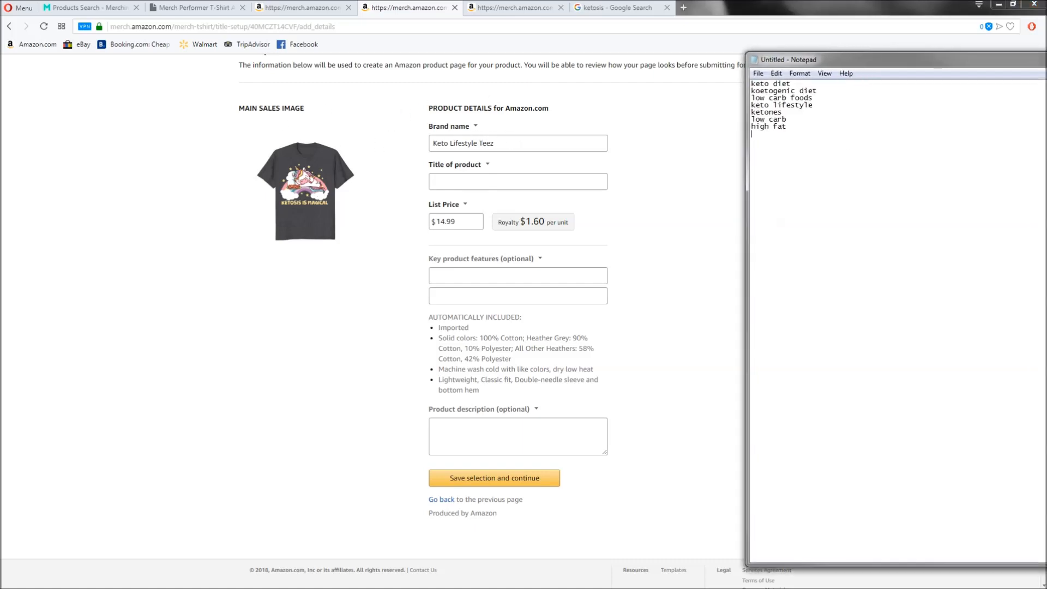
left_click(289, 205)
left_click(429, 182)
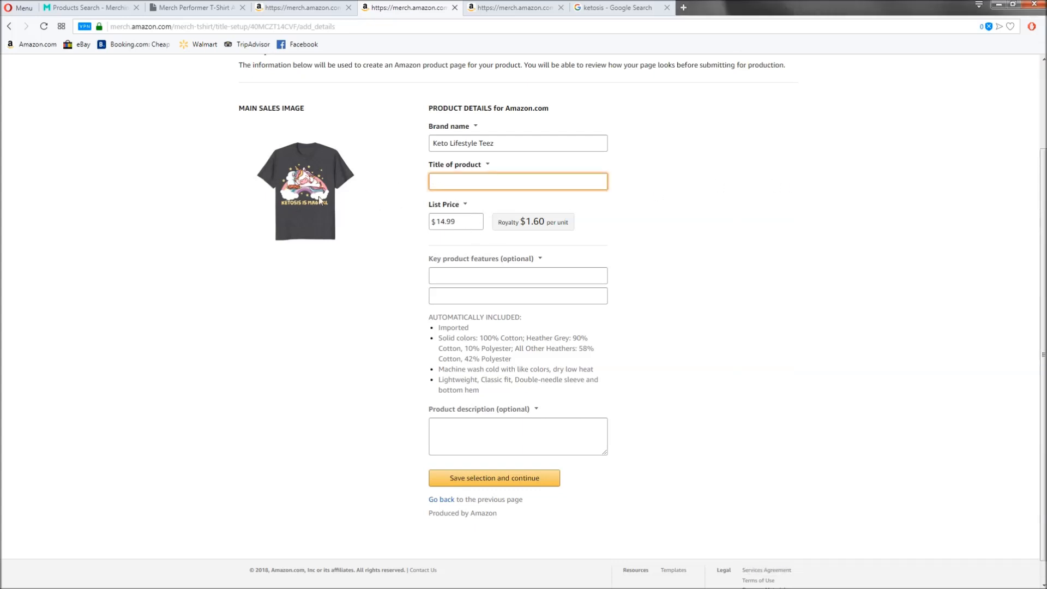
type("Ketosis Is Magical T-Shirt")
Mark "keto lifestyle" as used with a dash in the Notepad keyword list.
key("alt+Tab")
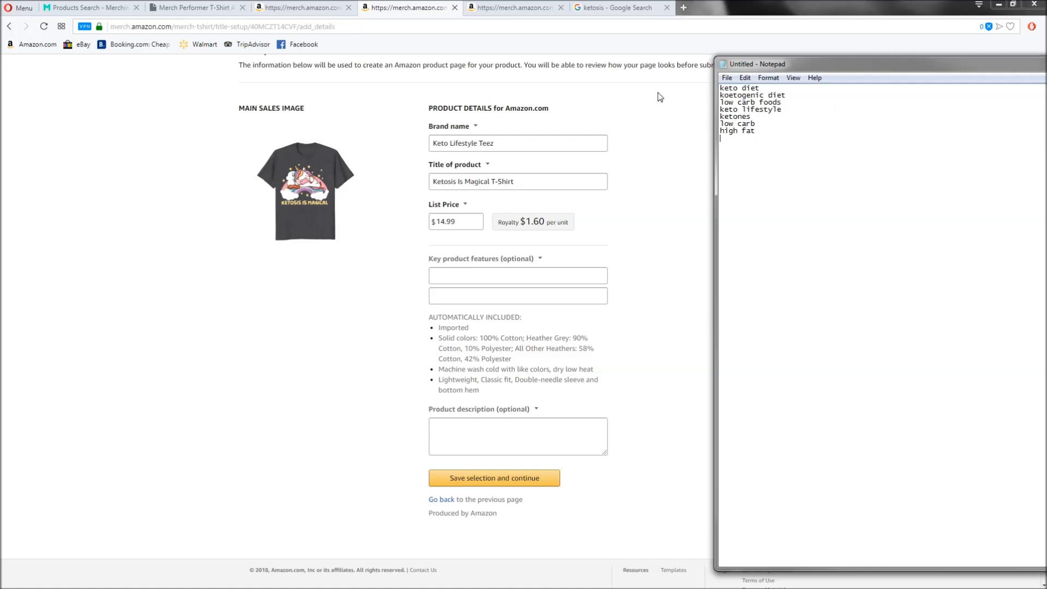
left_click(791, 104)
left_click(801, 107)
Insert "Funny Unicorn" before "Ketosis Is Magical T-Shirt" in the product title.
left_click(433, 183)
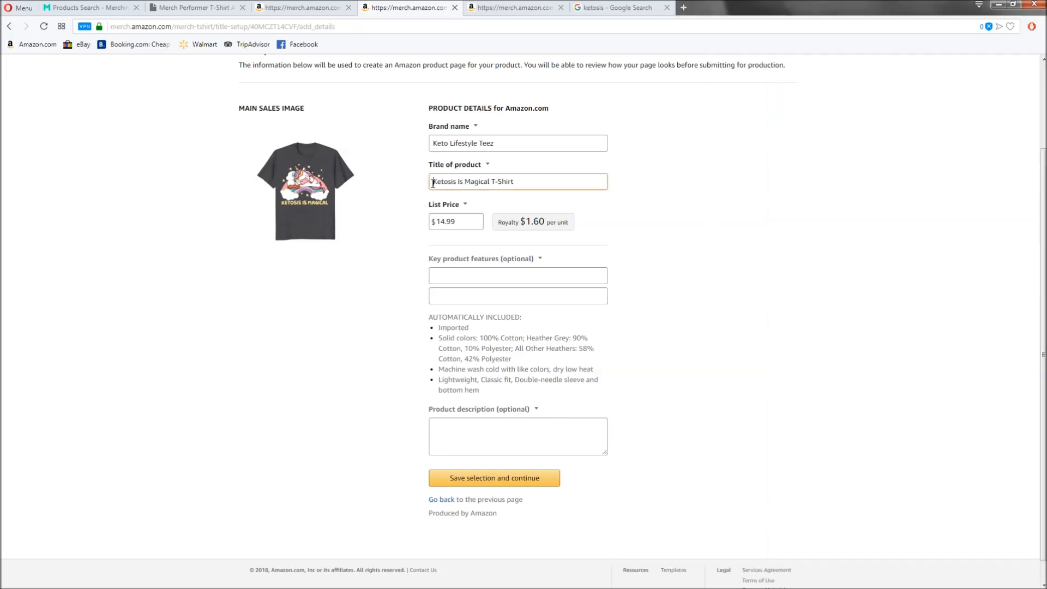
type("Fujhn")
key("BackSpace")
key("BackSpace")
key("BackSpace")
type("nny Unicorn")
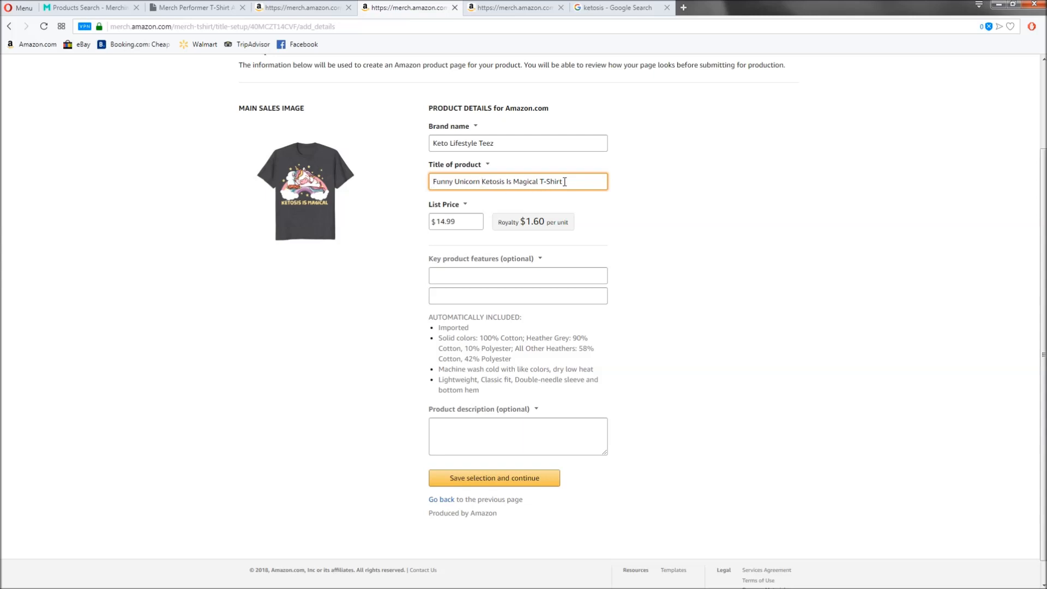
Check the title's "Unicorn" and "Ketosis Is Magical" wording against the keywords listed in Notepad.
key("alt+Tab")
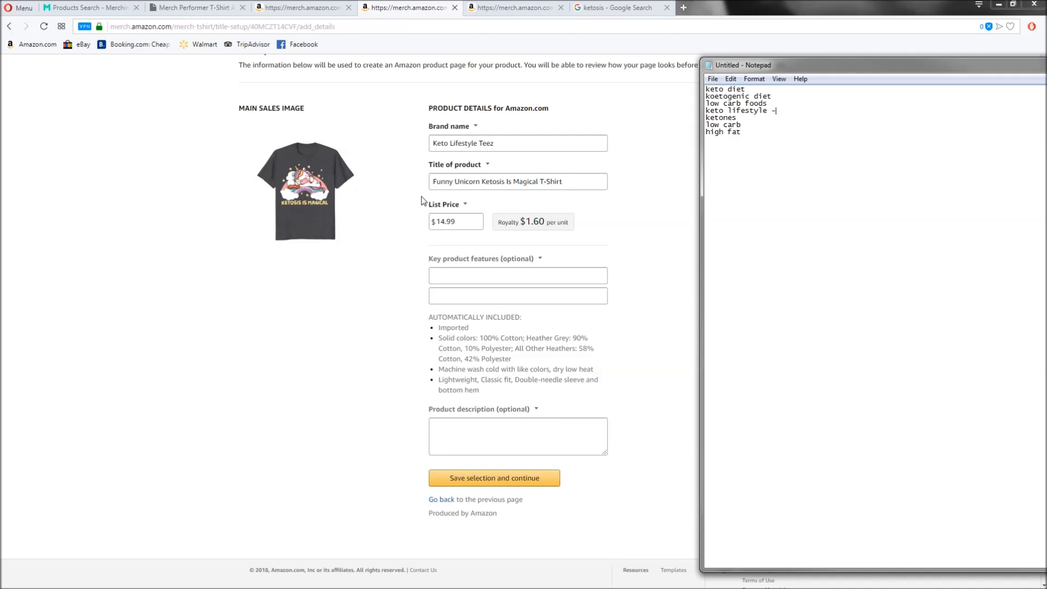
double_click(452, 182)
left_click(478, 181)
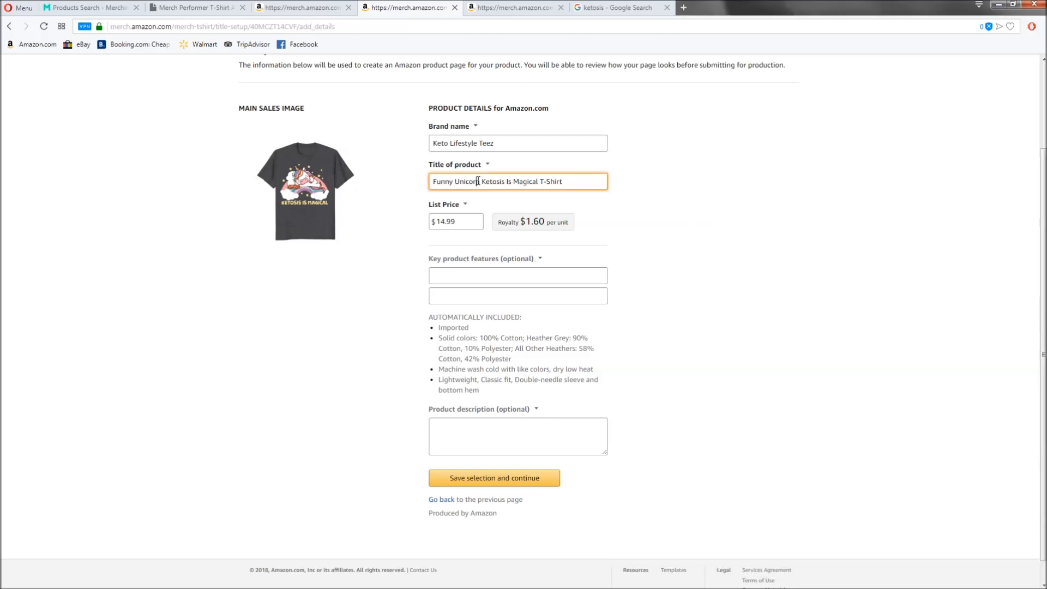
key("ctrl+Right")
key("ctrl+shift+Right")
key("ctrl+shift+Right")
key("ctrl+shift+Right")
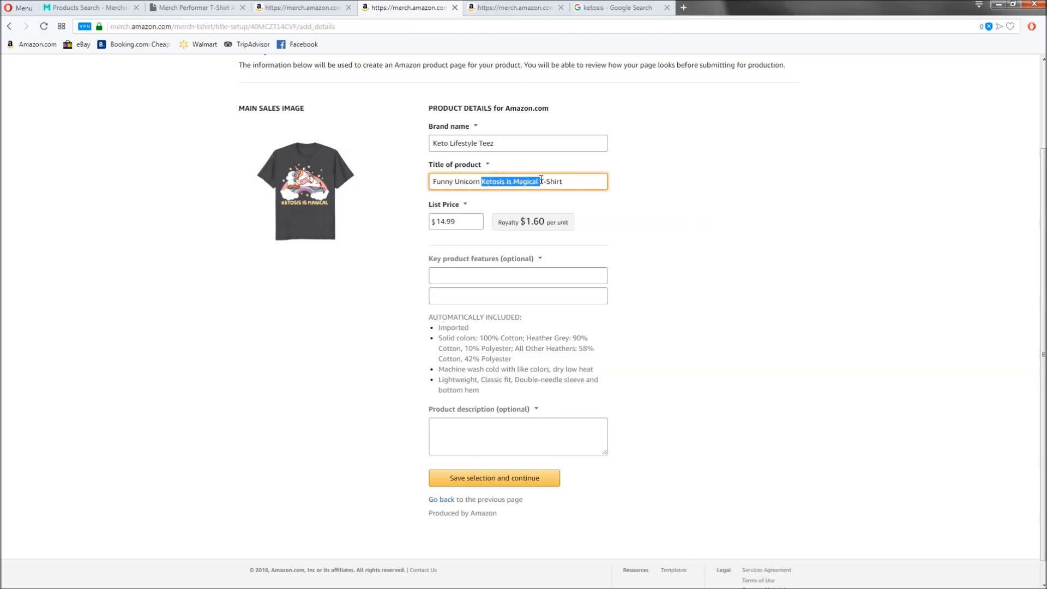
type("Ketosis Is Magical")
key("alt+Tab")
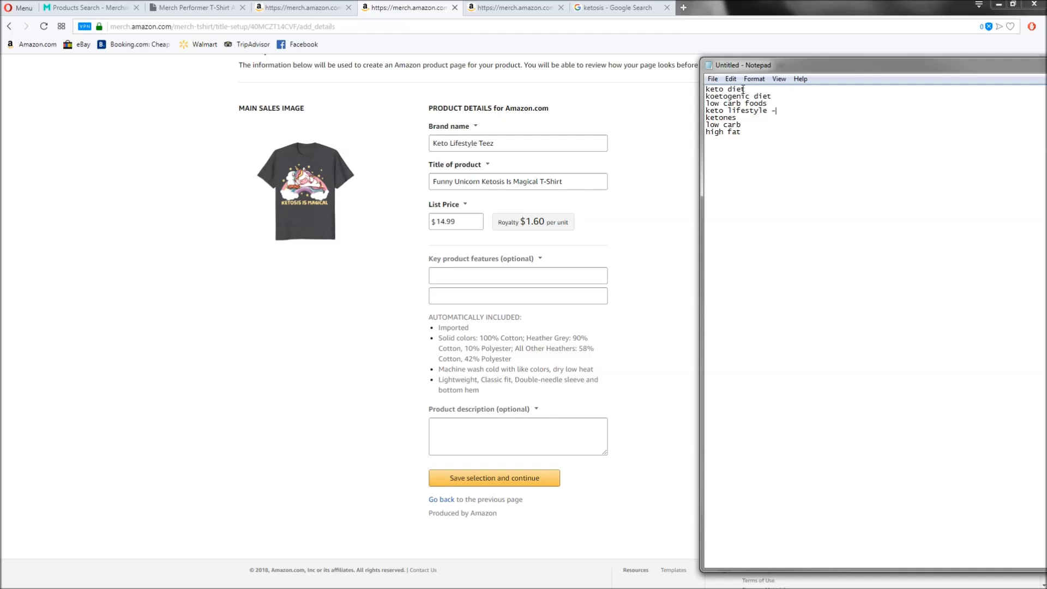
Copy the full product title into the second key product feature and append "is a great gift for".
left_click(530, 189)
left_click_drag(596, 181, 254, 196)
key("ctrl+c")
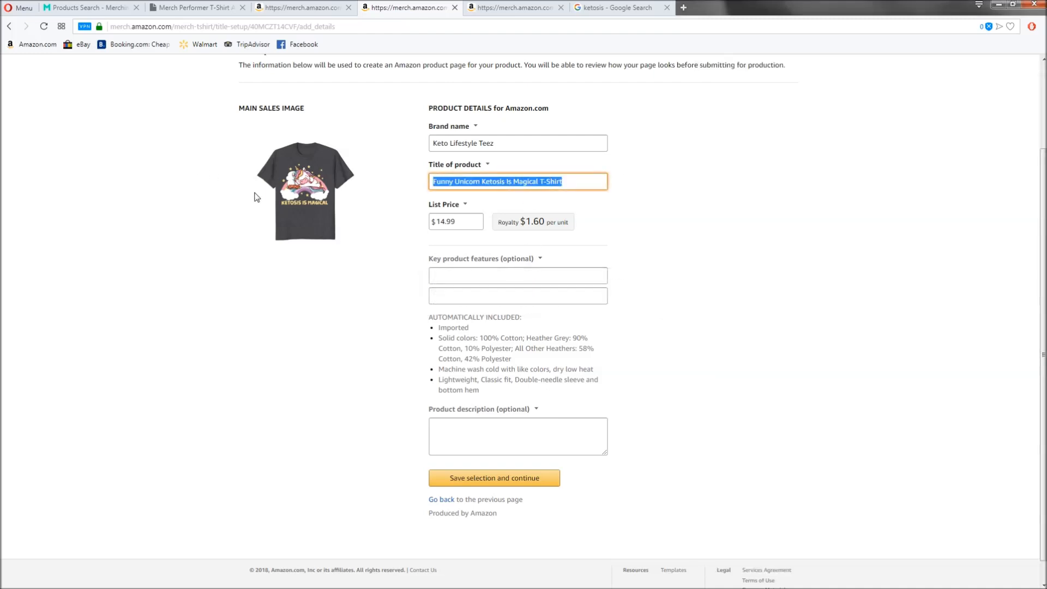
left_click(499, 294)
key("ctrl+v")
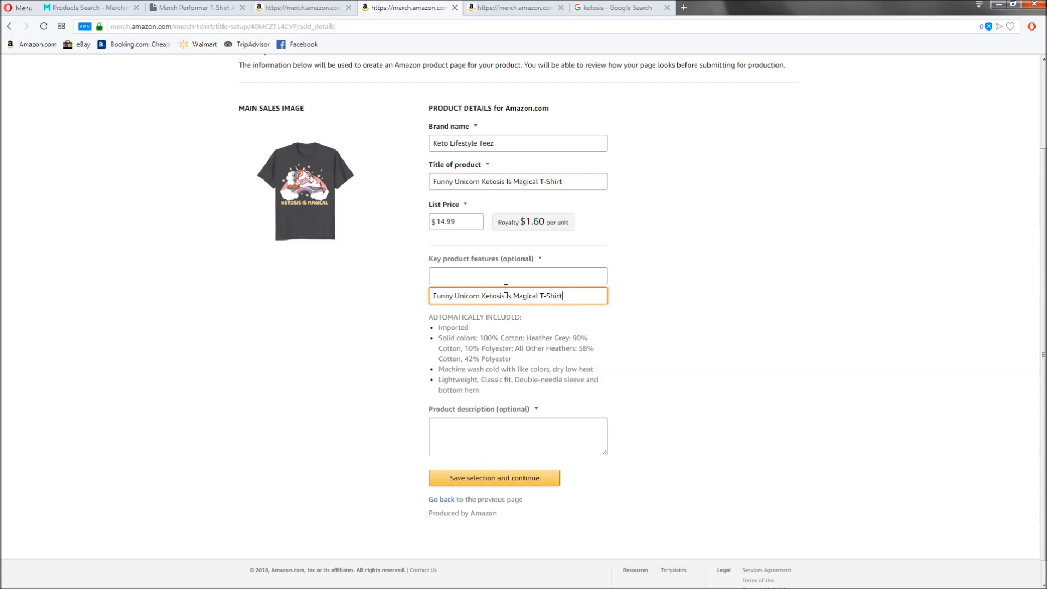
type("is a great gift for")
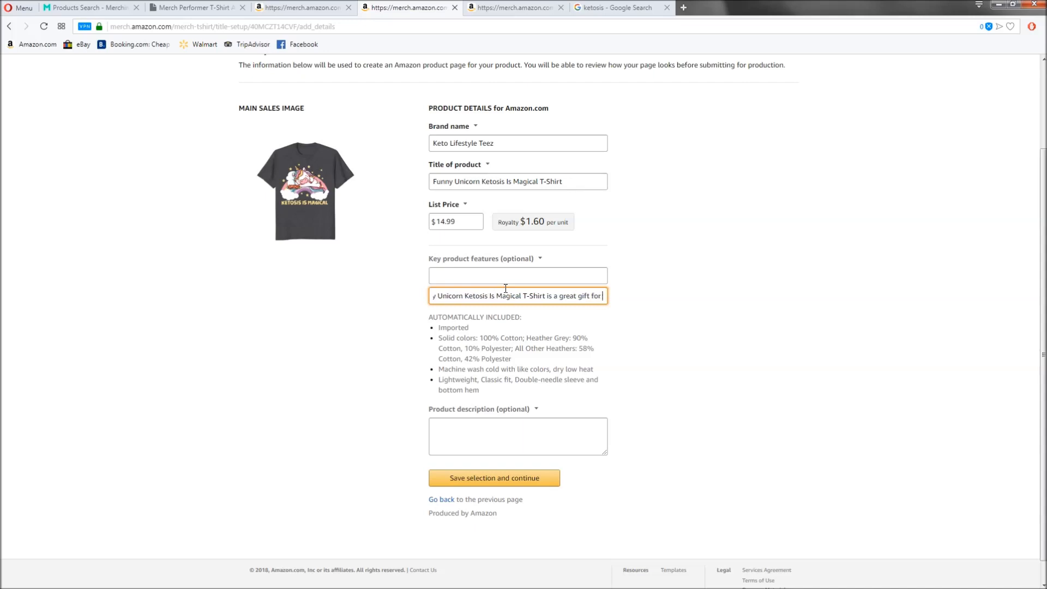
Continue the second key product feature with "people on the low carb high fat diet", using keywords from Notepad.
key("alt+Tab")
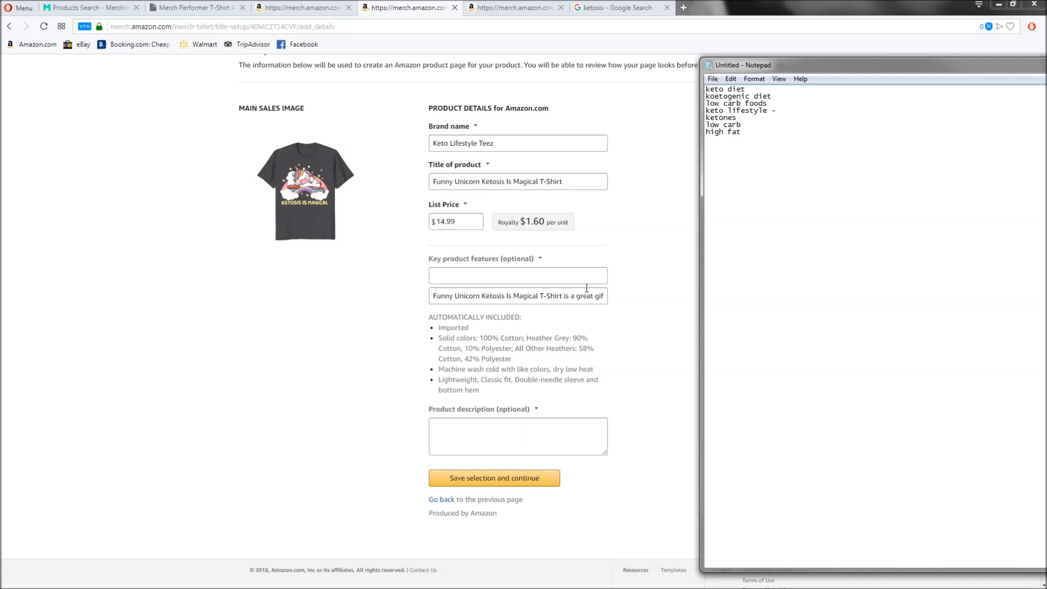
key("alt+Tab")
left_click_drag(582, 296, 627, 304)
key("End")
type("people on the l")
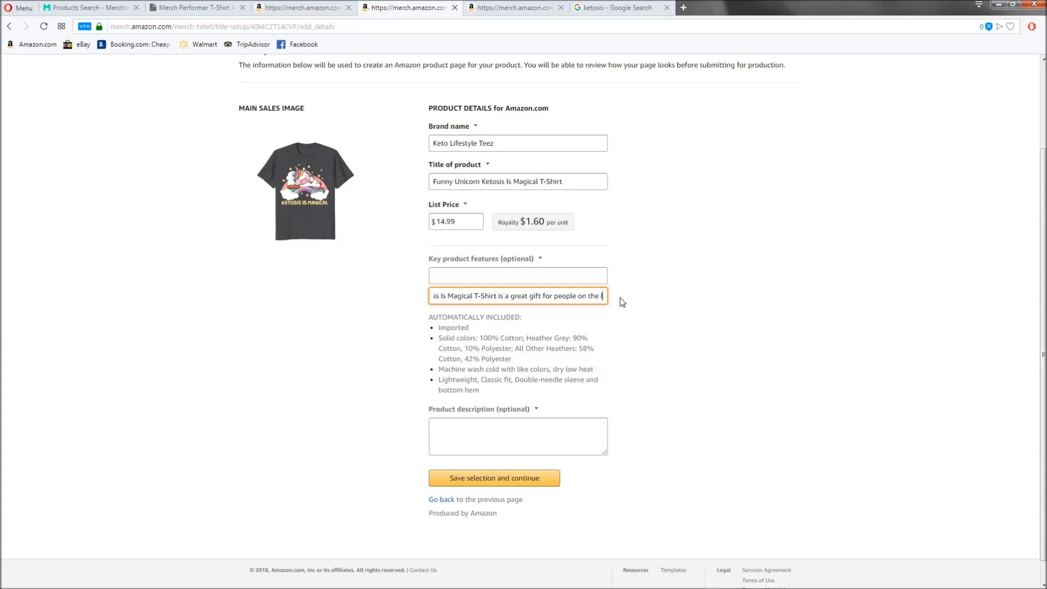
type("ow carb")
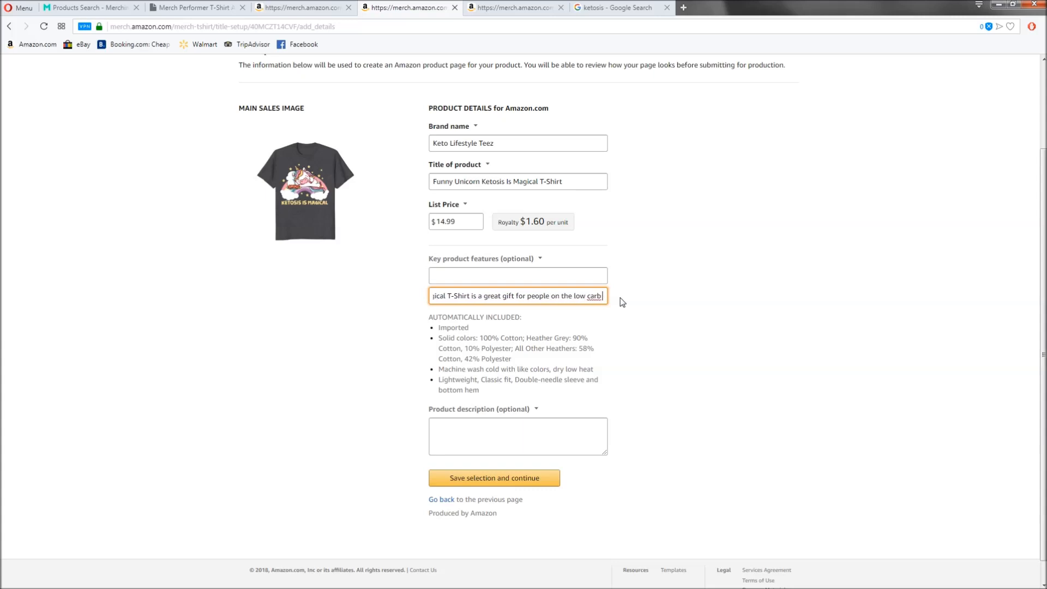
type(" high fat diet")
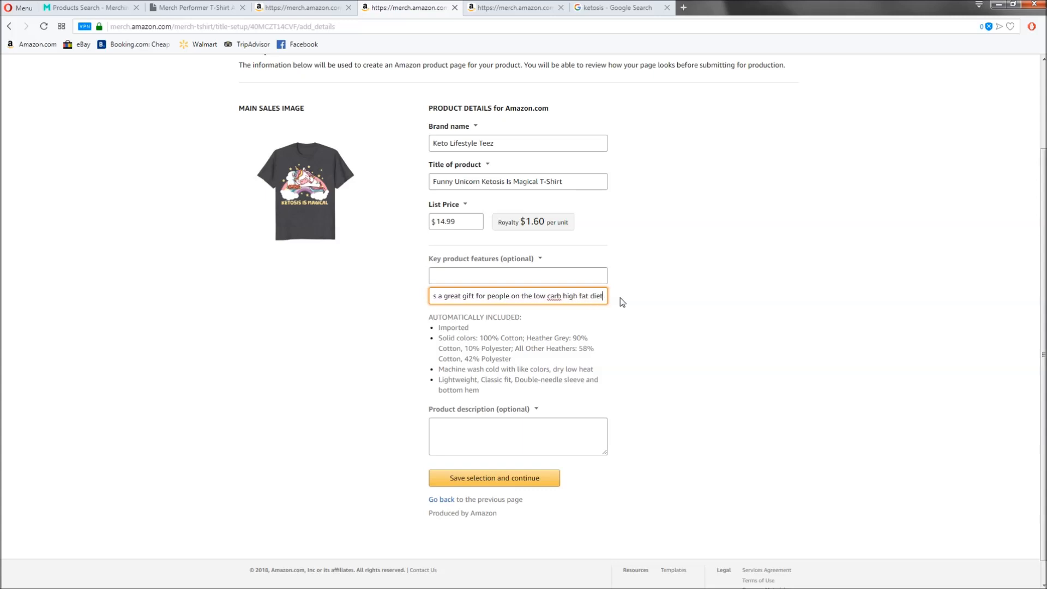
Correct the second feature's ending to "on a low carb high fat diet." and mark "low carb" and "high fat" with dashes in Notepad.
double_click(528, 296)
type("a")
double_click(597, 296)
left_click(605, 296)
type(".")
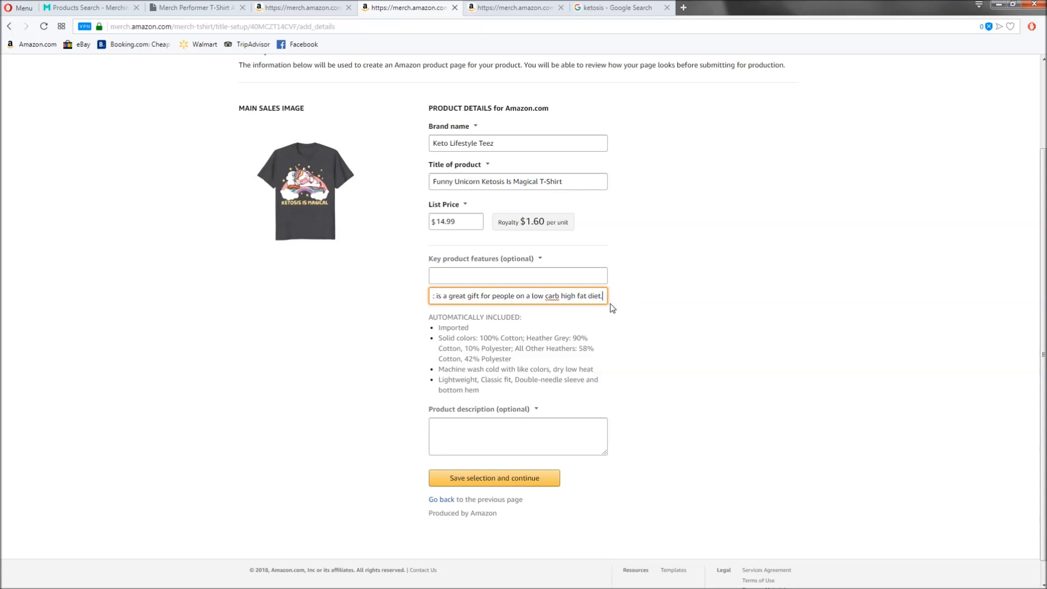
key("alt+Tab")
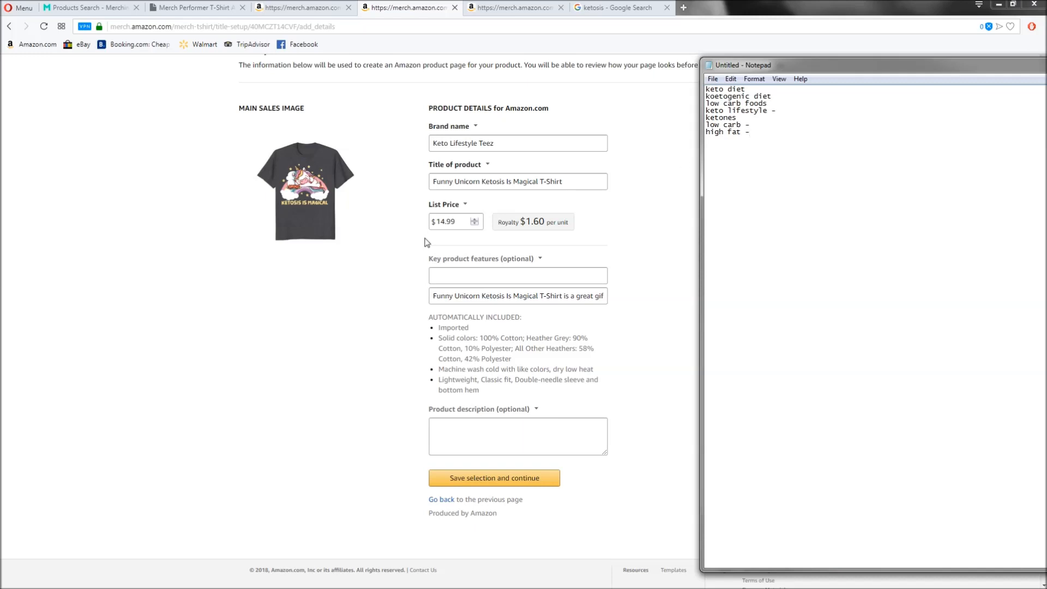
Try the second feature's sentence as the product description in an enlarged text box, and cut it out again.
left_click_drag(431, 296, 711, 298)
key("ctrl+c")
left_click(553, 436)
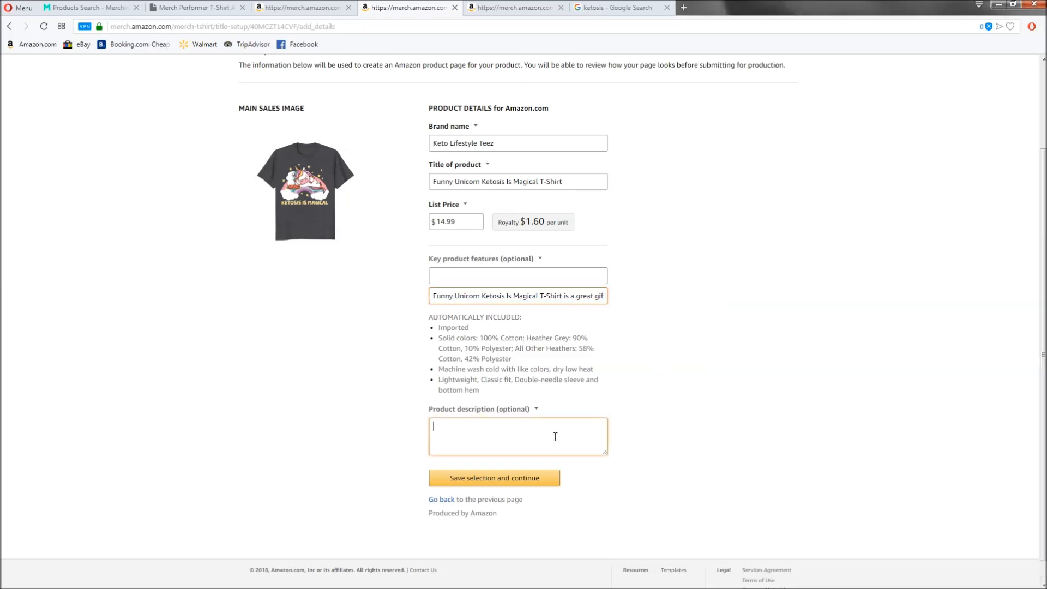
left_click_drag(607, 453, 628, 489)
key("ctrl+v")
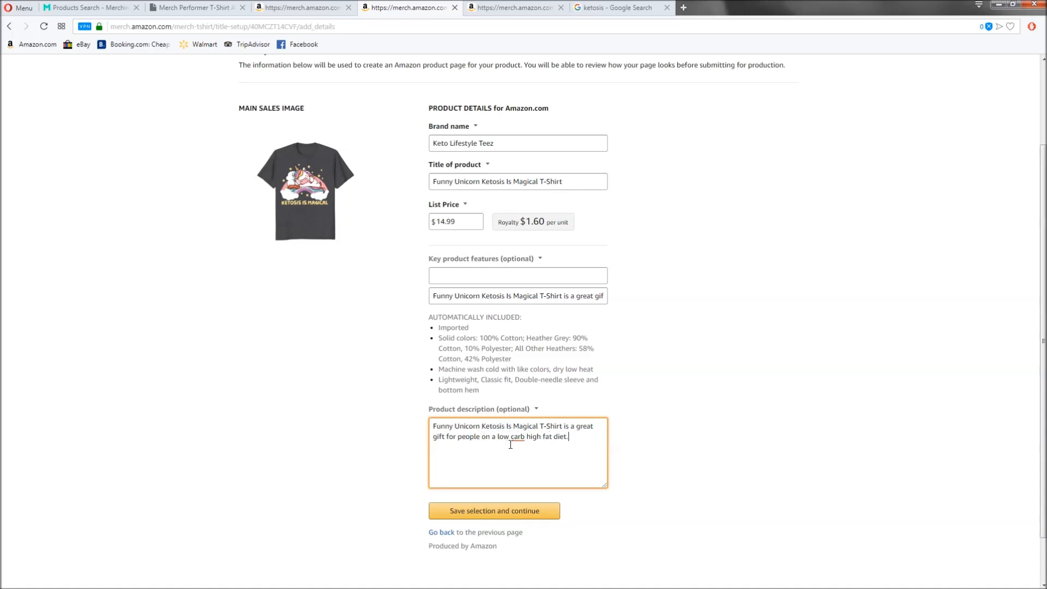
left_click_drag(570, 442, 352, 392)
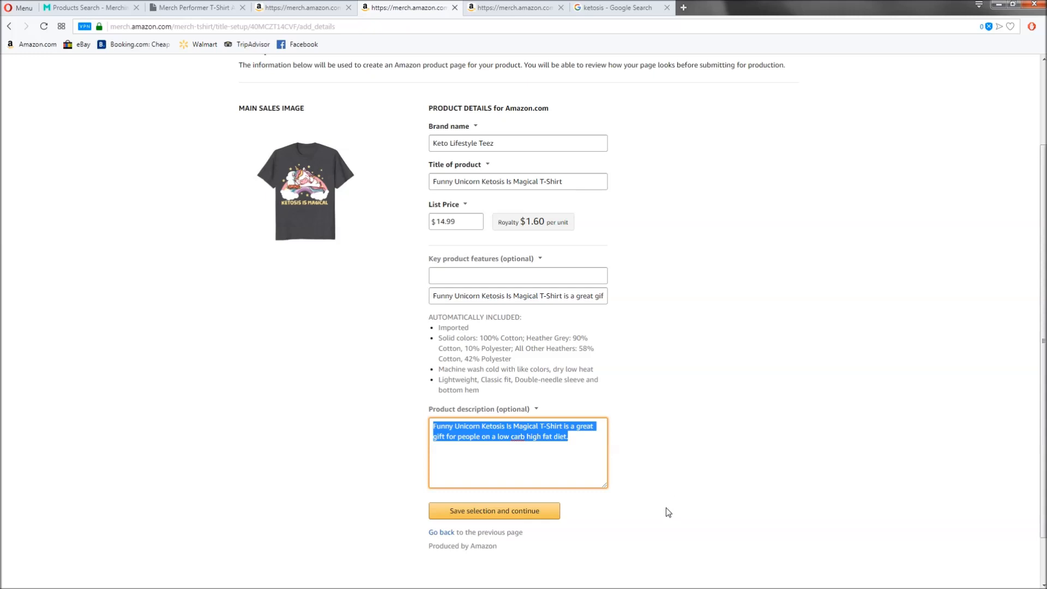
key("ctrl+x")
Begin the first key product feature with "This funny ketogenic diet design is perfect for those people", consulting the keywords in Notepad.
left_click(470, 274)
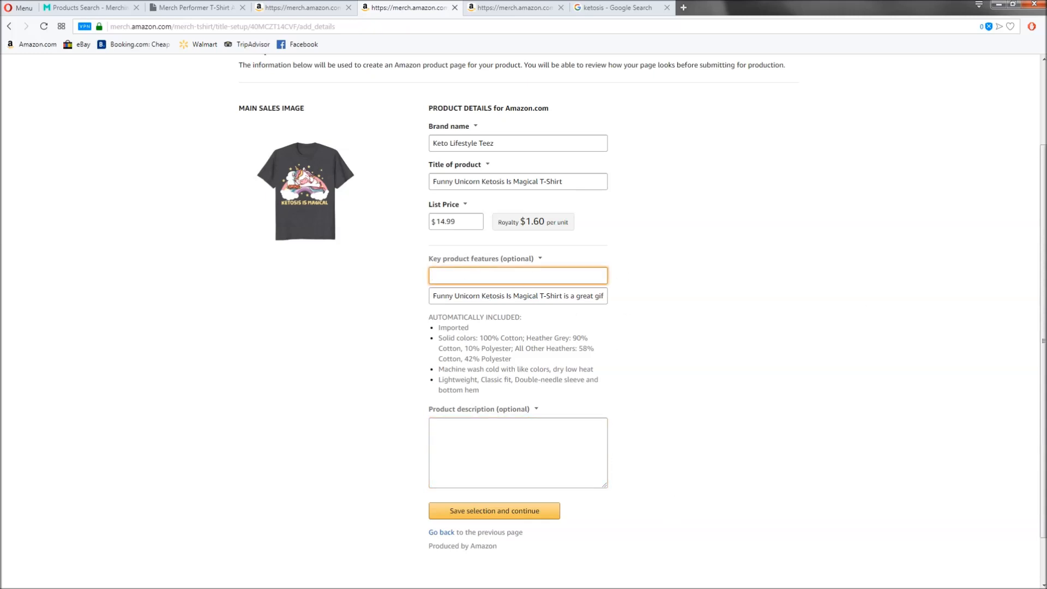
key("alt+Tab")
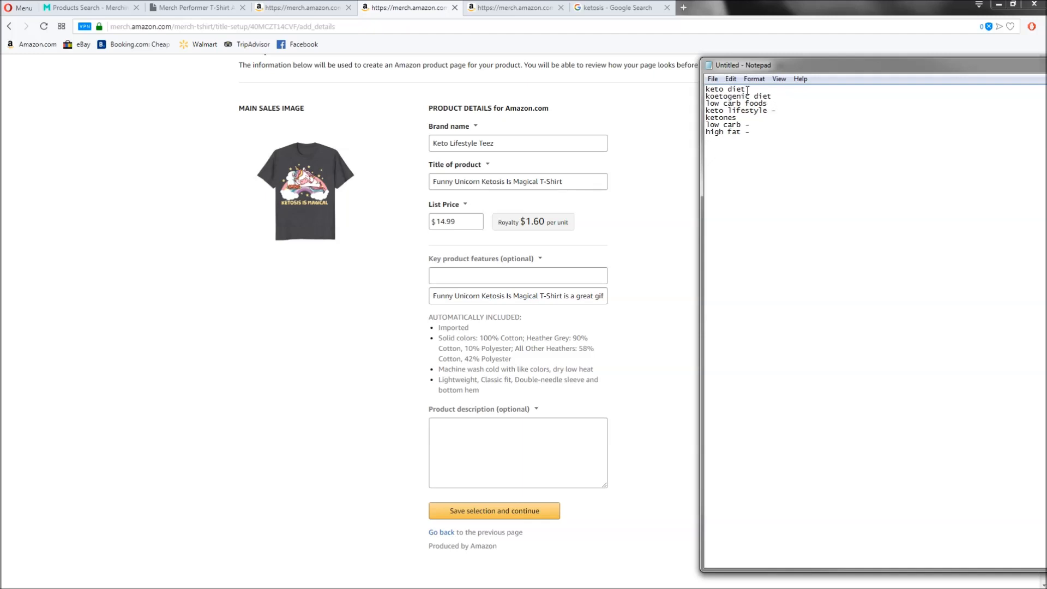
left_click(740, 116)
left_click(505, 280)
type("This funny")
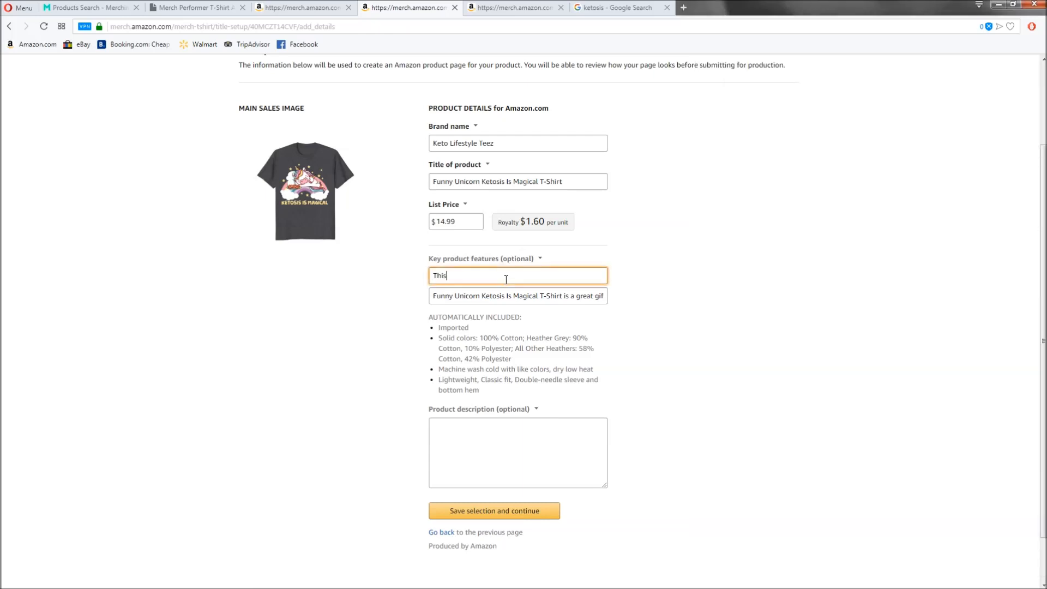
key("alt+Tab")
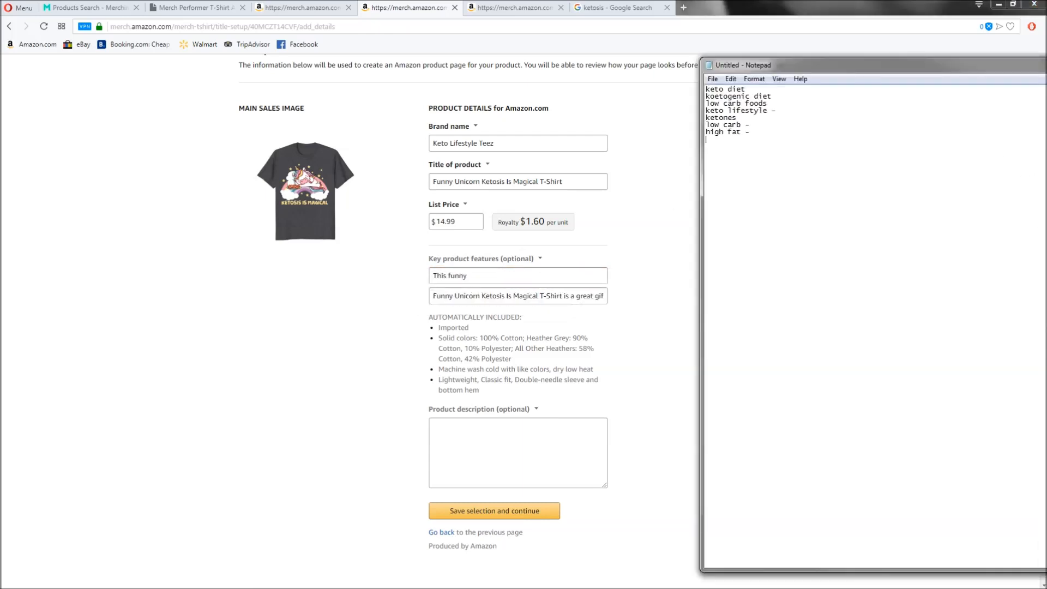
left_click(506, 275)
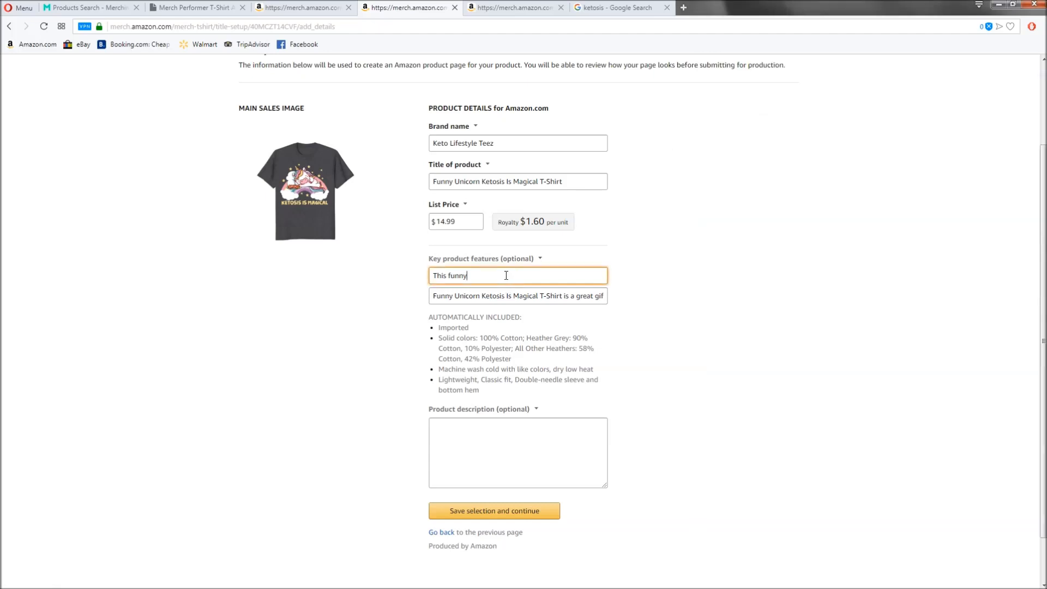
type("ketogenic diet design is perfect for those people")
Mark "koetogenic diet" with a dash in Notepad and continue the first key product feature with "who are committed to the".
key("alt+Tab")
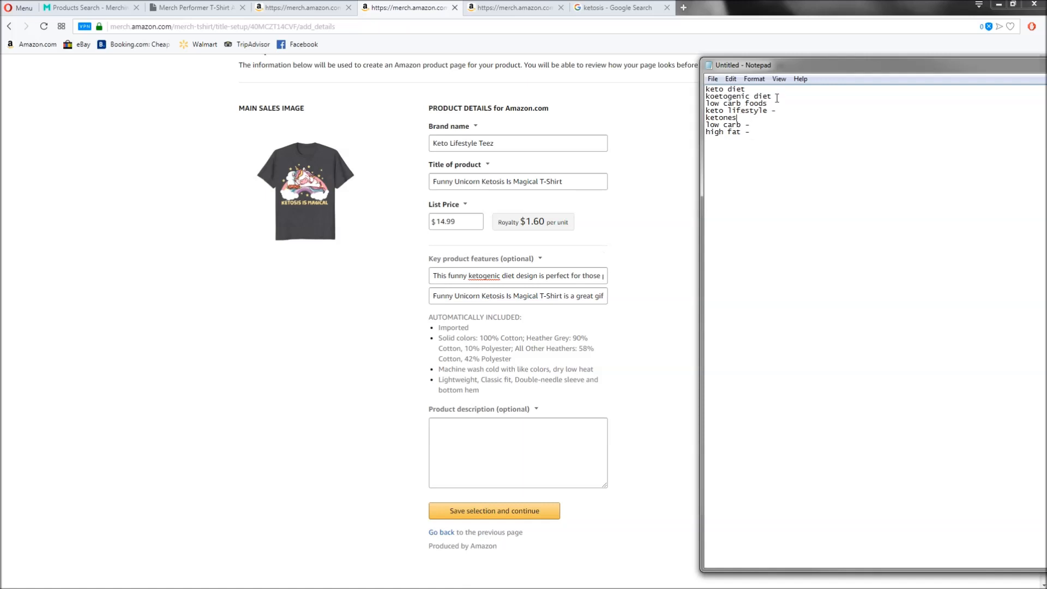
type("-")
left_click_drag(556, 276, 715, 282)
left_click(605, 276)
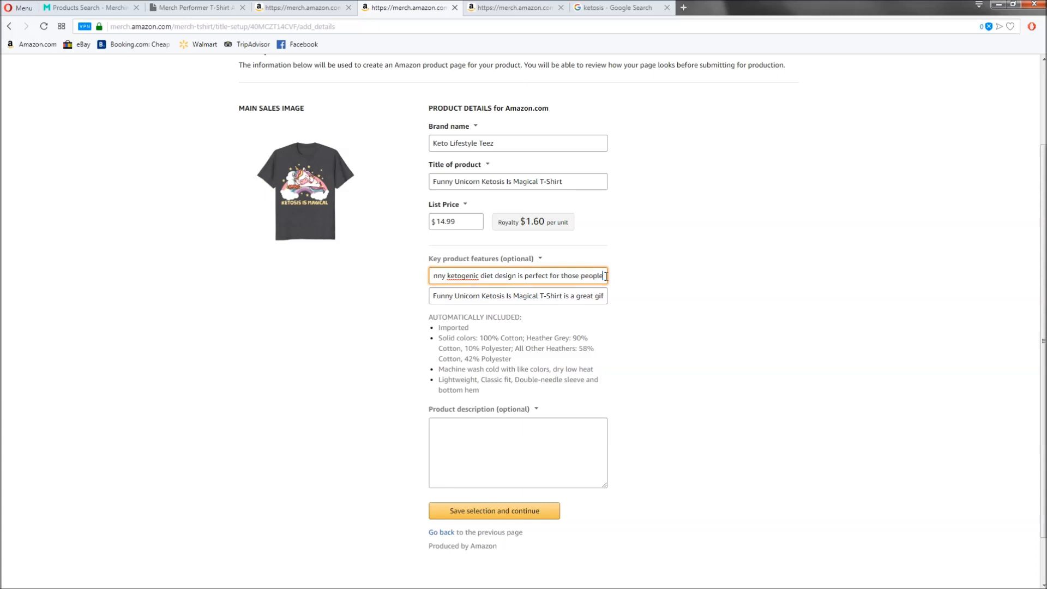
type("who are committed to the")
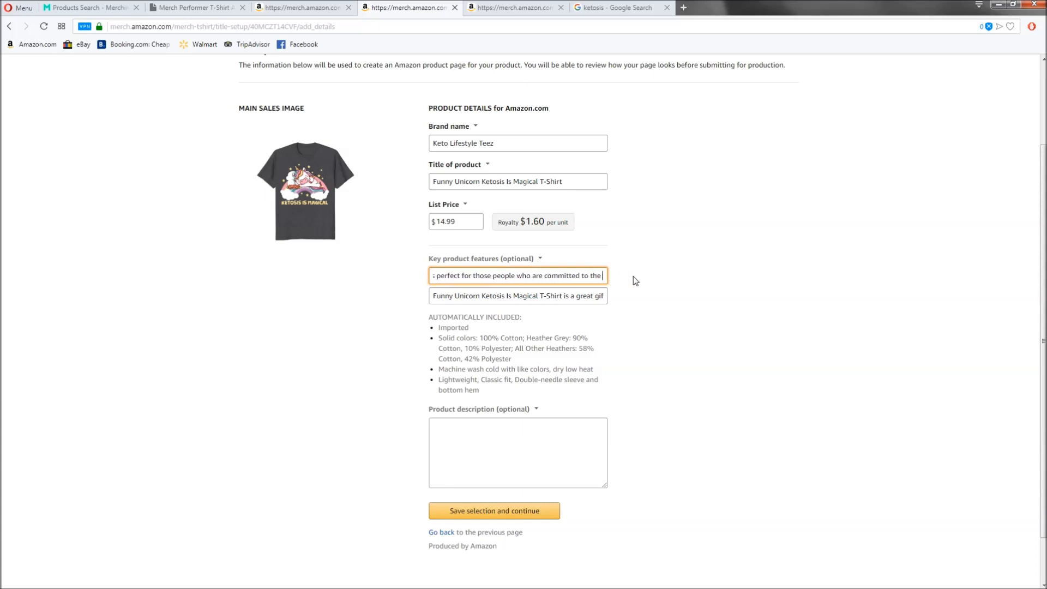
Finish the first key product feature with "keto diet and live off of ketones.", checking the remaining Notepad keywords.
key("alt+Tab")
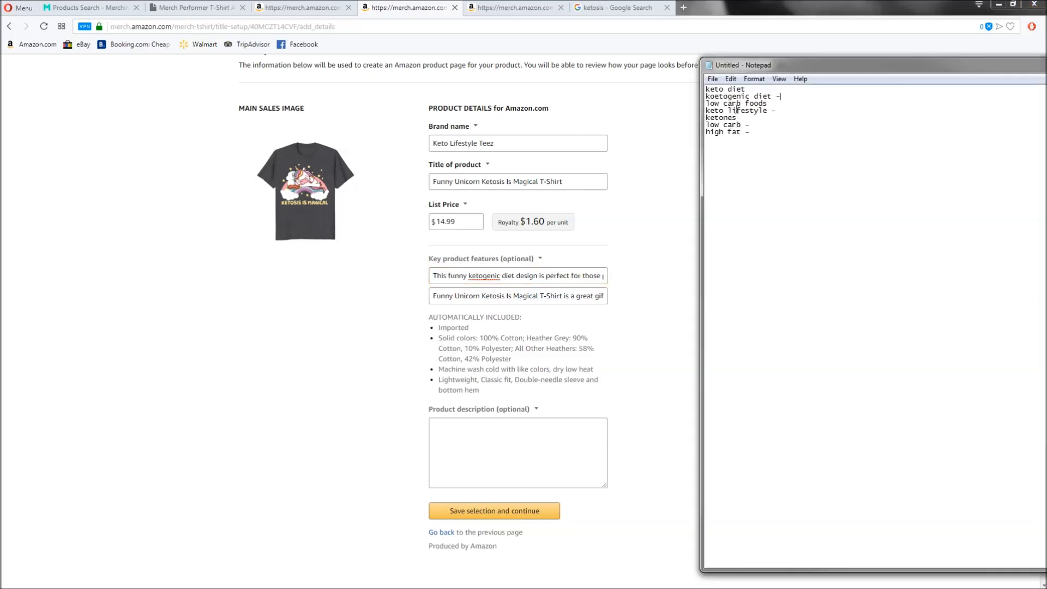
left_click_drag(598, 276, 638, 275)
left_click(606, 276)
type("keto diet, and")
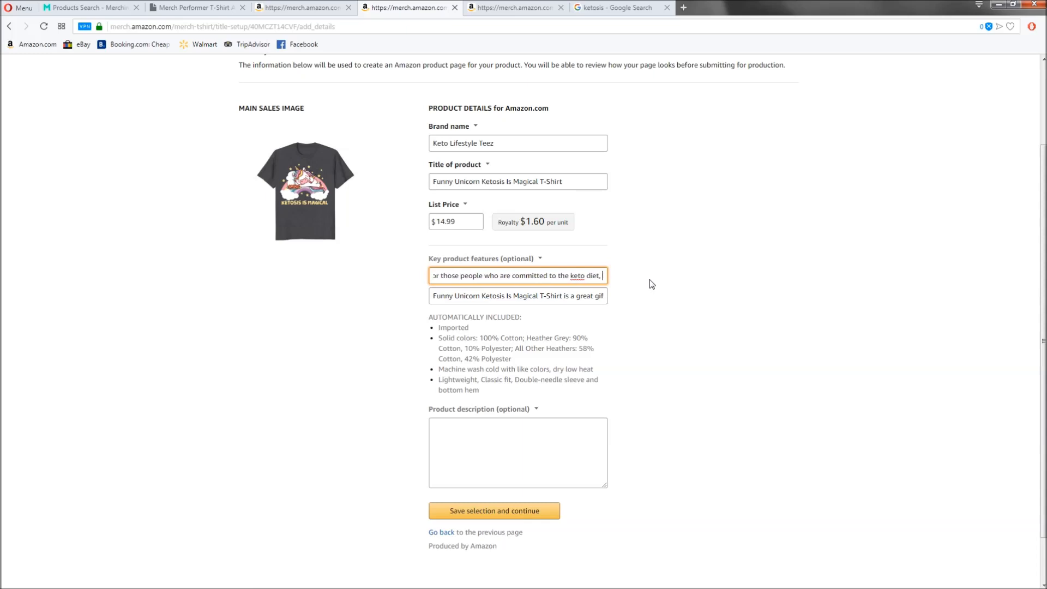
key("BackSpace")
key("BackSpace")
key("BackSpace")
key("BackSpace")
key("BackSpace")
key("BackSpace")
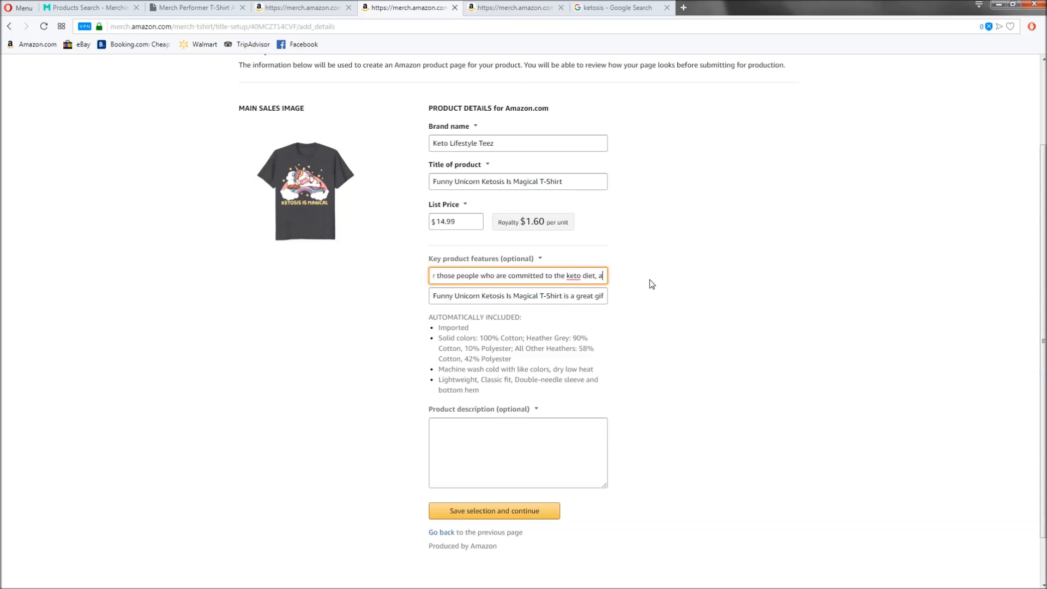
type("and ")
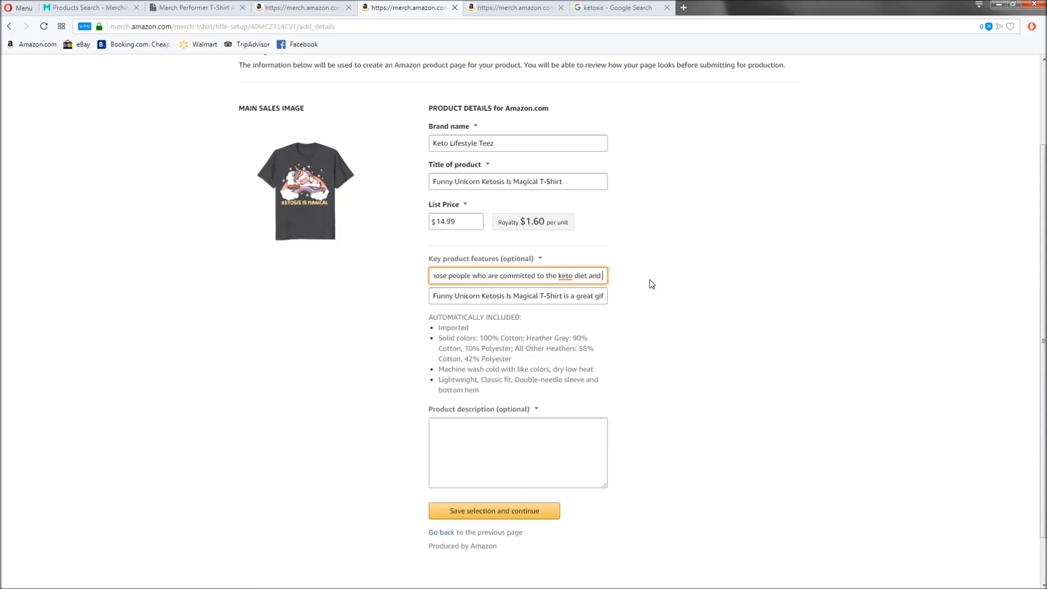
type("live off of ketones.")
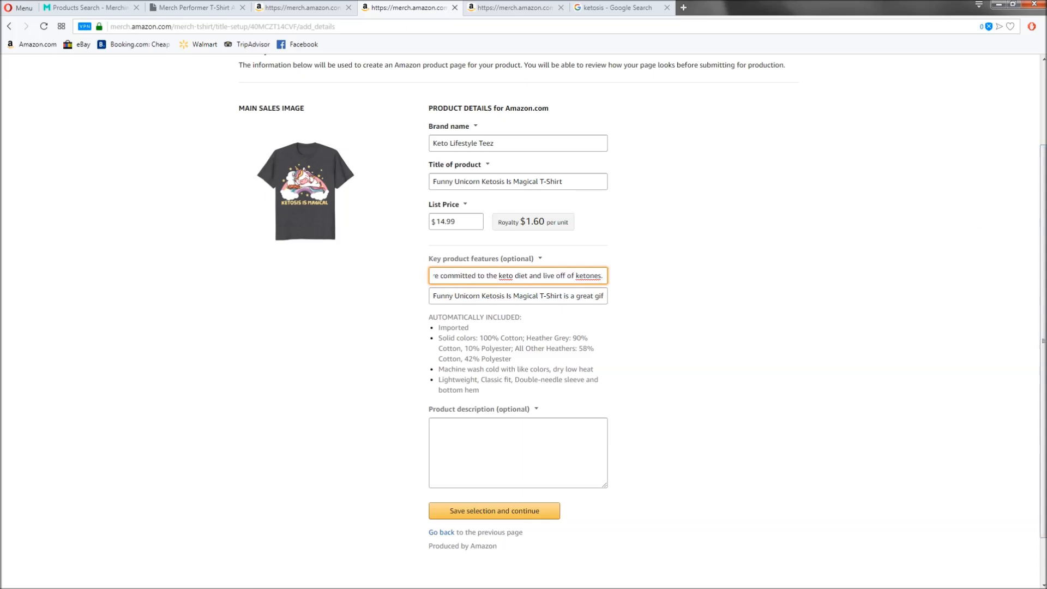
Mark "ketones" and "keto diet" with dashes in the Notepad keyword list.
key("alt+Tab")
left_click_drag(741, 118, 635, 118)
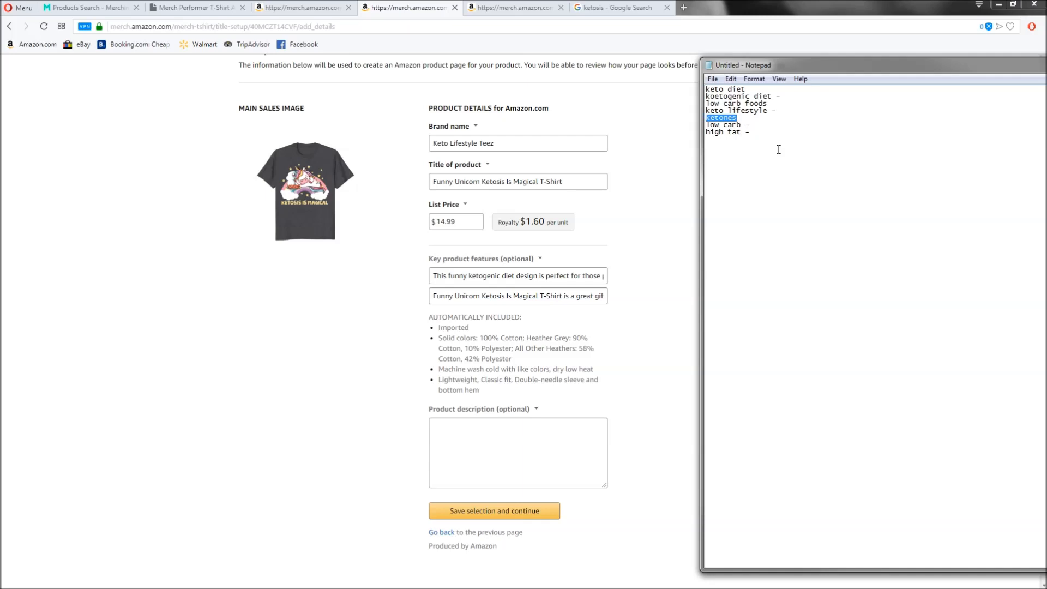
left_click(744, 119)
left_click(764, 90)
type("=")
key("BackSpace")
key("BackSpace")
Copy the first key product feature's sentence into the product description and make the description box slightly taller.
left_click_drag(430, 273, 750, 292)
key("ctrl+c")
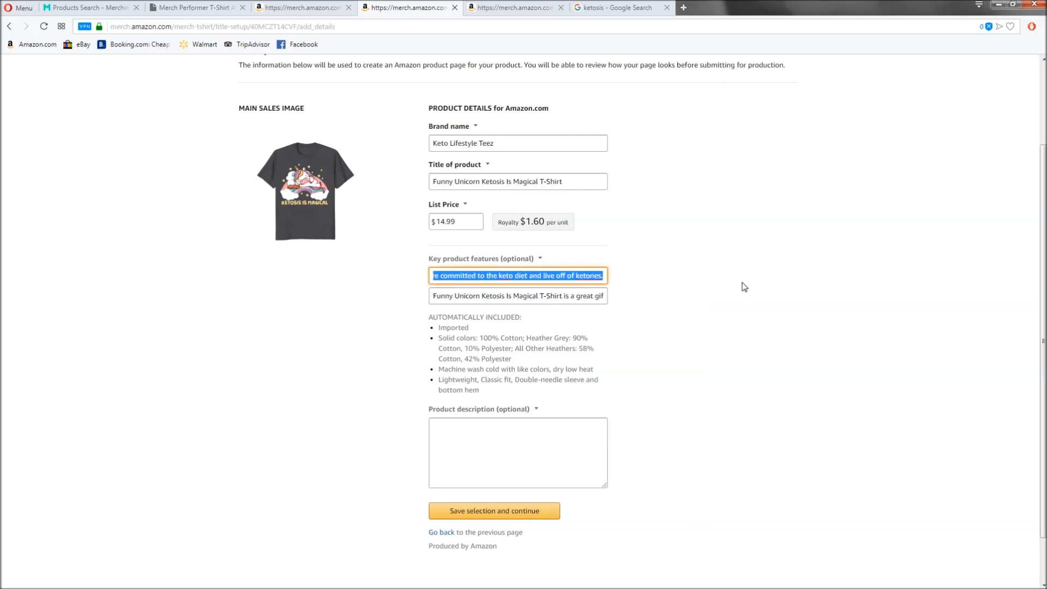
left_click(567, 486)
key("ctrl+v")
left_click_drag(606, 491, 606, 505)
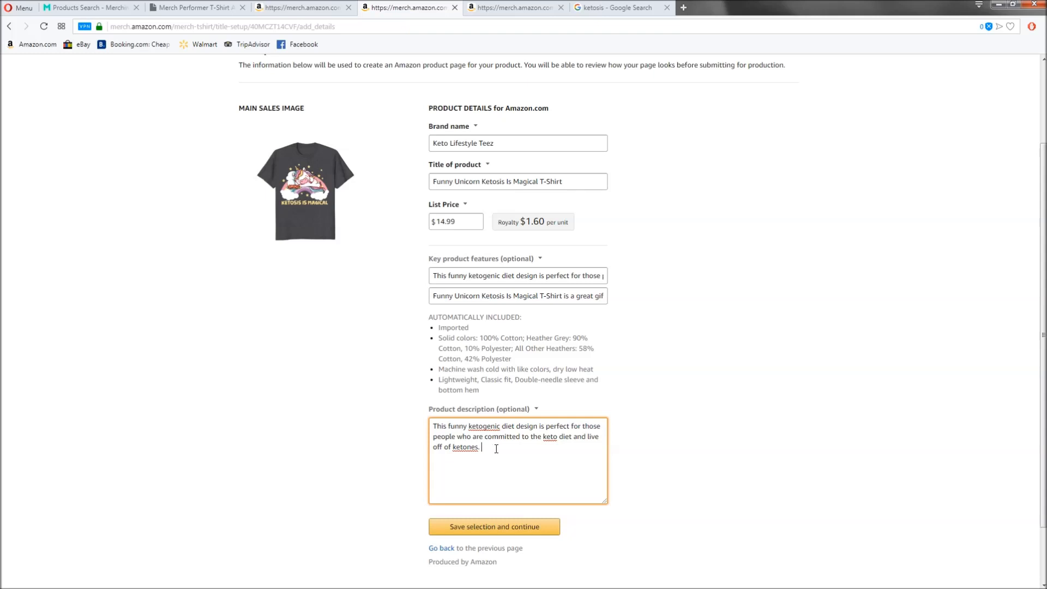
Add "Grab some low carb foods such as bacon and avocados to eat" to the product description, using the unmarked Notepad keyword.
key("alt+Tab")
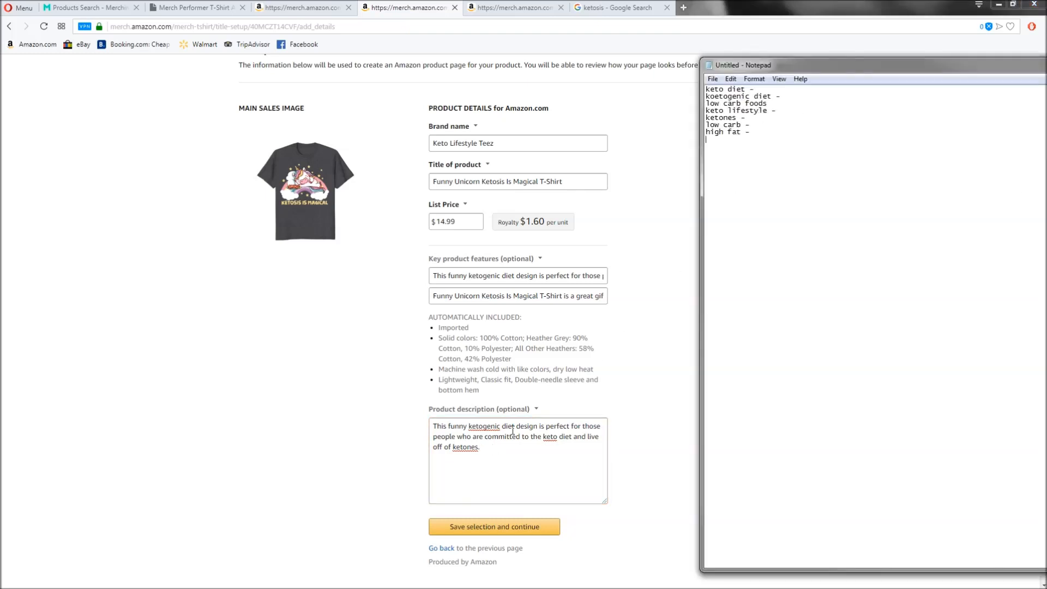
left_click(503, 448)
type("Grab s")
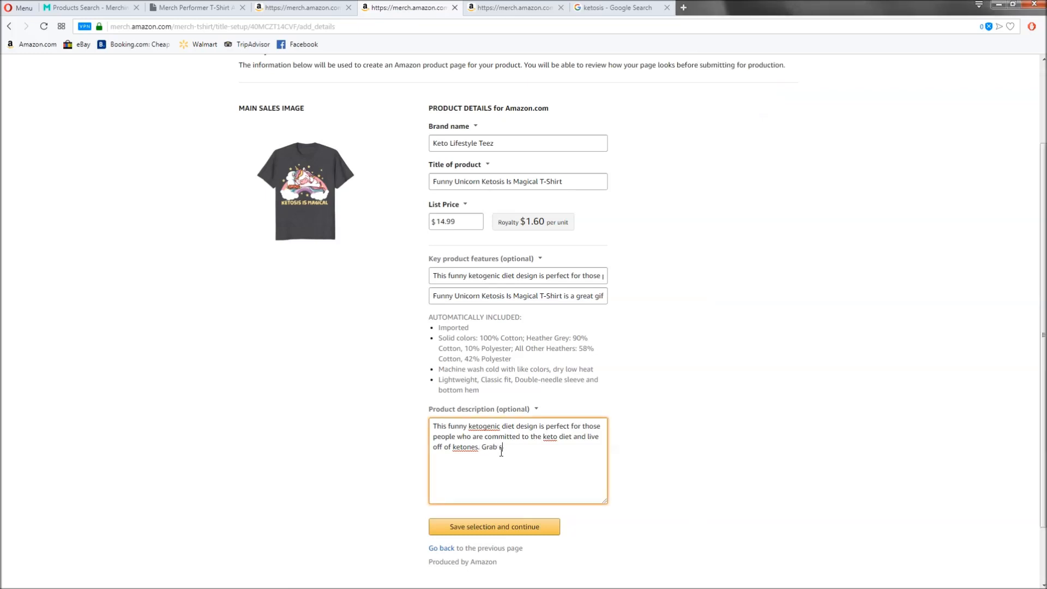
type("ome low carb foods such as")
type(" bacon")
type(" and avoc")
type("ados")
type(" to")
type("at wh")
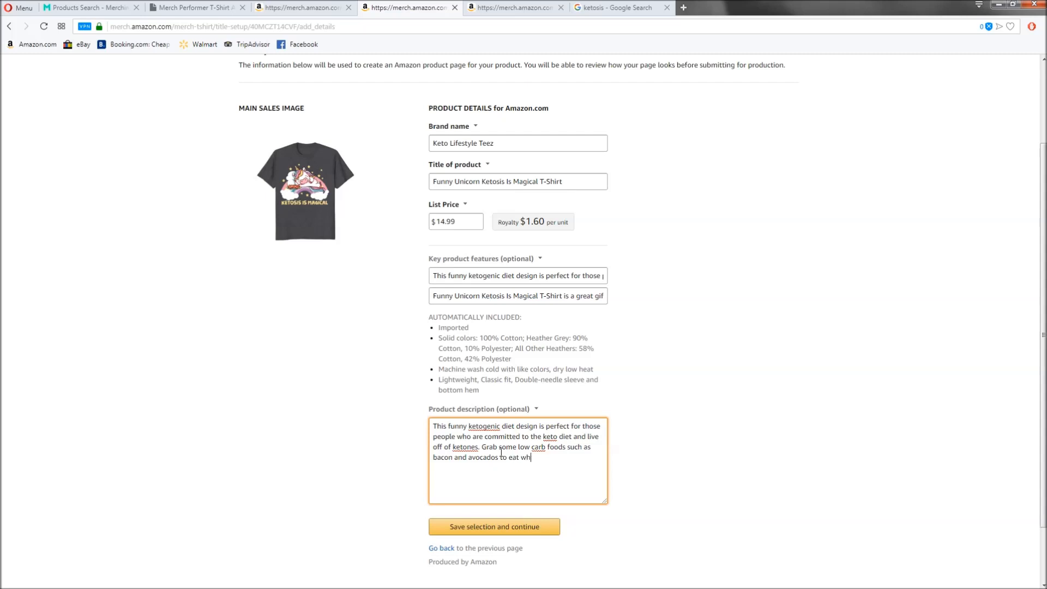
End the product description's second sentence with "while you are wearing this design.".
type("ile you are wearing this funny design")
key("BackSpace")
key("BackSpace")
key("BackSpace")
key("BackSpace")
key("BackSpace")
key("BackSpace")
key("BackSpace")
key("BackSpace")
key("BackSpace")
key("BackSpace")
key("BackSpace")
key("BackSpace")
type("design")
Replace the first key product feature with the full text of the product description.
left_click_drag(477, 474, 304, 348)
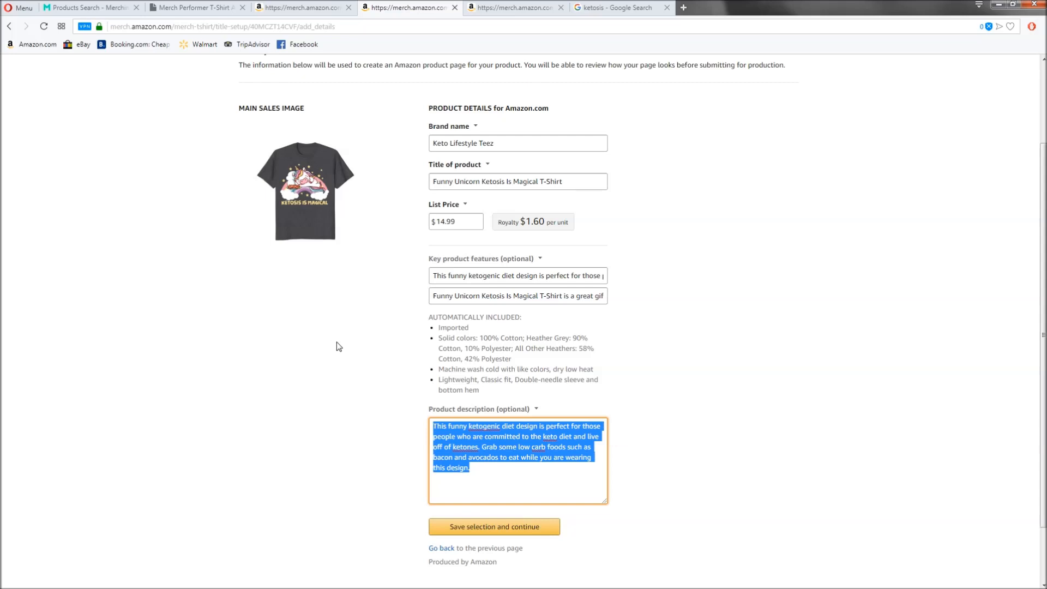
left_click_drag(435, 277, 820, 276)
key("BackSpace")
key("ctrl+v")
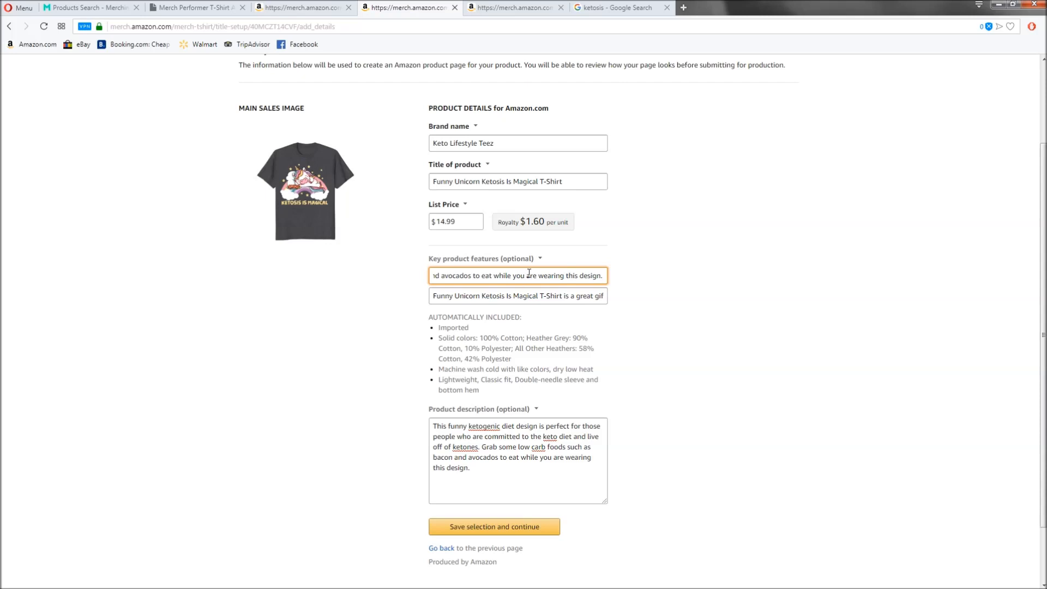
Review the listing's title, first key product feature and product description for readability and keyword use.
left_click(491, 476)
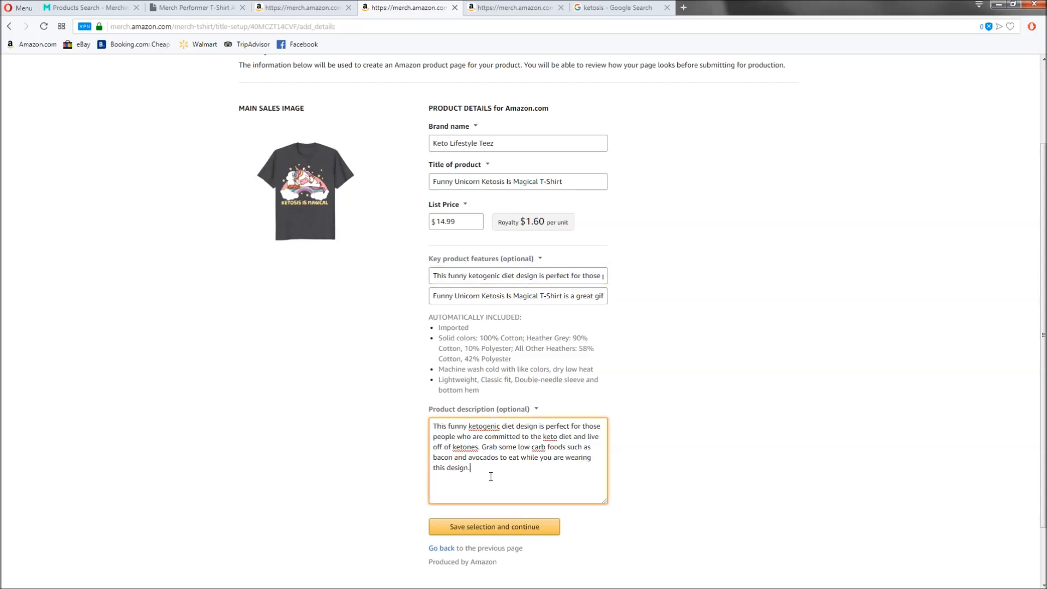
left_click_drag(470, 467, 481, 436)
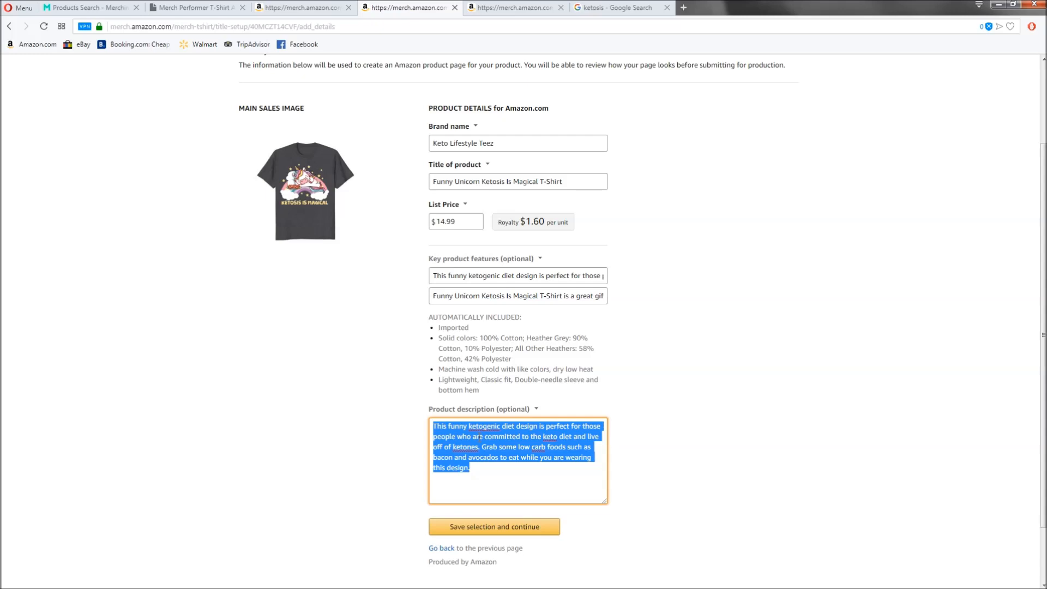
left_click(513, 275)
left_click_drag(482, 480, 371, 350)
left_click_drag(595, 180, 254, 179)
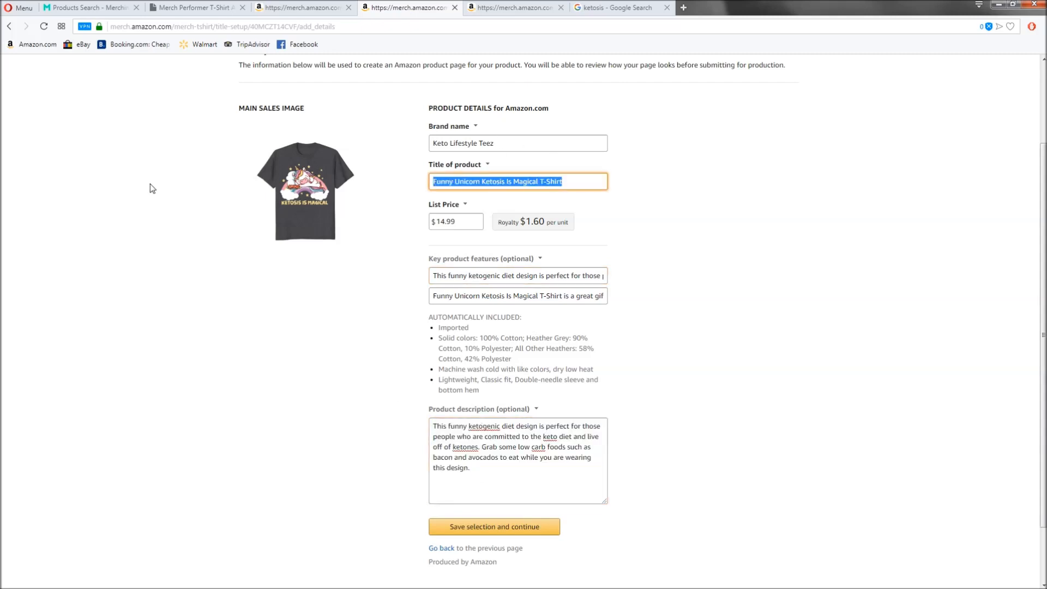
left_click_drag(479, 483, 398, 393)
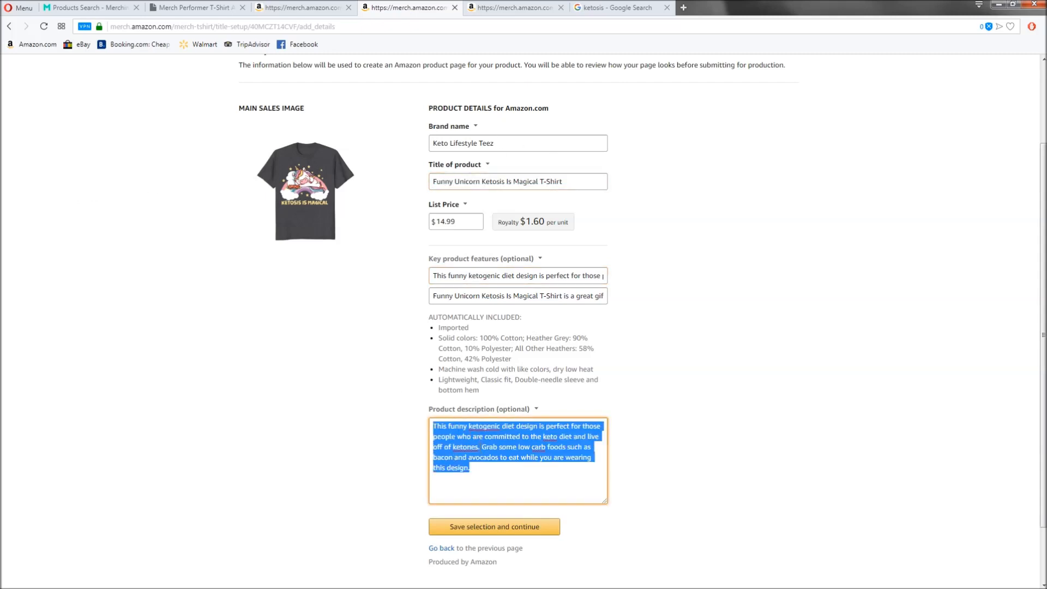
left_click_drag(481, 479, 404, 418)
left_click(471, 436)
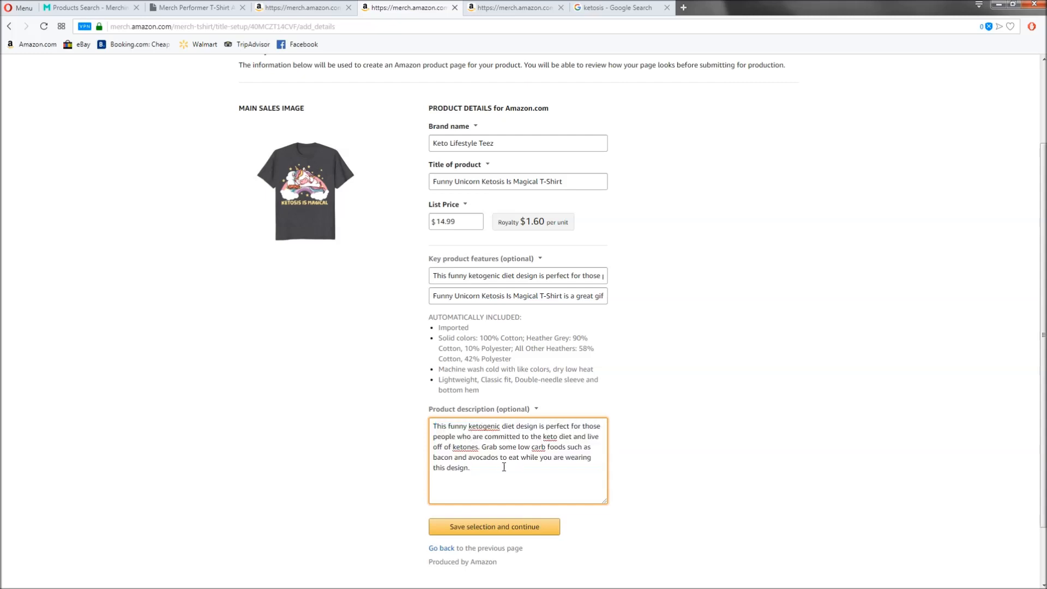
left_click_drag(509, 465, 463, 421)
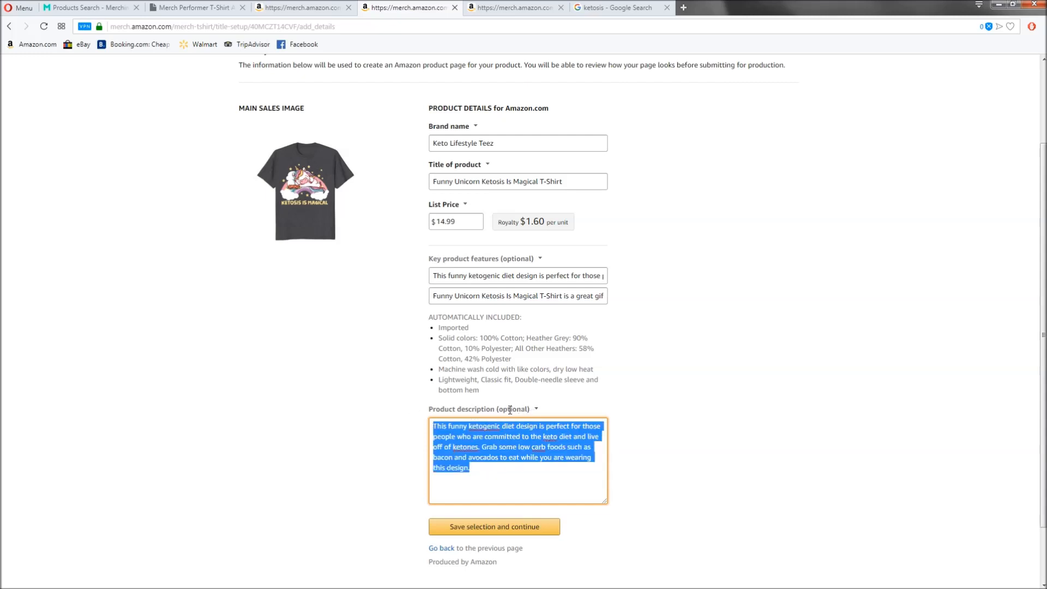
left_click(536, 414)
left_click(770, 437)
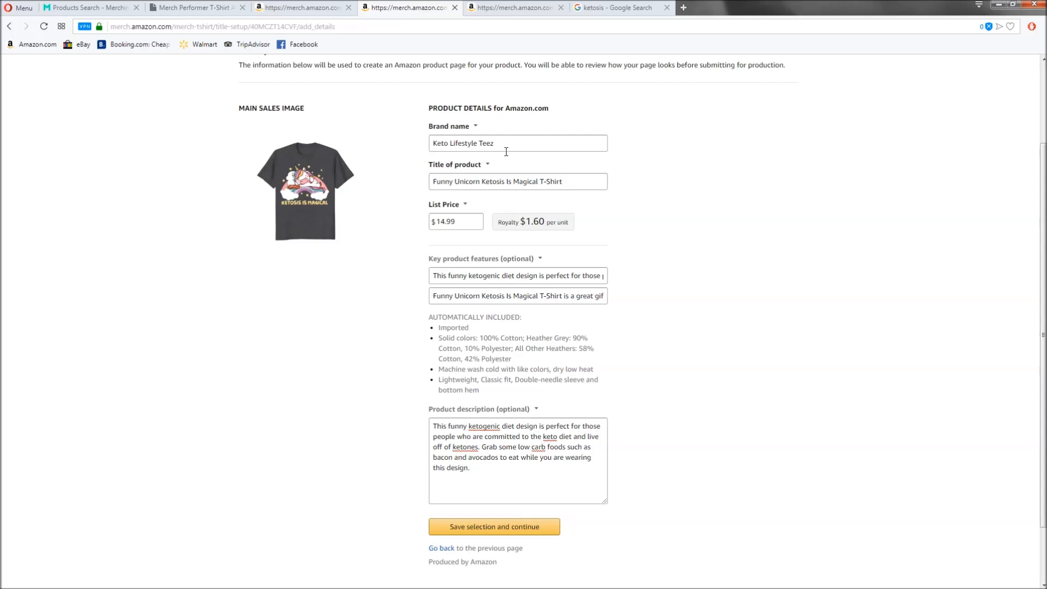
Switch to Merch Informer and open its Merch Hunter search page.
left_click(83, 5)
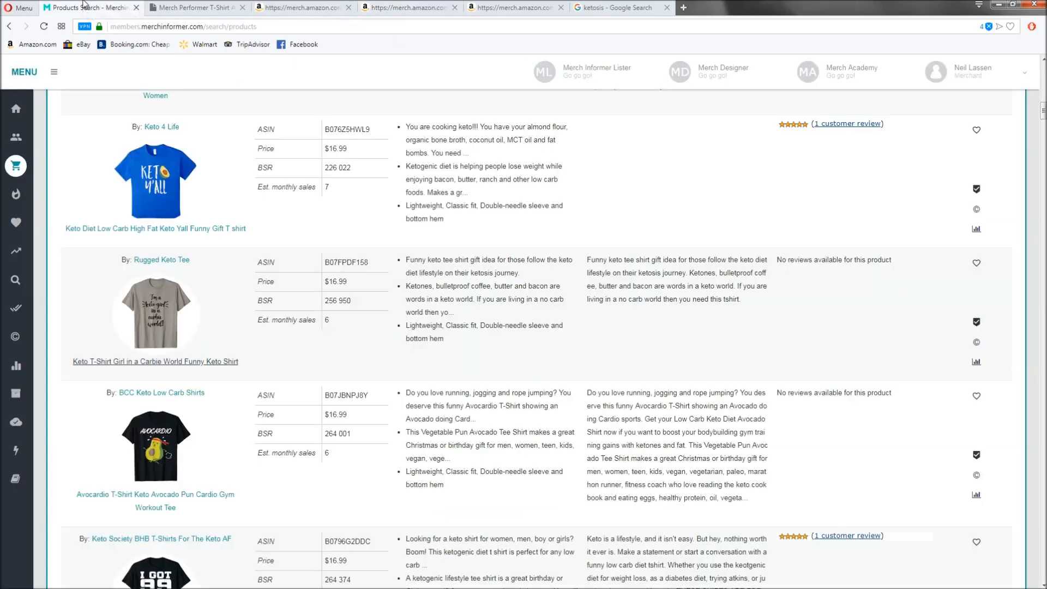
scroll(356, 267, "up", 10)
mouse_move(20, 169)
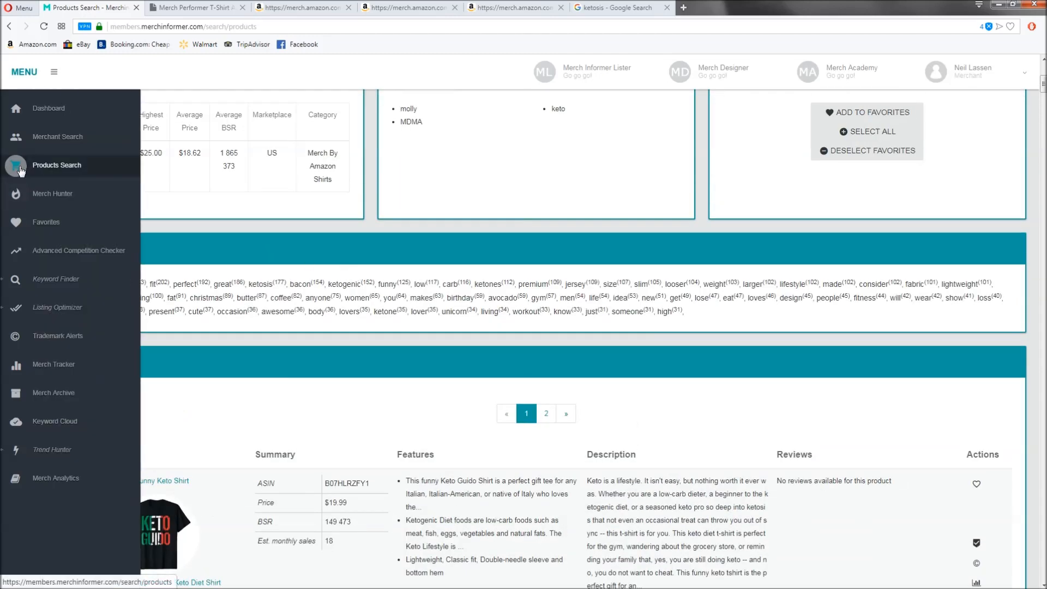
left_click(48, 222)
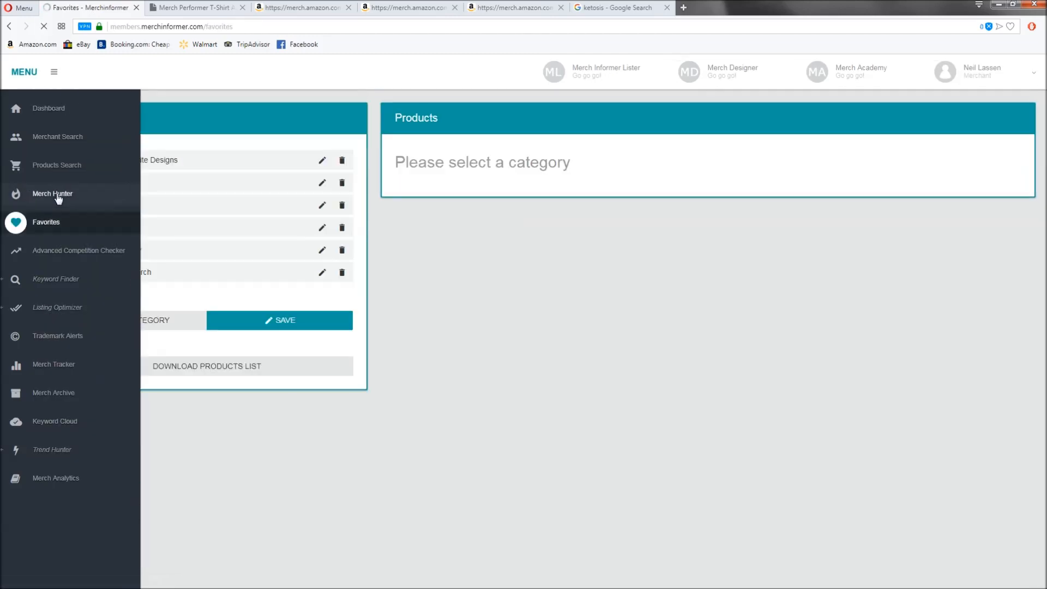
left_click(61, 197)
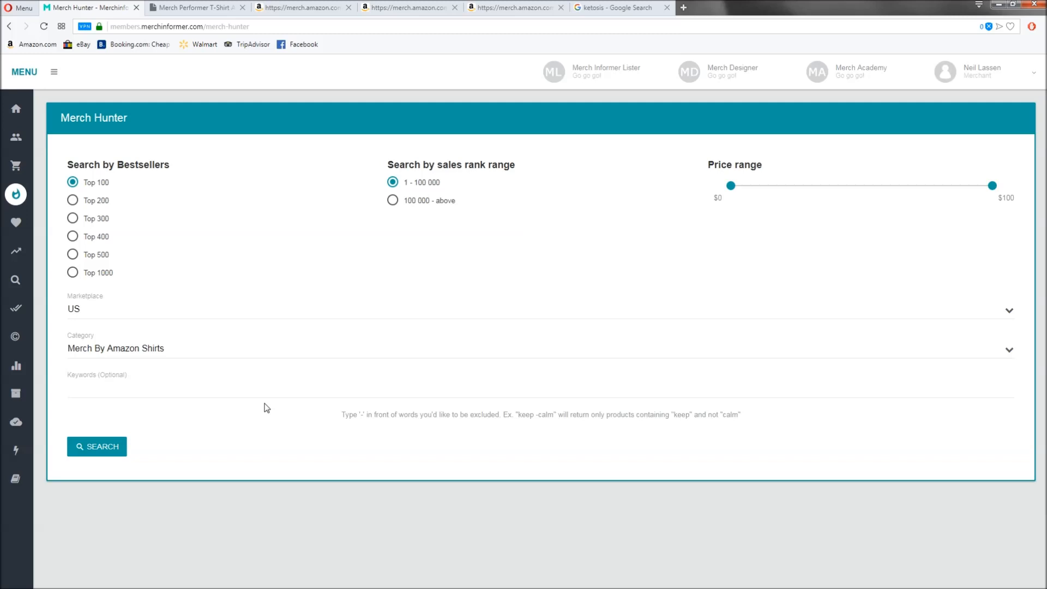
Look over the Amazon listing once more, return to Merch Hunter and bring up the Notepad keyword list.
left_click(407, 7)
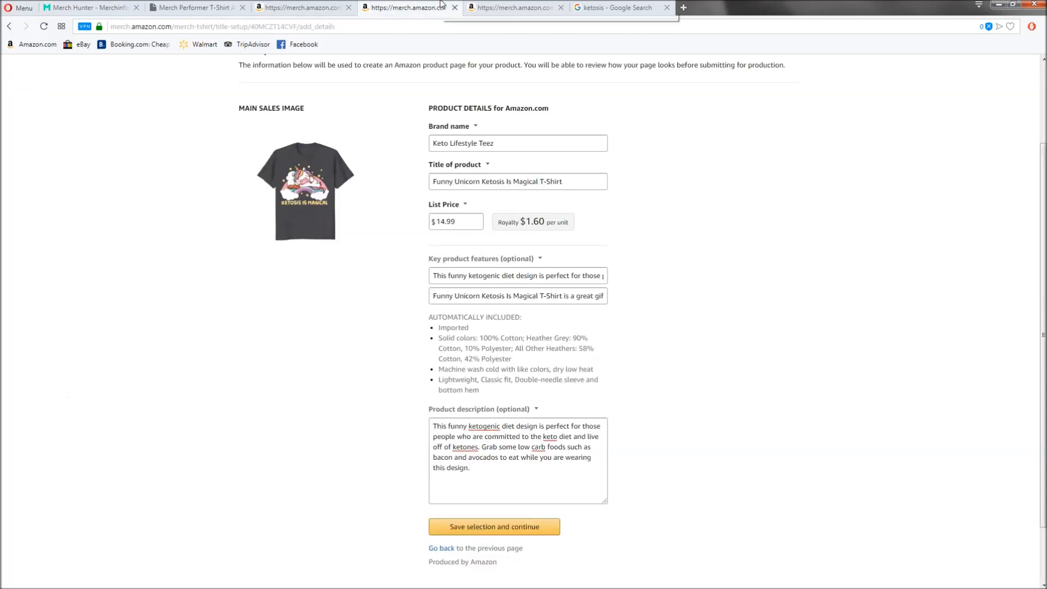
left_click(68, 3)
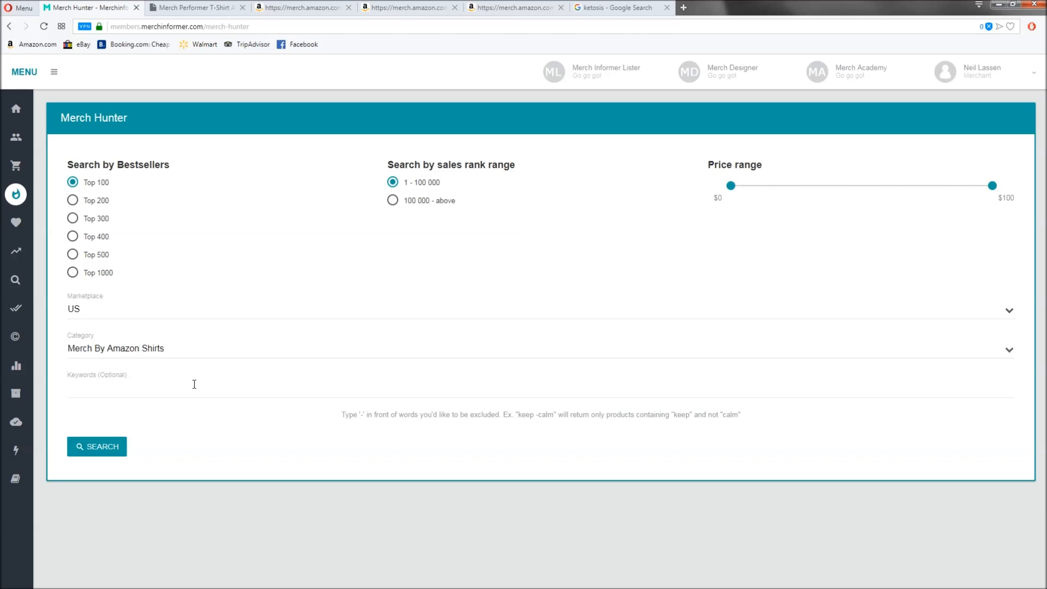
key("alt+Tab")
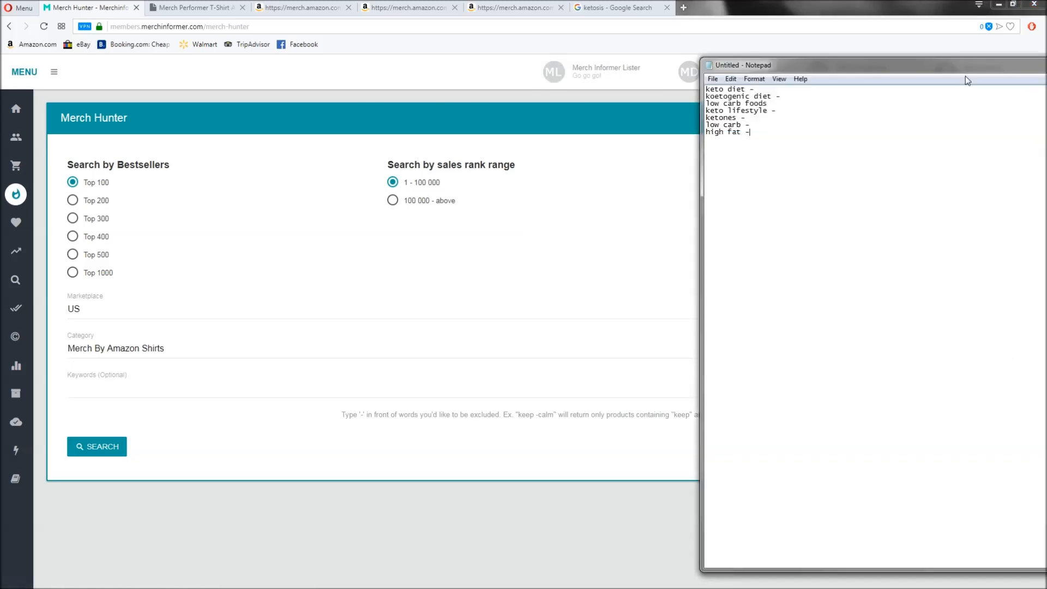
Select the whole keyword list in Notepad, and close the artwork upload page and the ketosis Google search in the browser.
left_click_drag(918, 71, 843, 53)
key("ctrl+a")
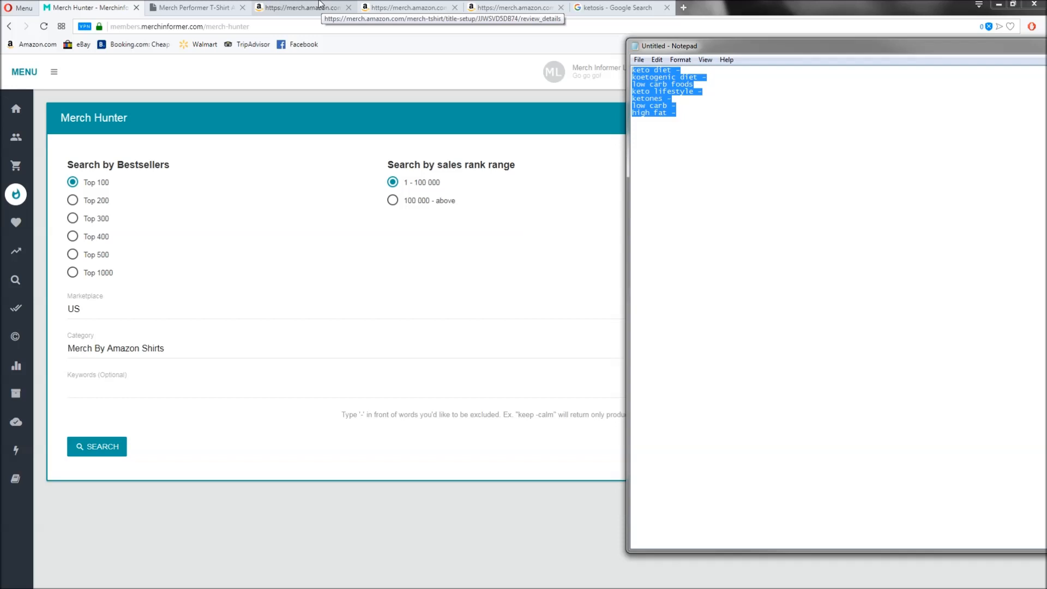
left_click(529, 9)
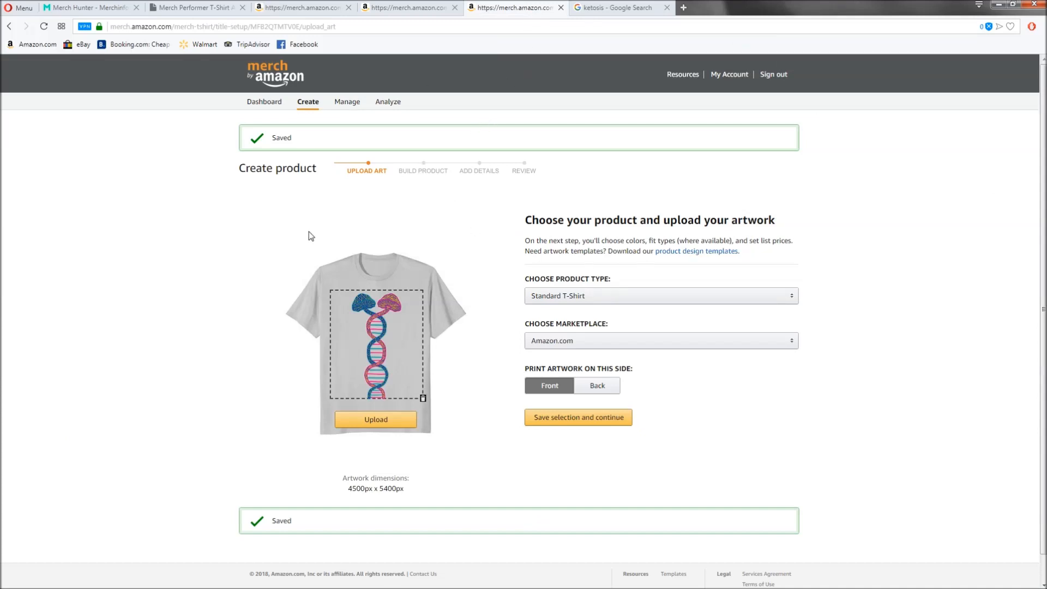
left_click(560, 8)
left_click(560, 8)
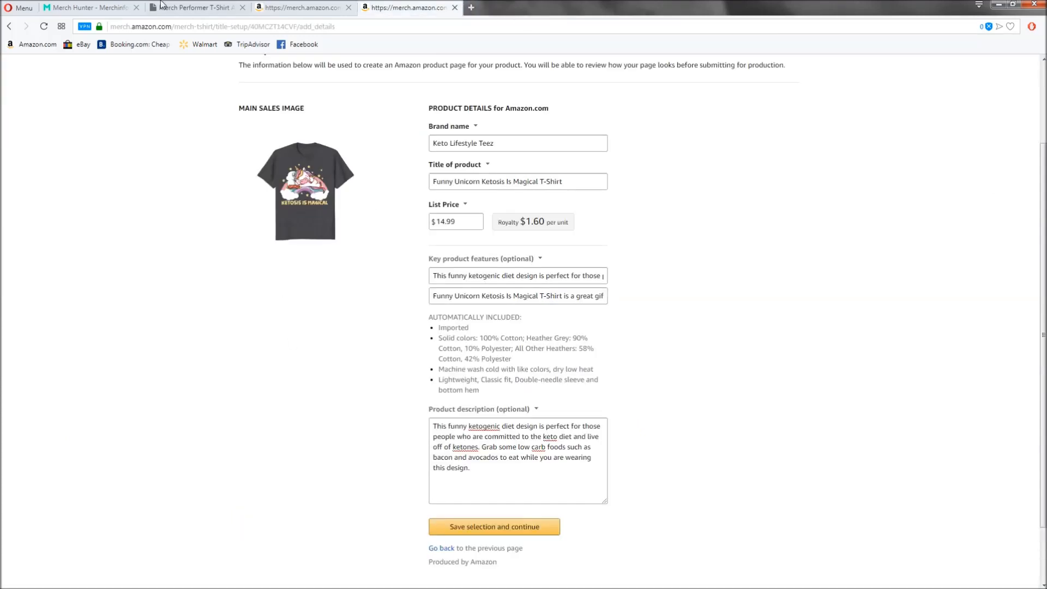
Search Merch Hunter for the Top 100 Merch By Amazon shirts with a sales rank of 100 000 and above.
left_click(112, 7)
left_click(404, 202)
left_click(105, 447)
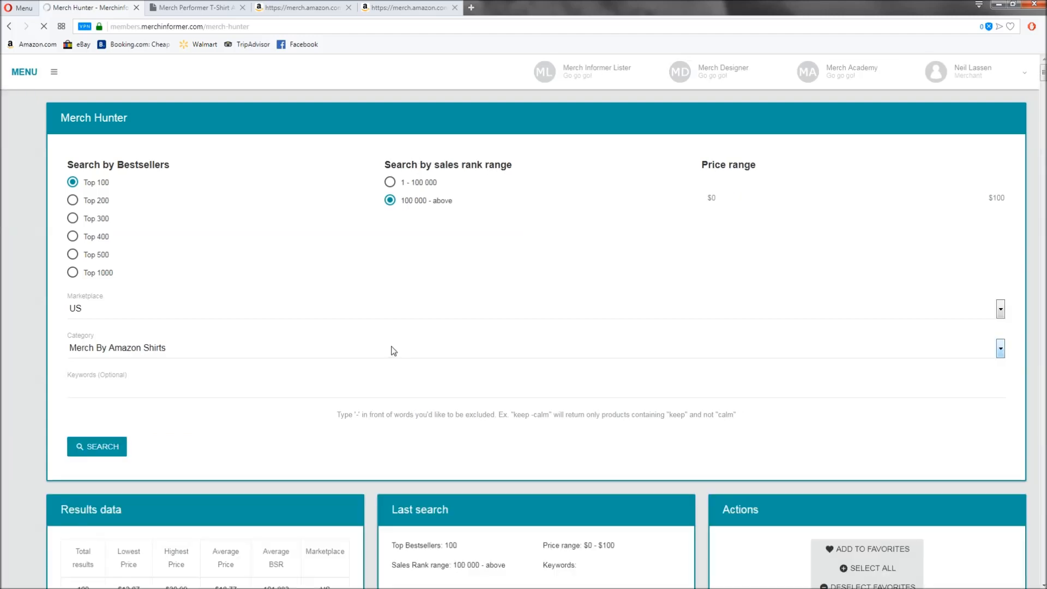
Examine the Top 100 results, including the keyword count and the shirts' ranks and listing texts.
scroll(394, 351, "down", 4)
scroll(392, 344, "down", 1)
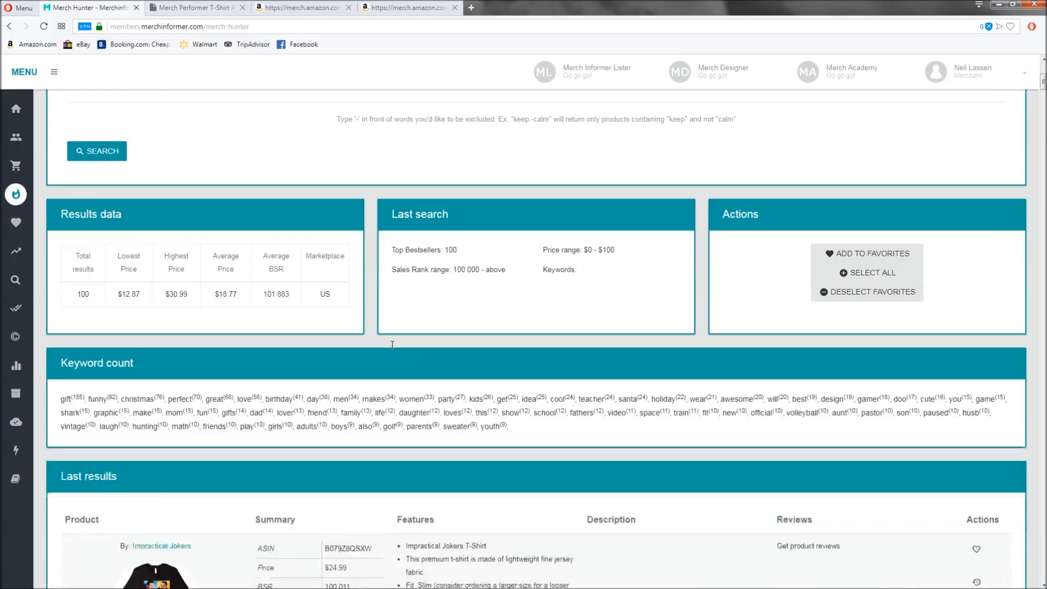
scroll(392, 344, "down", 15)
scroll(512, 357, "down", 10)
scroll(512, 357, "down", 5)
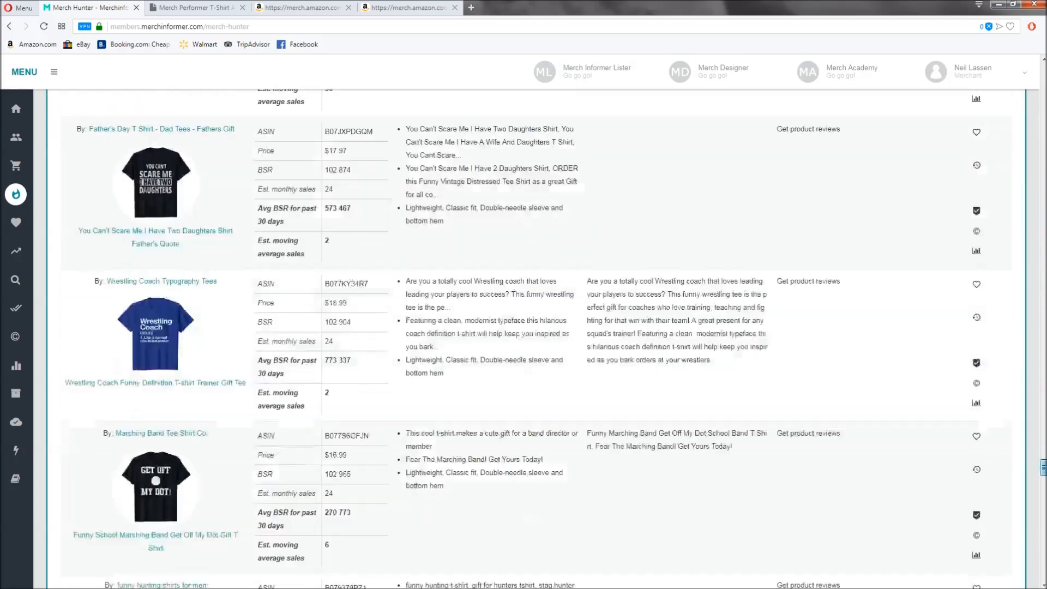
scroll(580, 547, "down", 5)
scroll(496, 516, "down", 5)
scroll(774, 409, "down", 12)
left_click_drag(1042, 453, 1042, 64)
Search the Top 1000 bestsellers ranked 100 000 and above, and open page 10 of the results.
left_click(123, 273)
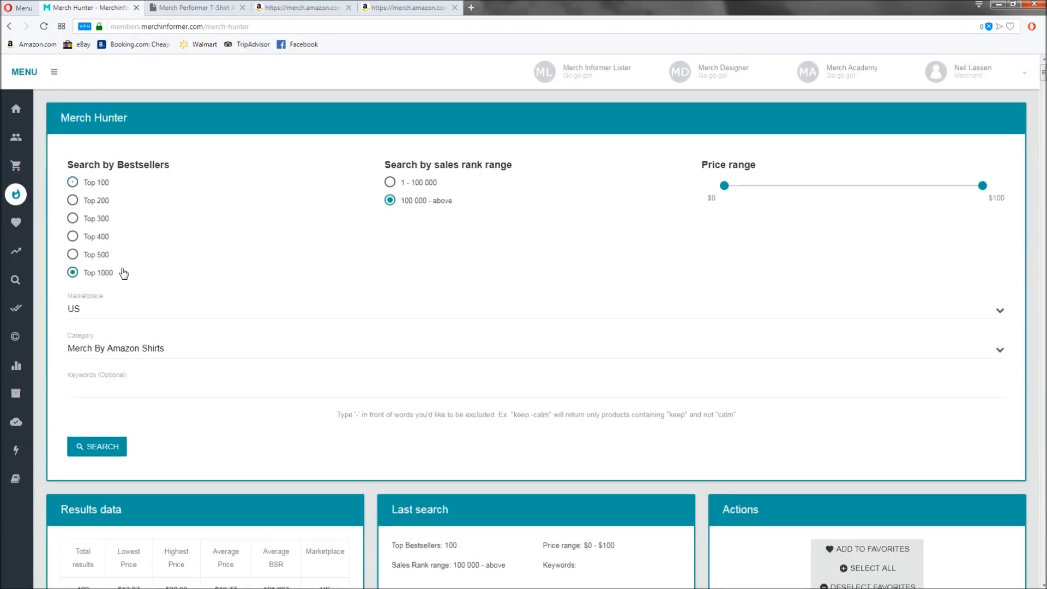
left_click(92, 447)
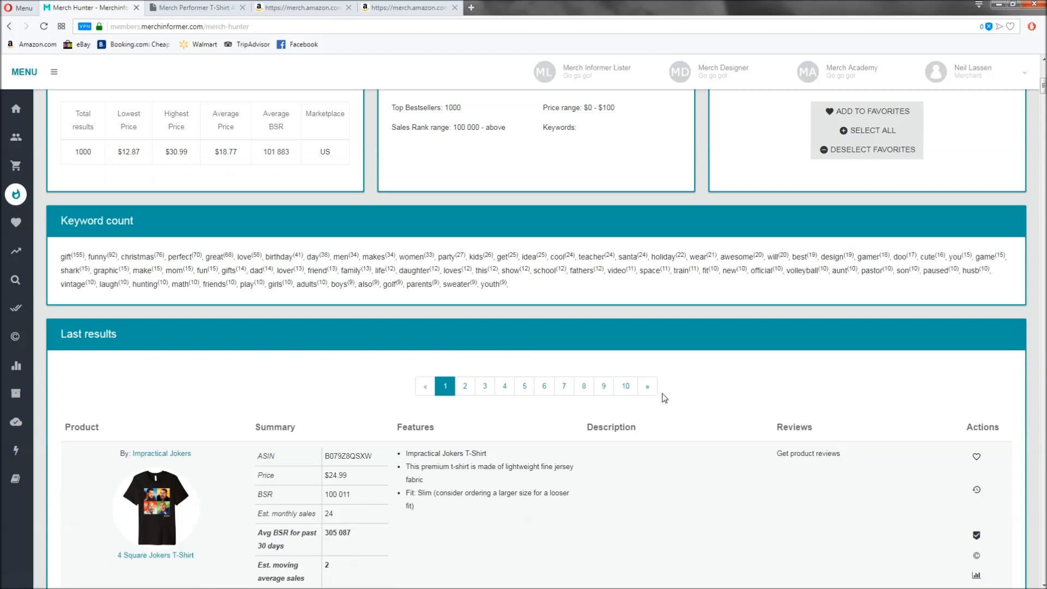
left_click(624, 387)
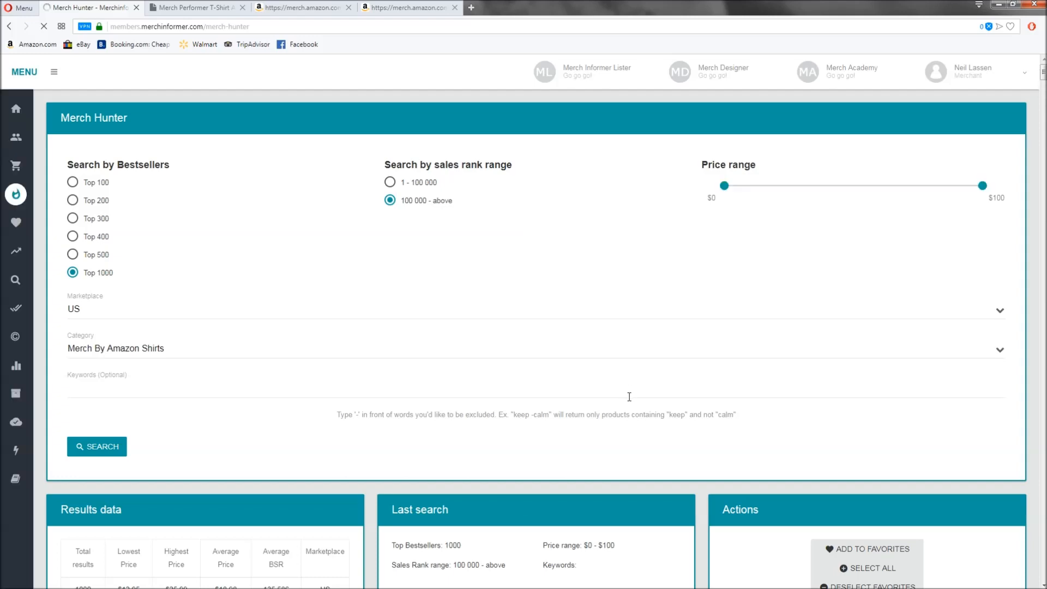
Scan the first shirts on results page 10 and open the Who Whom Grammar Owl t shirt's Amazon page in the background.
scroll(704, 444, "down", 4)
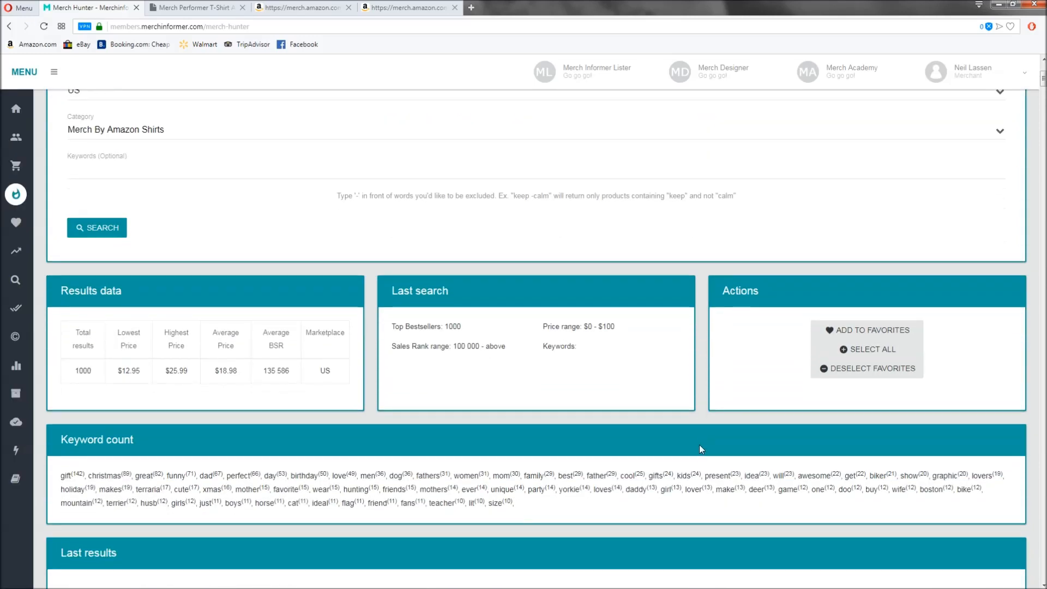
scroll(699, 446, "down", 6)
scroll(700, 449, "down", 1)
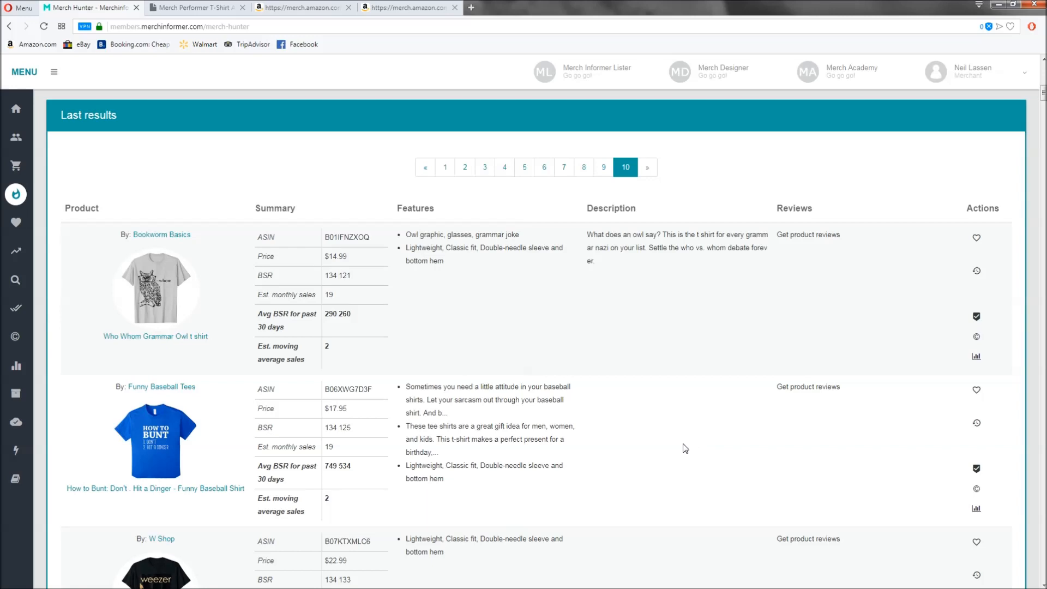
scroll(670, 439, "down", 2)
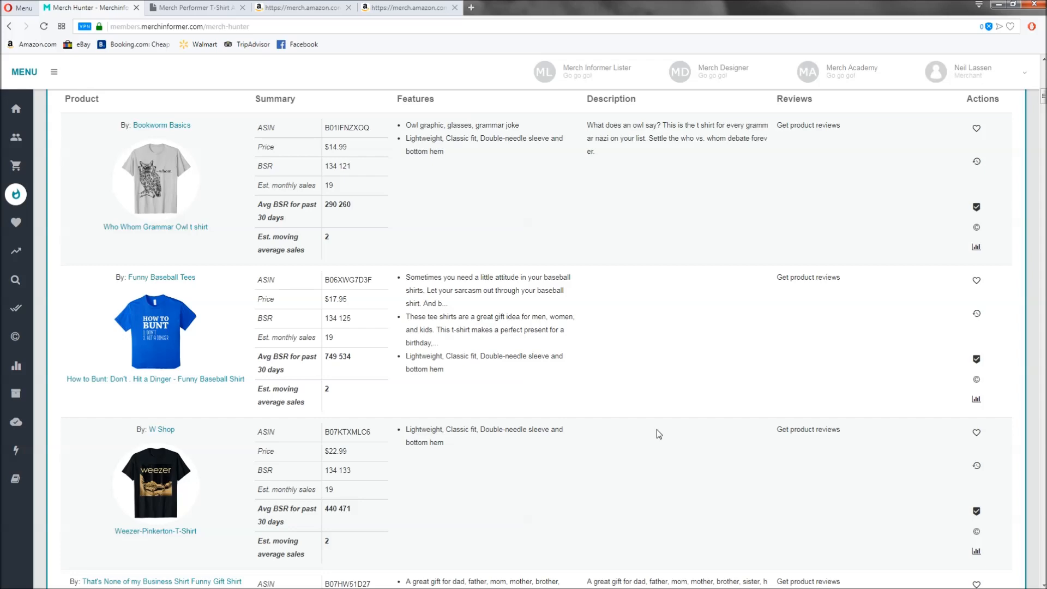
scroll(655, 429, "down", 2)
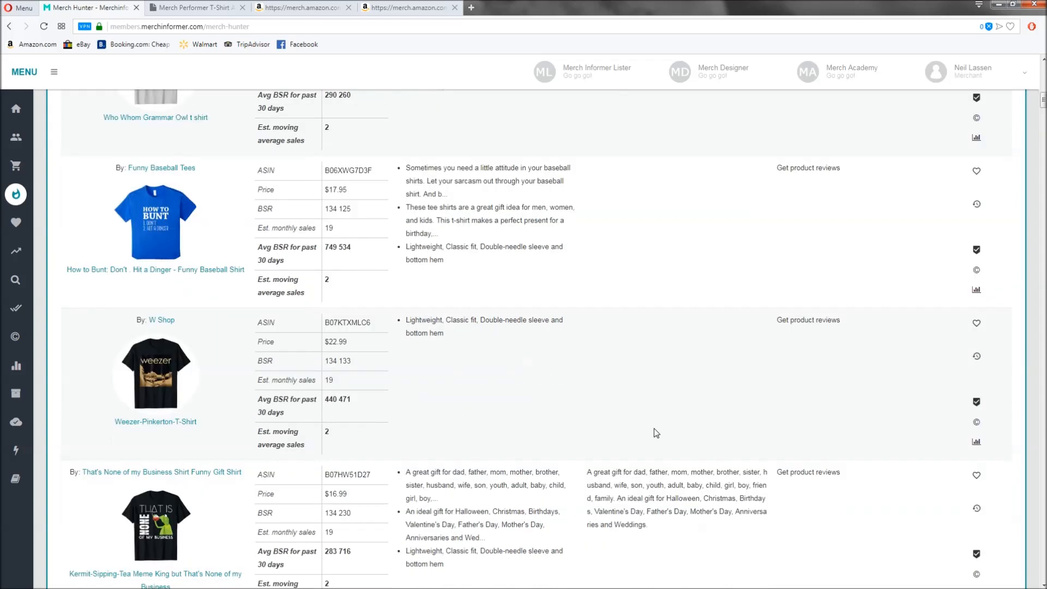
scroll(655, 432, "up", 4)
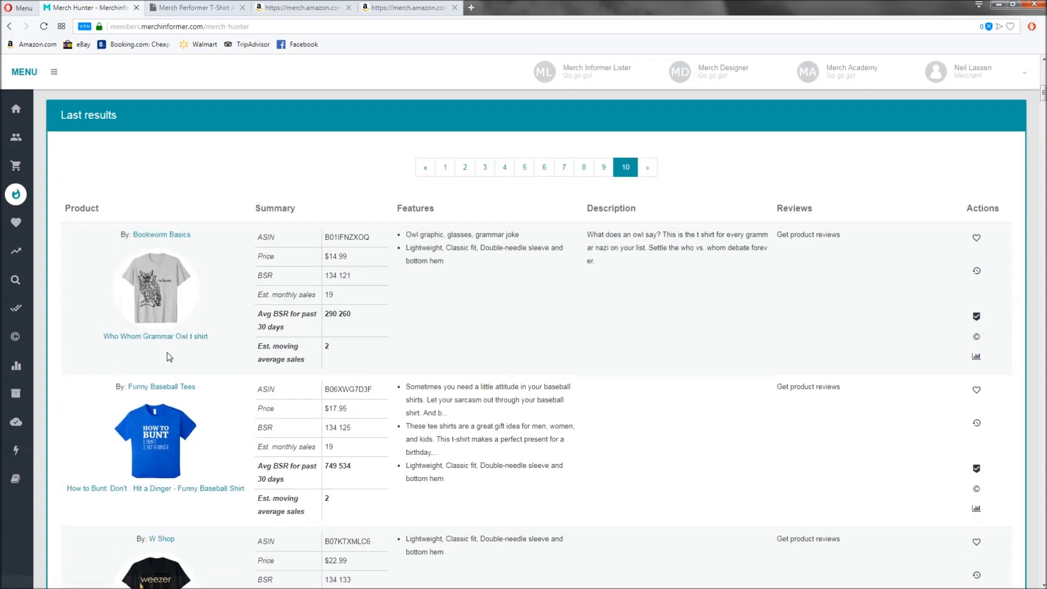
middle_click(163, 336)
View the AWESOME SRT HELL CAT DODGE T SHIRT Red on Amazon, then close its page and return to the Merch Hunter results.
scroll(436, 377, "down", 6)
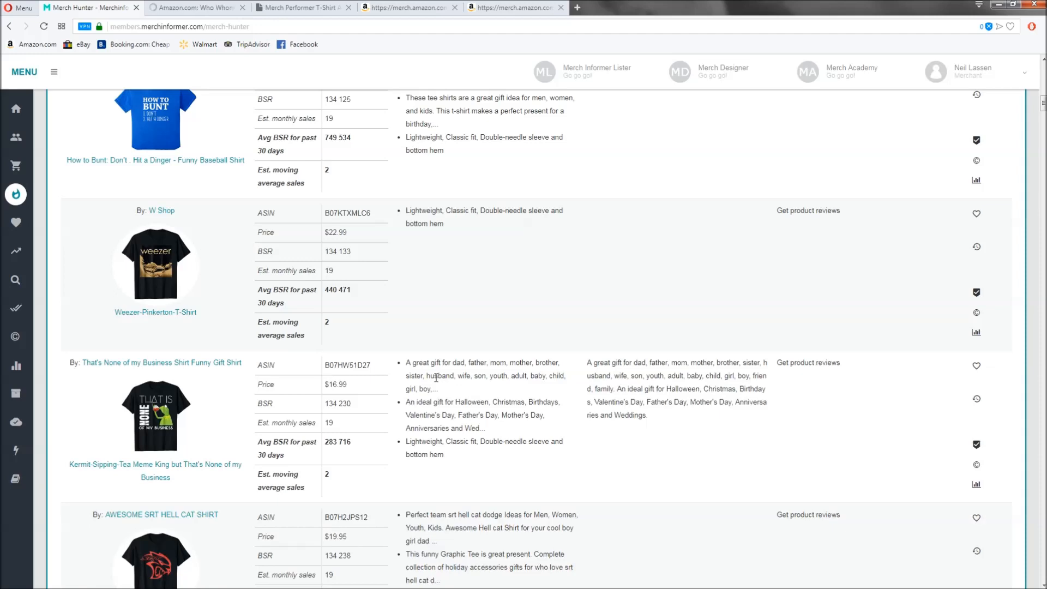
scroll(436, 377, "down", 4)
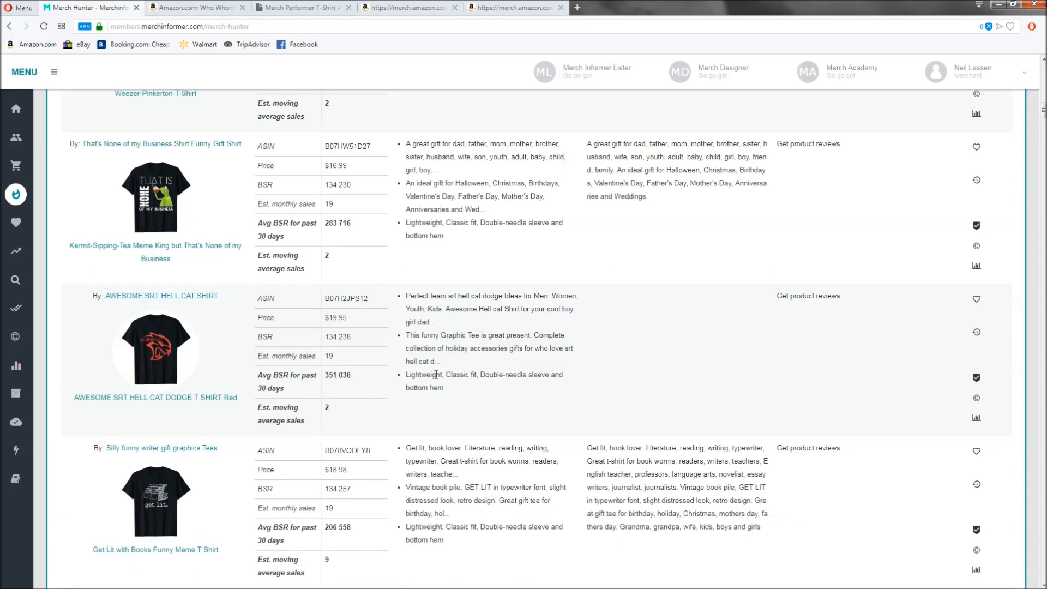
scroll(431, 374, "down", 2)
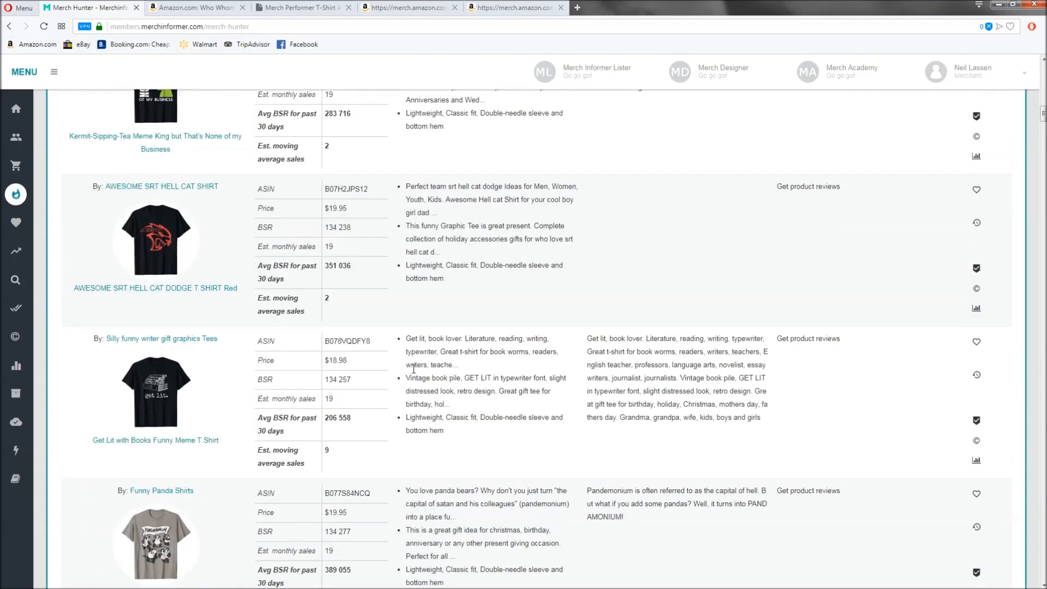
left_click(175, 287)
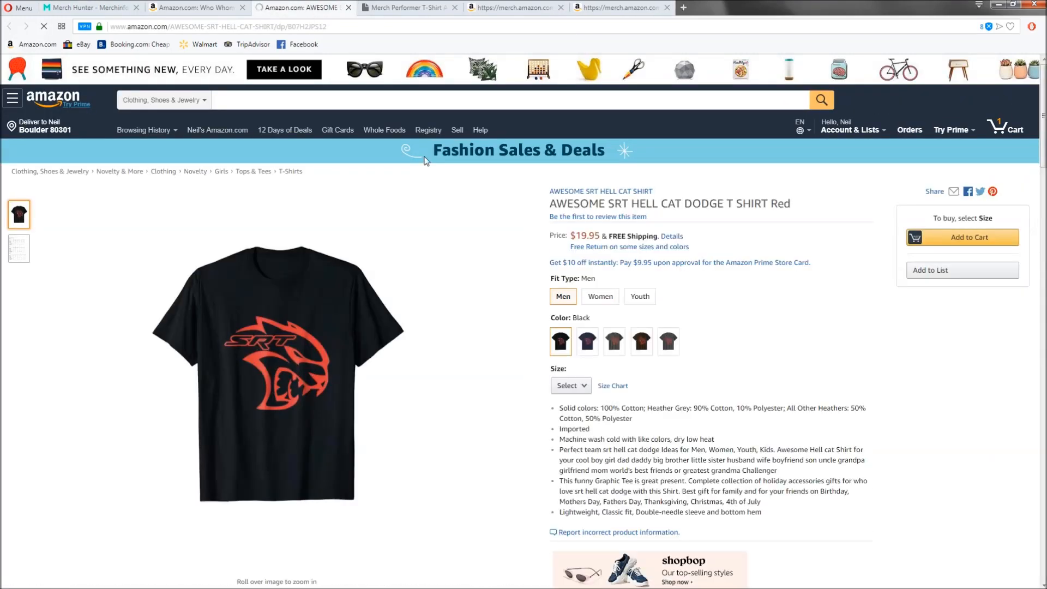
left_click(348, 8)
left_click(106, 6)
View the Santa Cruz Skateboards Spitfire Wheels T-Shirt on Amazon, then close its page and return to the Merch Hunter results.
scroll(448, 295, "down", 3)
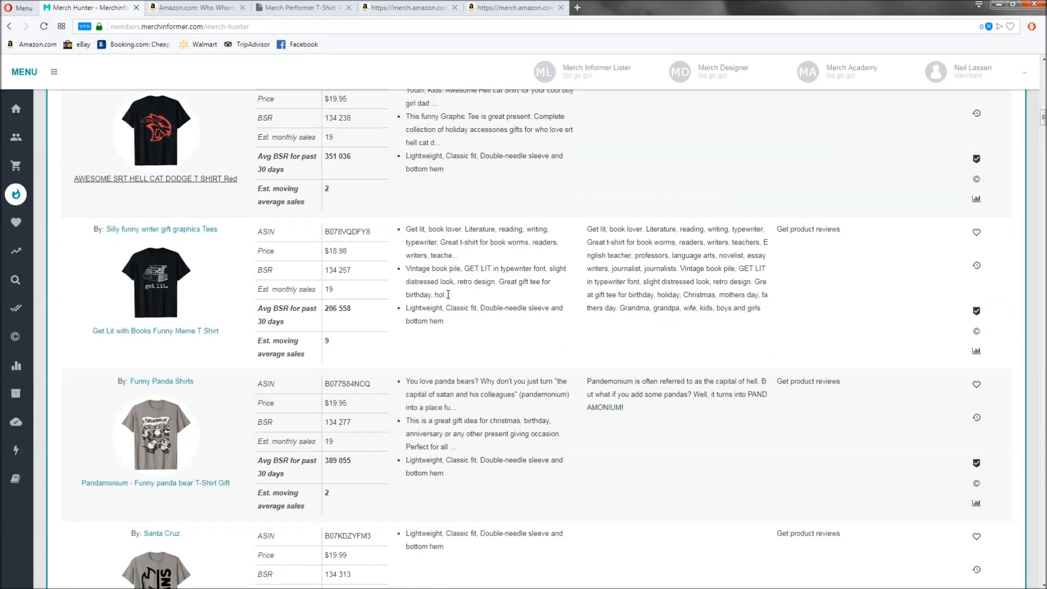
scroll(447, 294, "down", 4)
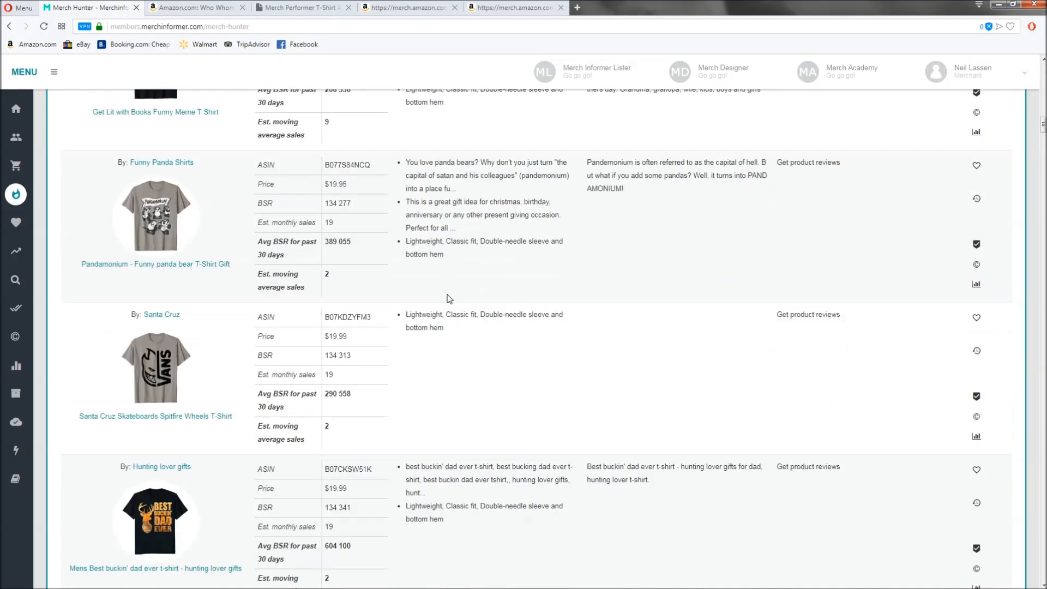
middle_click(209, 416)
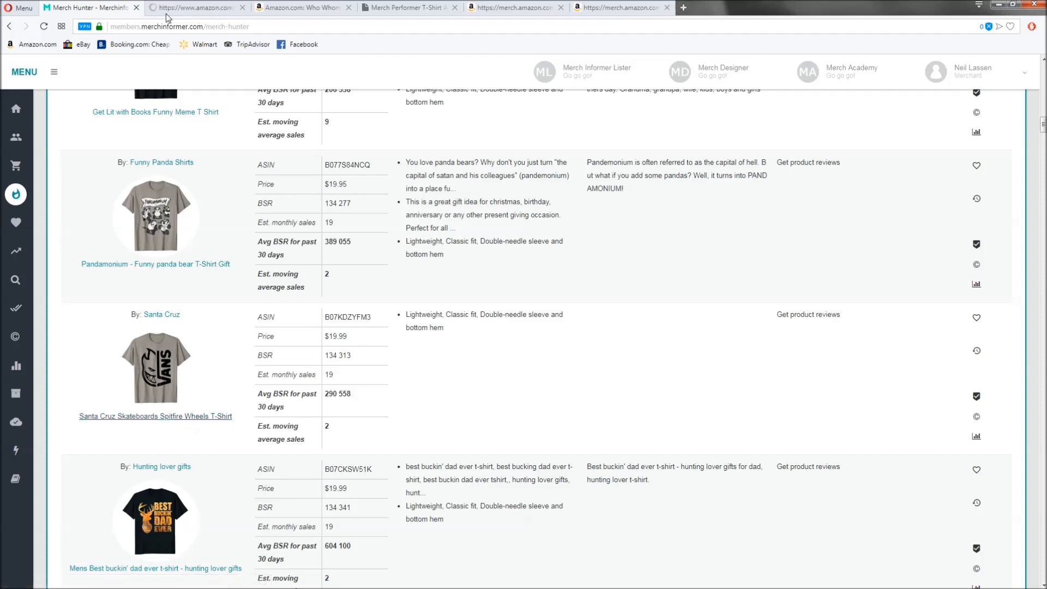
left_click(169, 8)
mouse_move(274, 406)
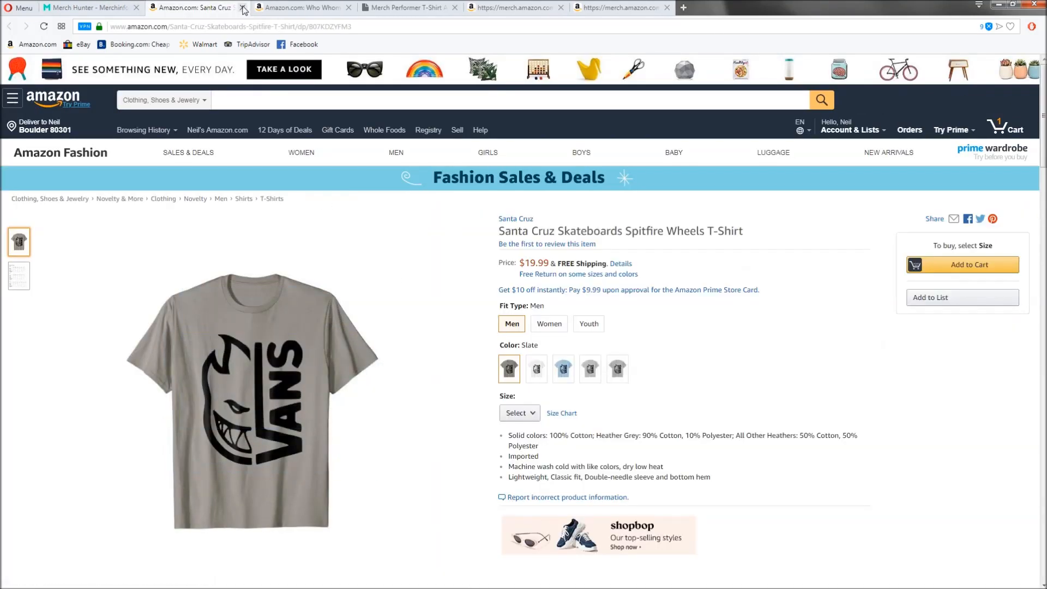
left_click(242, 7)
left_click(77, 6)
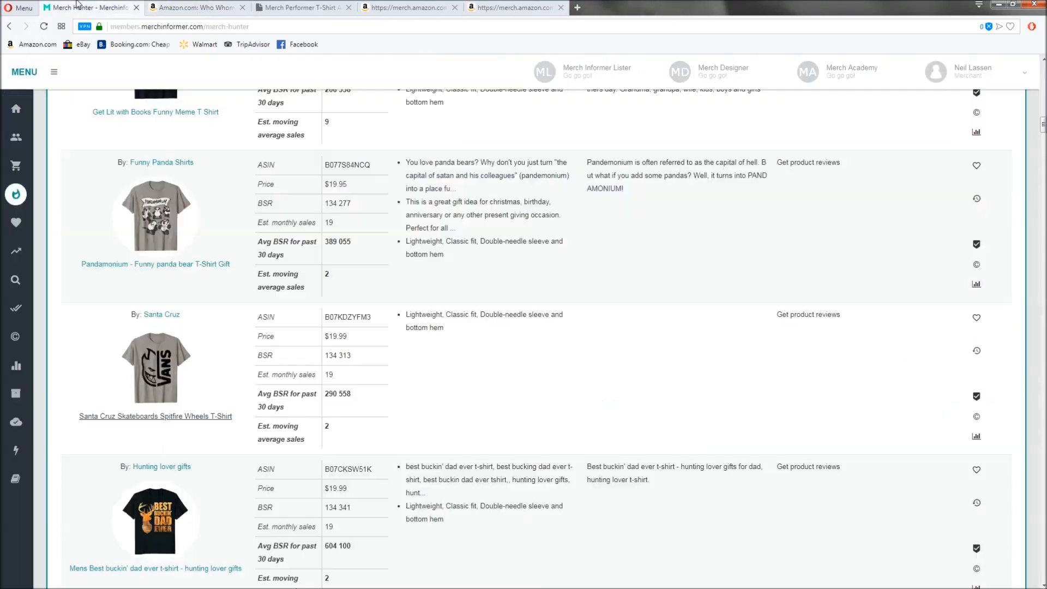
Open the Amazon page of the Mens Best buckin' dad ever t-shirt and examine how its title begins.
scroll(460, 329, "down", 3)
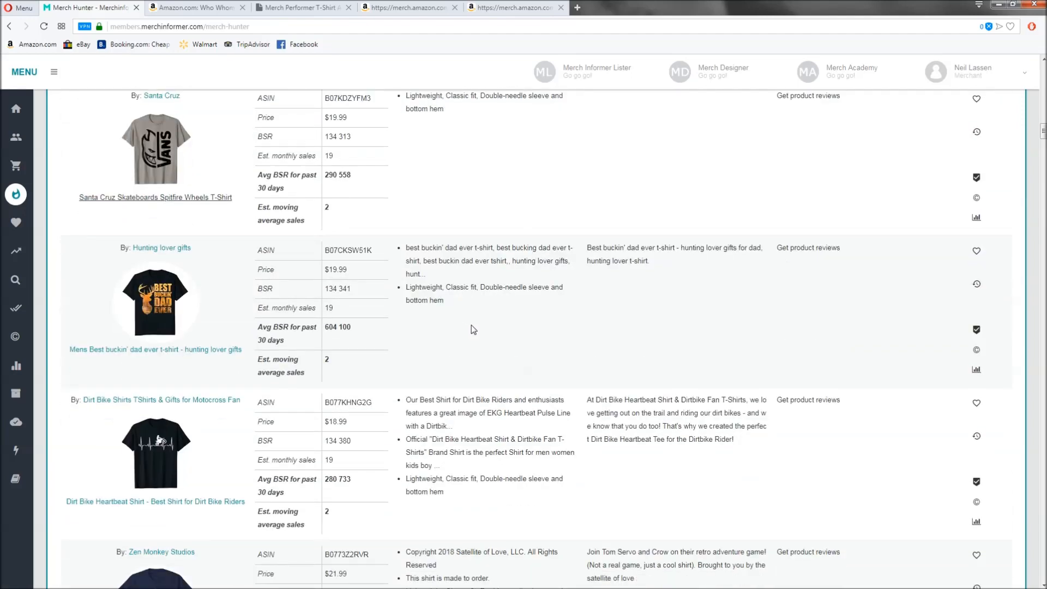
scroll(473, 329, "down", 2)
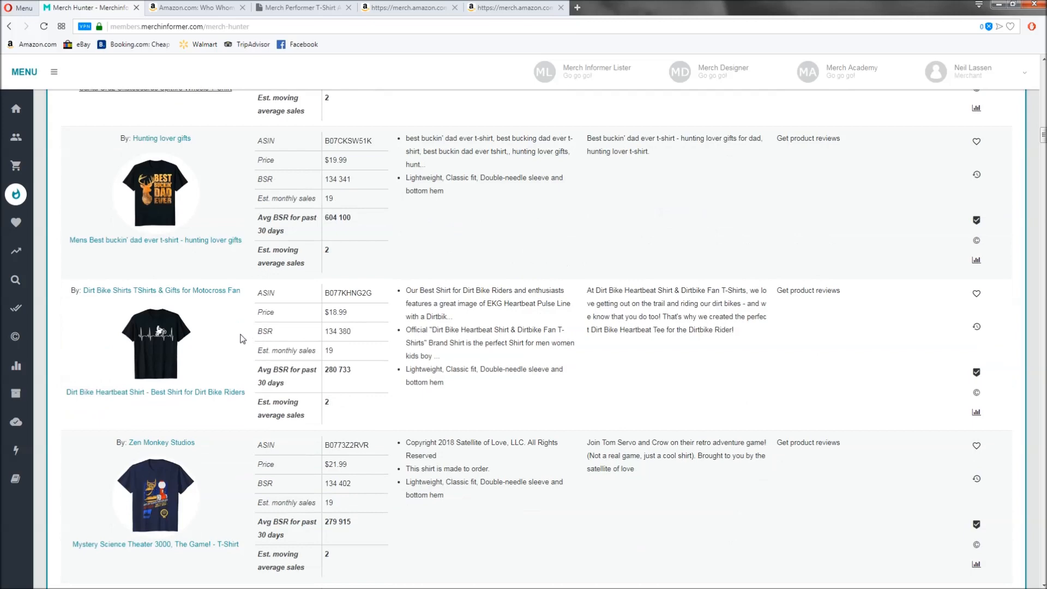
middle_click(186, 240)
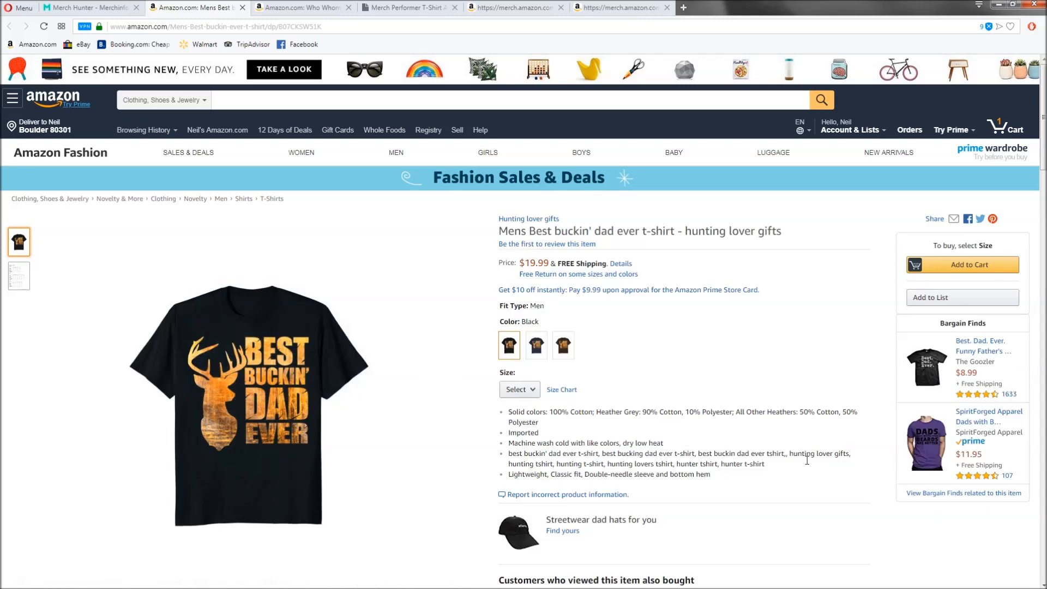
mouse_move(280, 455)
left_click_drag(496, 234, 513, 232)
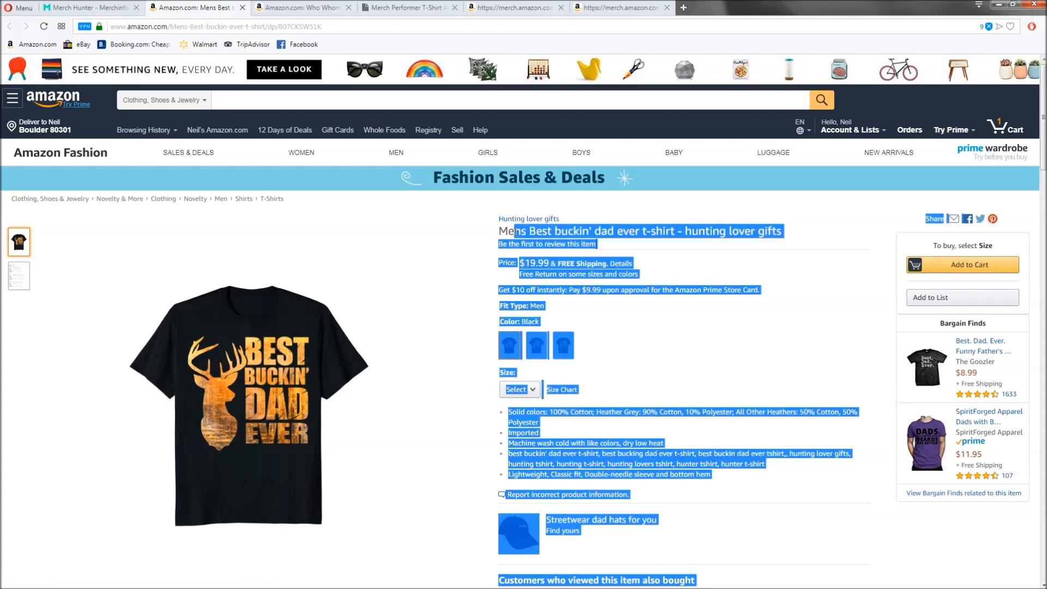
left_click(510, 232)
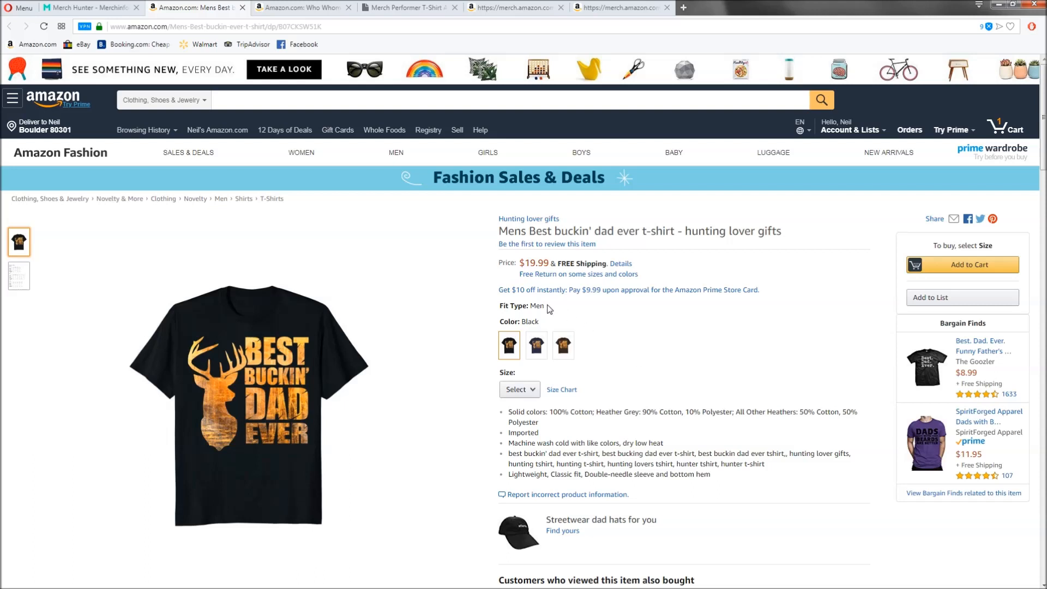
Examine the Best Buckin' Dad shirt's fit type and the "hunting lover gifts" ending after the hyphen in its title.
left_click_drag(548, 309, 499, 306)
left_click(539, 308)
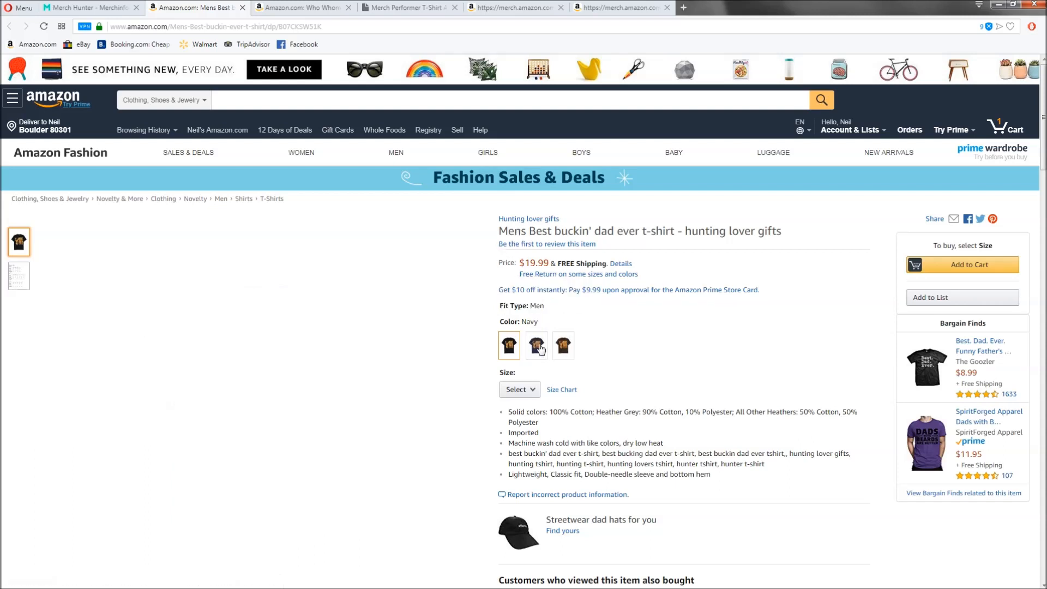
left_click_drag(547, 308, 499, 307)
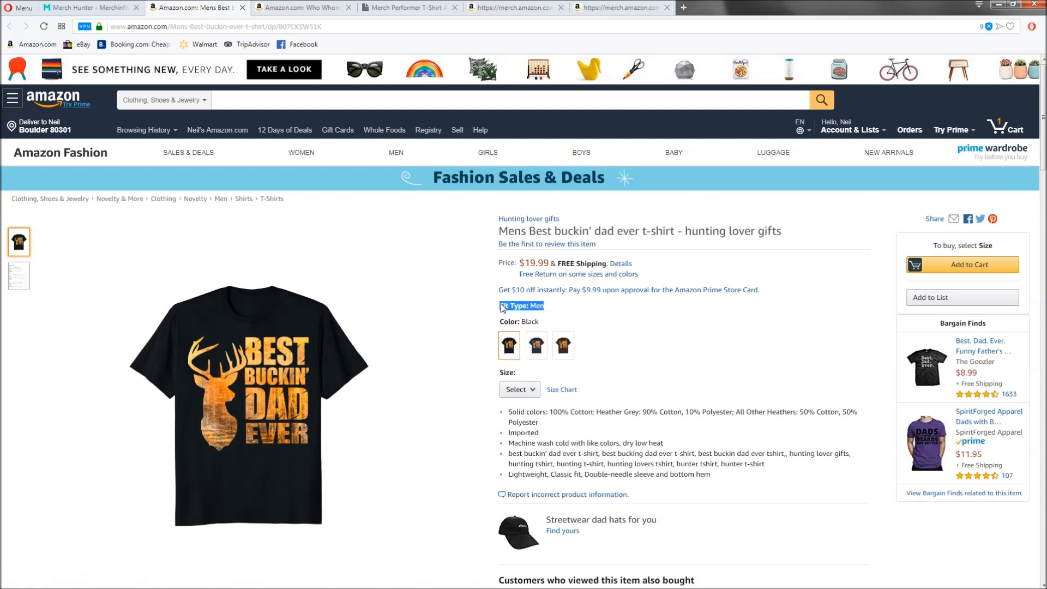
left_click(614, 325)
left_click_drag(554, 309, 501, 308)
left_click(552, 314)
double_click(678, 231)
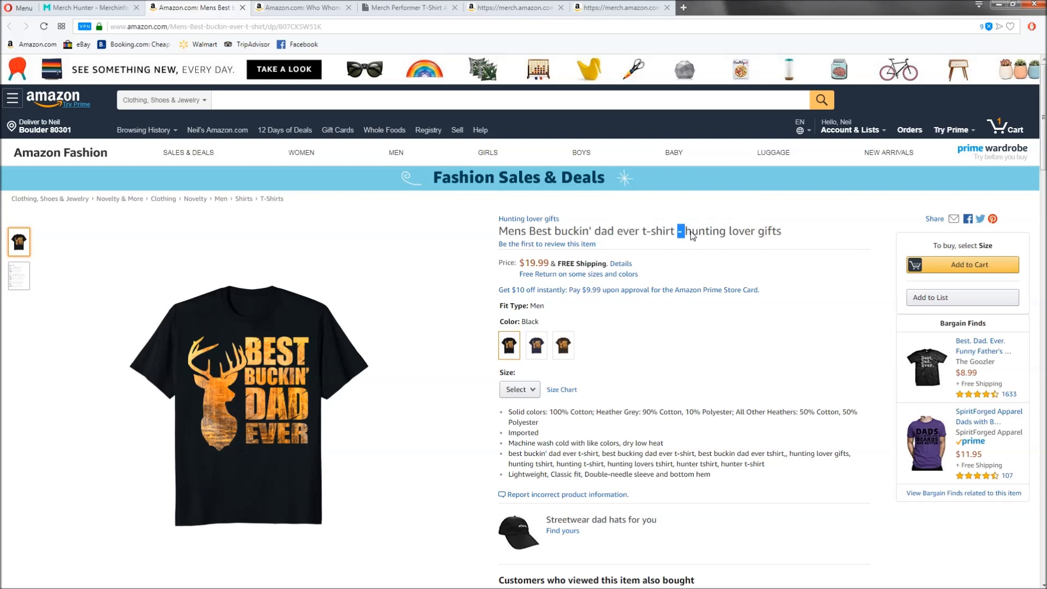
left_click_drag(784, 232, 689, 231)
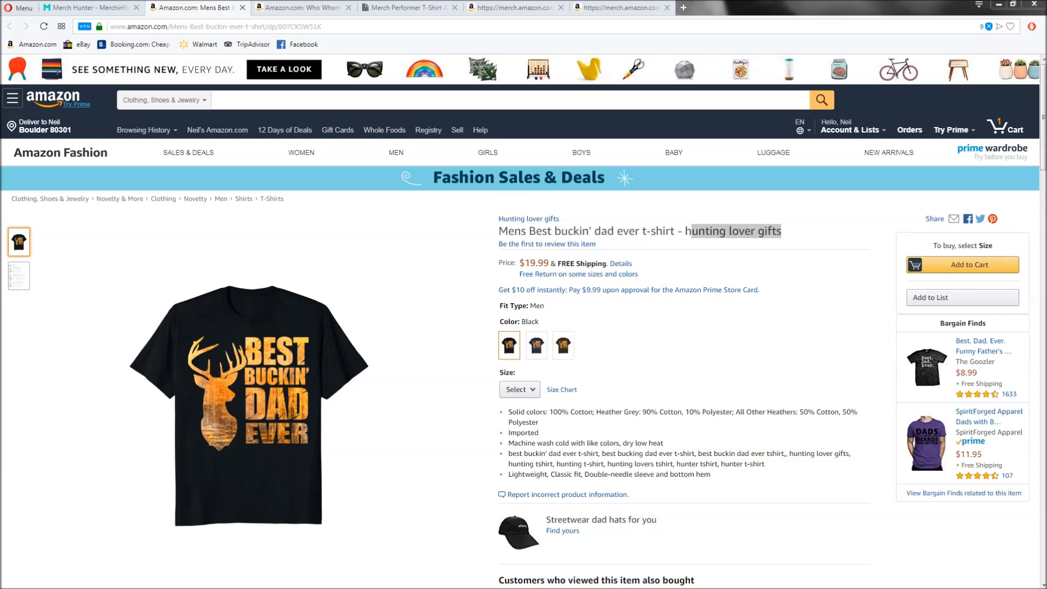
Place a small blank Notepad window beside the shirt listing and enter the line "Brand: Rifle Hunting Design Co.".
left_click_drag(600, 57, 126, 29)
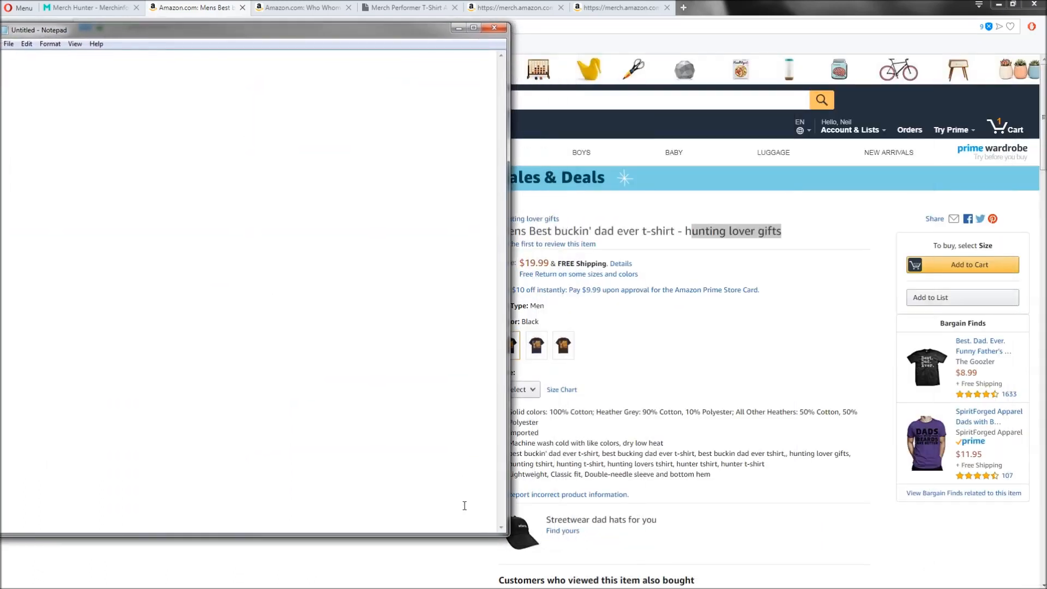
left_click_drag(507, 535, 391, 496)
left_click_drag(272, 30, 335, 82)
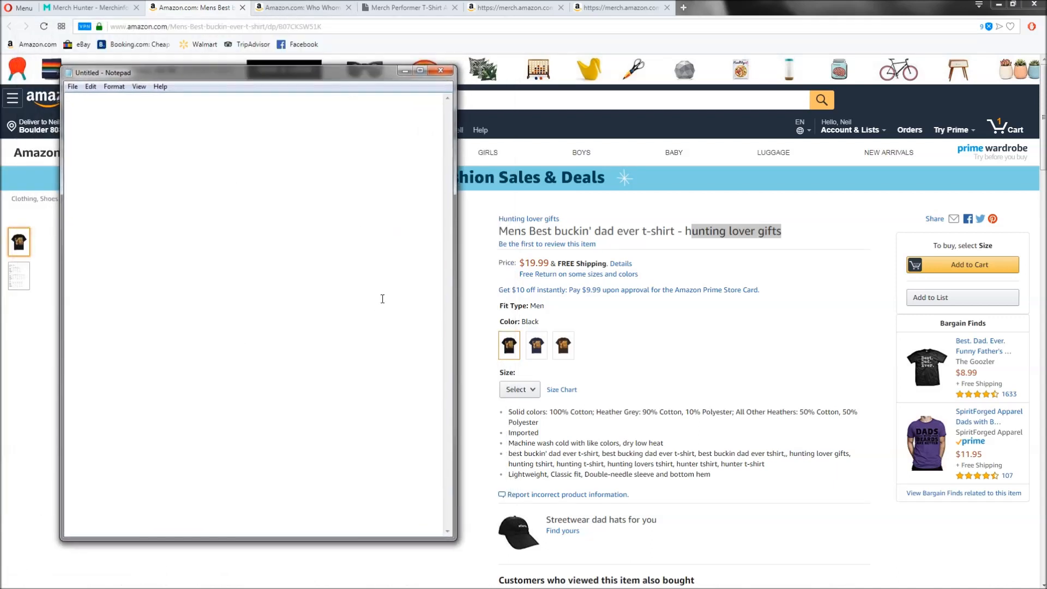
type("Brand:")
left_click_drag(322, 70, 288, 69)
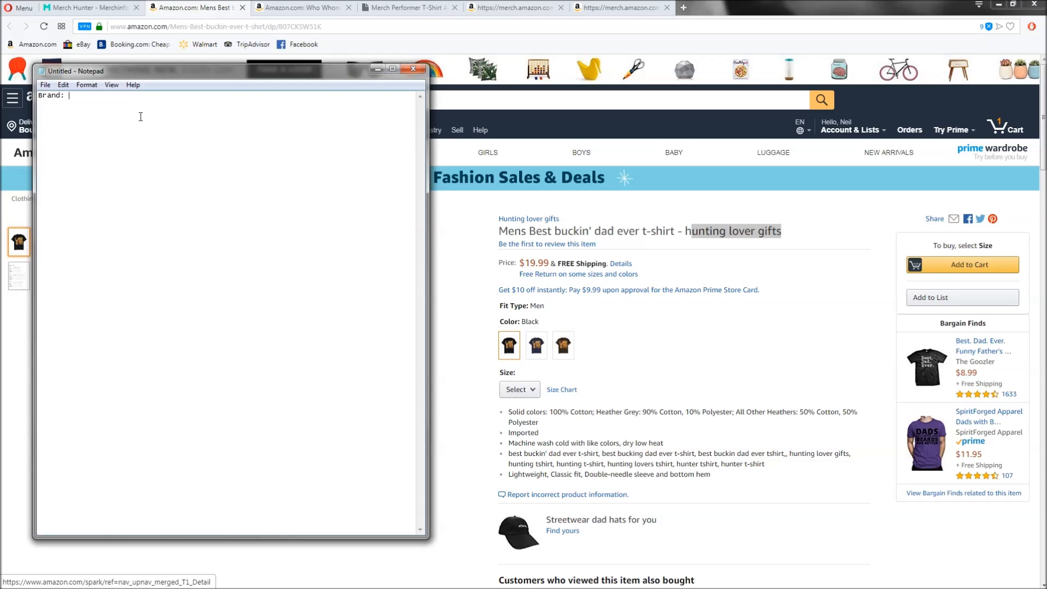
type("Rifle Hunting Designs")
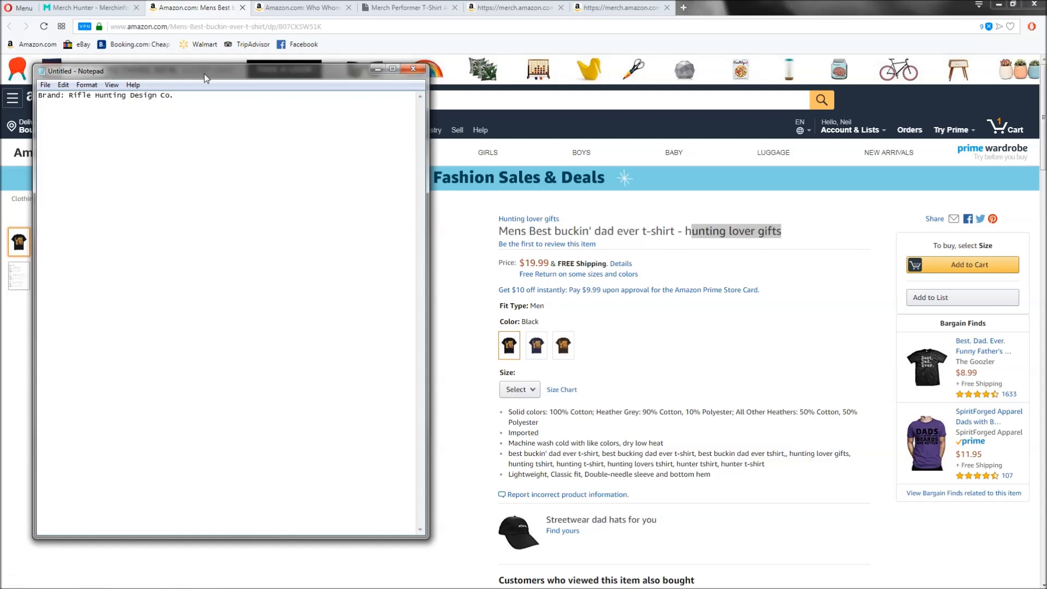
Add a "Title:" label after the brand line in Notepad and move the window off the browser.
left_click_drag(128, 96, 70, 96)
left_click(158, 97)
left_click_drag(185, 102, 68, 93)
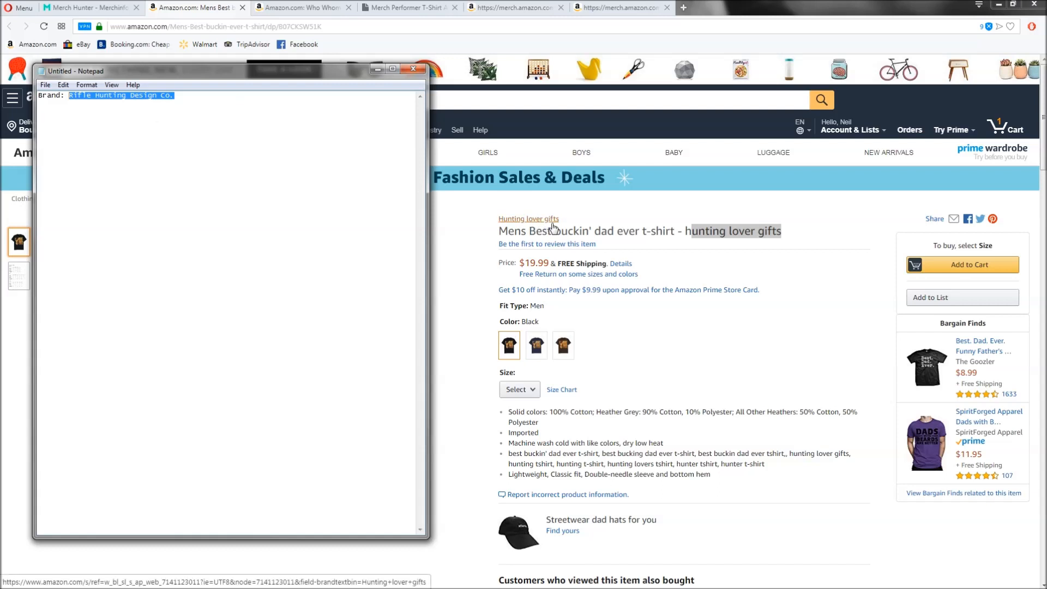
left_click(201, 104)
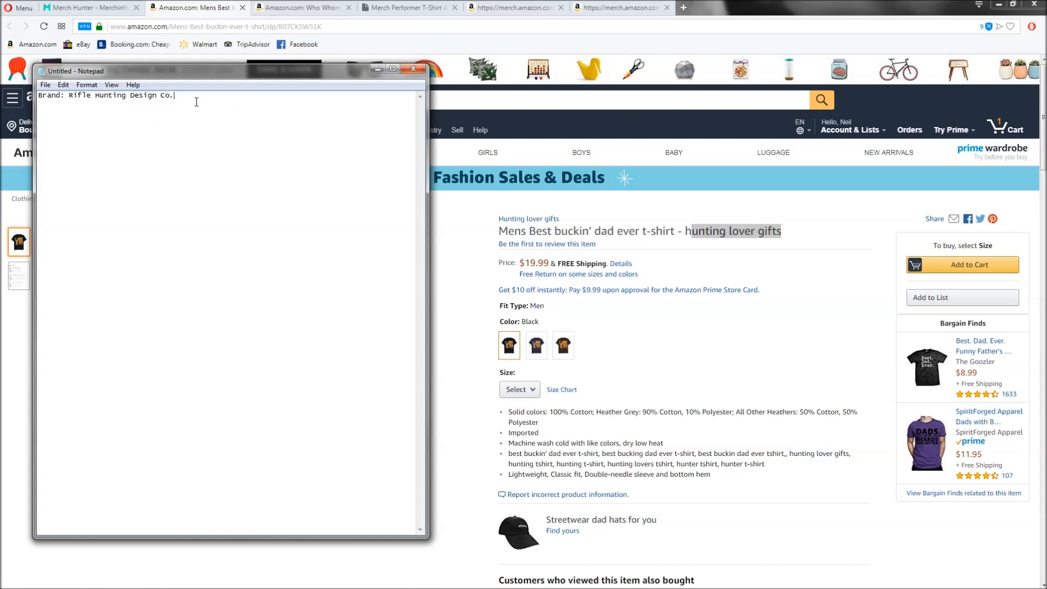
type("Tui")
type("le:")
left_click_drag(292, 73, 1046, 74)
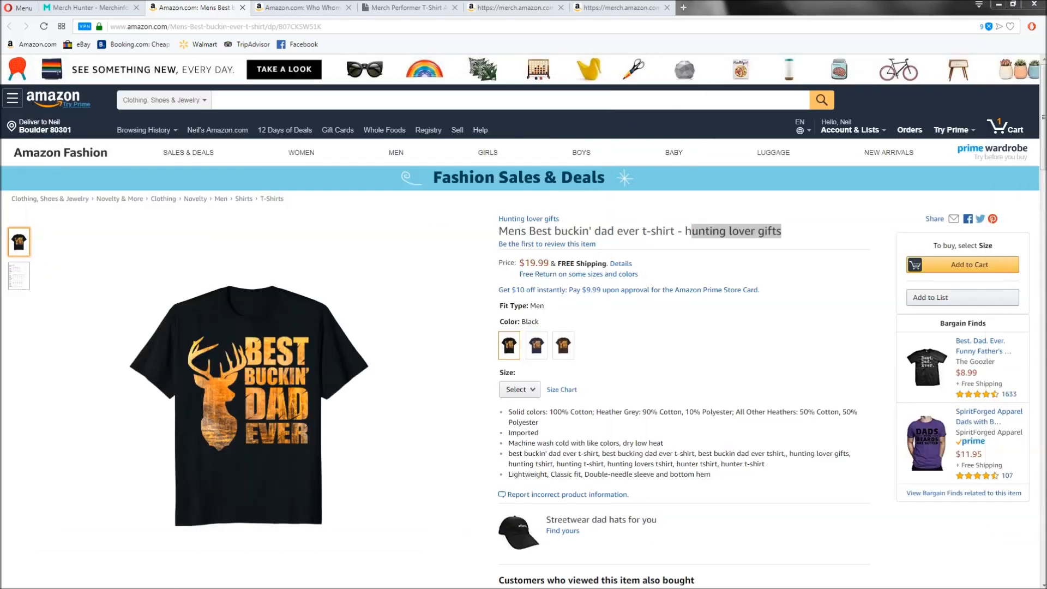
Run a Merch Informer product search for "hunting" in Merch By Amazon Shirts on the US marketplace.
left_click(90, 8)
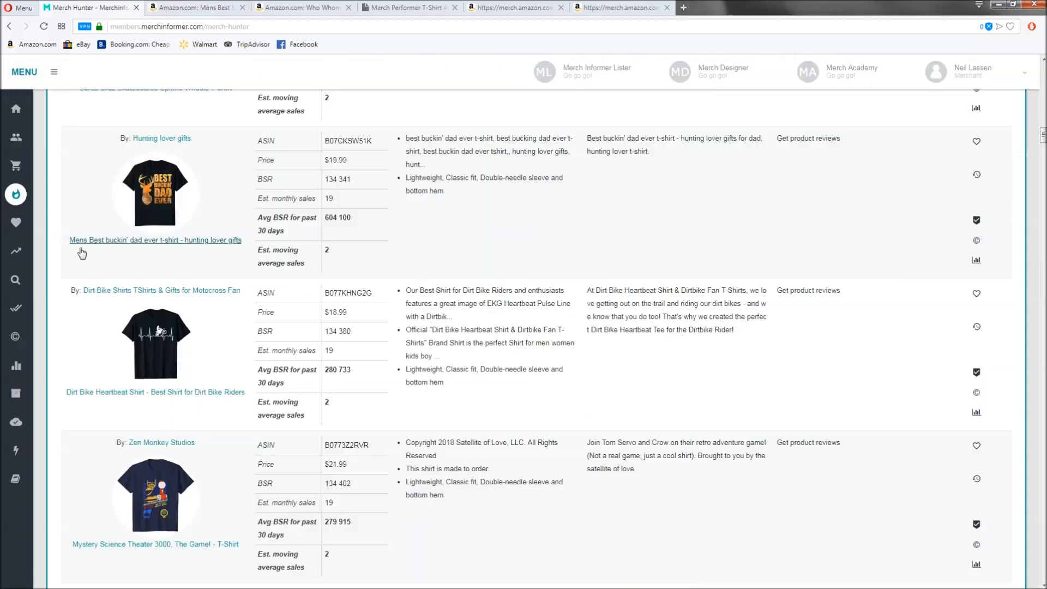
left_click(23, 169)
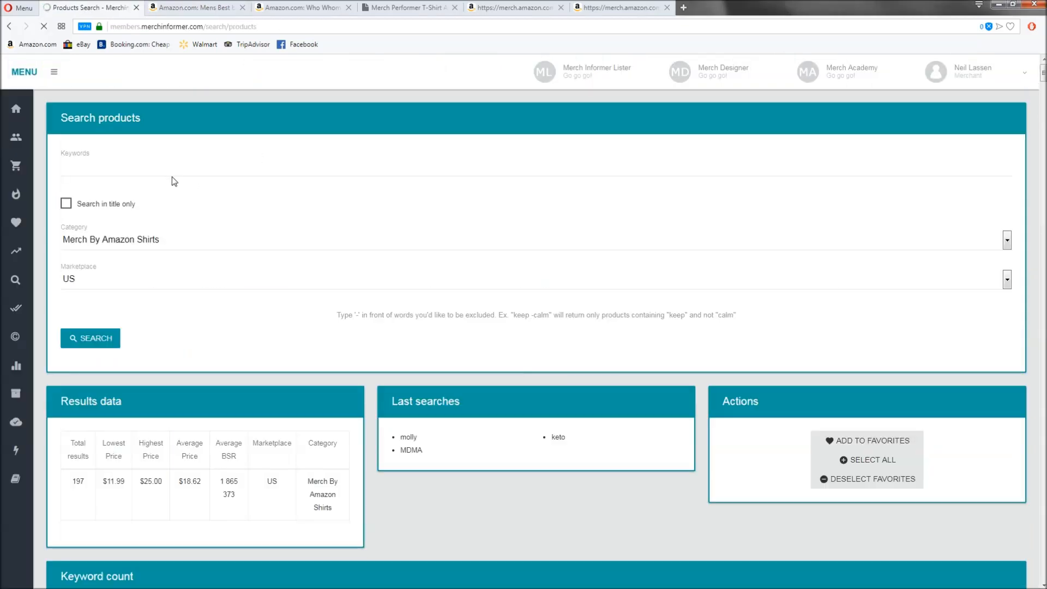
left_click(168, 171)
type("hunting")
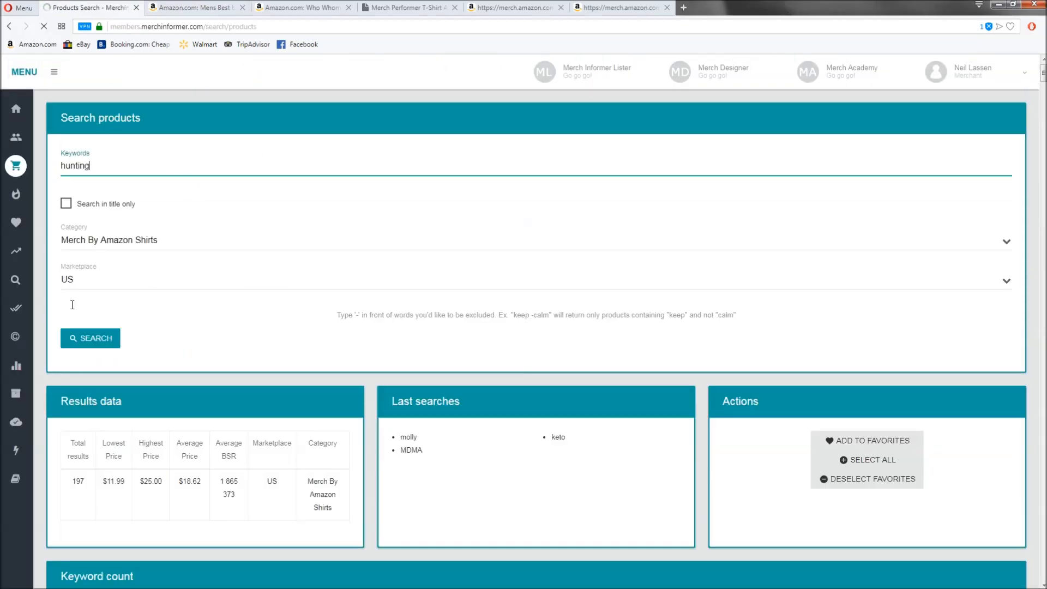
left_click(90, 338)
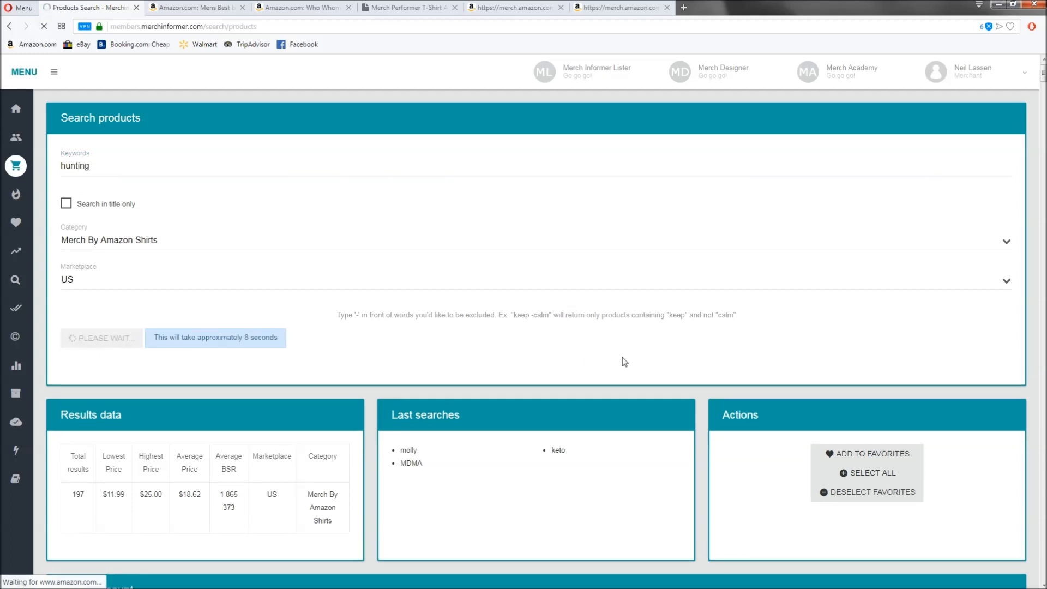
Examine the BSR and feature bullets of the first shirt in the hunting search results.
scroll(643, 354, "down", 7)
scroll(615, 275, "down", 8)
scroll(443, 330, "up", 3)
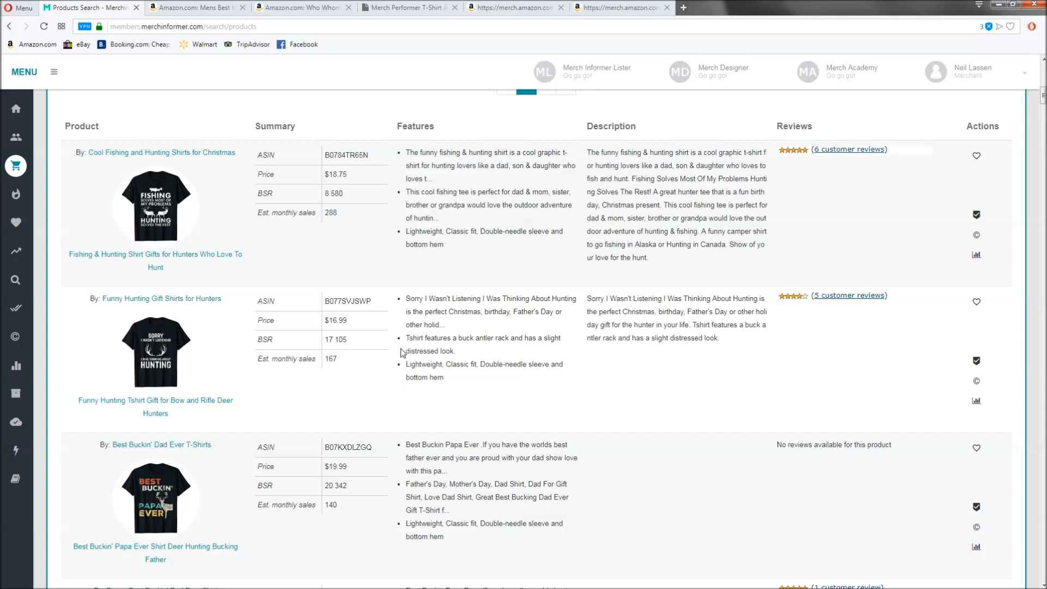
left_click_drag(346, 194, 323, 194)
left_click_drag(416, 240, 419, 241)
left_click(531, 190)
Open the Fishing & Hunting, Funny Hunting Tshirt Gift and both Best Buckin' Papa Ever shirts on Amazon in background tabs.
middle_click(143, 257)
middle_click(147, 406)
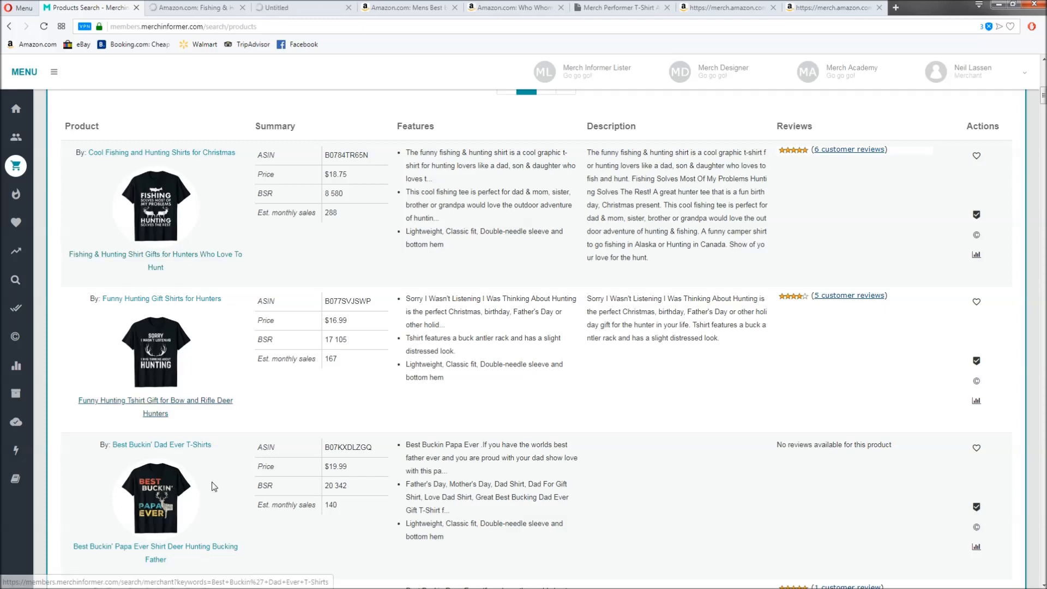
scroll(213, 486, "down", 2)
middle_click(185, 437)
scroll(185, 438, "down", 4)
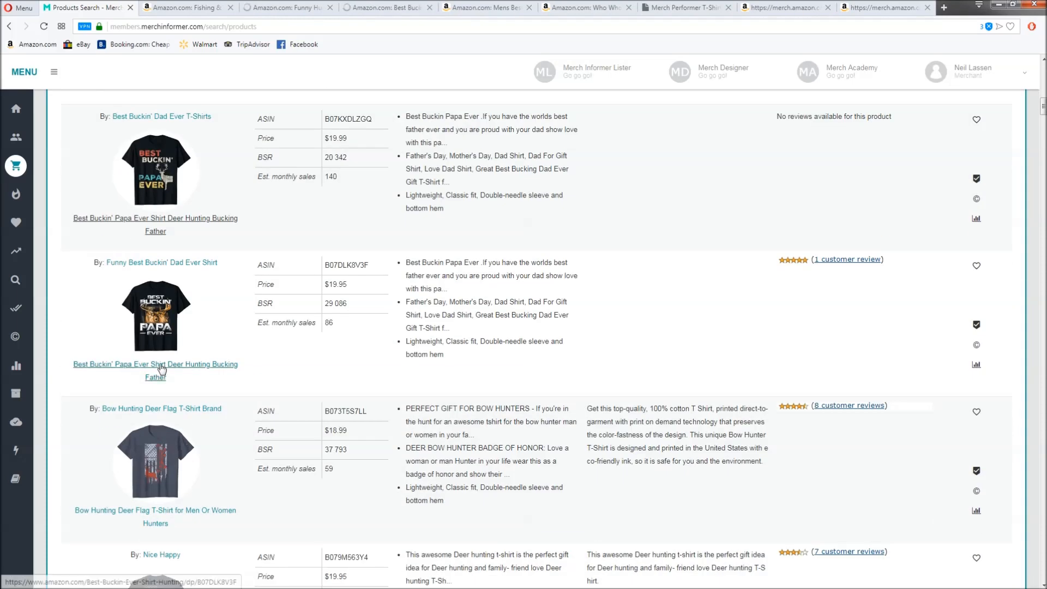
scroll(162, 366, "down", 2)
middle_click(179, 252)
Examine the title and customer review line of the Fishing & Hunting Shirt Gifts listing.
left_click(175, 7)
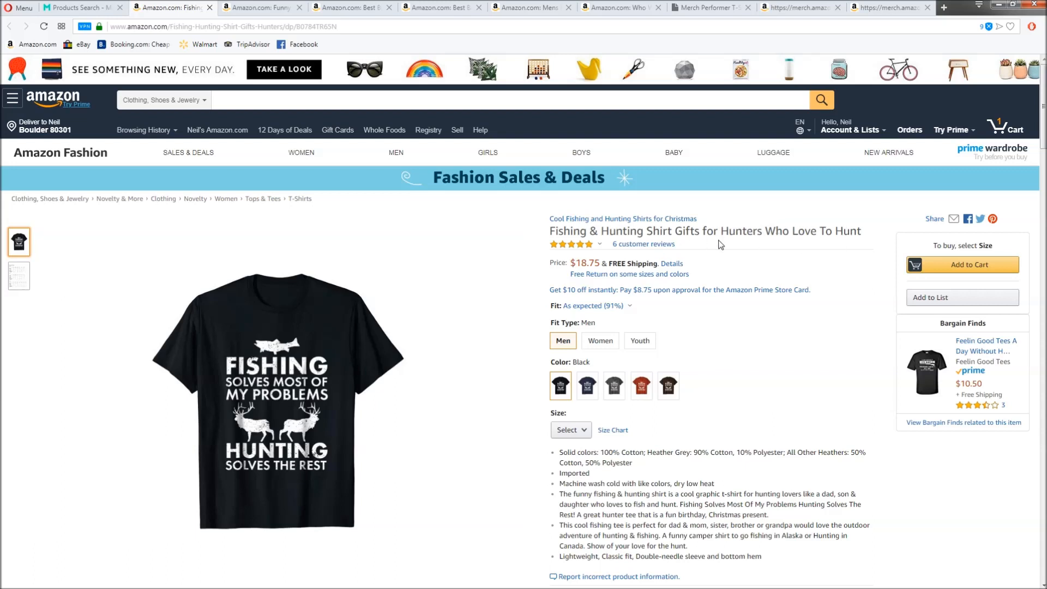
left_click_drag(762, 231, 832, 232)
left_click(834, 232)
scroll(763, 300, "down", 2)
left_click_drag(681, 136, 609, 135)
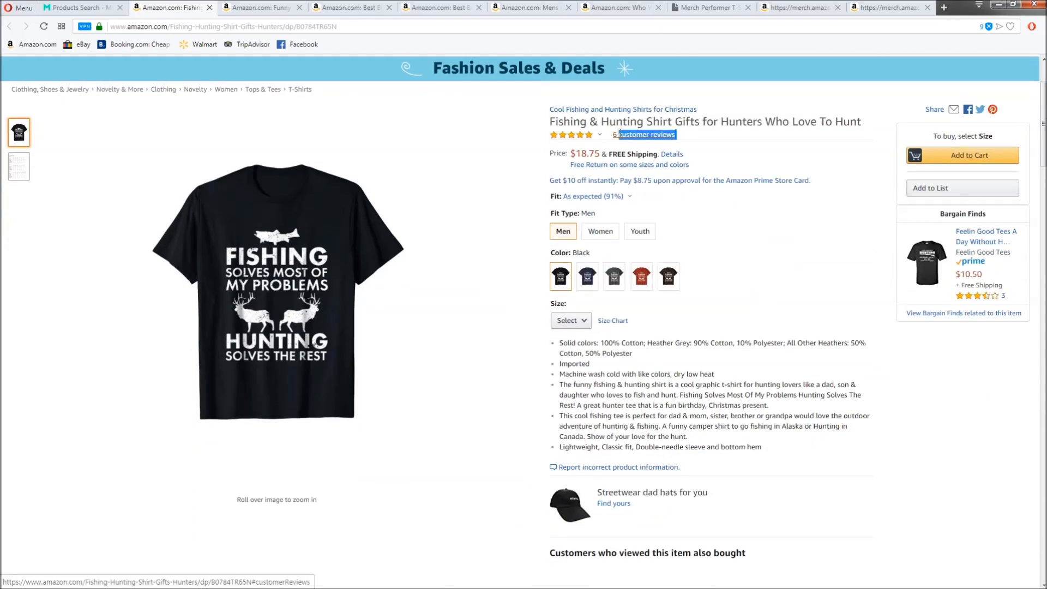
left_click(688, 139)
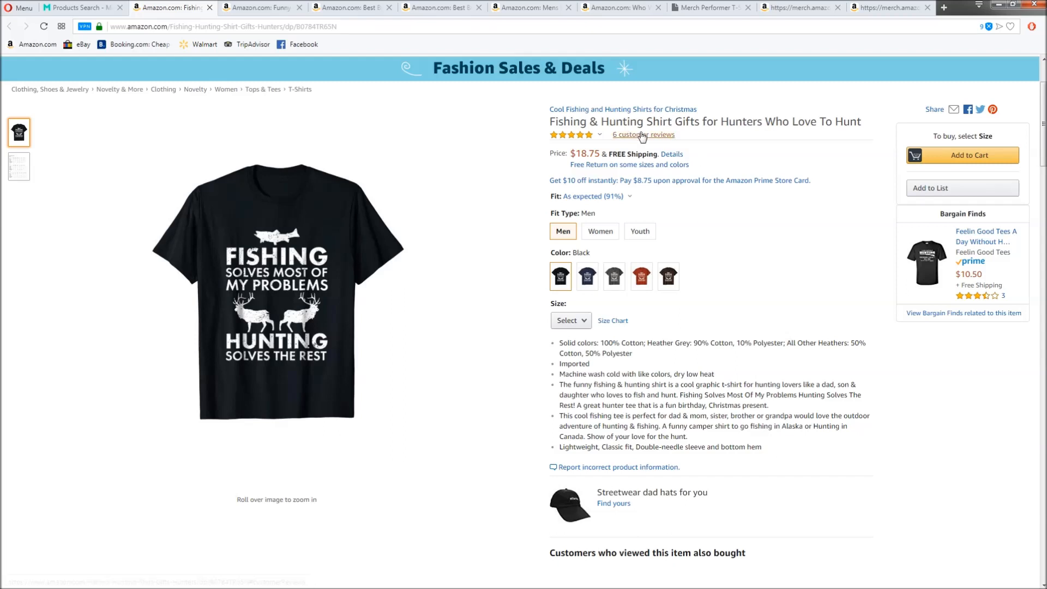
left_click_drag(681, 136, 610, 135)
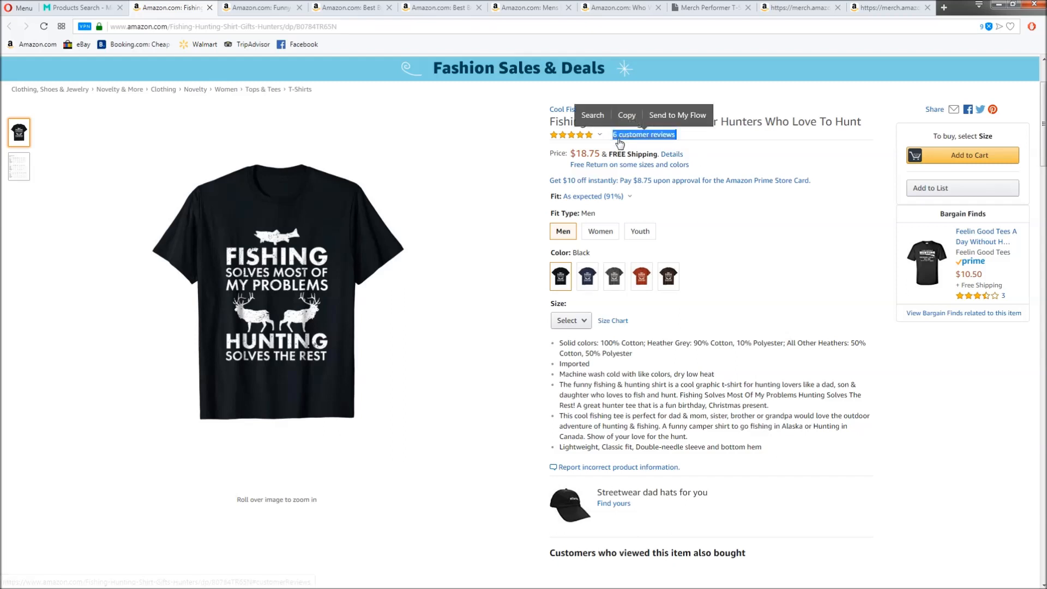
left_click(720, 142)
left_click_drag(869, 130, 535, 130)
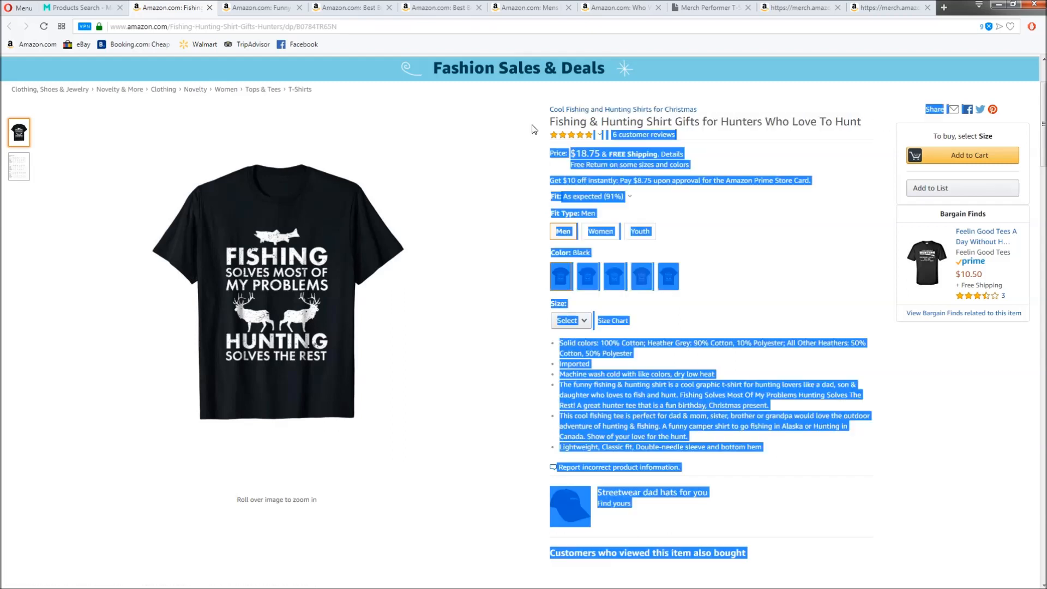
left_click(768, 166)
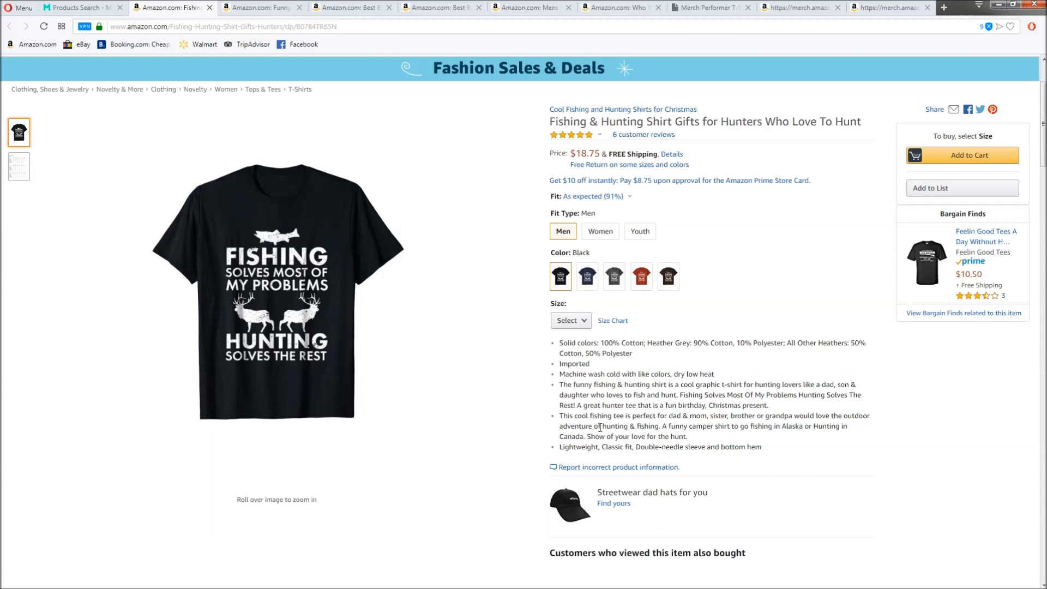
Examine the "funny camper shirt" wording in the Fishing & Hunting shirt's bullet, then close its page.
left_click_drag(675, 425, 729, 426)
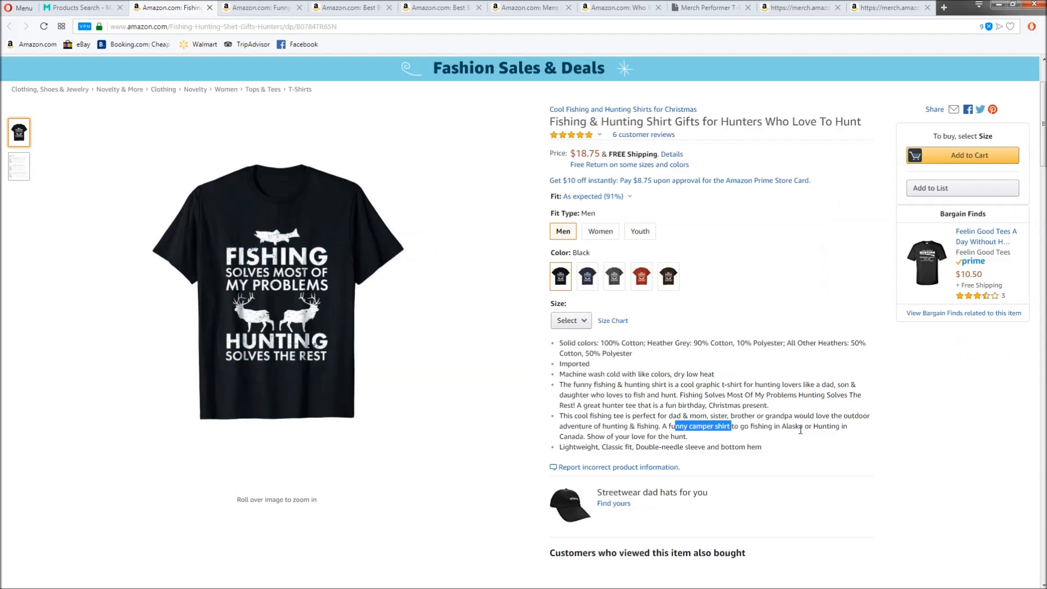
scroll(751, 402, "down", 2)
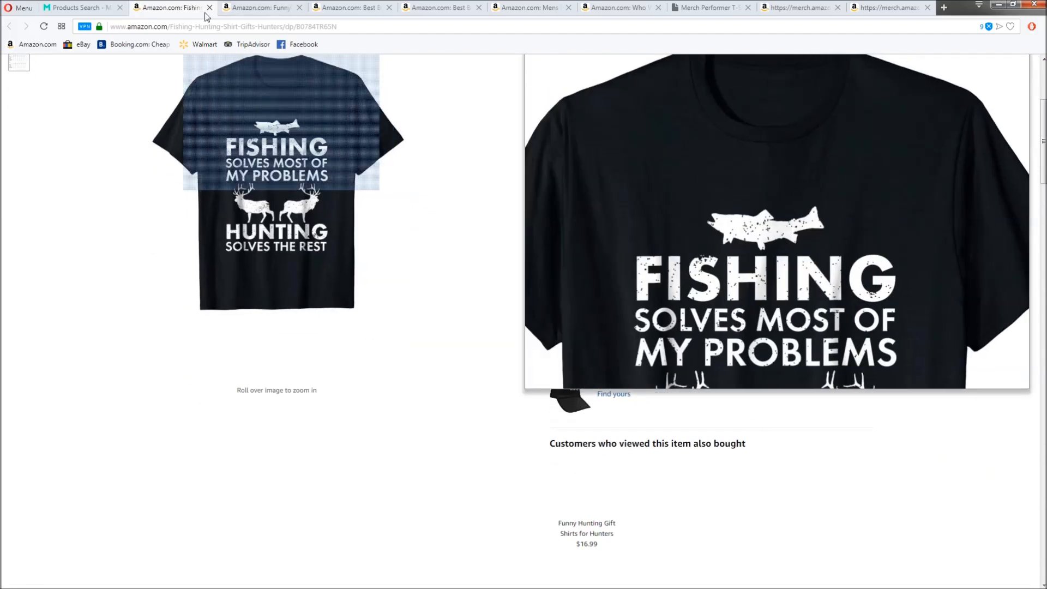
left_click(209, 8)
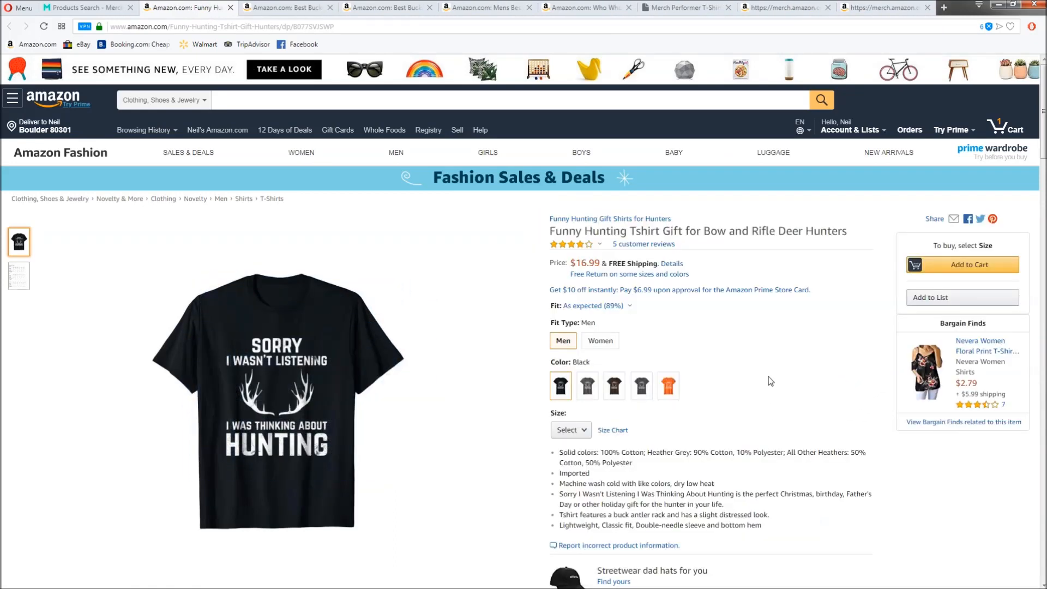
Examine the keywords in the Funny Hunting Tshirt title, especially "Rifle" and "Deer Hunters".
left_click_drag(758, 230, 808, 231)
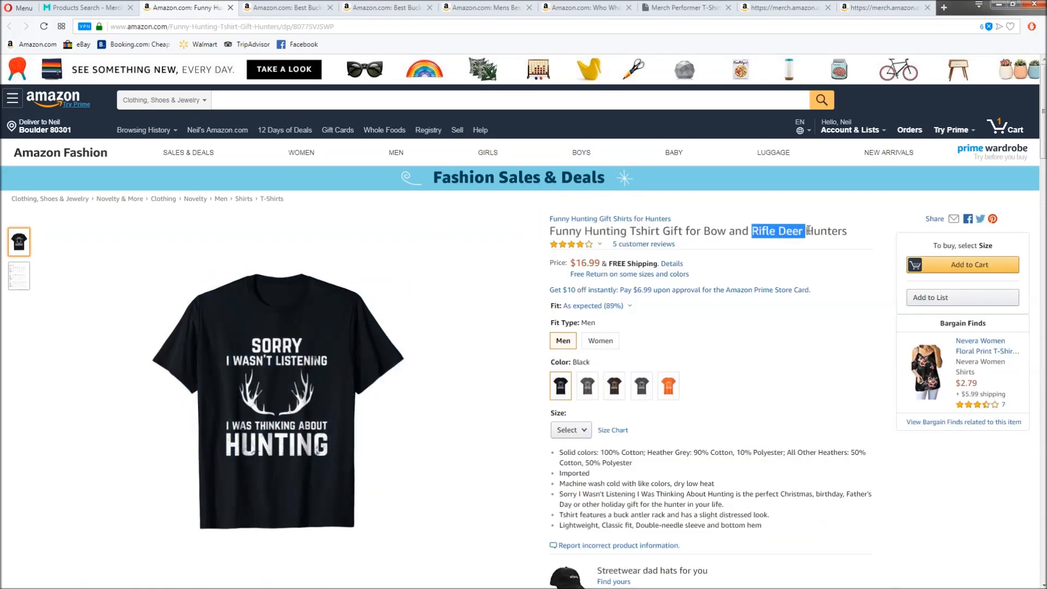
left_click(747, 231)
left_click_drag(754, 231, 786, 231)
left_click_drag(630, 231, 845, 234)
left_click(771, 231)
left_click_drag(752, 231, 775, 231)
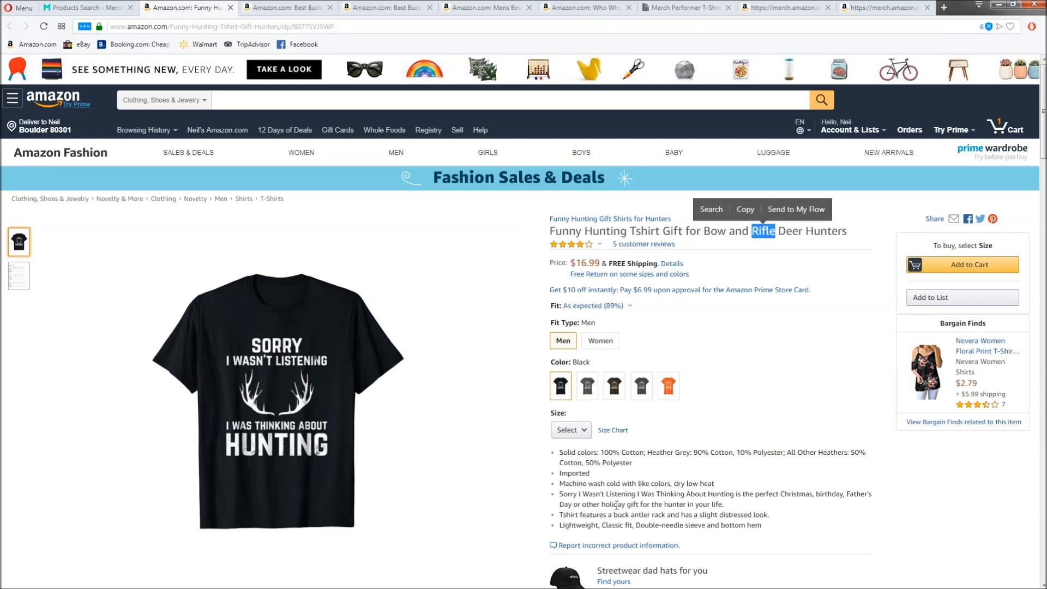
Examine the holiday gift wording in the Funny Hunting shirt's first custom bullet, then close its page.
left_click_drag(757, 494, 736, 509)
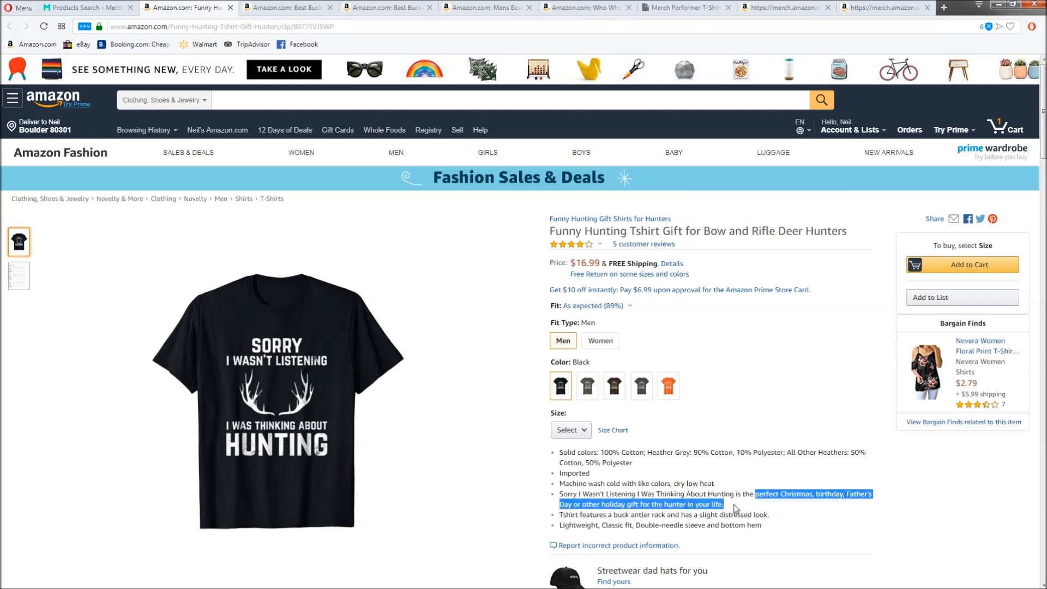
left_click(832, 511)
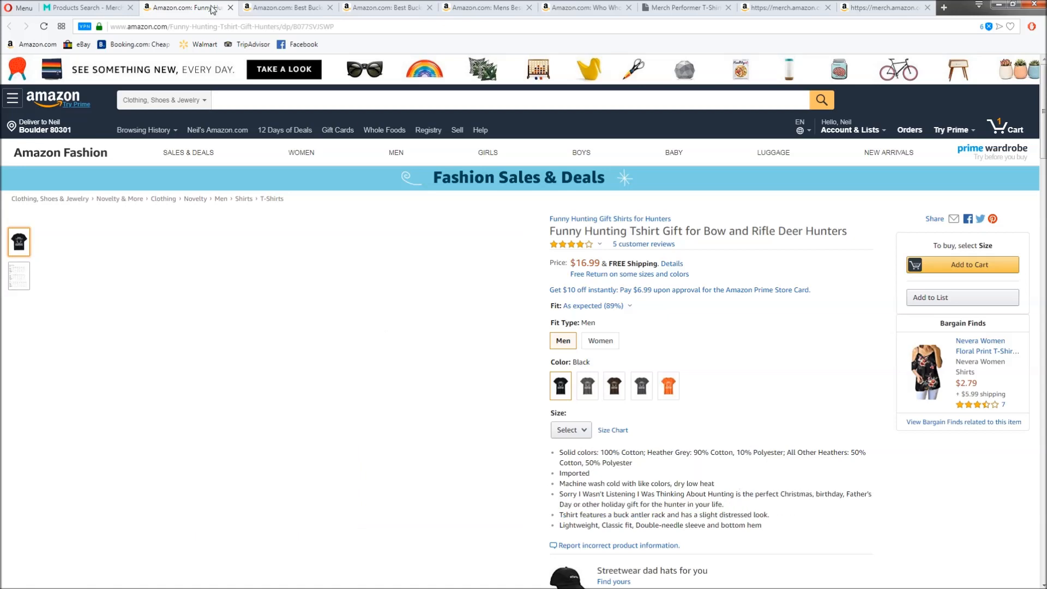
left_click(230, 8)
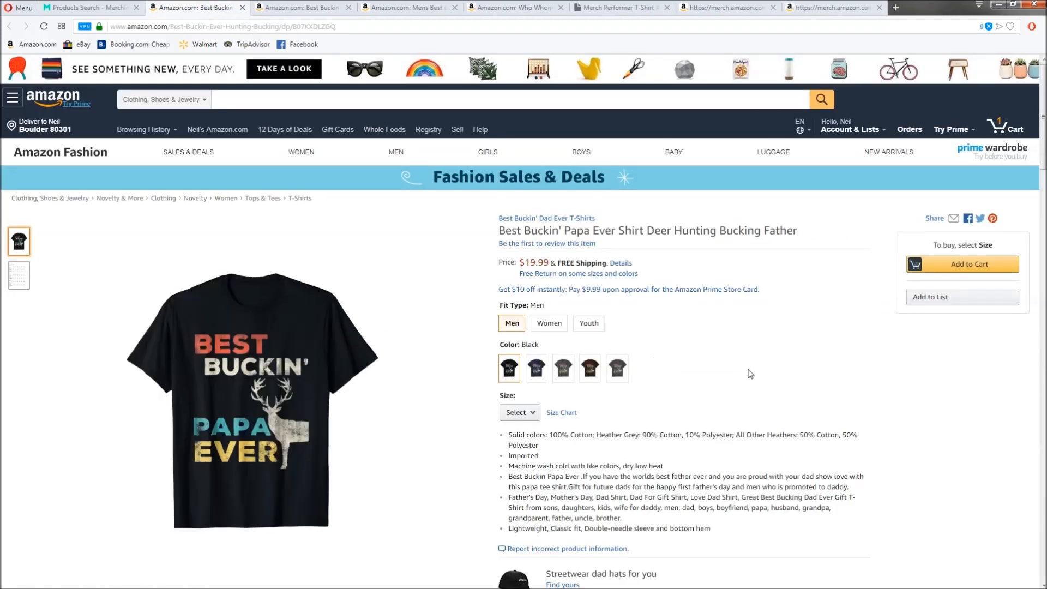
Review both Best Buckin' Papa Ever listings, closing the first and examining "Deer Hunting" in the second's title.
scroll(750, 370, "down", 2)
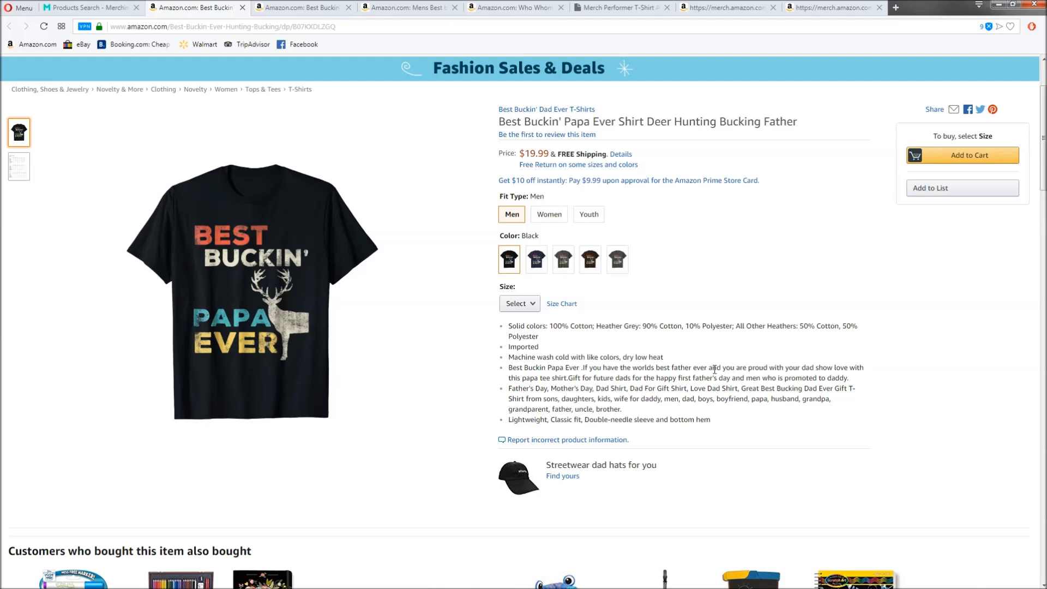
left_click(243, 7)
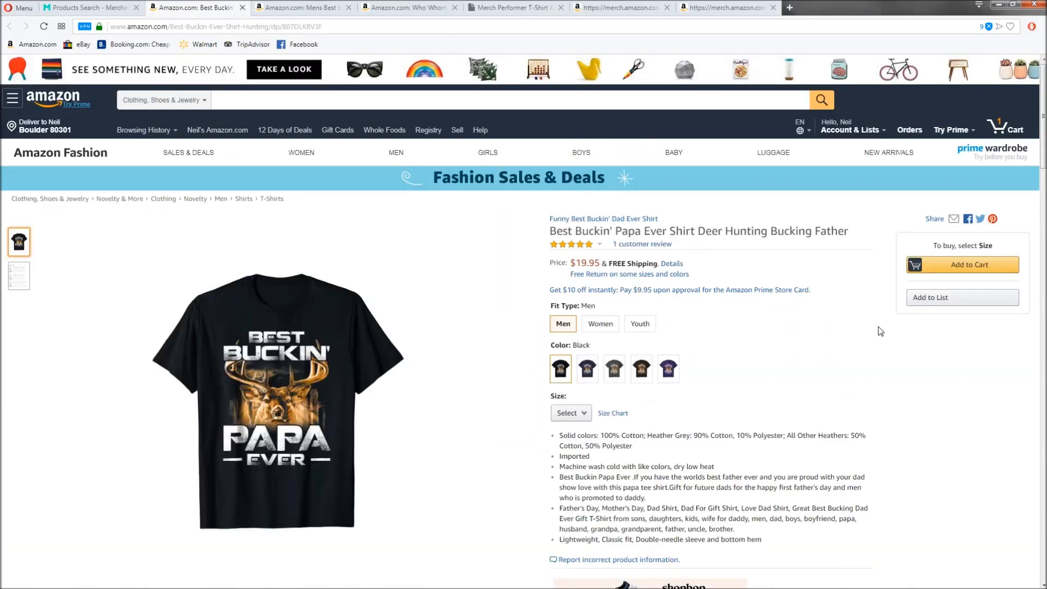
scroll(826, 335, "down", 2)
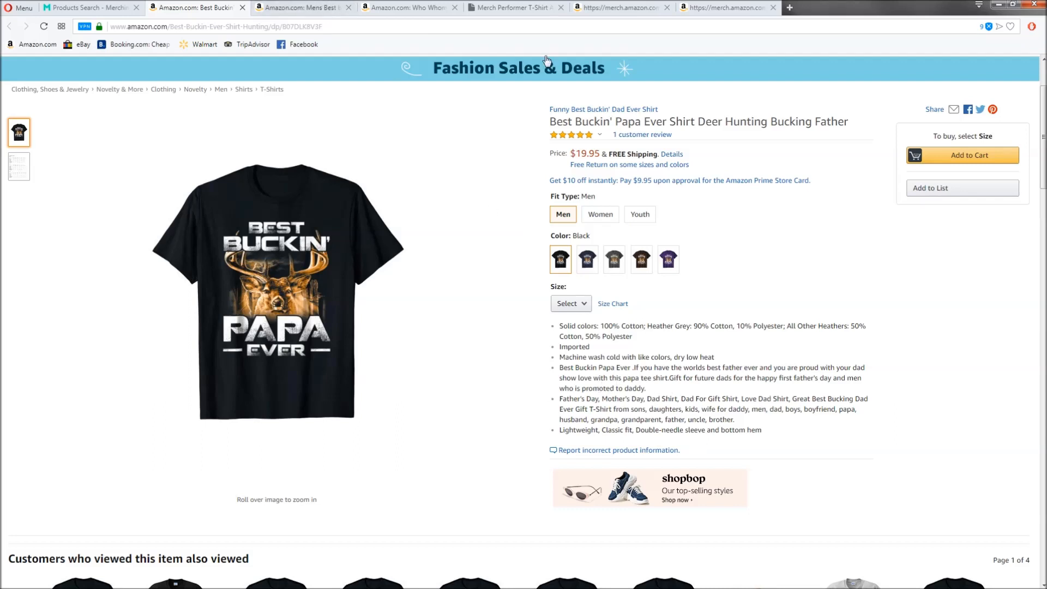
left_click_drag(699, 121, 767, 121)
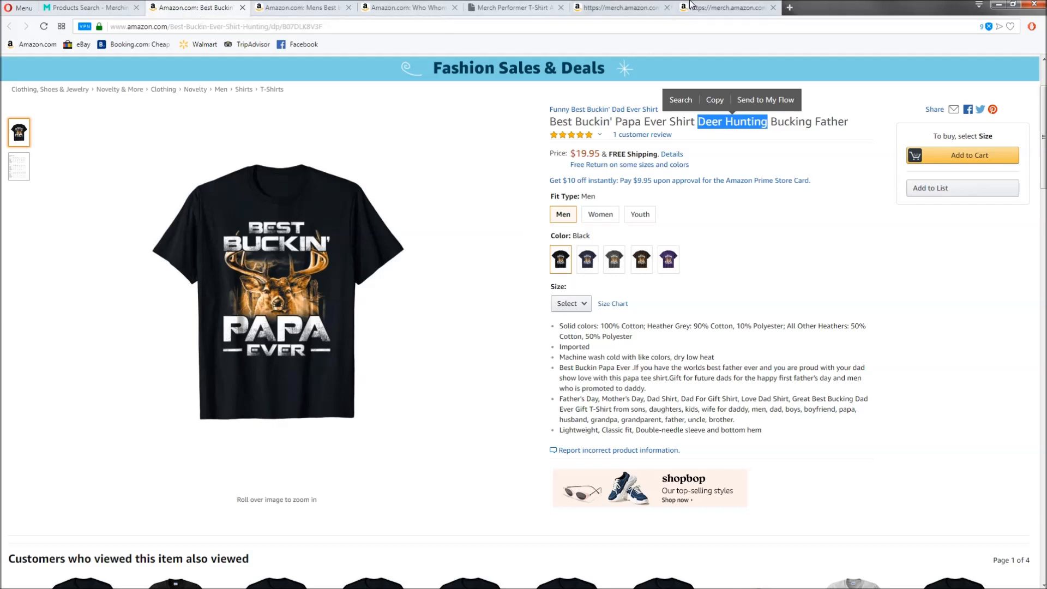
Return to the Amazon page of the Mens Best buckin' dad ever t-shirt.
left_click(727, 7)
left_click(635, 5)
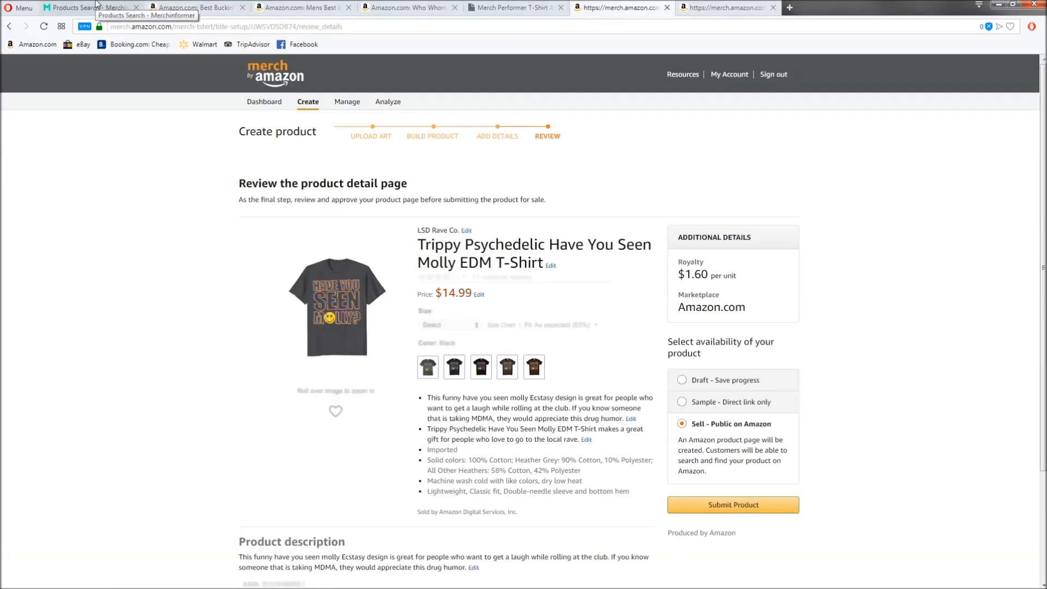
left_click(96, 3)
left_click(364, 4)
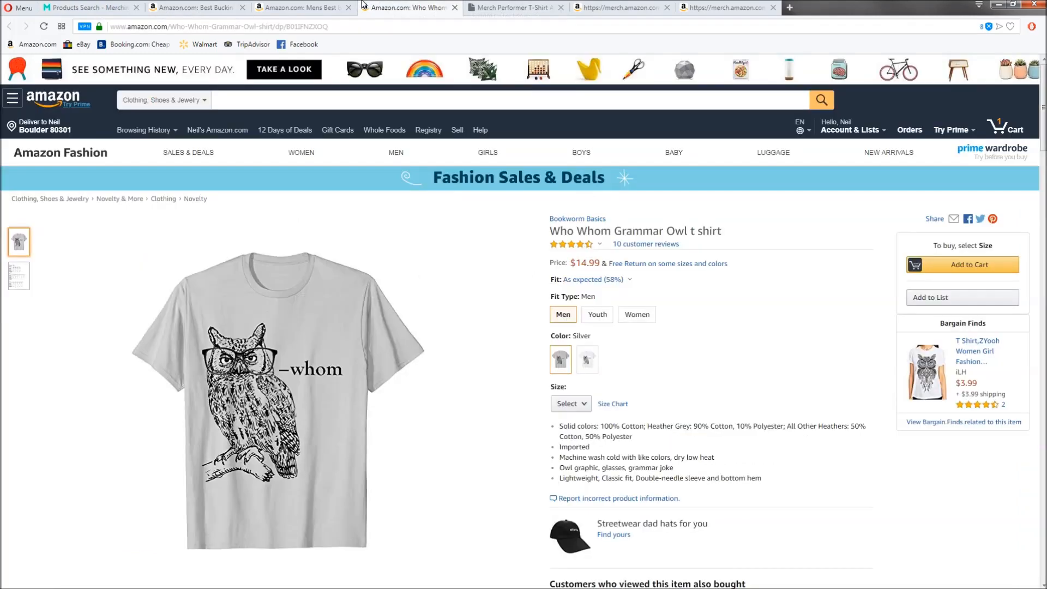
left_click(334, 6)
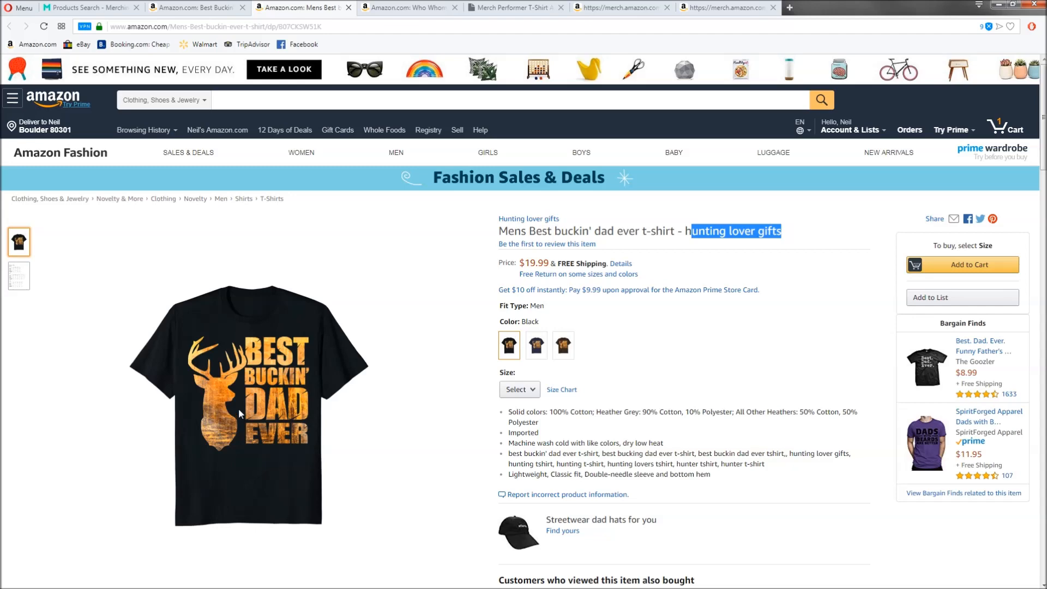
Switch to Notepad and write the title "Funny Best Buckin Dad Ever Deer Hunting T-Shirt".
key("alt+Tab")
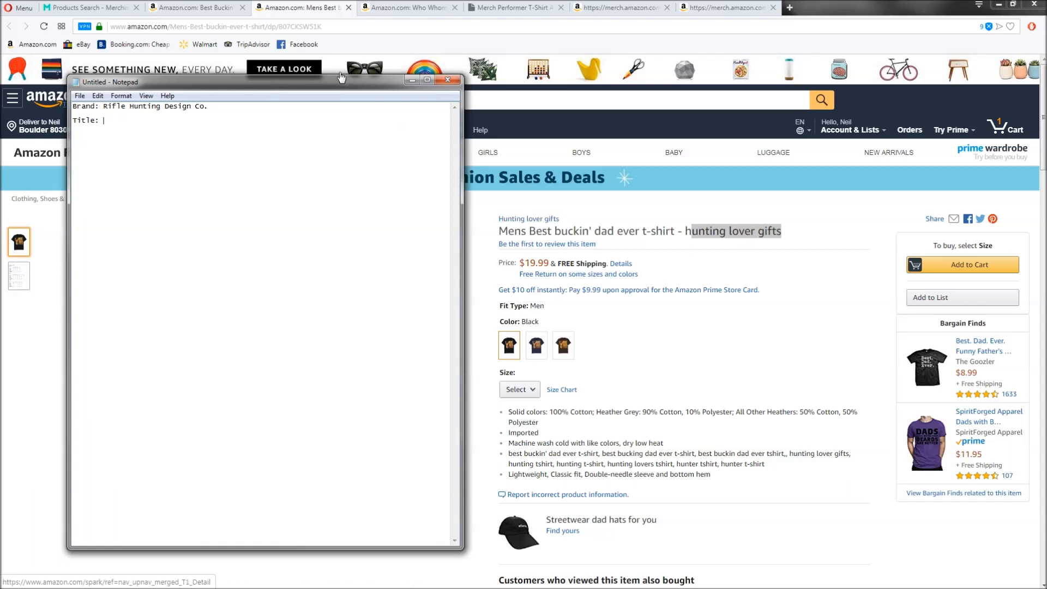
mouse_move(265, 89)
left_mouse_down()
mouse_move(638, 88)
mouse_move(249, 90)
left_mouse_up()
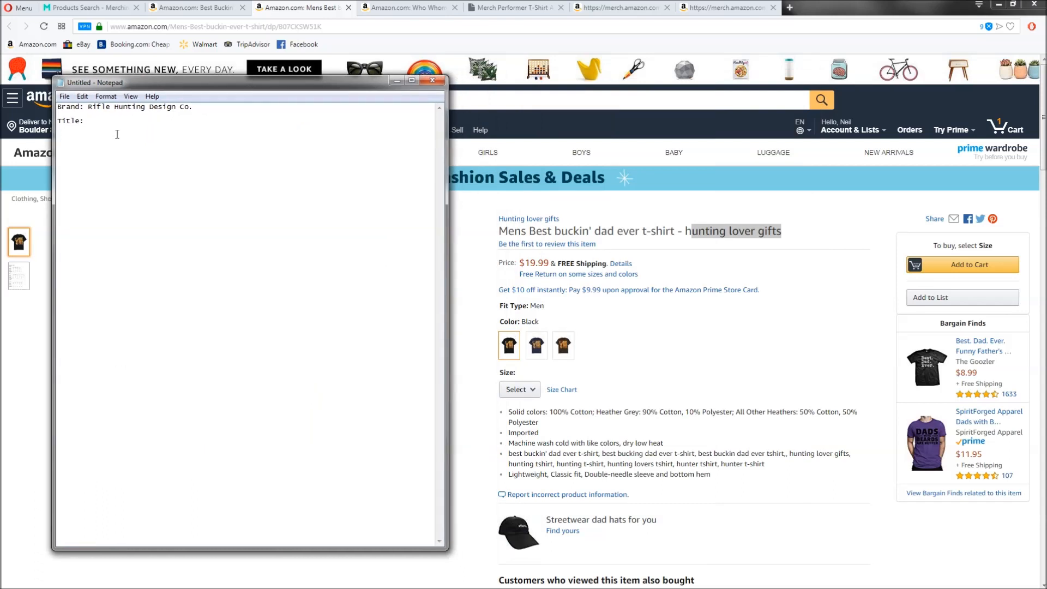
type("Funny Best Buckin Dad Ever Hunting T-Shirt")
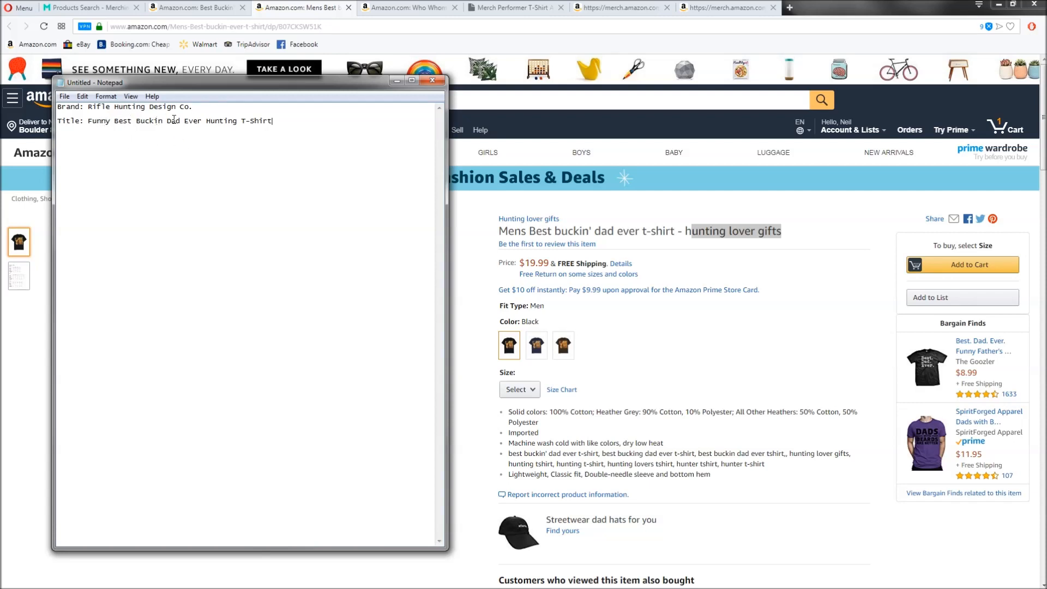
left_click(205, 119)
type("Deer")
left_click_drag(294, 121, 89, 123)
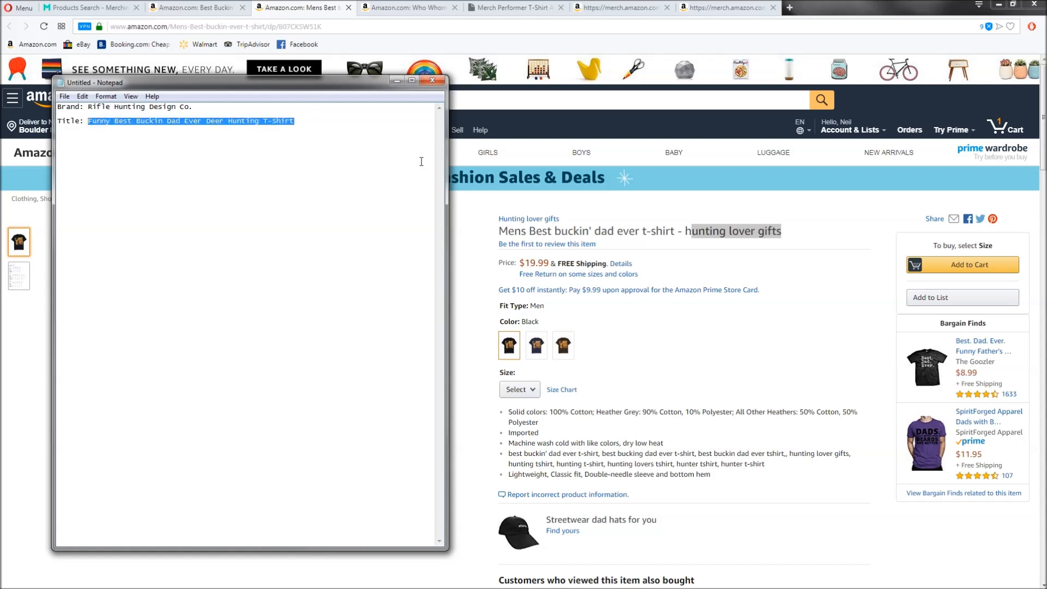
Add the headings "Bullet point 1:", "Bullet Point 2:" and "Description" below the title, with room for text beneath the bullet headings.
left_click(353, 126)
type("Bullet point 1: ")
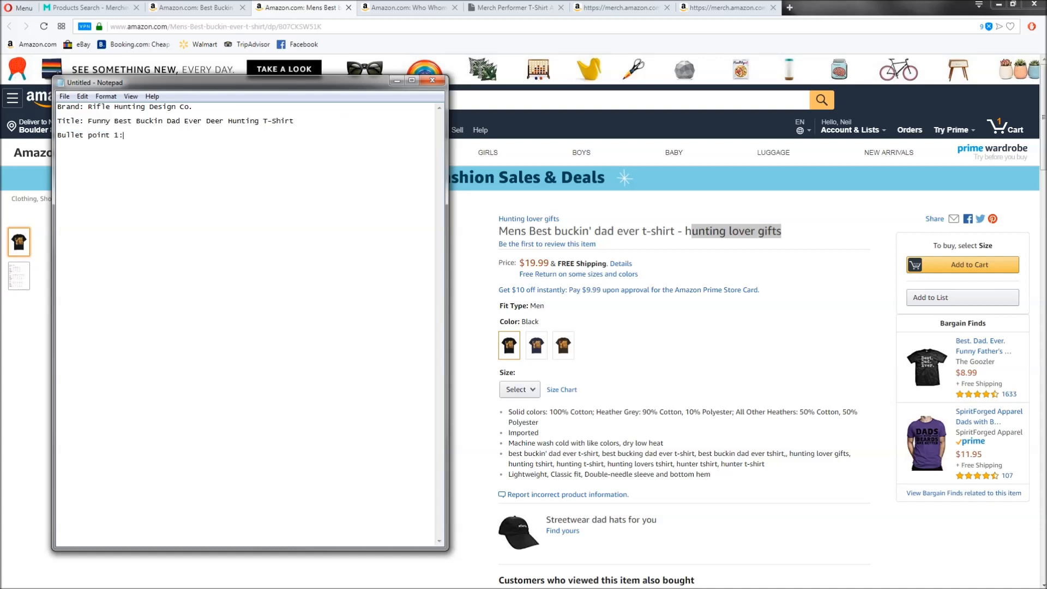
type("Bullet Point 2: ")
type("Description")
left_click(134, 135)
key("Return")
left_click(132, 164)
key("Return")
Fill Bullet Point 2 with a copy of the title plus "makes a great gift for the father who always loves to take their son or daughter rifle hunting.".
left_click_drag(315, 120, 86, 120)
key("ctrl+c")
left_click(103, 177)
key("ctrl+v")
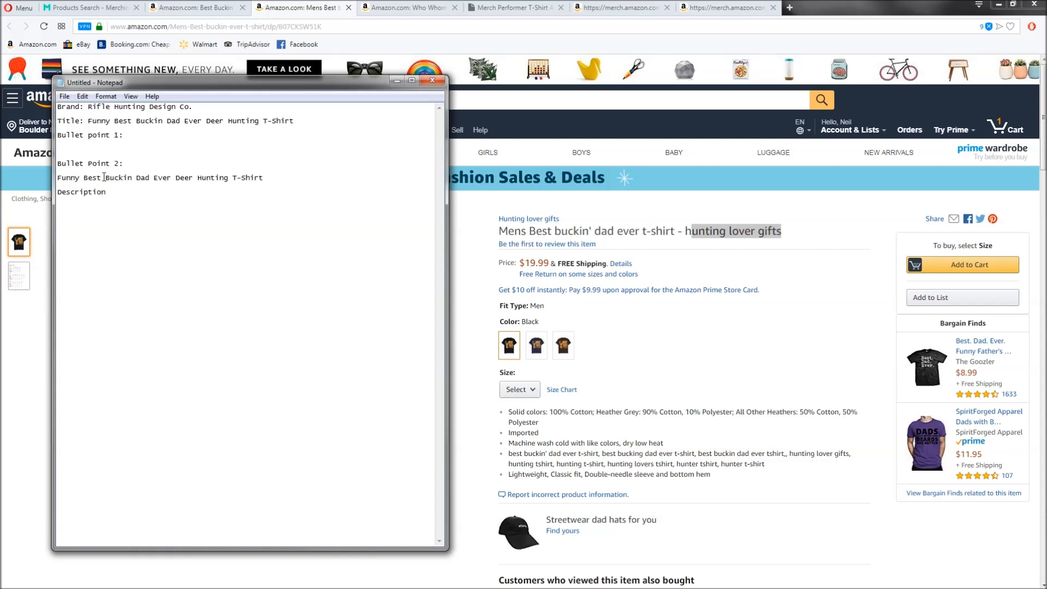
type("makes a great gift for the father who always loves to take their son or daughter hunting")
key("BackSpace")
key("BackSpace")
key("BackSpace")
key("BackSpace")
key("BackSpace")
key("BackSpace")
key("BackSpace")
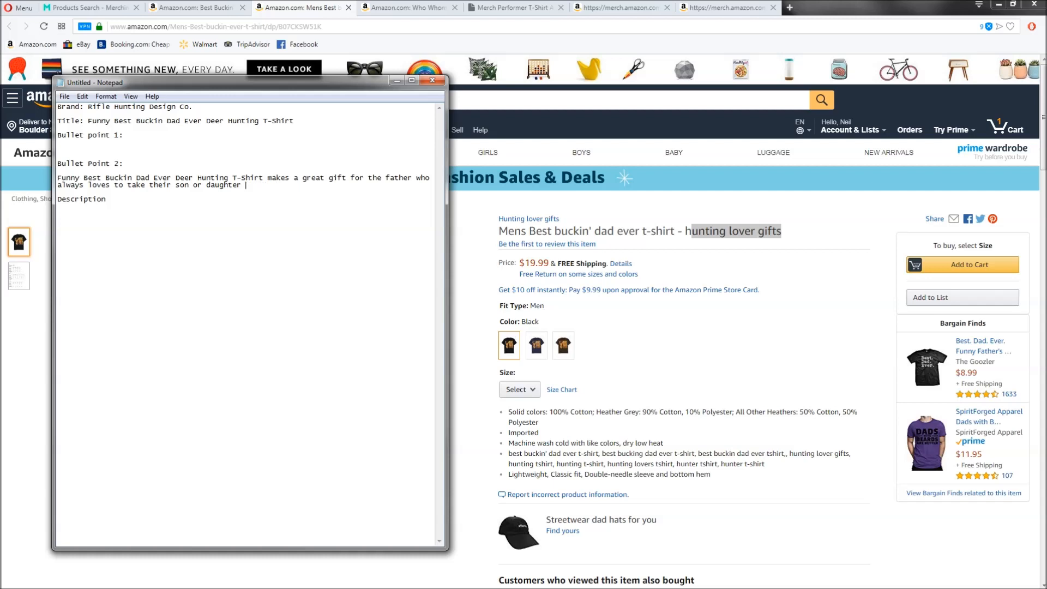
type("rifle hunting.")
Examine the keyword phrases in the drafted title, such as "Best Buckin Dad Ever" and "Deer Hunting", and their reuse in Bullet Point 2.
left_click_drag(89, 121, 303, 121)
left_click(303, 121)
left_click_drag(207, 121, 257, 121)
left_click(169, 129)
left_click_drag(114, 120, 201, 122)
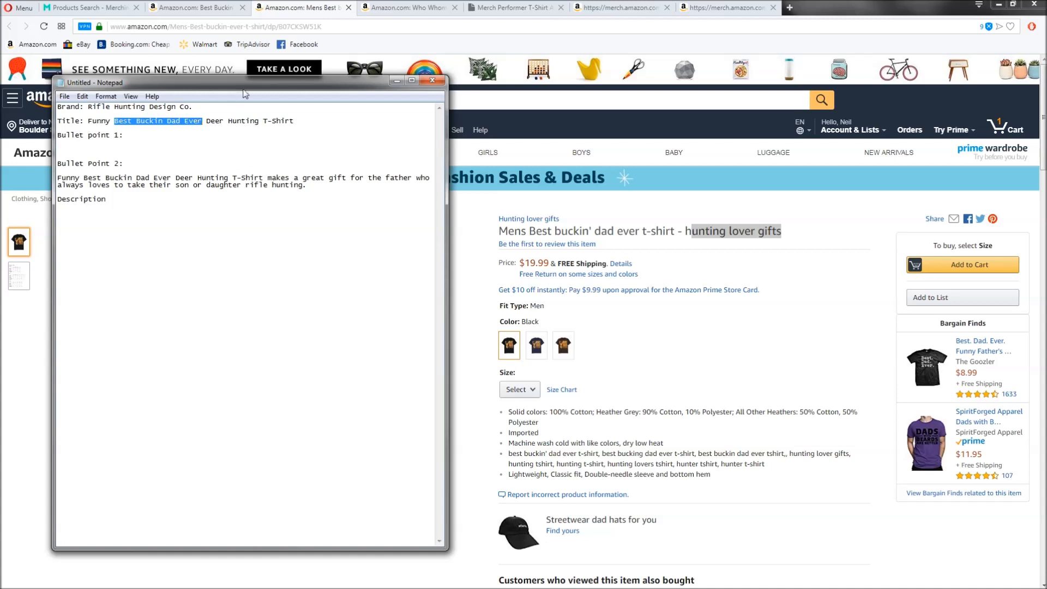
left_click_drag(88, 178, 278, 177)
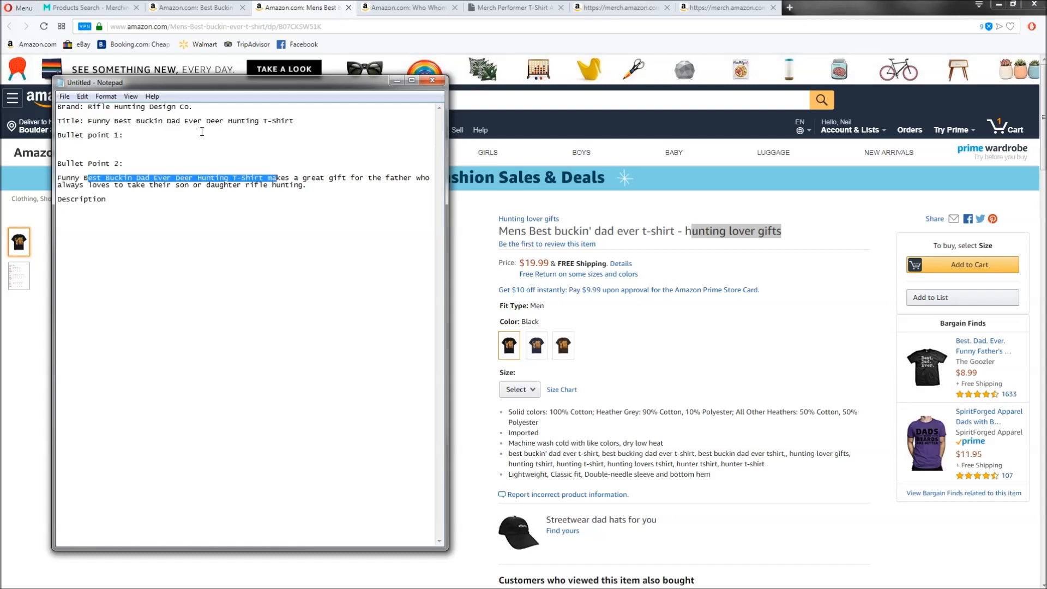
left_click(322, 181)
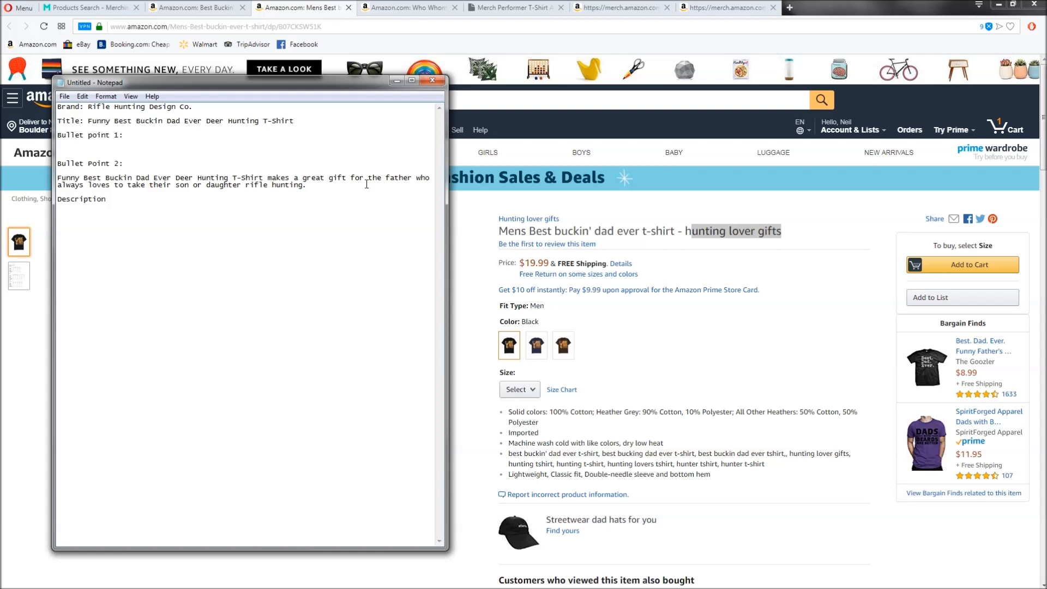
Begin the text of bullet point 1 with "This funny hunting pun design will make any serious deer hunter laugh".
left_click(90, 151)
type("This funny hunting pun")
type("design will make any serious deer hunter laugh")
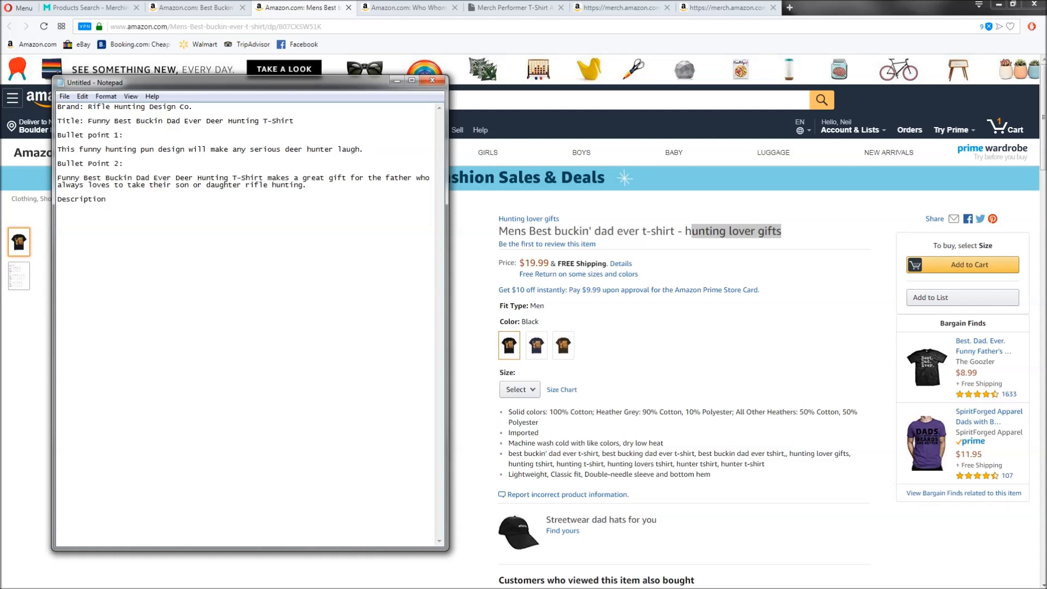
Finish bullet 1: "If you are taking your children hunting for the first time, then you are a great hunting dad who is sure to get a trophy buck.".
type(". If you are takin")
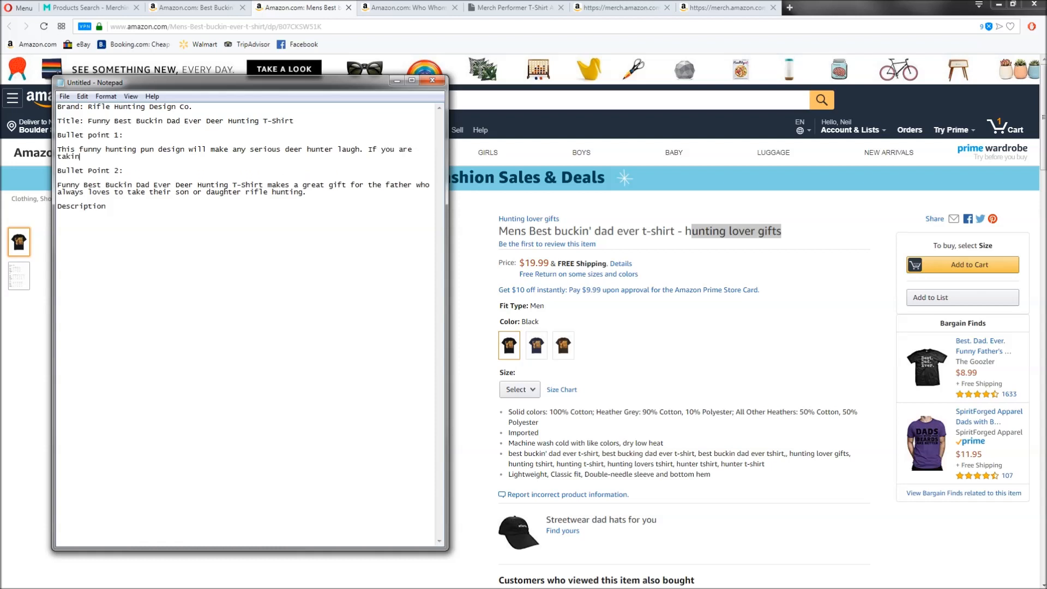
type("g your children hunting for the f")
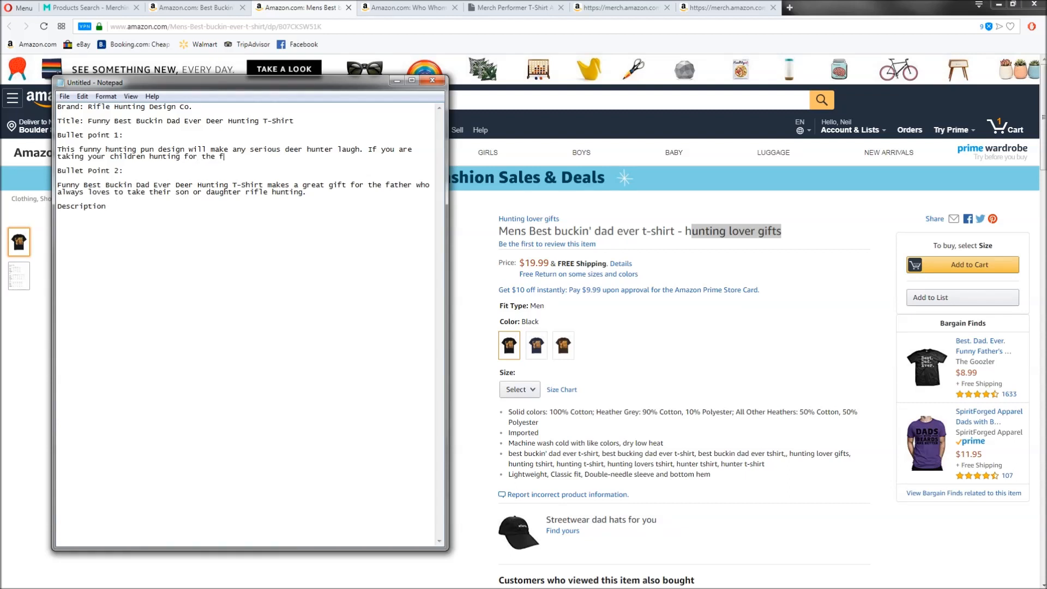
type("irst time, then you are")
type("a great hunting dad who is sure to get ")
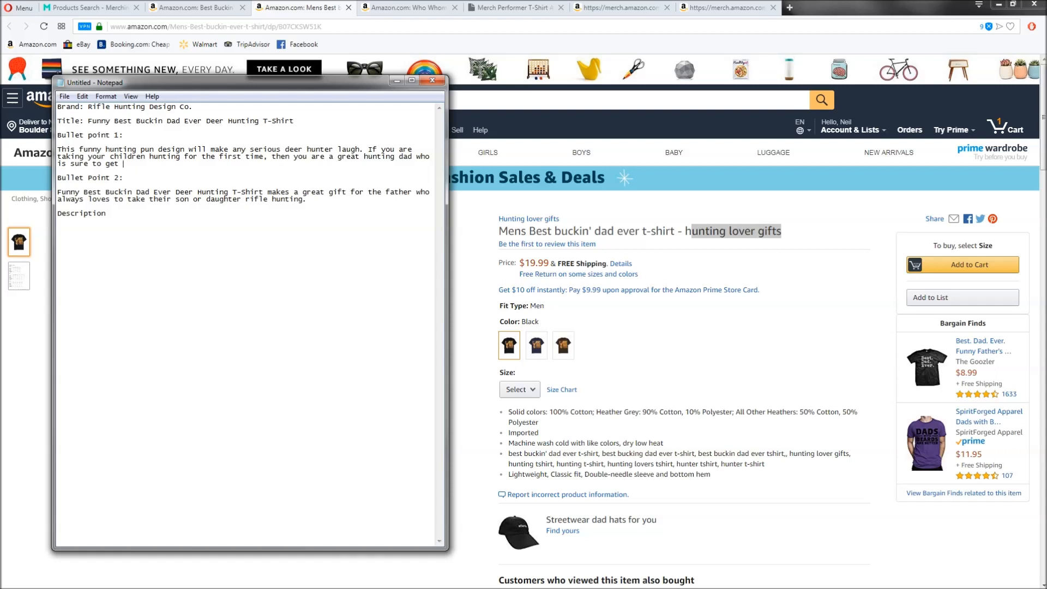
type("a trophy buck.")
Copy the bullet point 1 text under Description, and shrink and move the Notepad window next to the Amazon listing's bullets.
left_click_drag(184, 163, 38, 153)
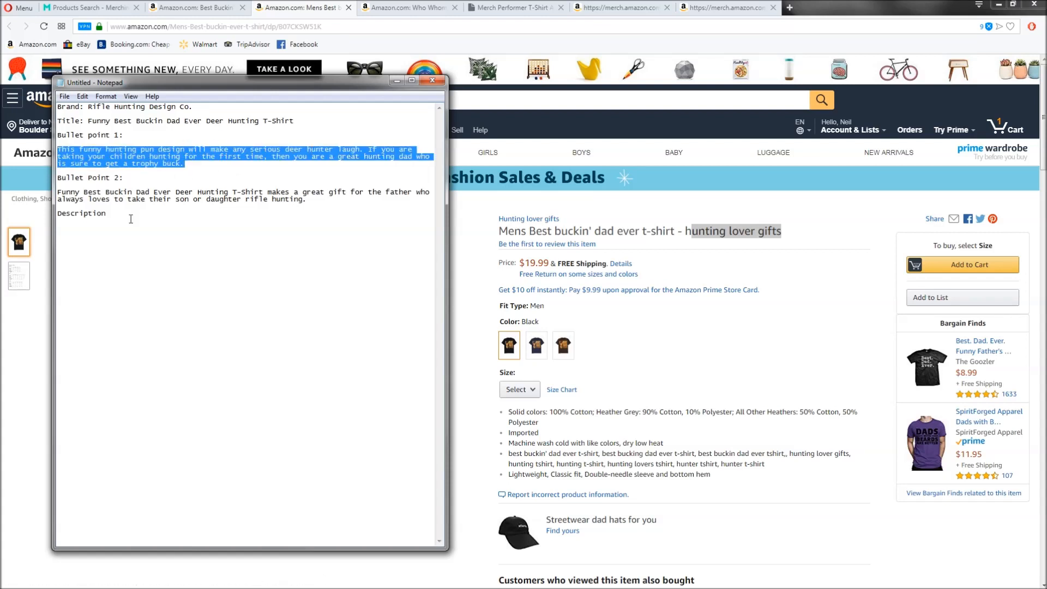
left_click(108, 245)
key("ctrl+v")
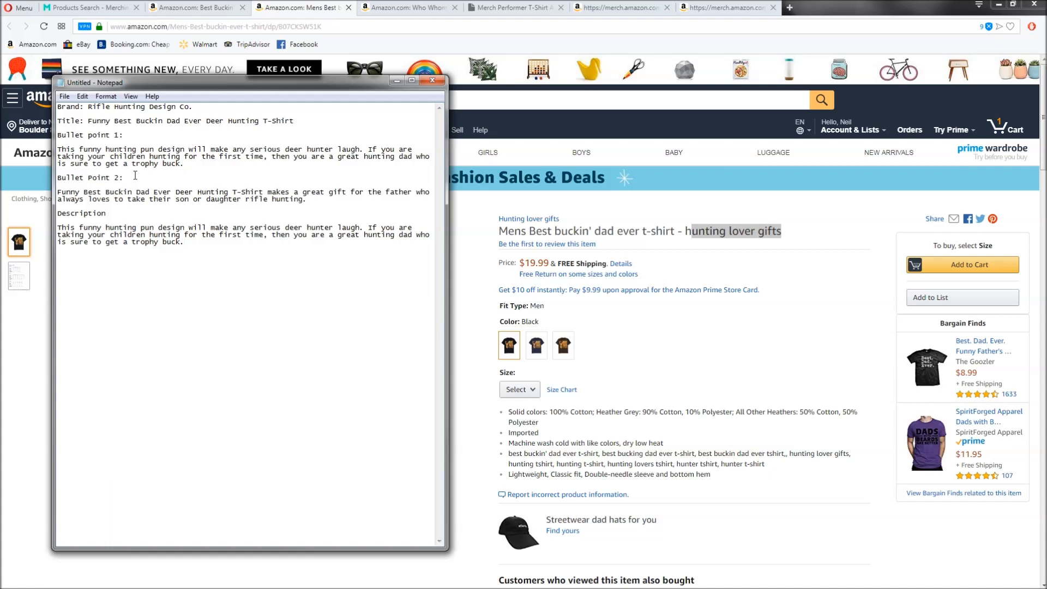
left_click_drag(447, 548, 399, 300)
left_click_drag(309, 88, 396, 350)
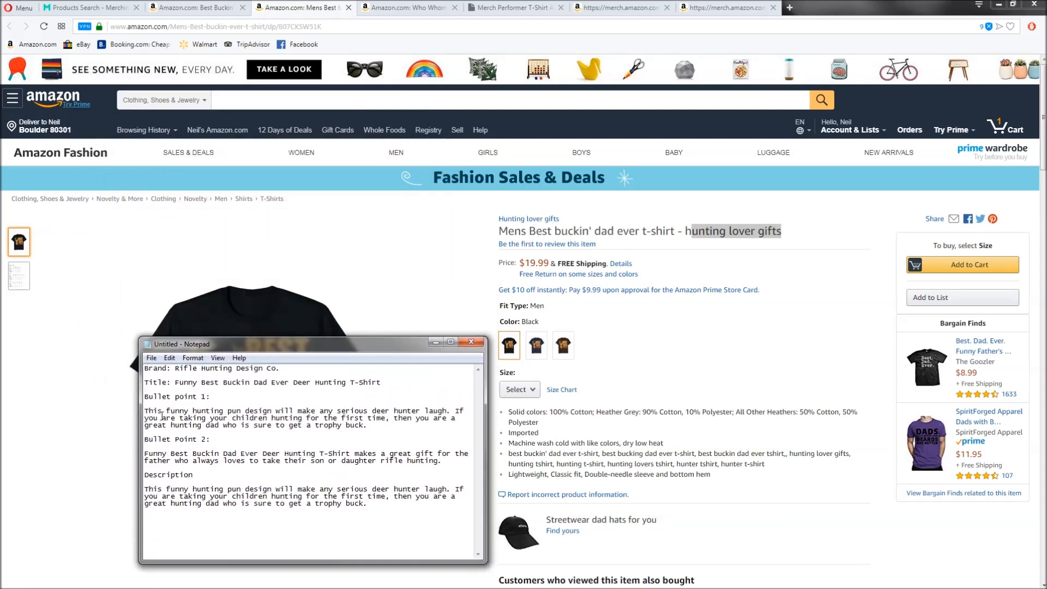
Compare the keyword-list bullet of the Amazon listing with the drafted bullet point 1 in Notepad.
left_click(381, 425)
left_click_drag(774, 464, 504, 454)
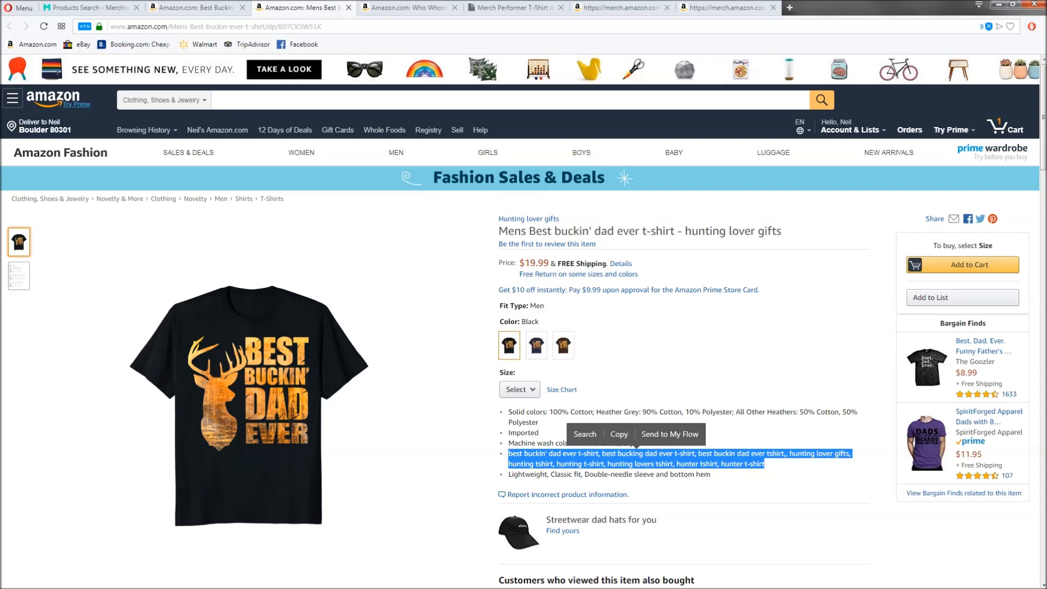
key("alt+Tab")
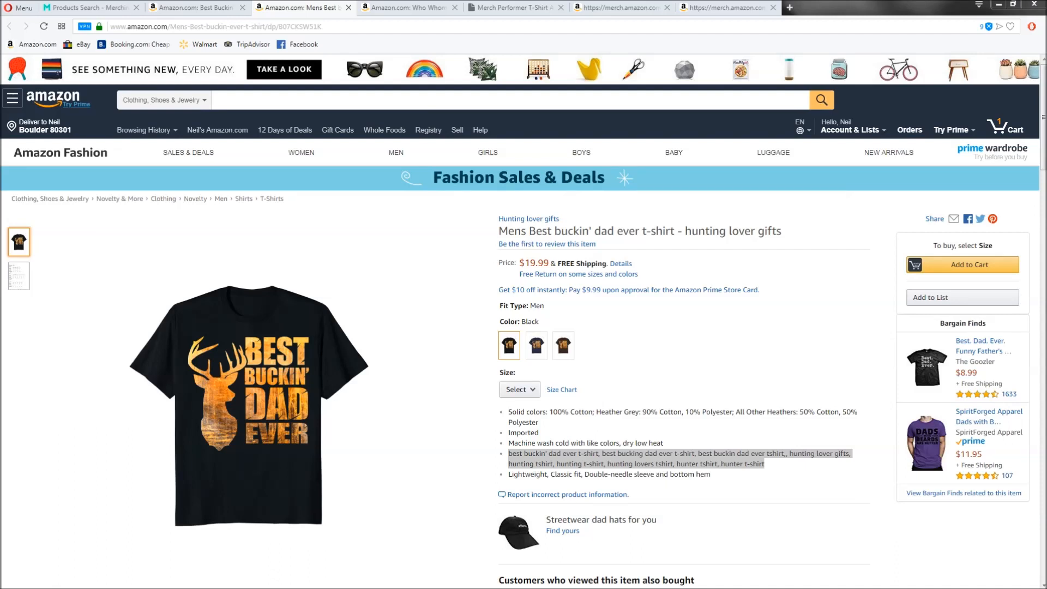
key("alt+Tab")
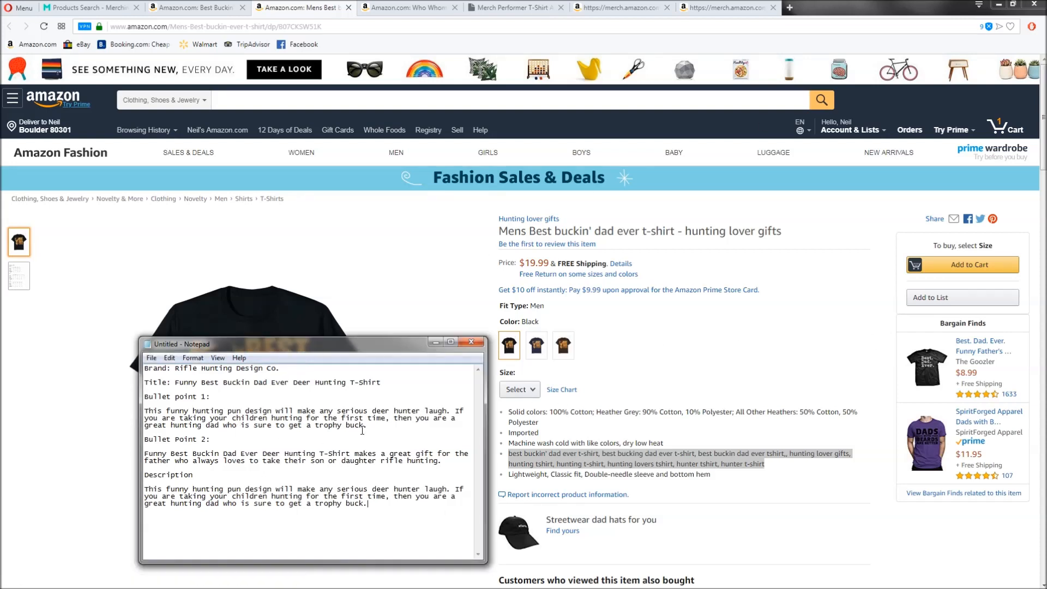
left_click_drag(368, 426, 144, 408)
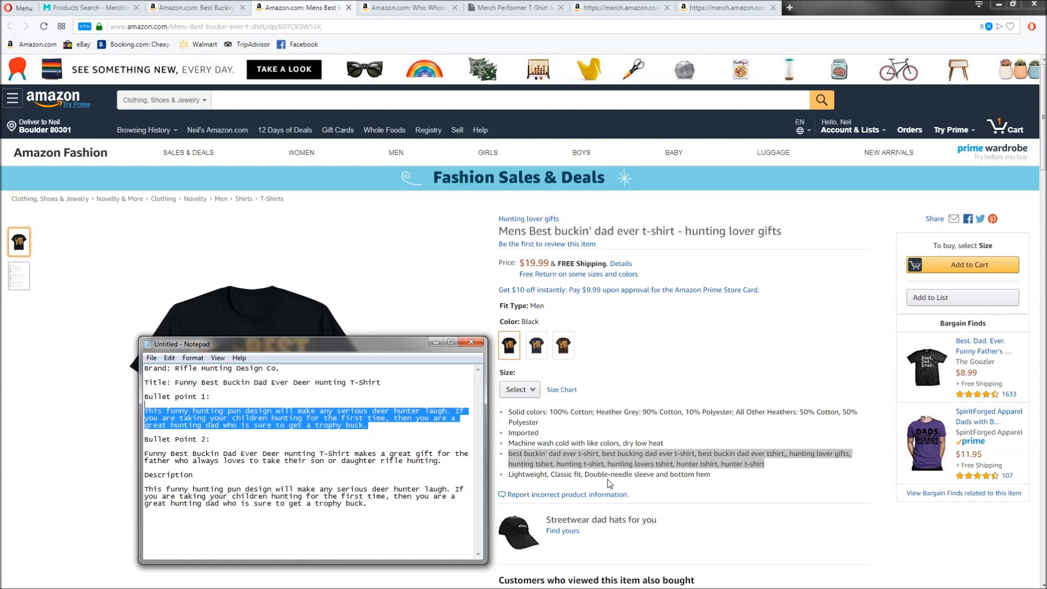
Look over the Best Buckin' Papa Ever listing and the Molly EDM and Unicorn Ketosis product drafts on Merch by Amazon.
left_click(211, 6)
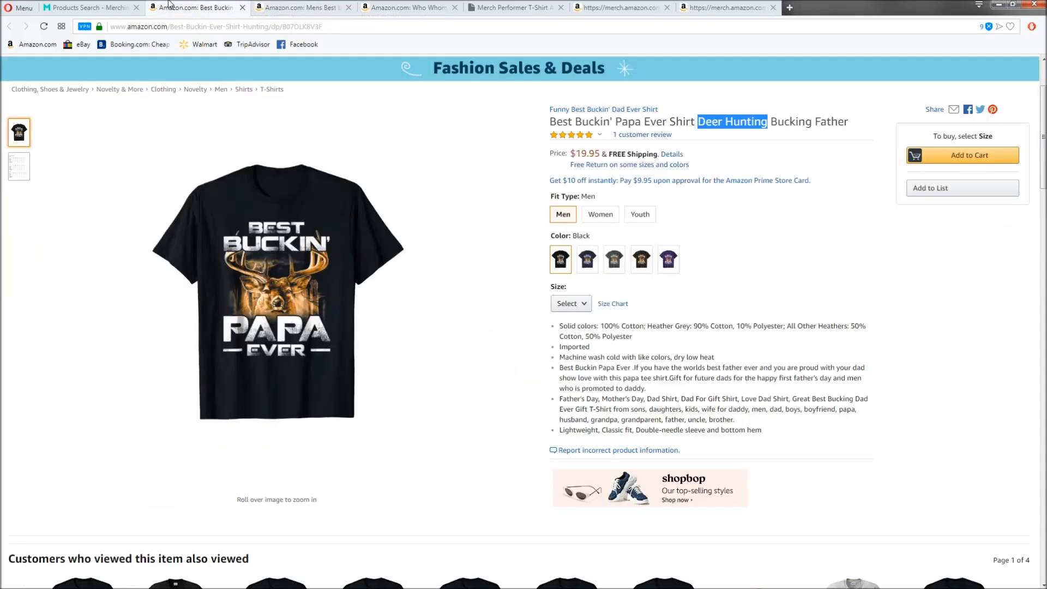
left_click(405, 7)
left_click(608, 7)
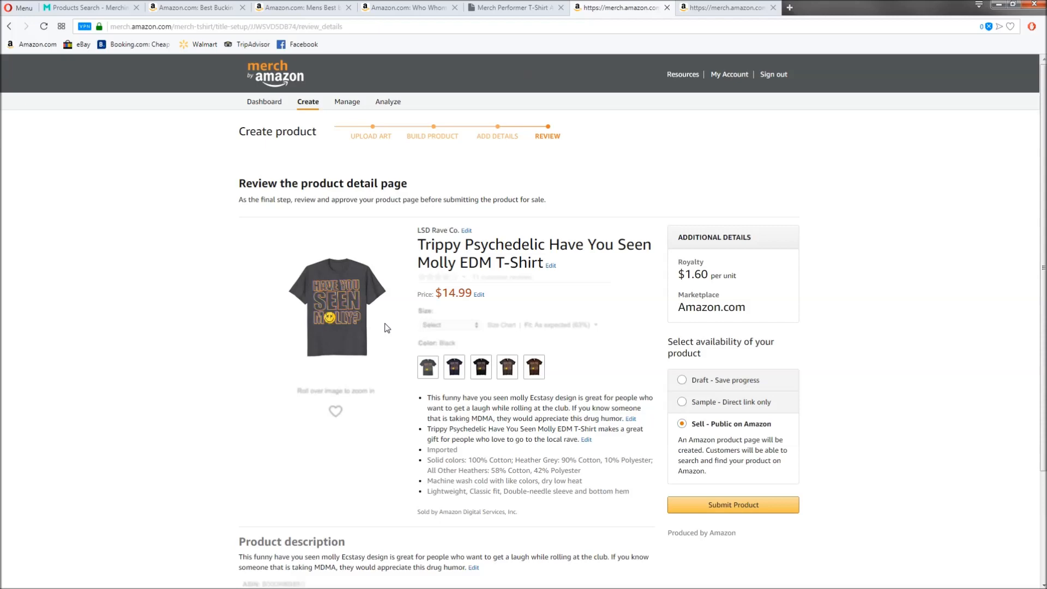
left_click(739, 8)
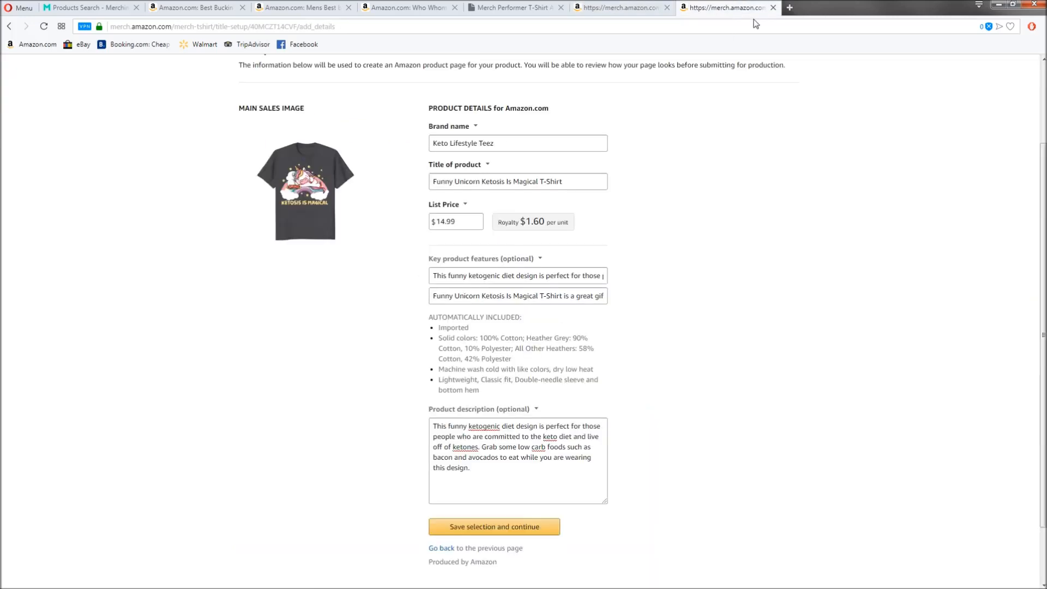
left_click(495, 527)
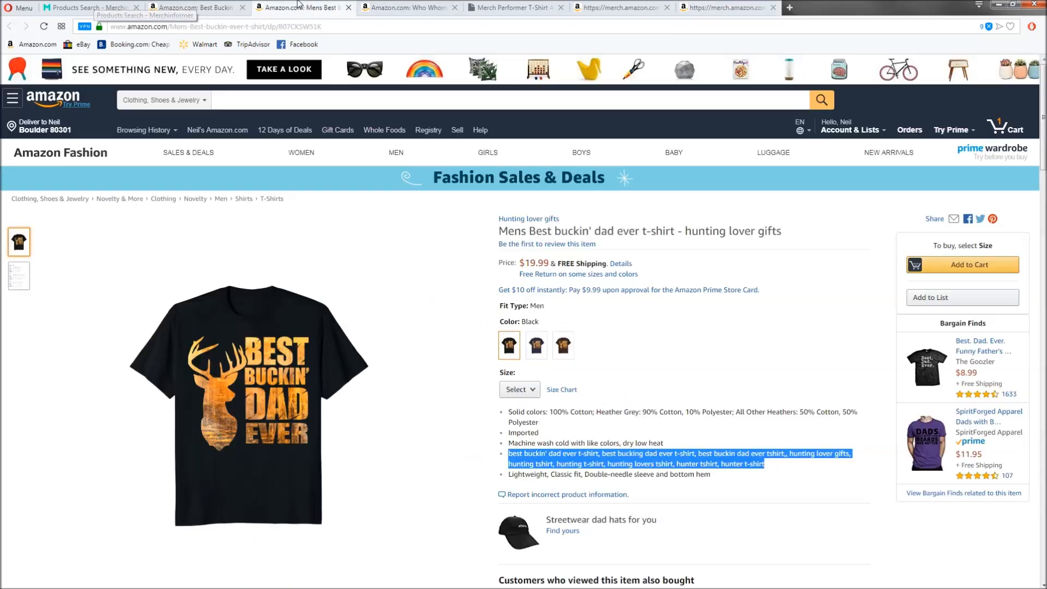
Examine the Mens Best buckin' dad ever listing's title, revisit the Molly EDM draft, and return to the Merch Informer product search results.
left_click(296, 7)
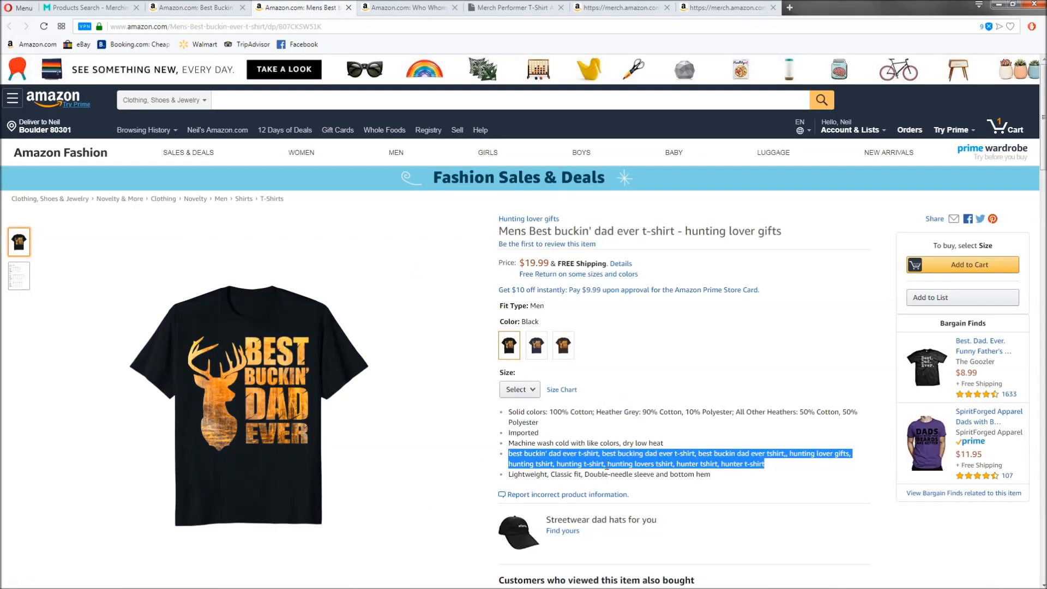
left_click(607, 466)
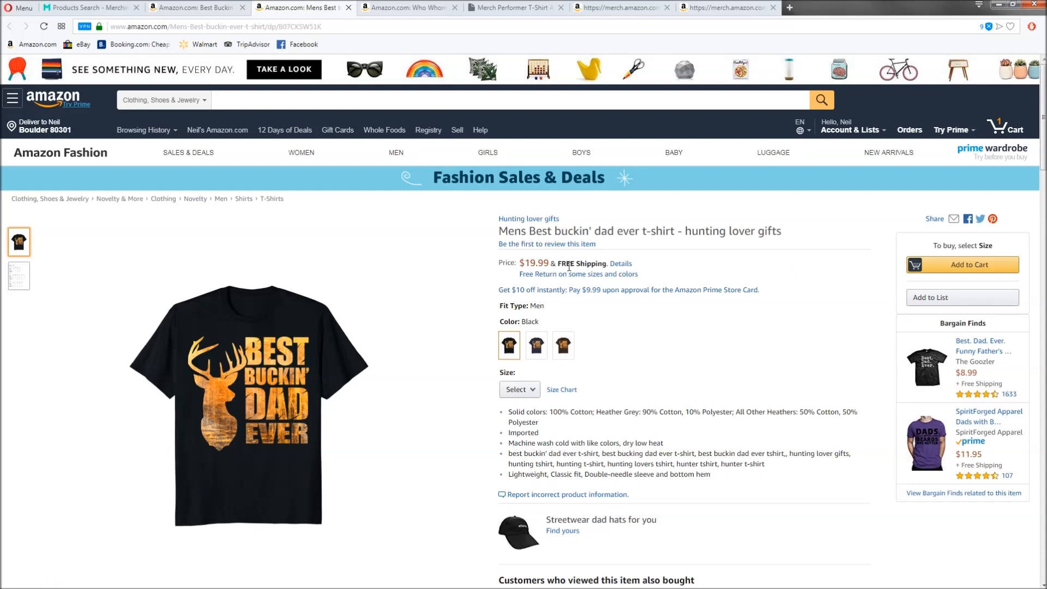
left_click_drag(574, 234, 624, 233)
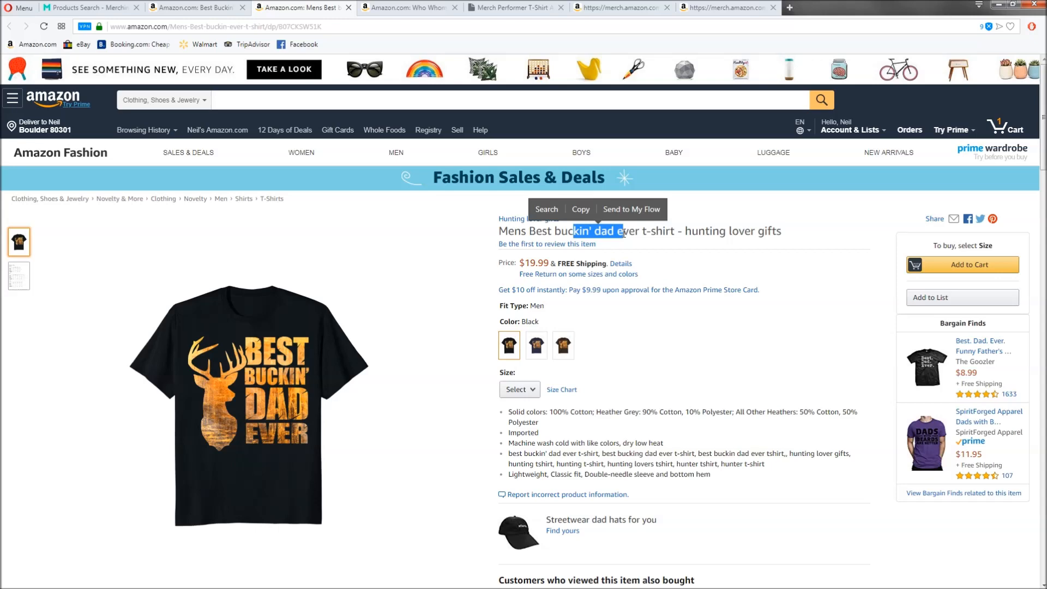
left_click(619, 7)
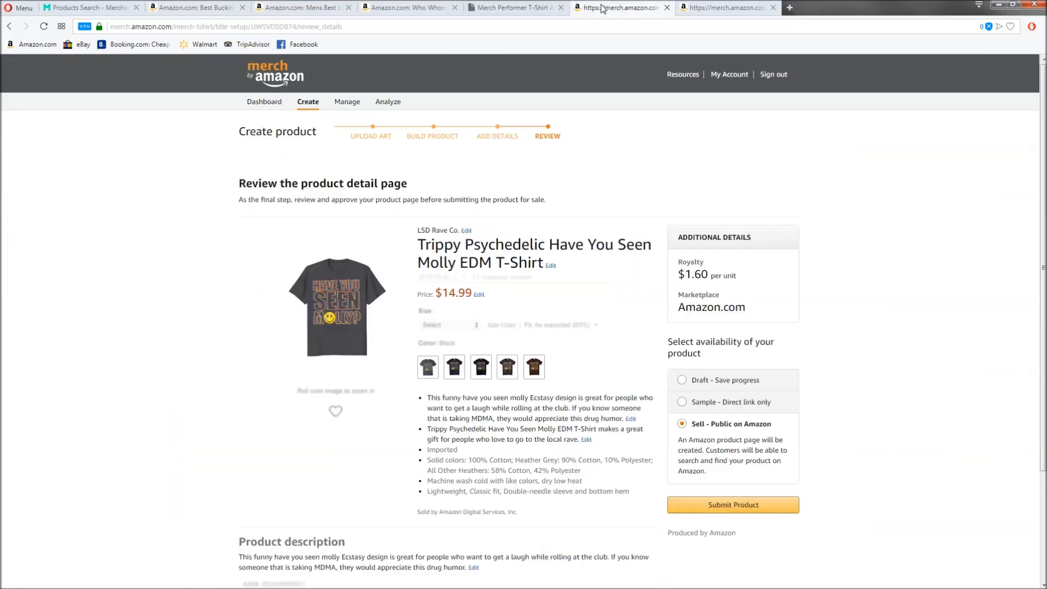
left_click(95, 11)
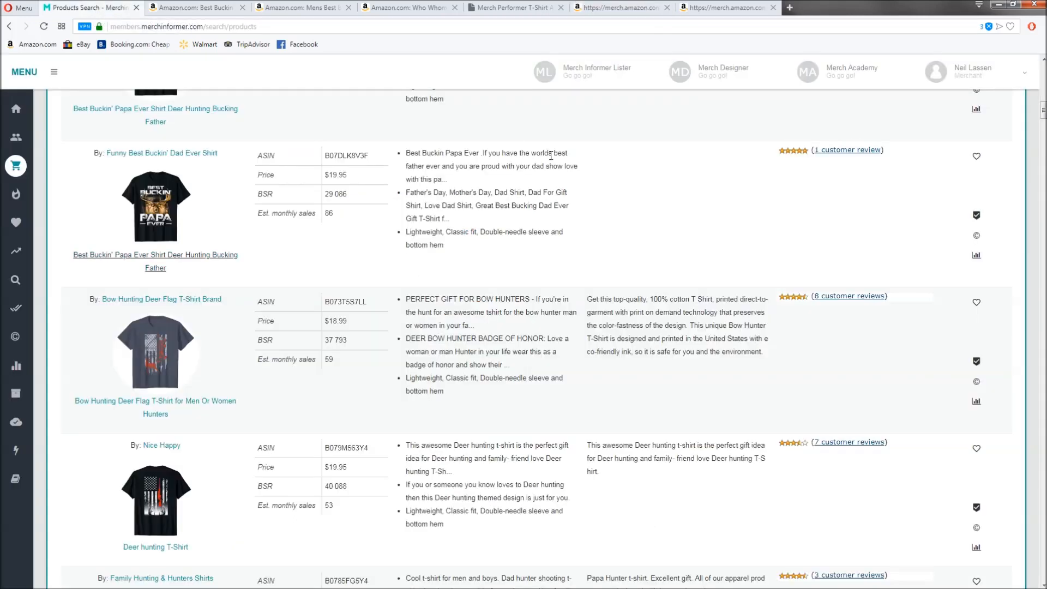